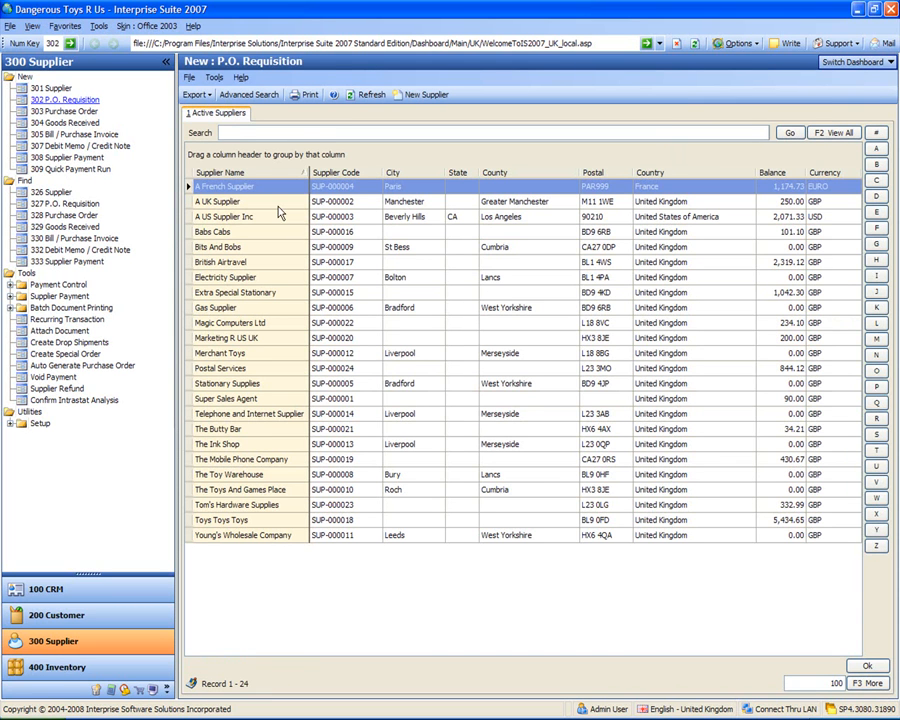
# - Start a purchase requisition for A UK Supplier and add a line for 10 Bullets
pyautogui.click(274, 204)
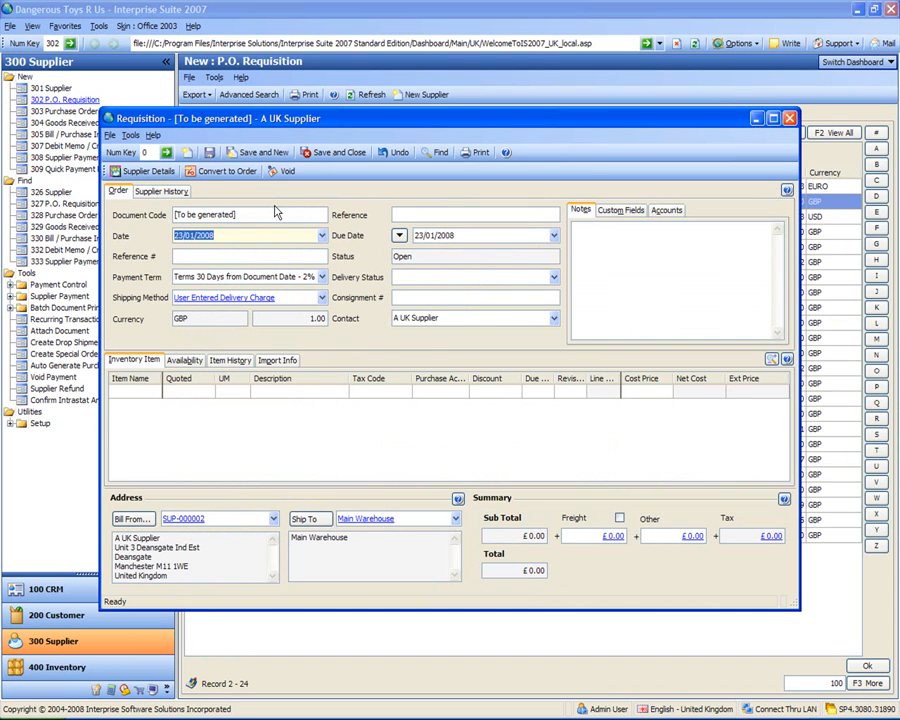
pyautogui.click(134, 395)
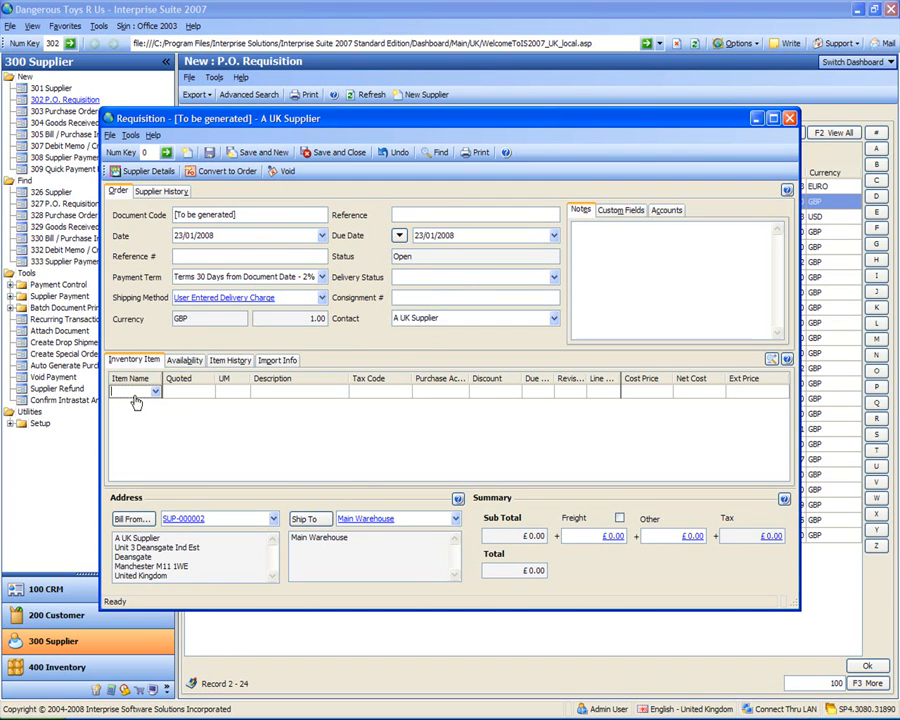
pyautogui.write('bull')
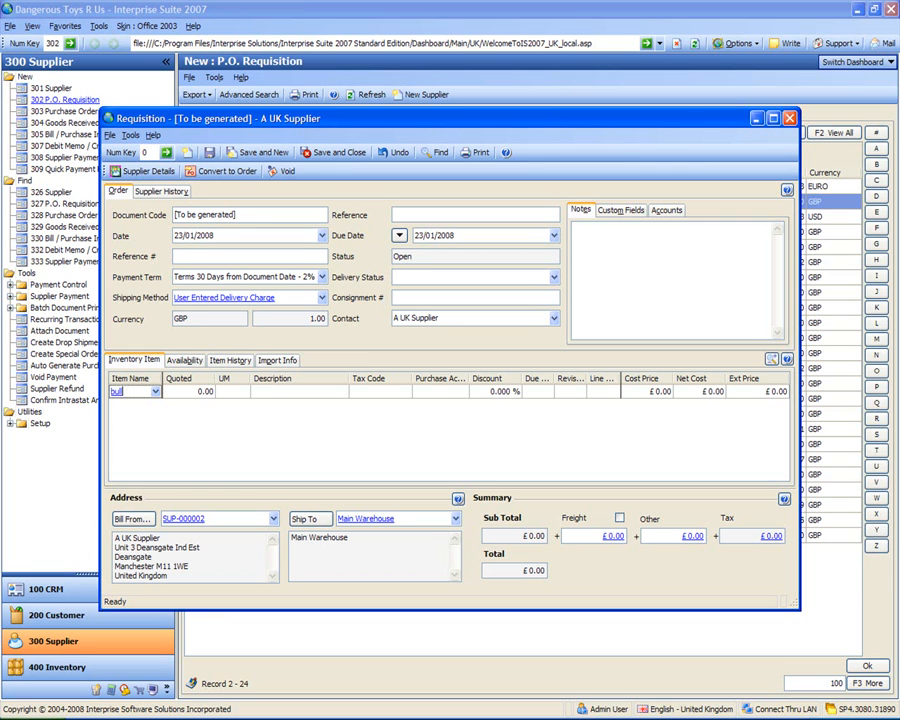
pyautogui.press('Tab')
pyautogui.write('10')
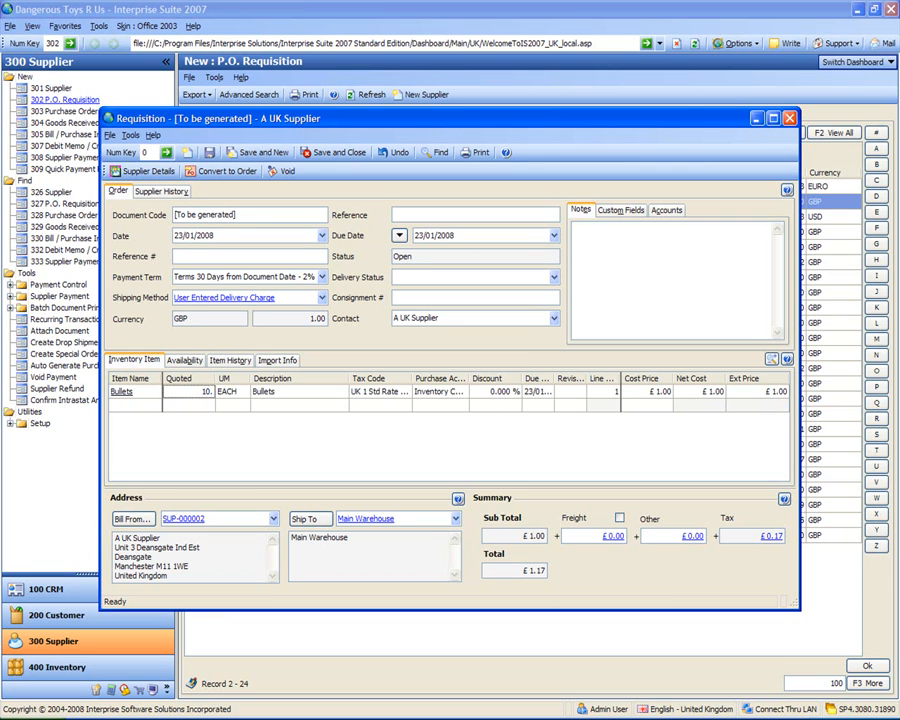
pyautogui.press('Tab')
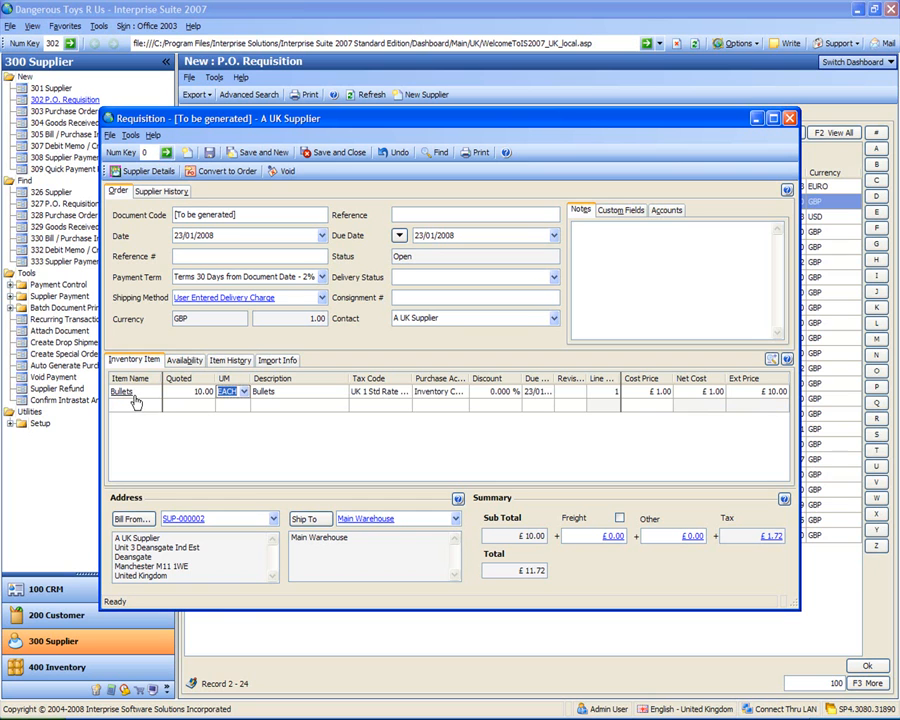
# - Add a second line for 10 of the Hand Gun item and save the requisition
pyautogui.click(140, 406)
pyautogui.write('hand gun')
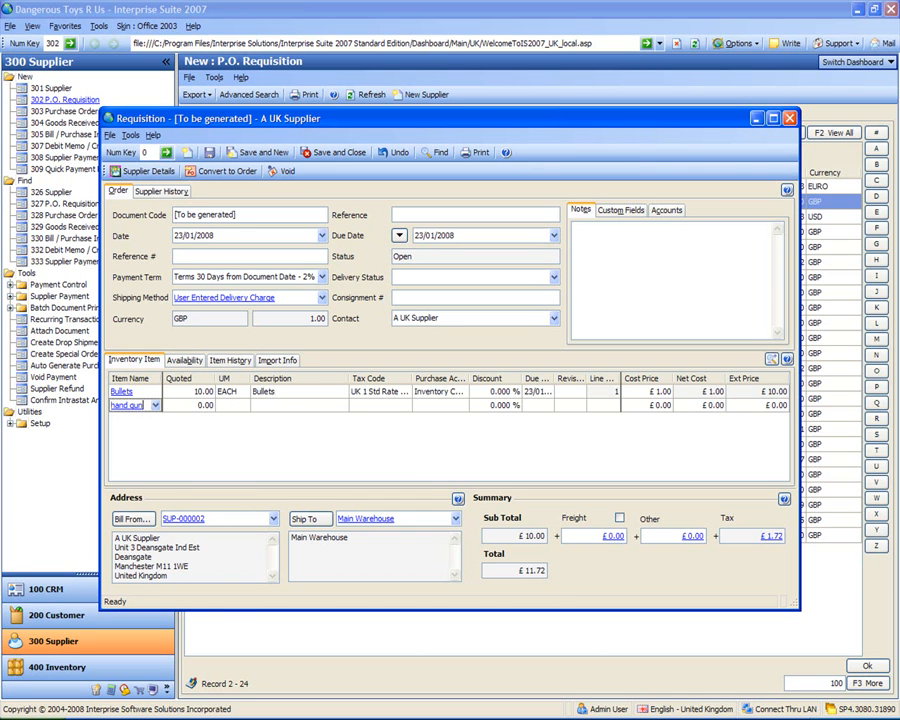
pyautogui.press('Tab')
pyautogui.write('10')
pyautogui.press('Tab')
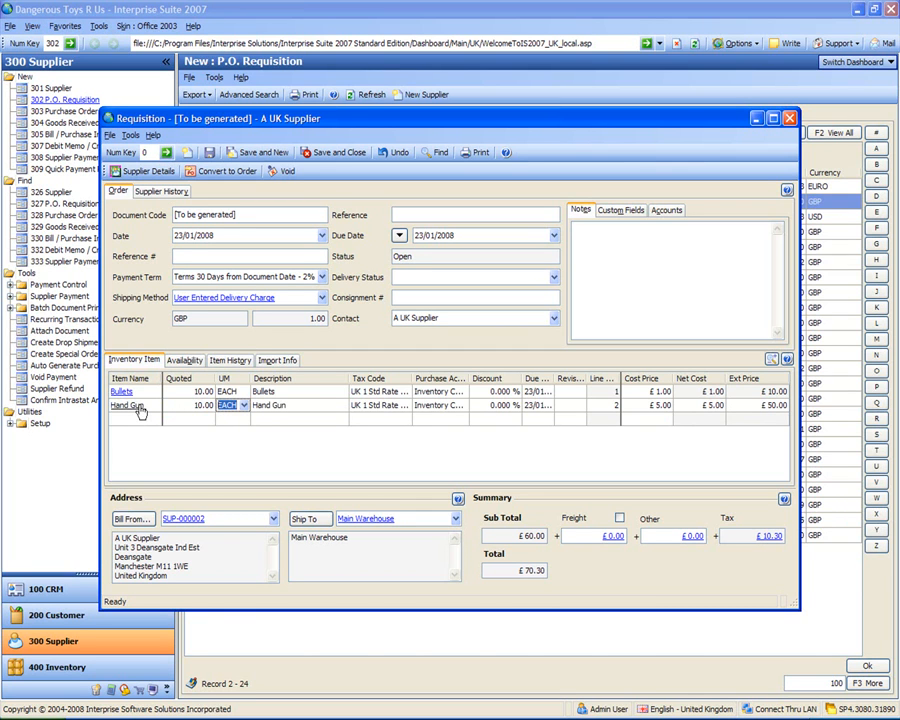
pyautogui.click(209, 153)
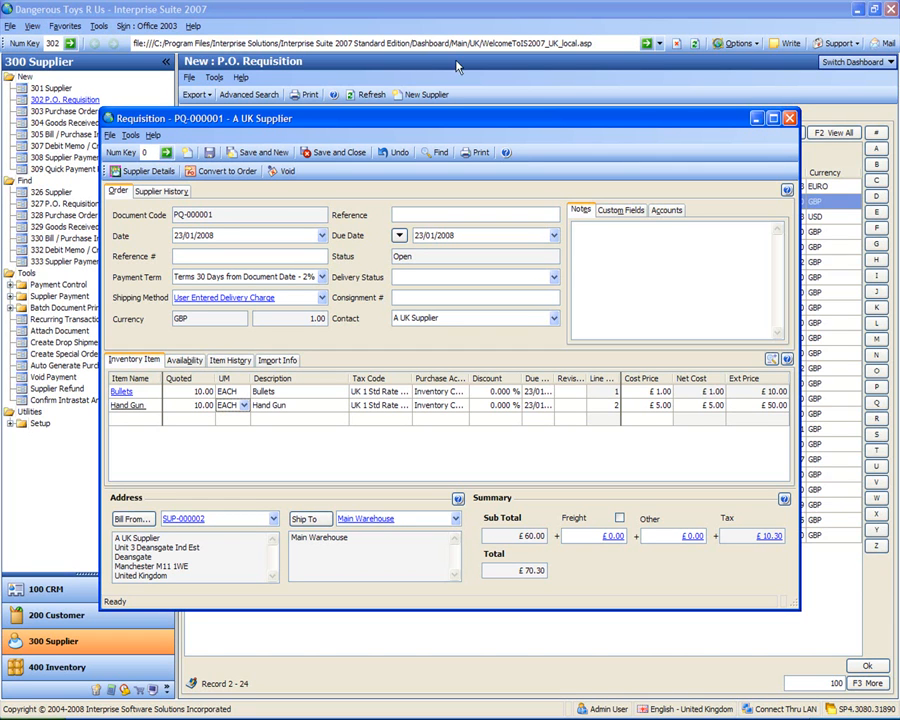
# - Print the requisition to a print preview, then close the preview and the requisition
pyautogui.click(478, 152)
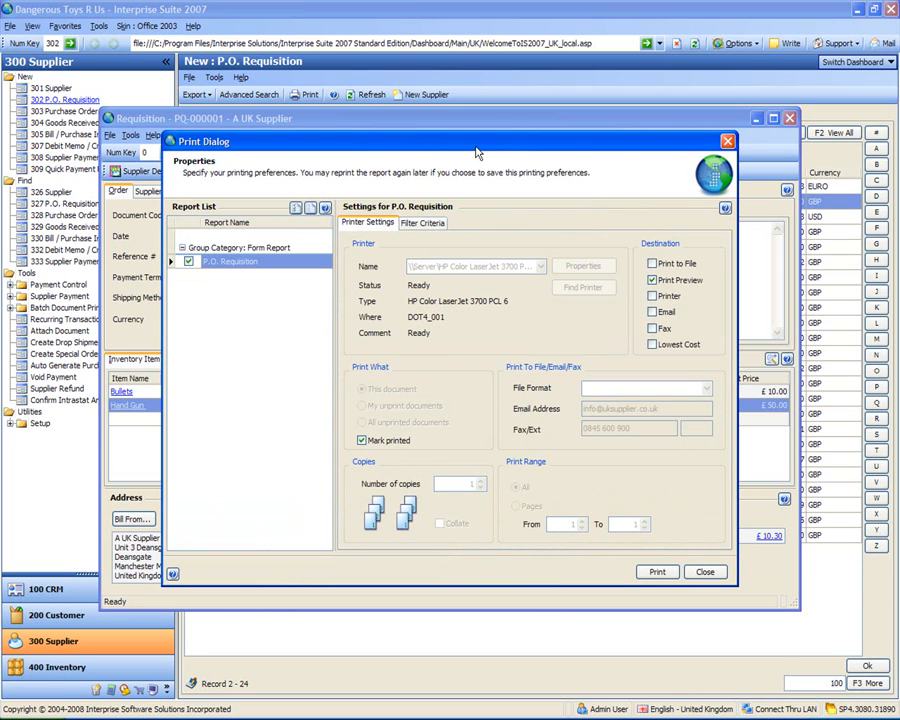
pyautogui.click(655, 572)
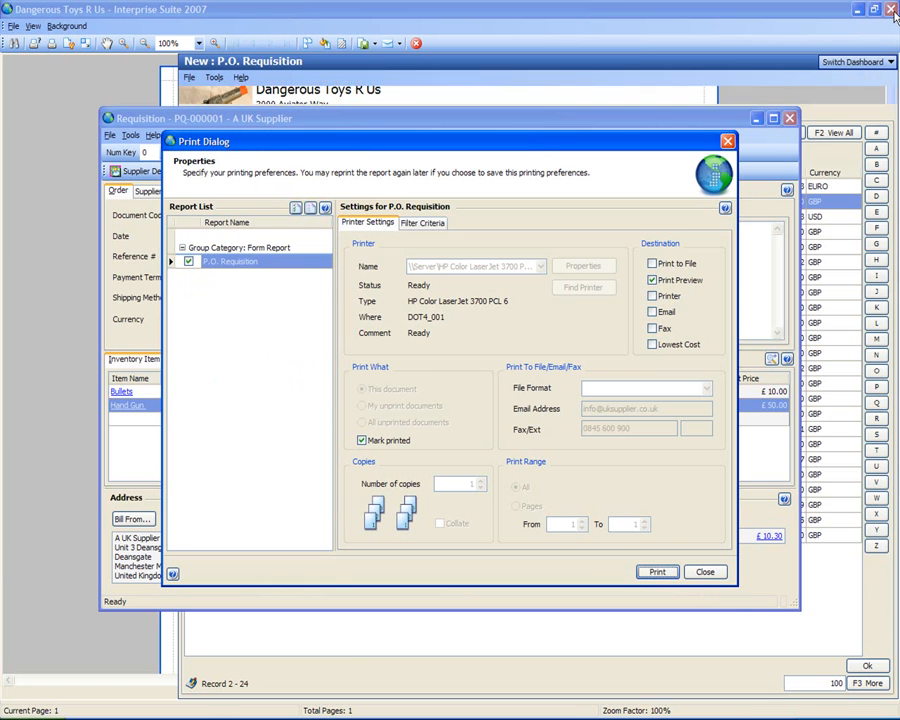
pyautogui.click(891, 10)
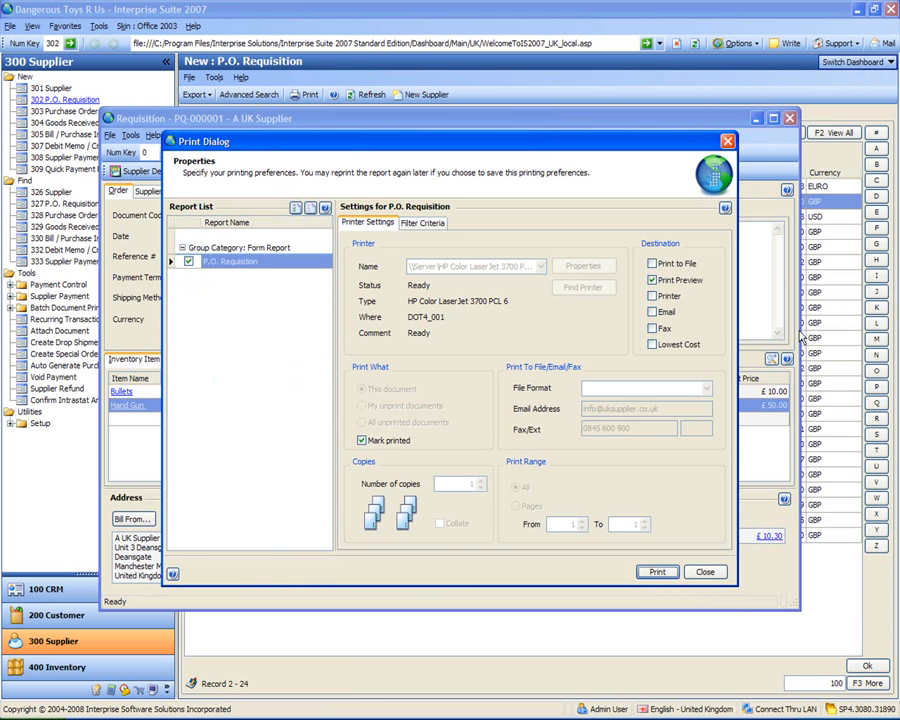
pyautogui.click(712, 573)
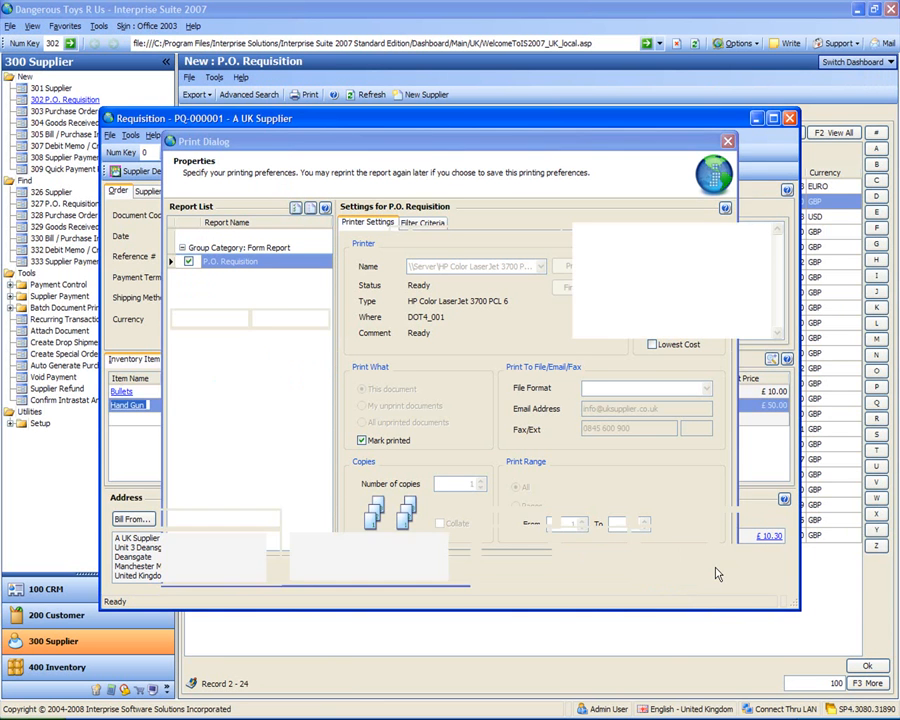
pyautogui.click(790, 118)
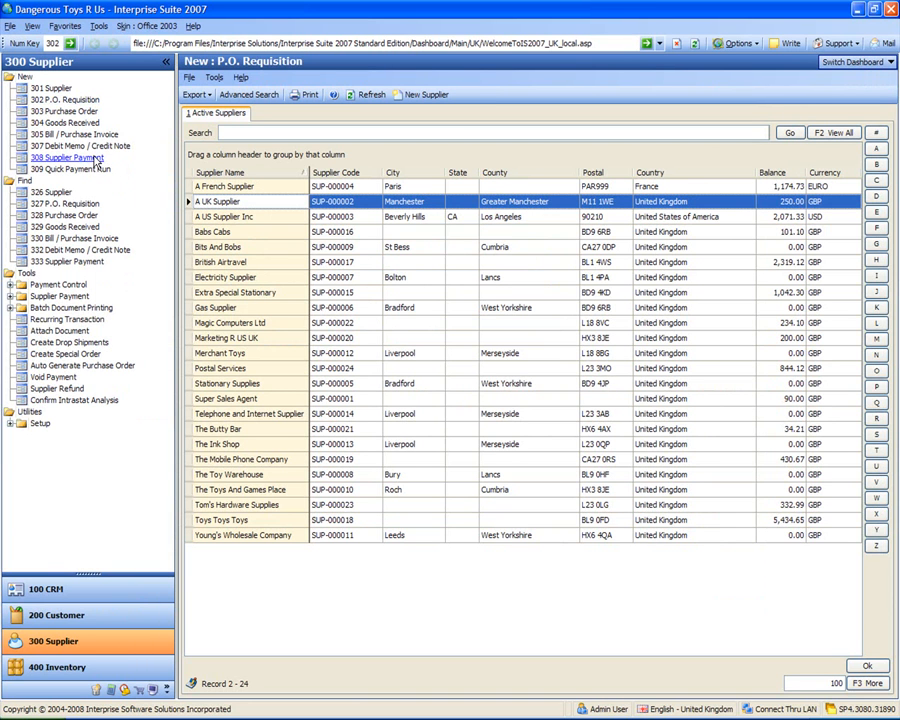
# - Start a new purchase order for A UK Supplier and add a line for 10 Bullets
pyautogui.click(52, 112)
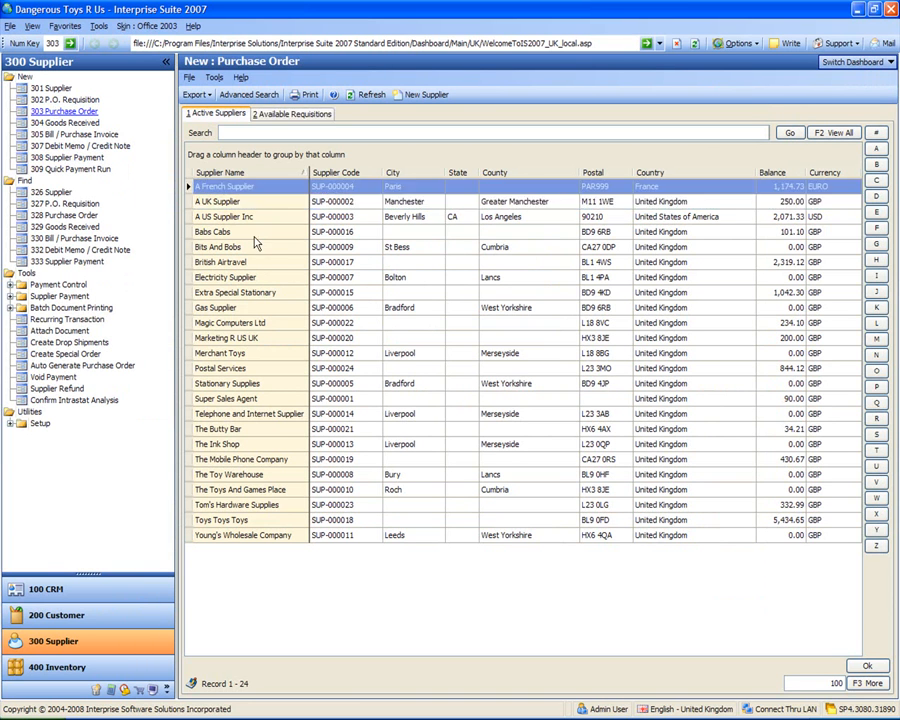
pyautogui.doubleClick(266, 202)
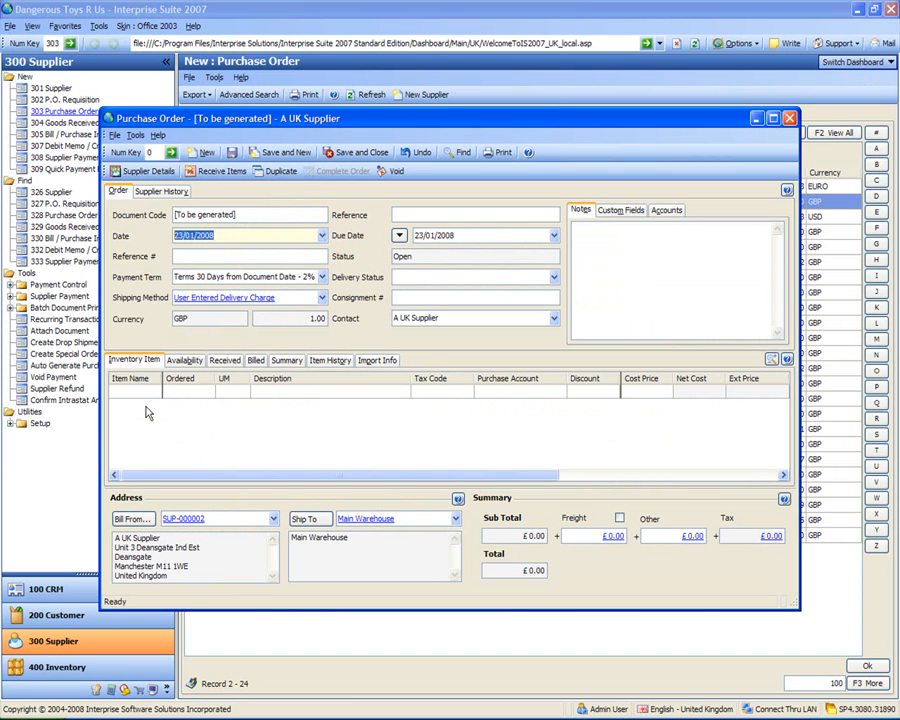
pyautogui.click(147, 403)
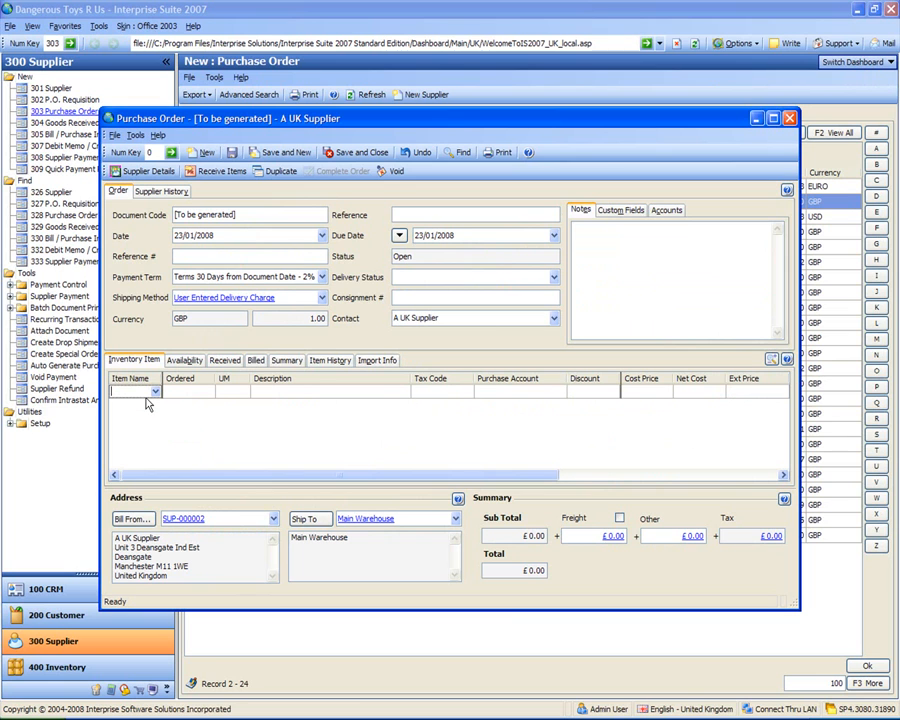
pyautogui.write('Bullets')
pyautogui.press('Tab')
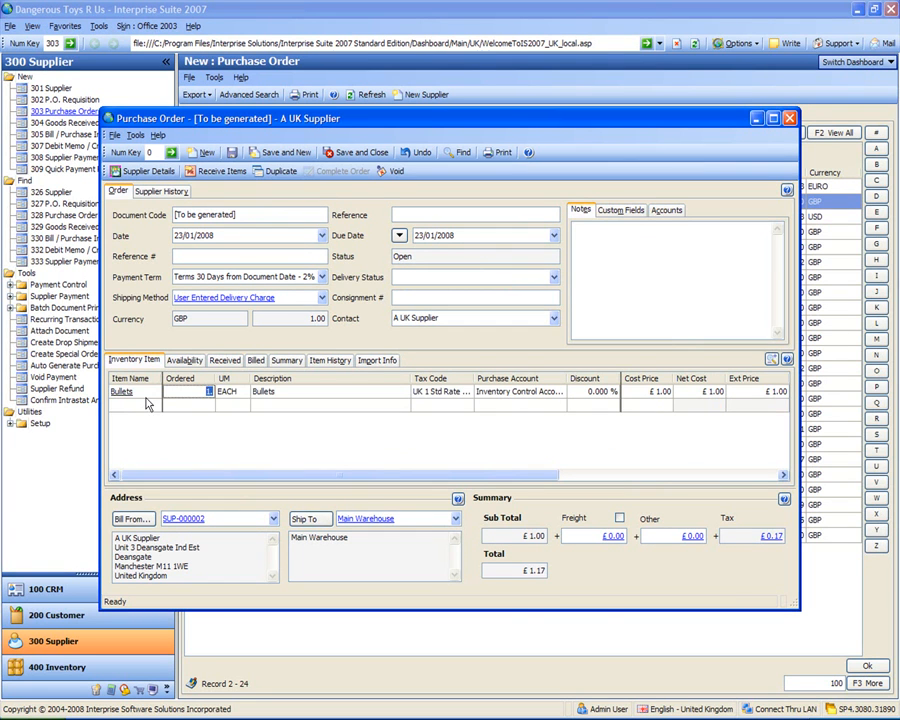
pyautogui.write('10')
pyautogui.press('Tab')
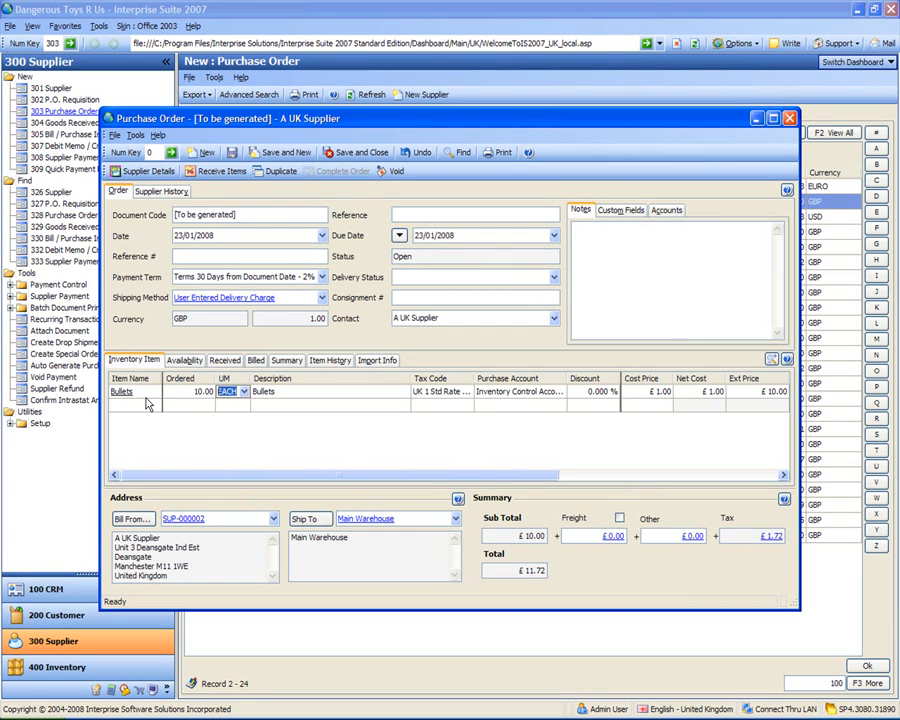
# - Add a NONSTOCK line with quantity 10 and the description "Free Text Item" to the purchase order
pyautogui.click(156, 410)
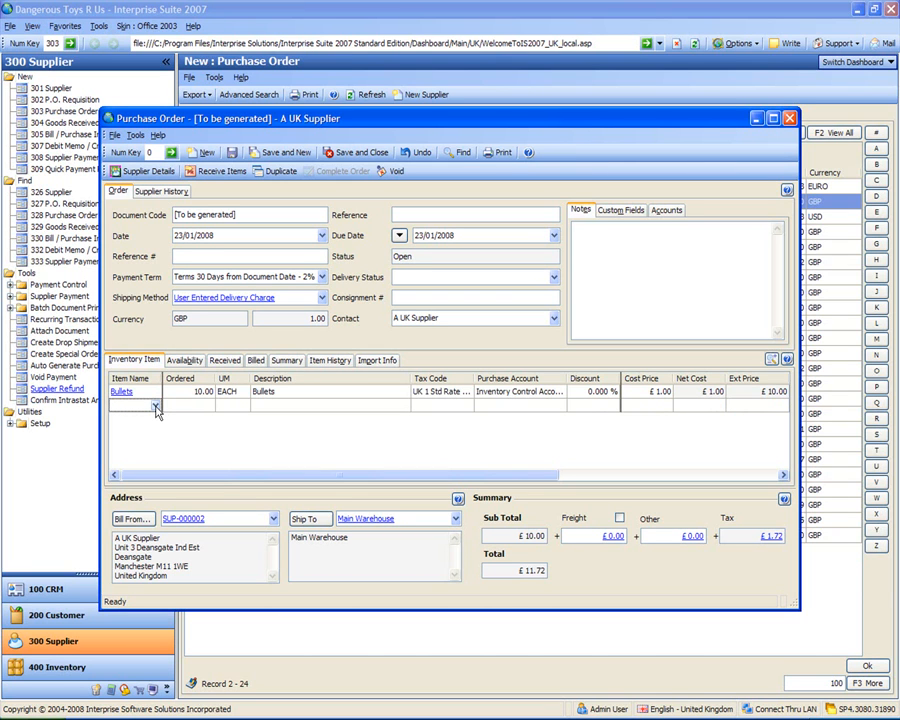
pyautogui.press('Tab')
pyautogui.write('10.')
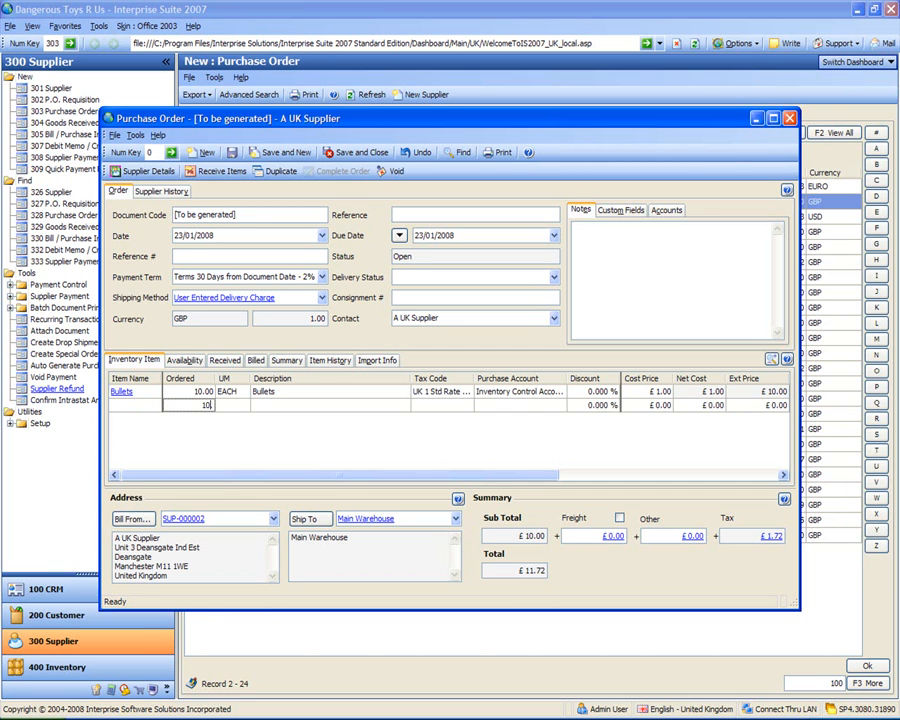
pyautogui.press('Tab')
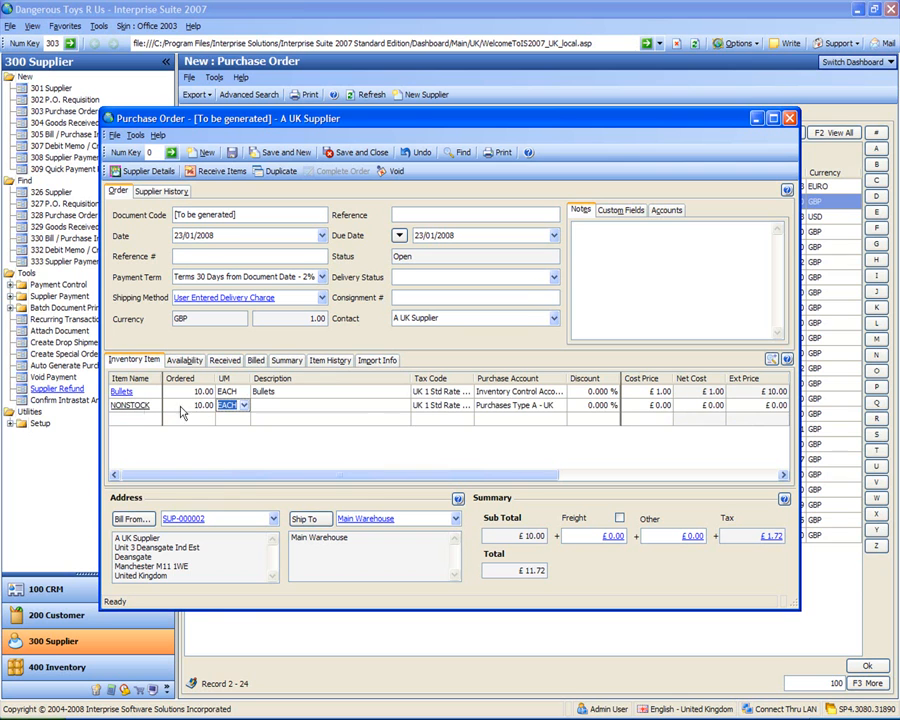
pyautogui.click(402, 405)
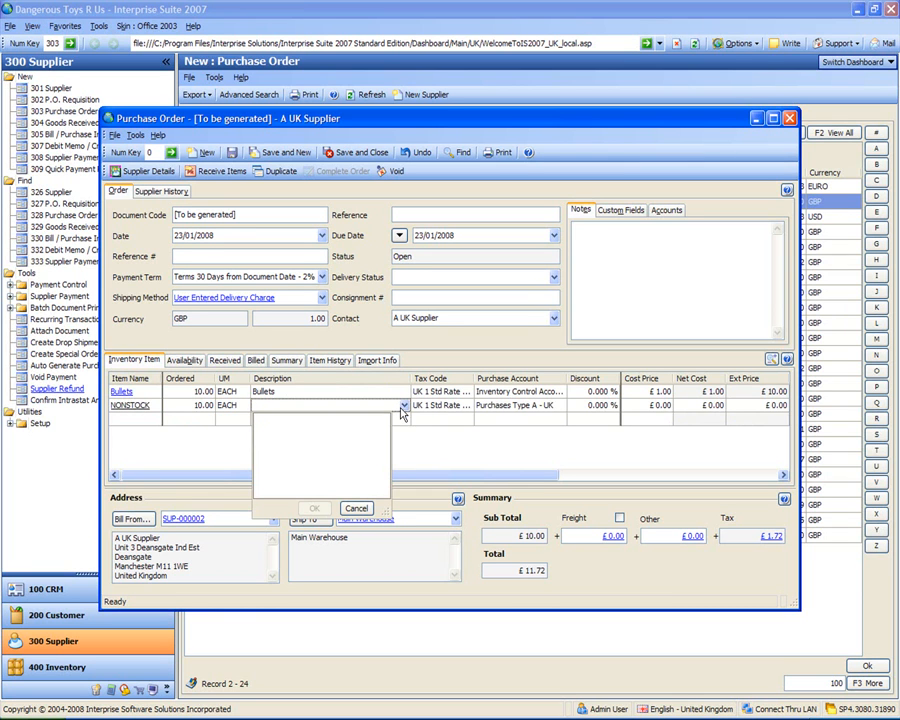
pyautogui.write('Free Text Item')
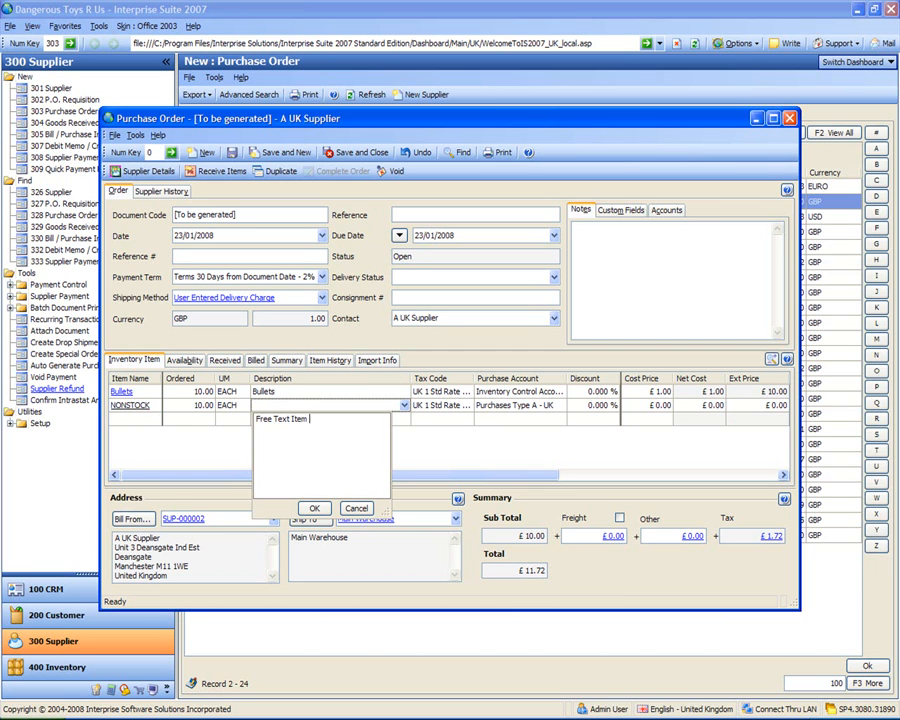
pyautogui.click(314, 508)
# - Set the non-stock line's cost price to £10, then save and close the purchase order
pyautogui.click(649, 405)
pyautogui.moveTo(649, 404); pyautogui.dragTo(680, 401)
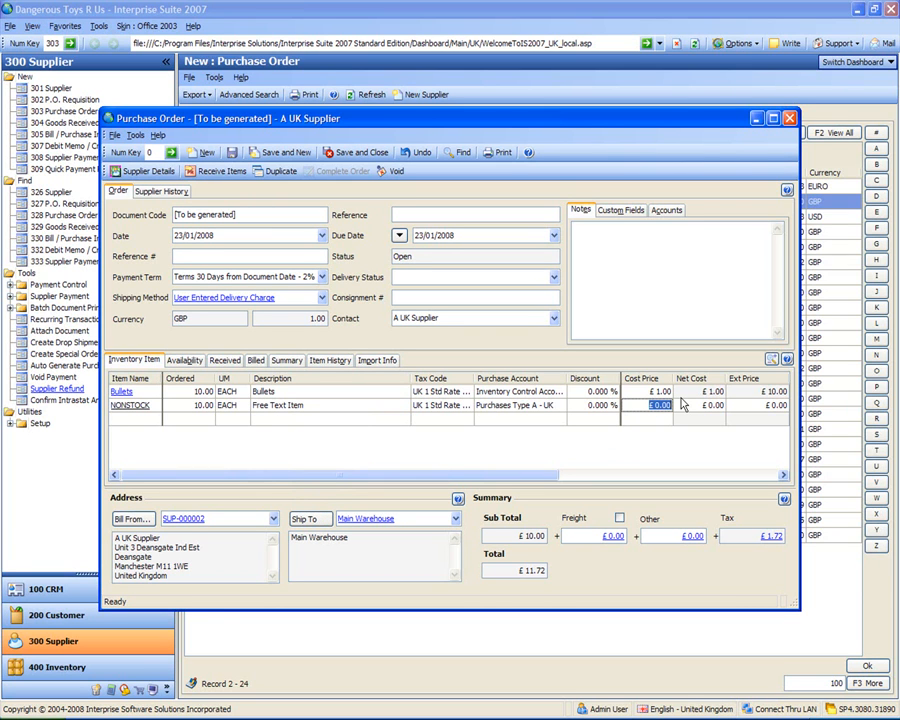
pyautogui.write('10')
pyautogui.press('Return')
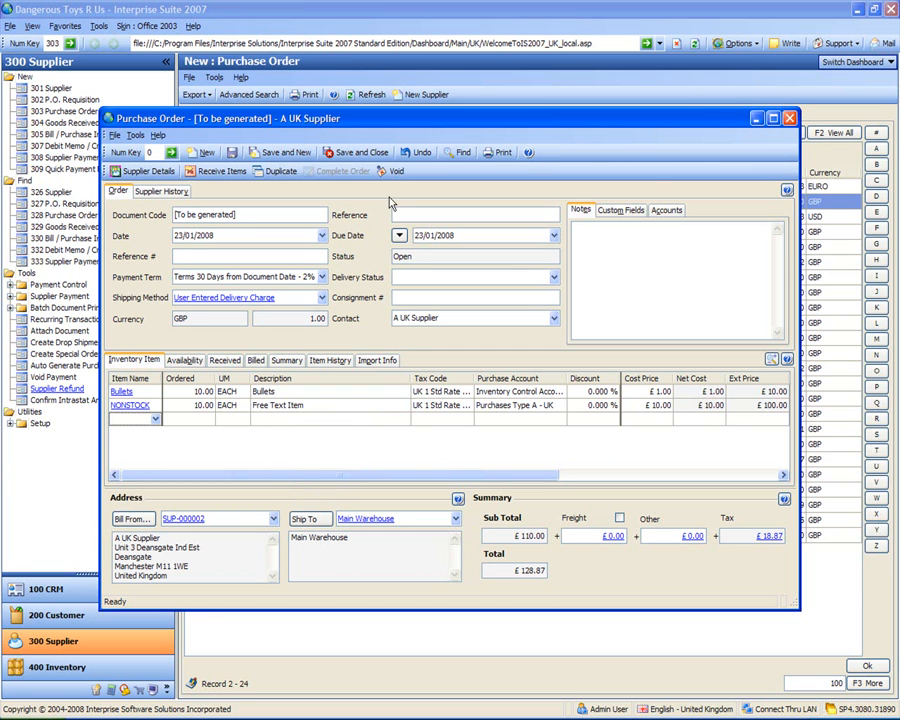
pyautogui.click(364, 156)
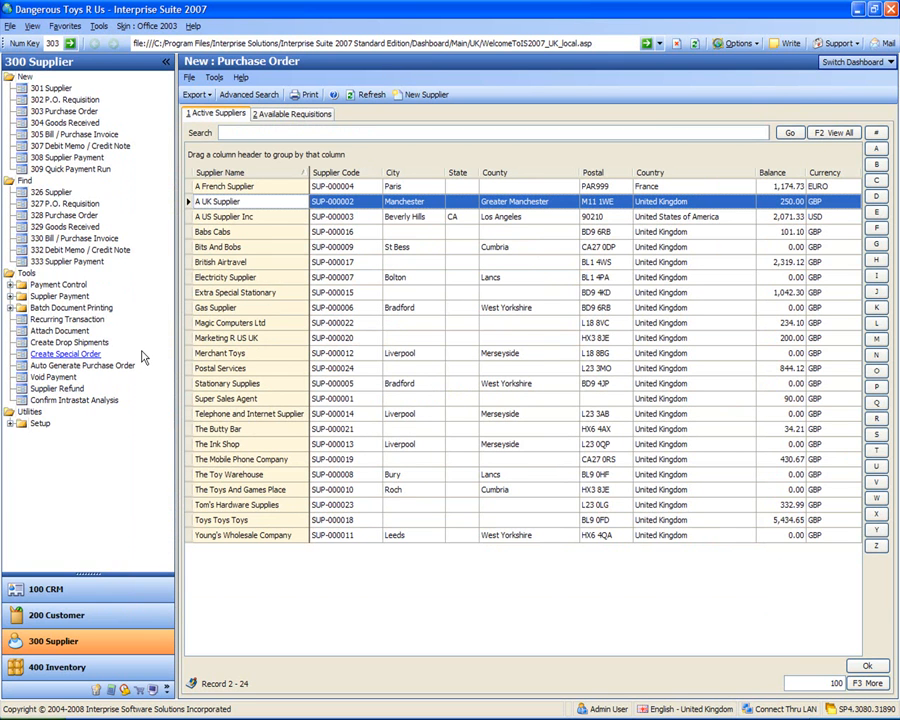
# - Preview the unprinted purchase order for A UK Supplier through batch document printing, then close the preview and print dialog
pyautogui.click(10, 308)
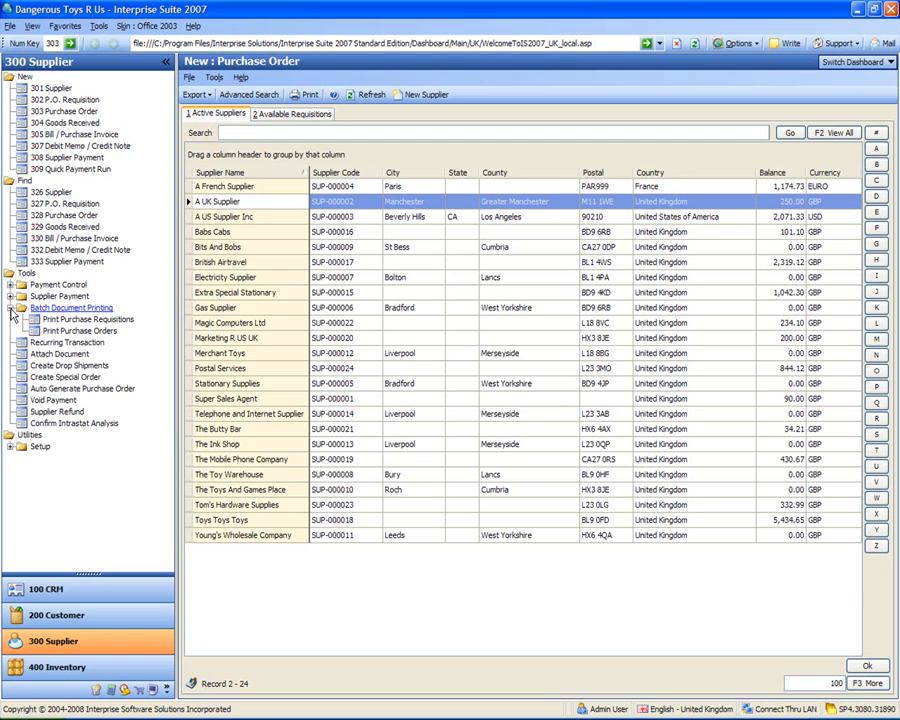
pyautogui.click(98, 331)
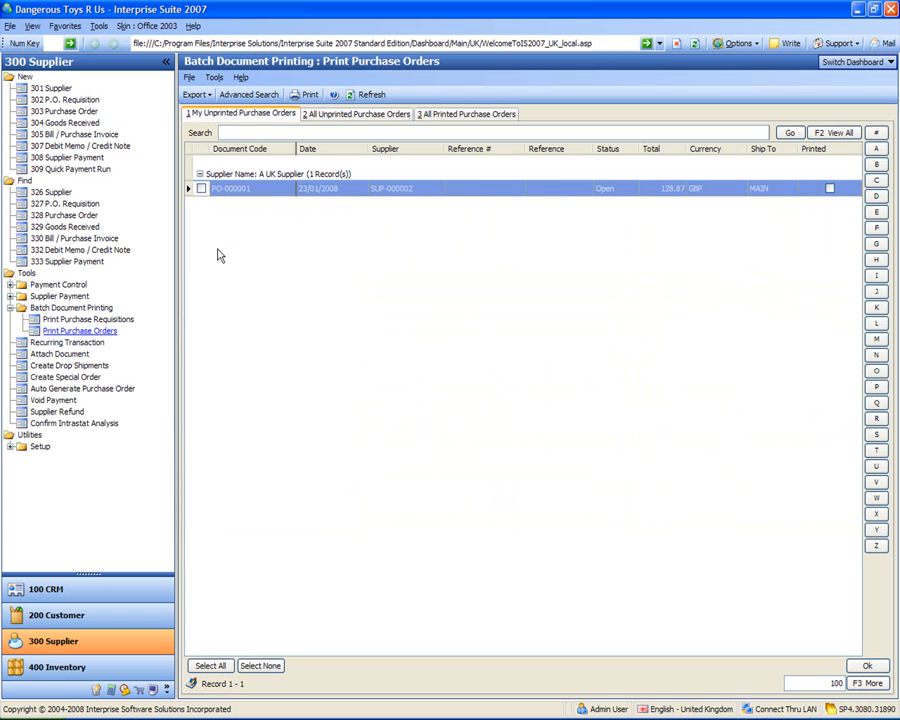
pyautogui.click(201, 188)
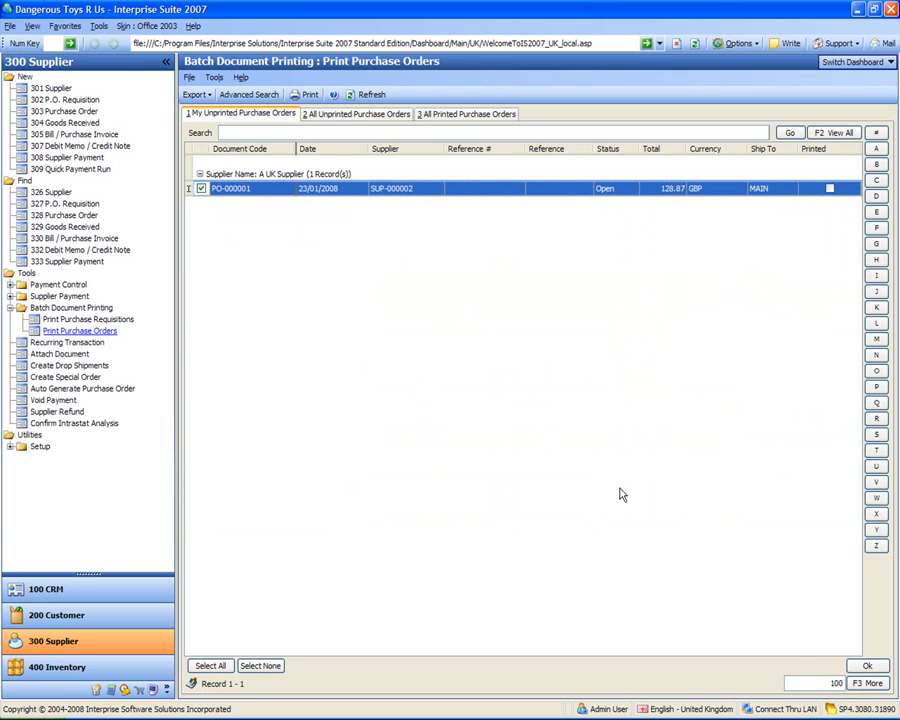
pyautogui.click(867, 666)
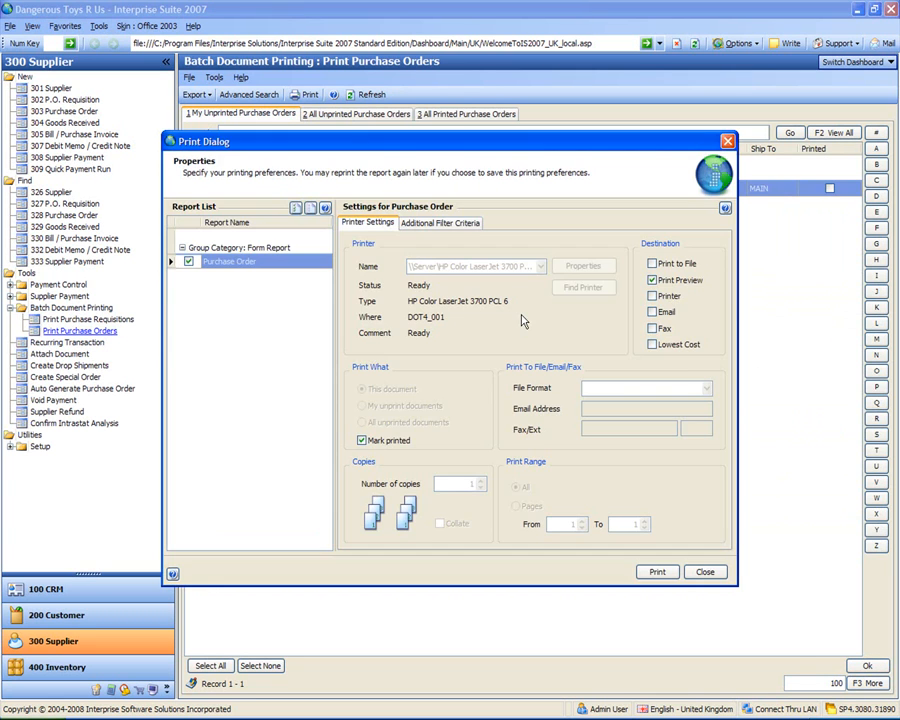
pyautogui.click(657, 572)
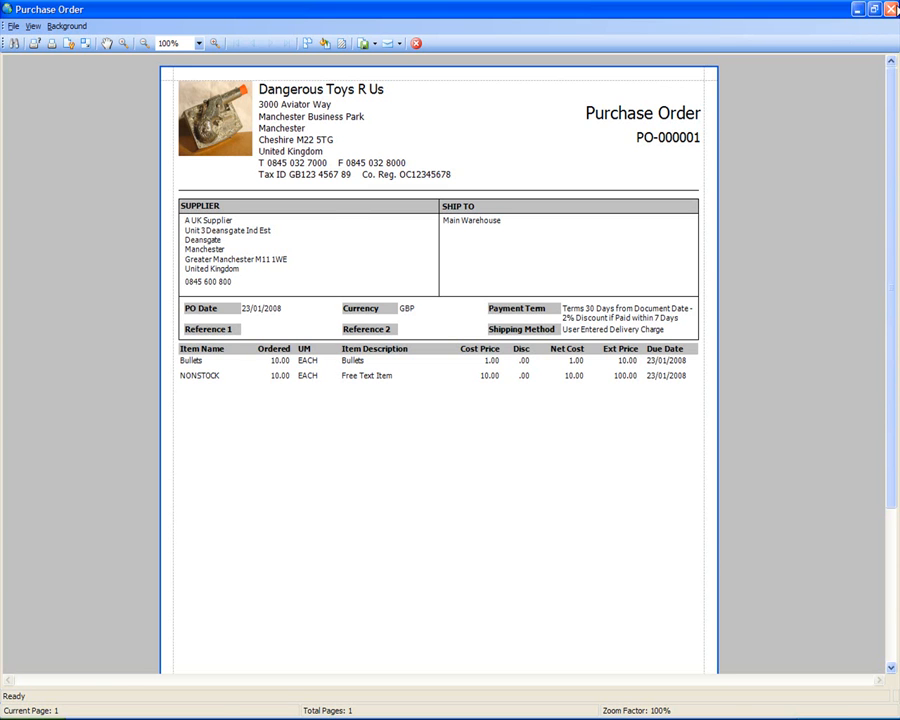
pyautogui.click(890, 8)
pyautogui.click(704, 572)
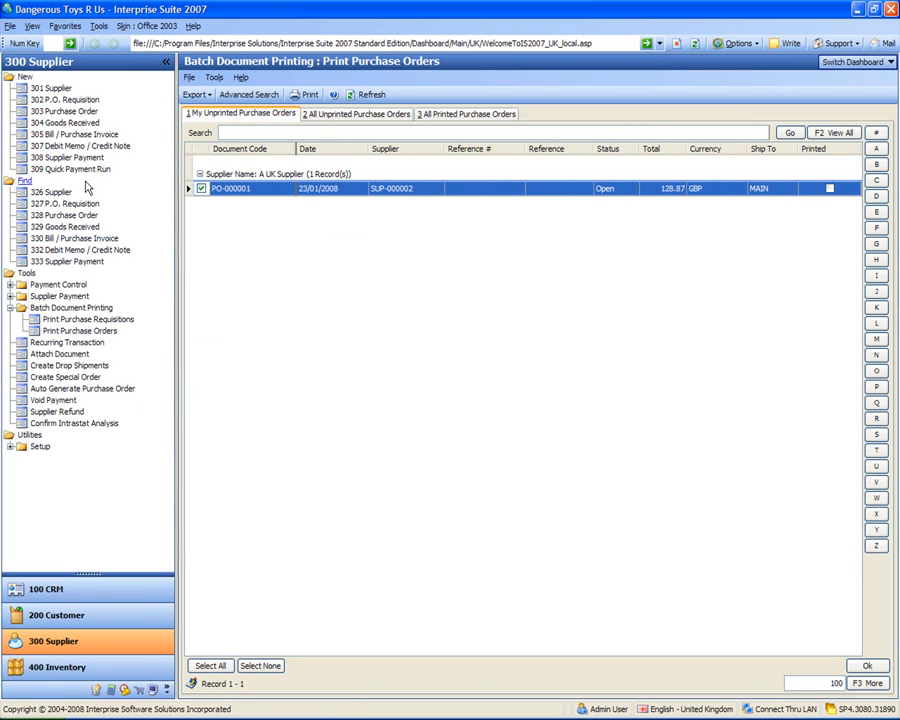
# - Convert A UK Supplier's available requisition into a purchase order, save it, check the lines' source document, and close the order
pyautogui.click(66, 113)
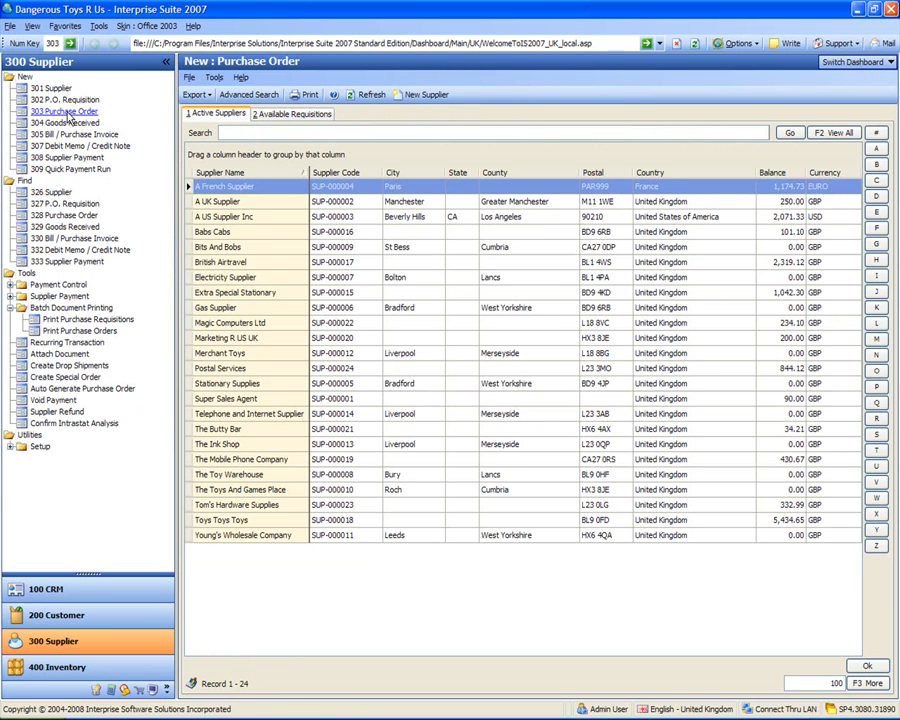
pyautogui.click(289, 116)
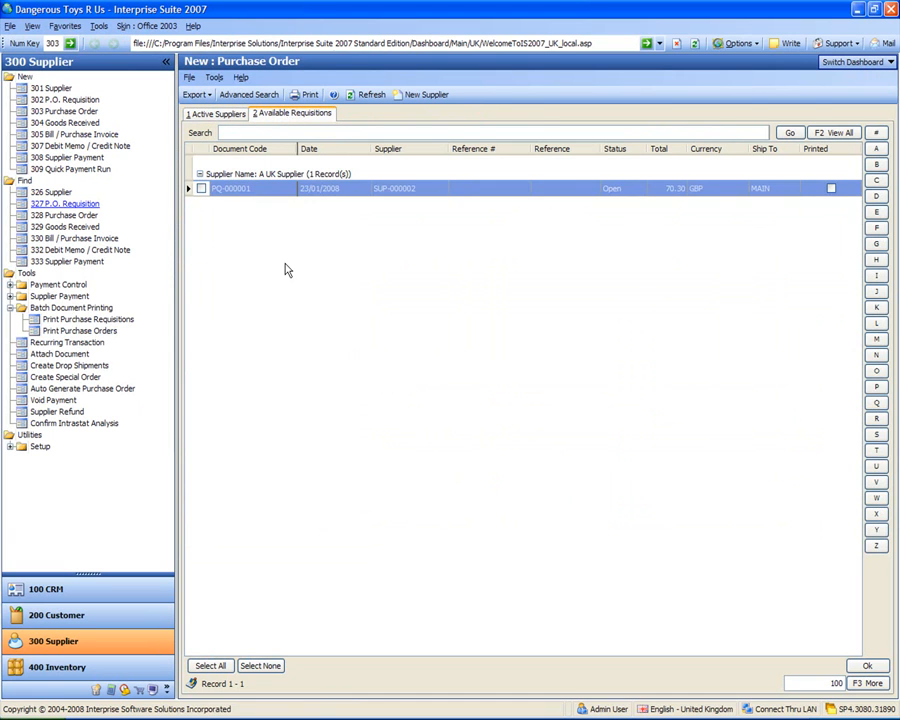
pyautogui.click(201, 188)
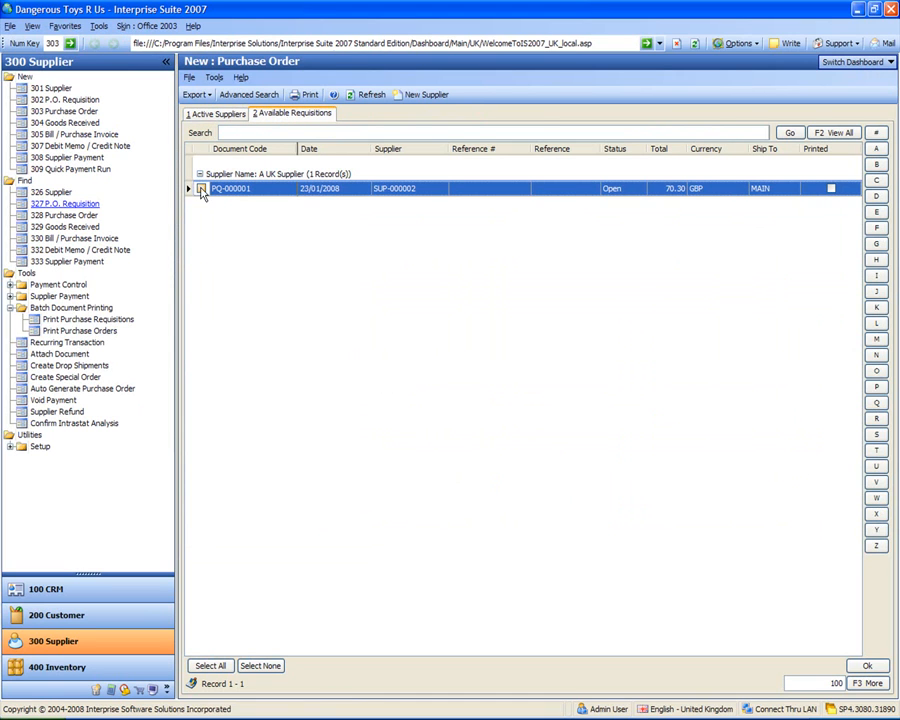
pyautogui.doubleClick(261, 190)
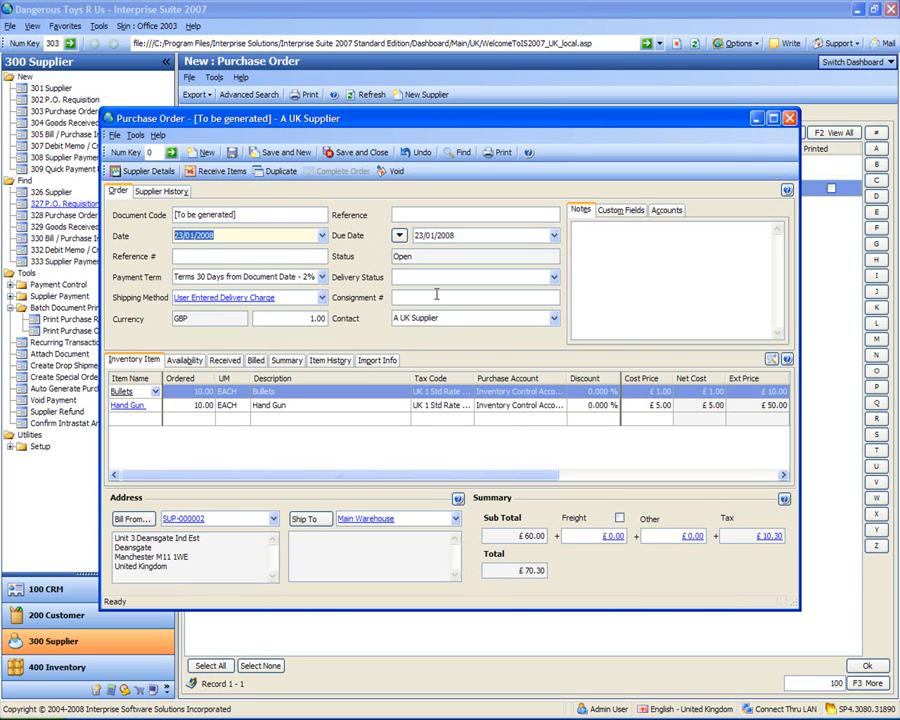
pyautogui.click(231, 152)
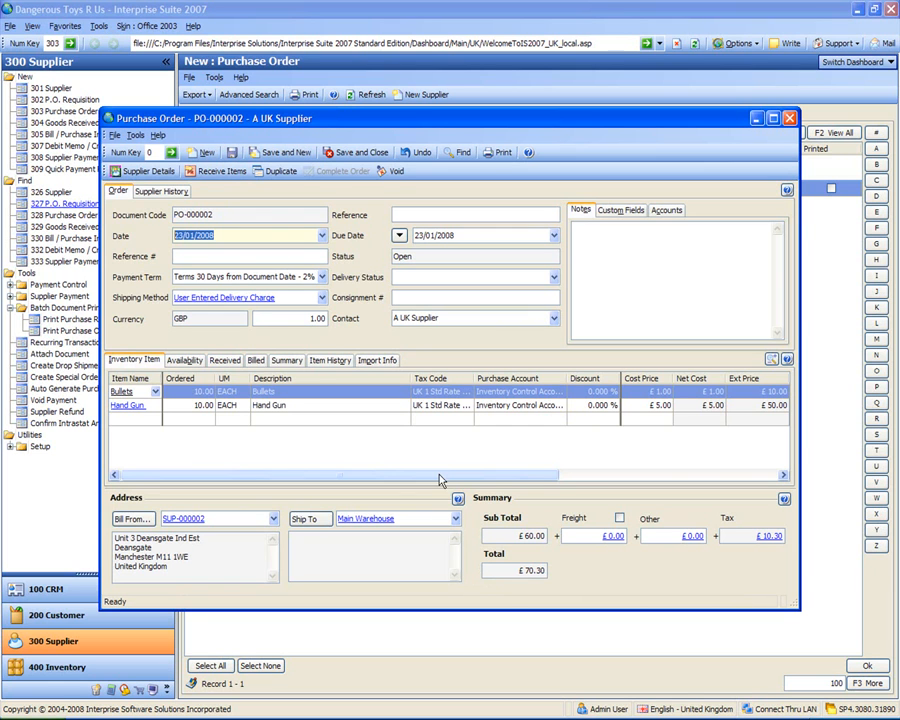
pyautogui.moveTo(440, 475); pyautogui.dragTo(619, 479)
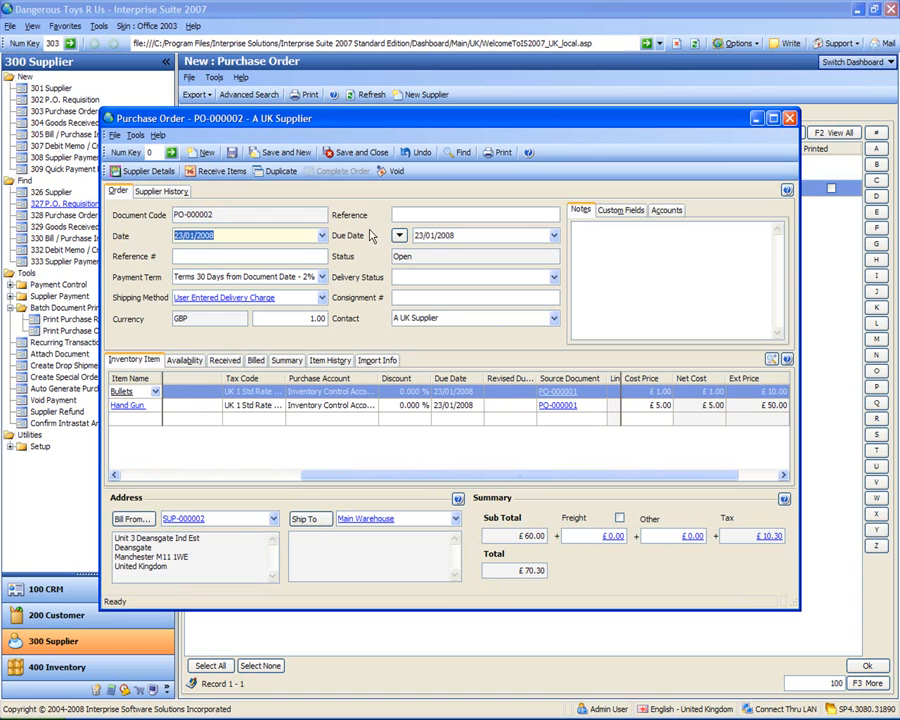
pyautogui.click(355, 157)
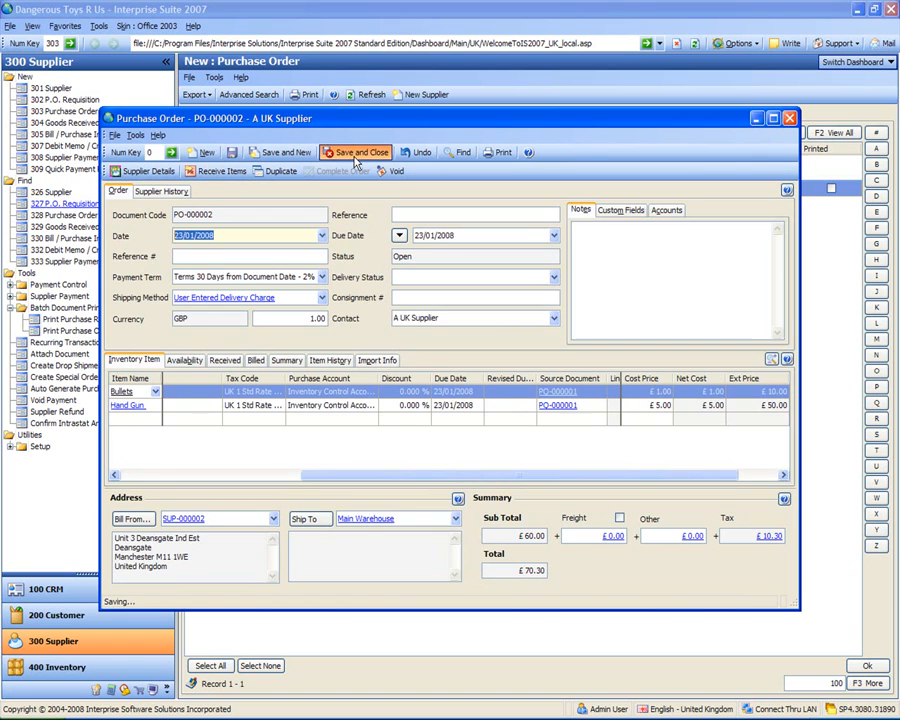
# - Start a new purchase order for A US Supplier Inc and add a line for 10 Bullets
pyautogui.click(71, 115)
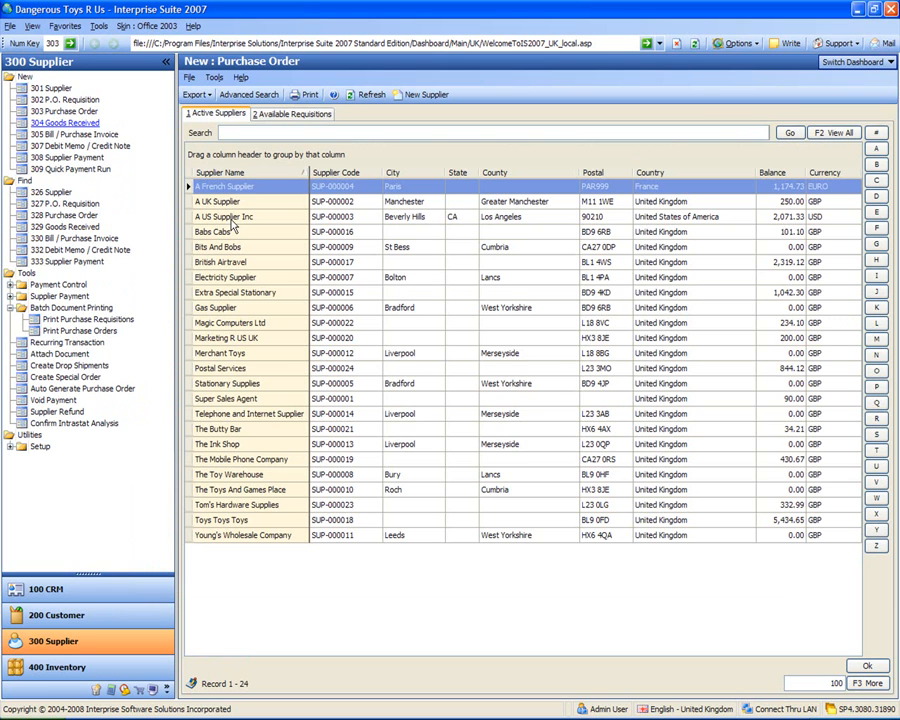
pyautogui.doubleClick(230, 220)
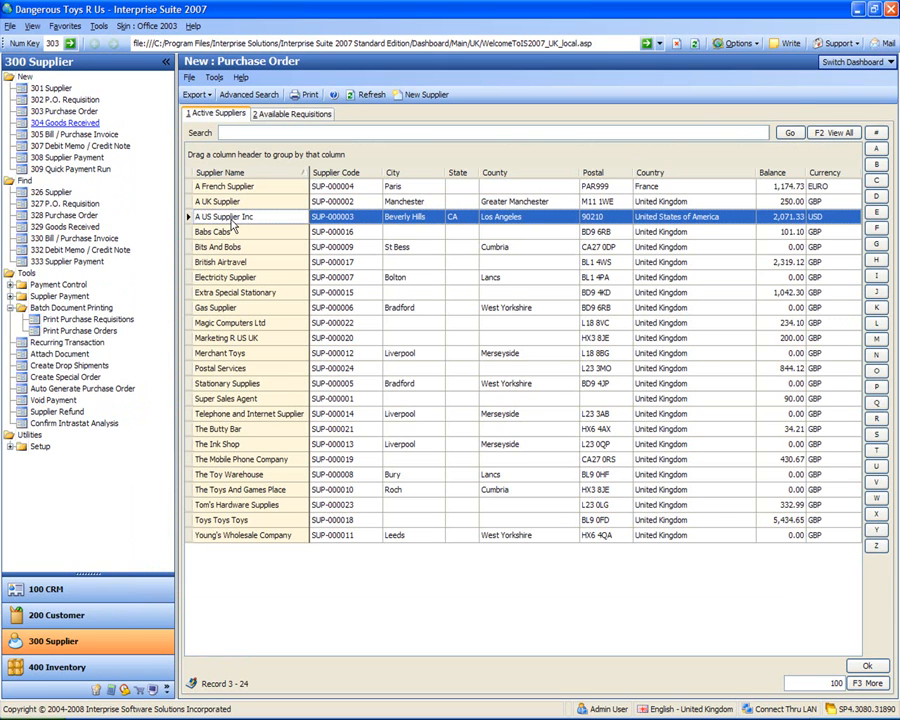
pyautogui.click(142, 395)
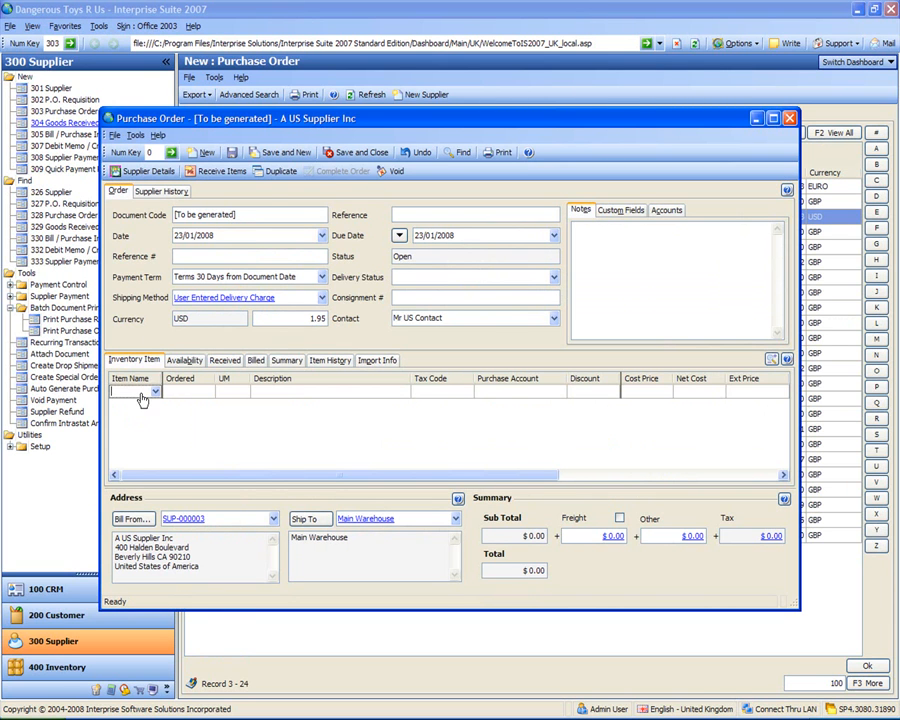
pyautogui.write('boo')
pyautogui.press('BackSpace')
pyautogui.press('BackSpace')
pyautogui.write('ullets')
pyautogui.press('Tab')
pyautogui.write('10')
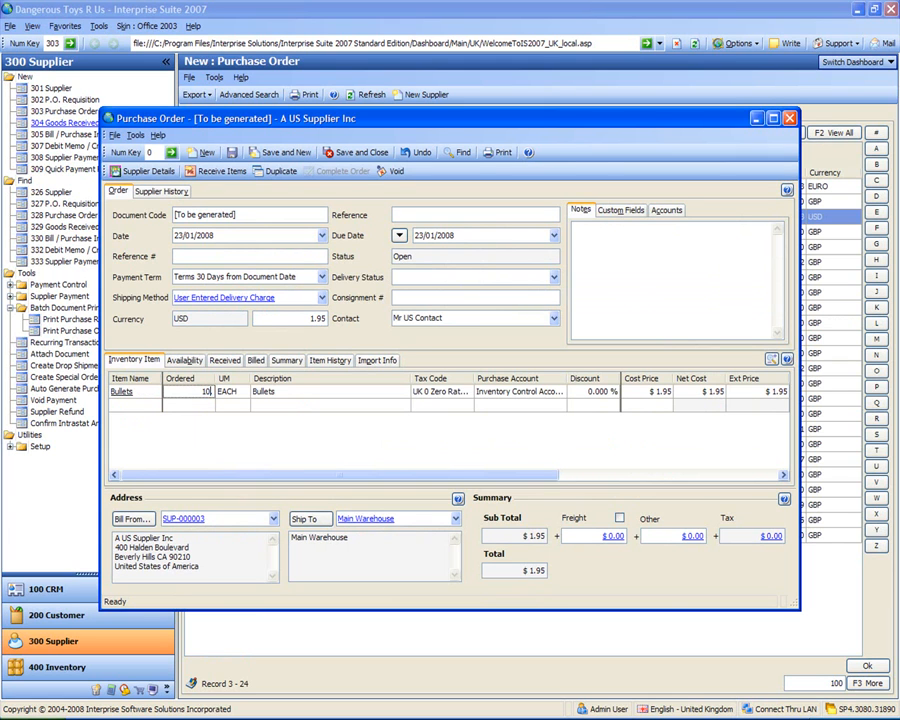
pyautogui.press('Tab')
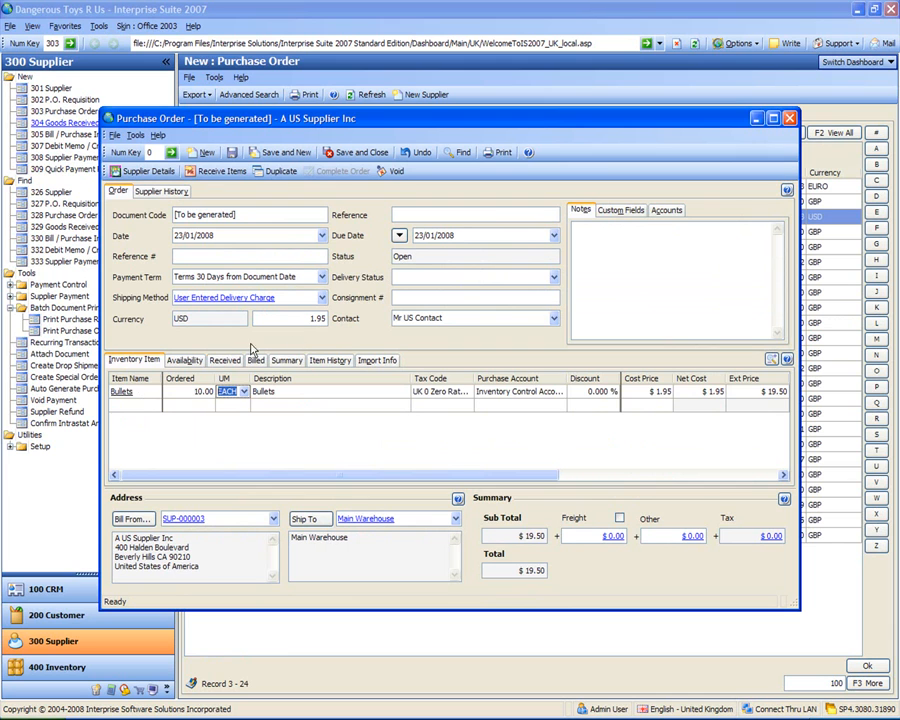
# - Set the US supplier purchase order's exchange rate to 2.00
pyautogui.click(309, 319)
pyautogui.write('2')
pyautogui.press('Tab')
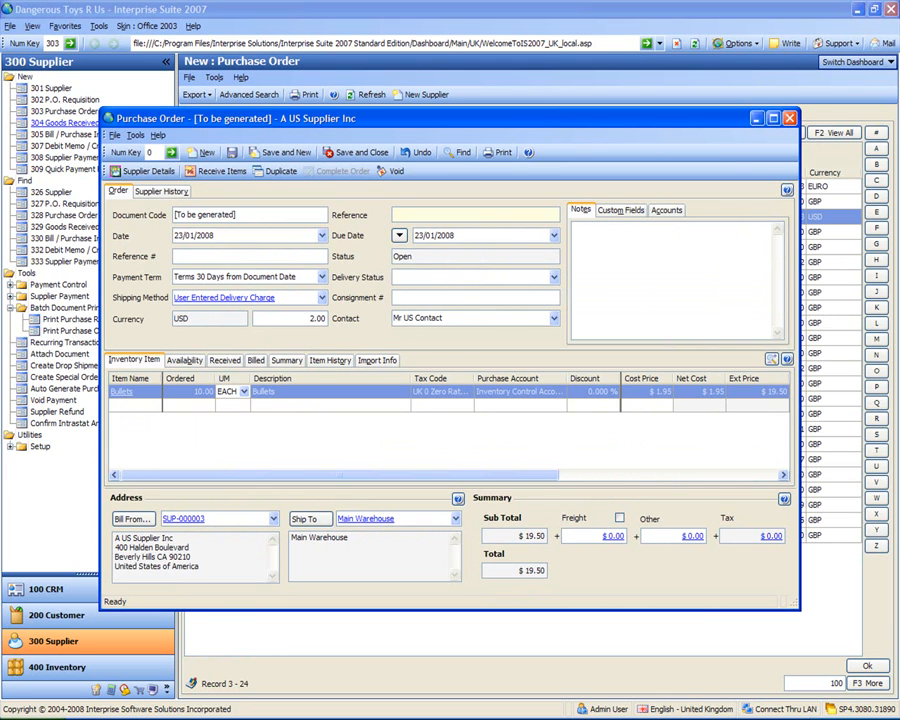
# - Enable the freight option with a $10 freight charge, then save and close the US supplier's purchase order
pyautogui.click(620, 518)
pyautogui.click(602, 538)
pyautogui.write('10')
pyautogui.press('Tab')
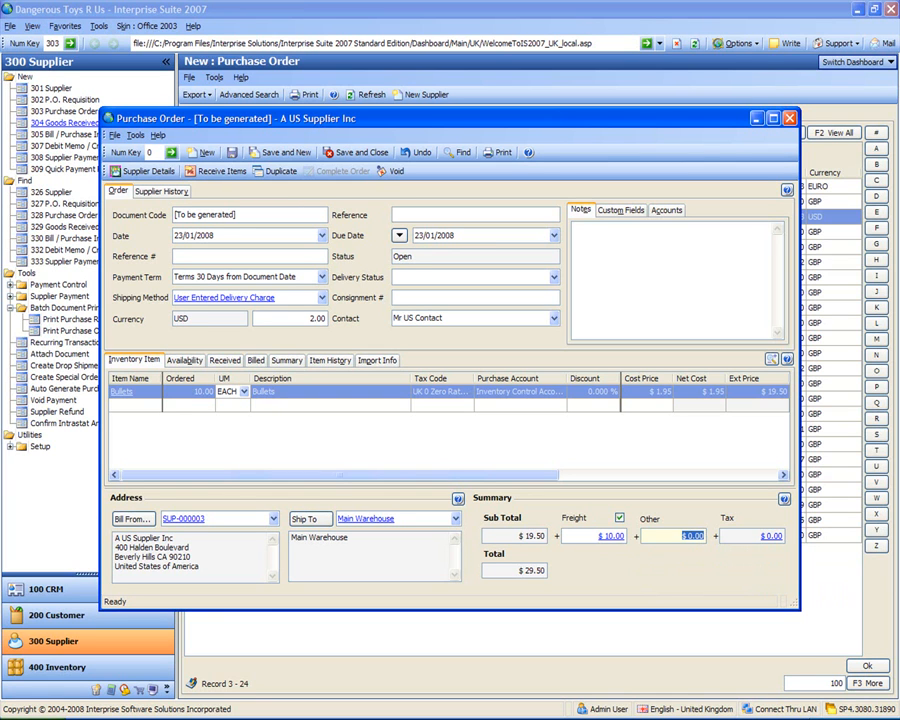
pyautogui.click(359, 156)
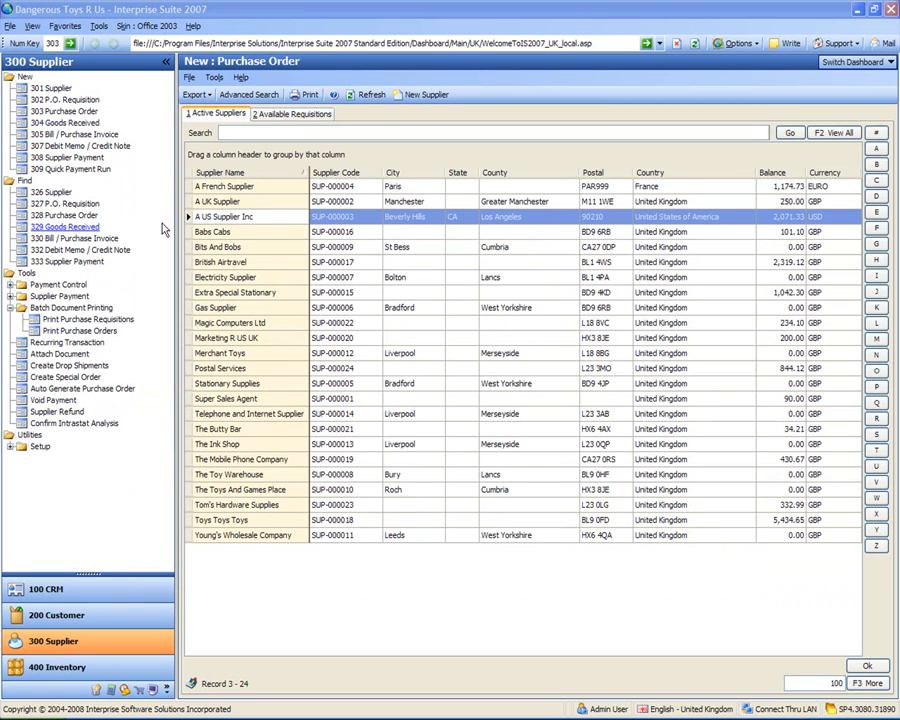
# - Create a goods receipt from PO-000002 with 5 Bullets received, keep the purchase order's ordered quantity, and save the receipt
pyautogui.click(70, 123)
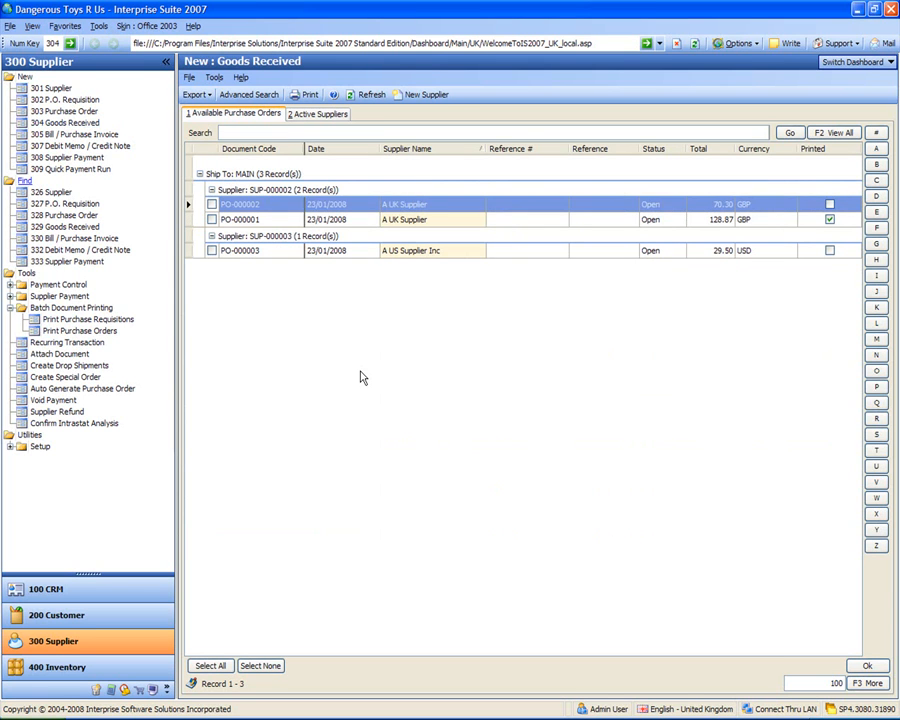
pyautogui.click(214, 206)
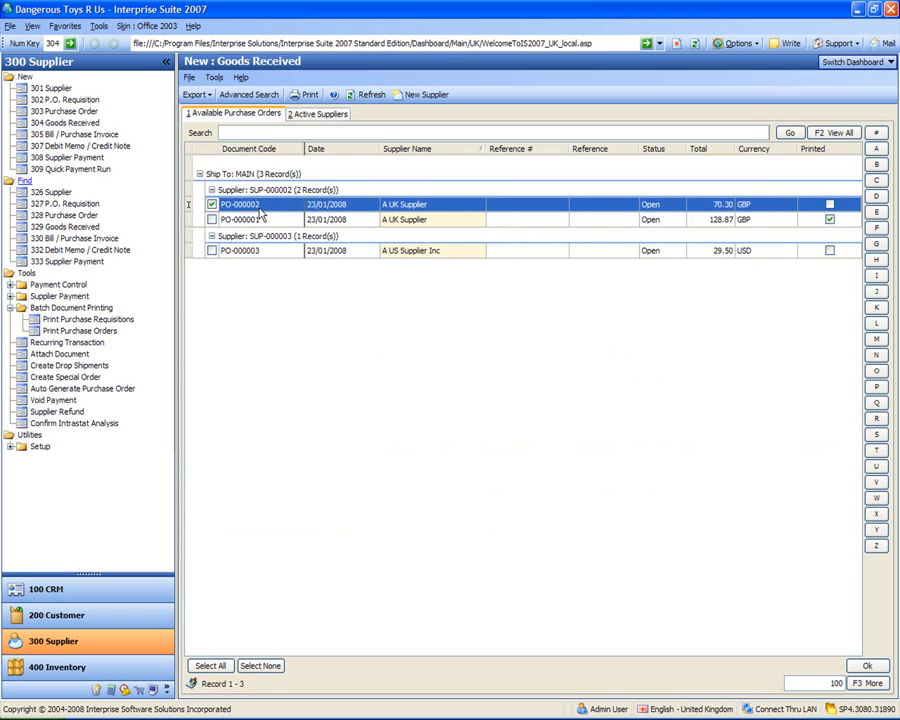
pyautogui.doubleClick(259, 208)
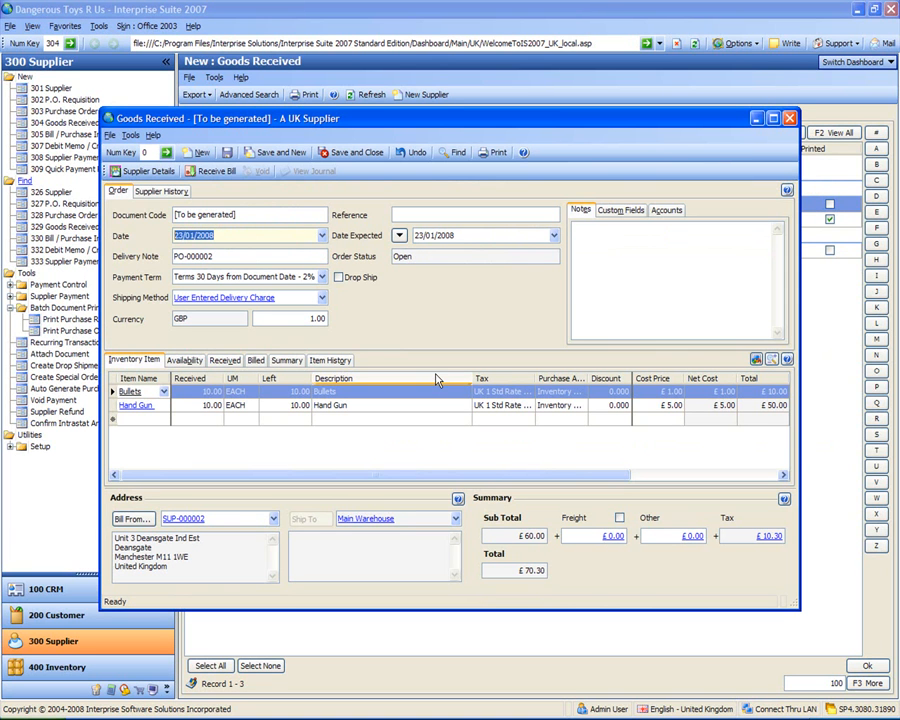
pyautogui.click(192, 392)
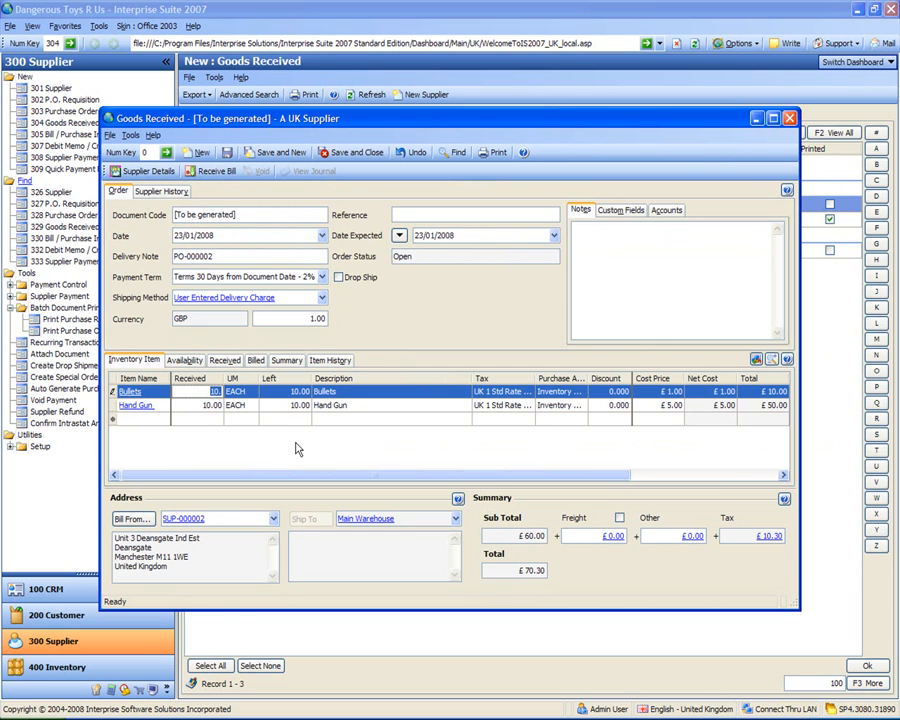
pyautogui.write('5')
pyautogui.press('Tab')
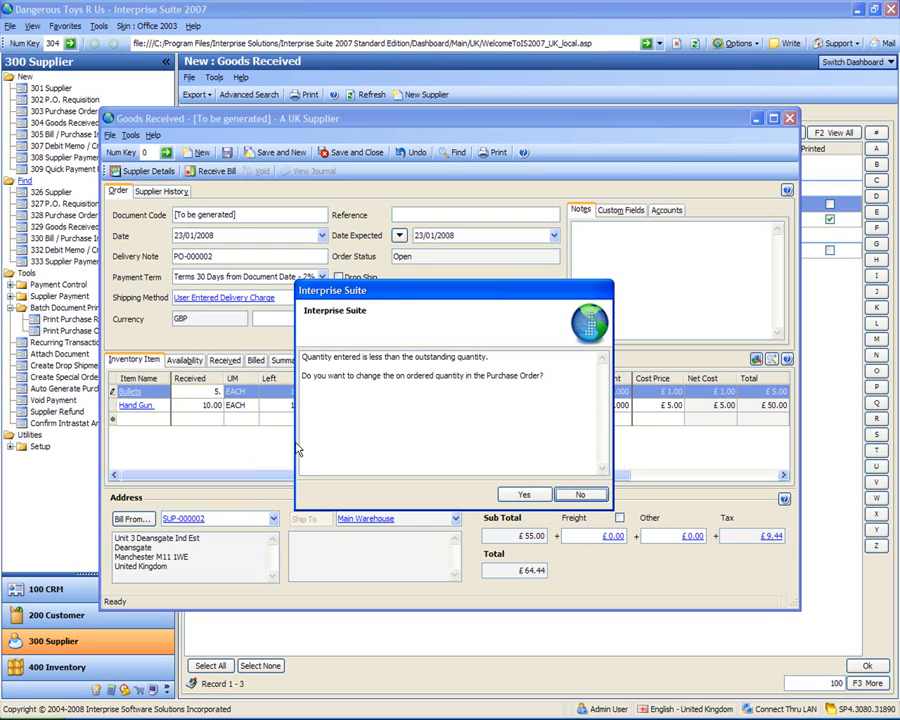
pyautogui.click(582, 495)
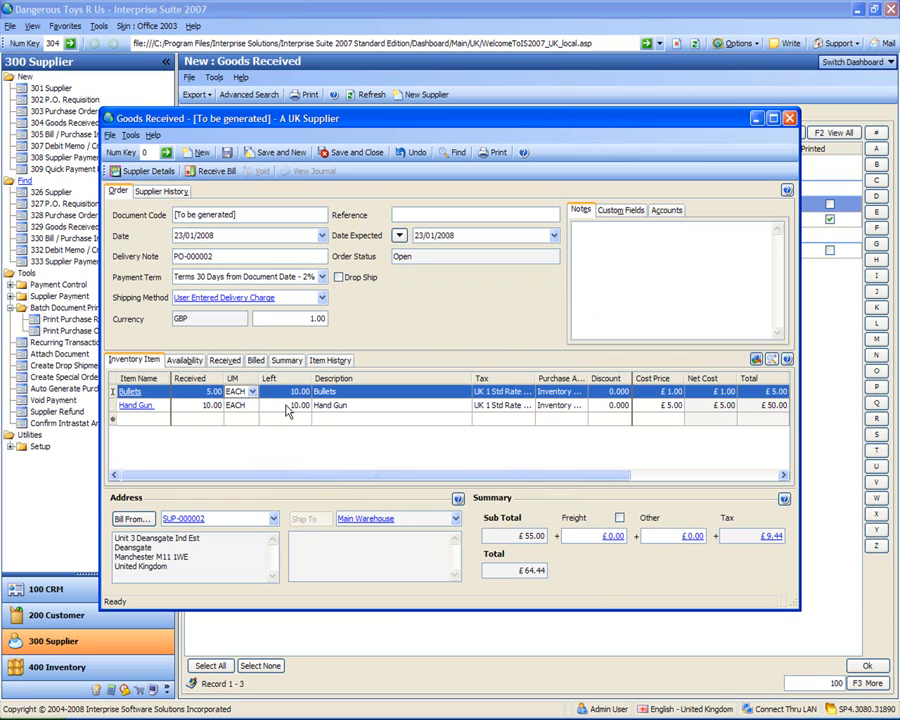
pyautogui.click(227, 152)
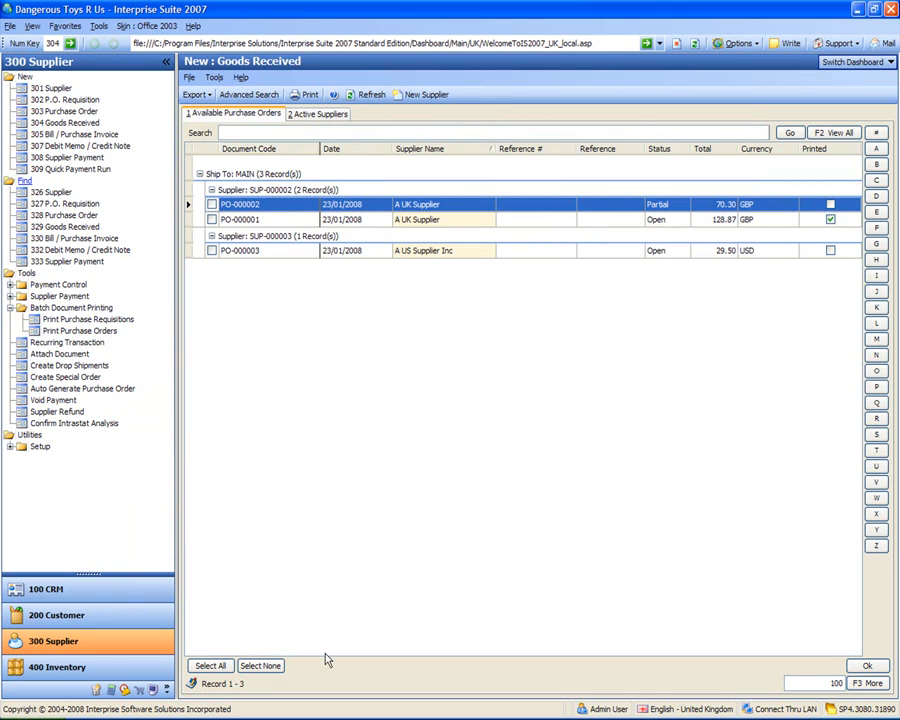
# - View the journal of the saved goods receipt, then close the journal and the receipt
pyautogui.click(415, 718)
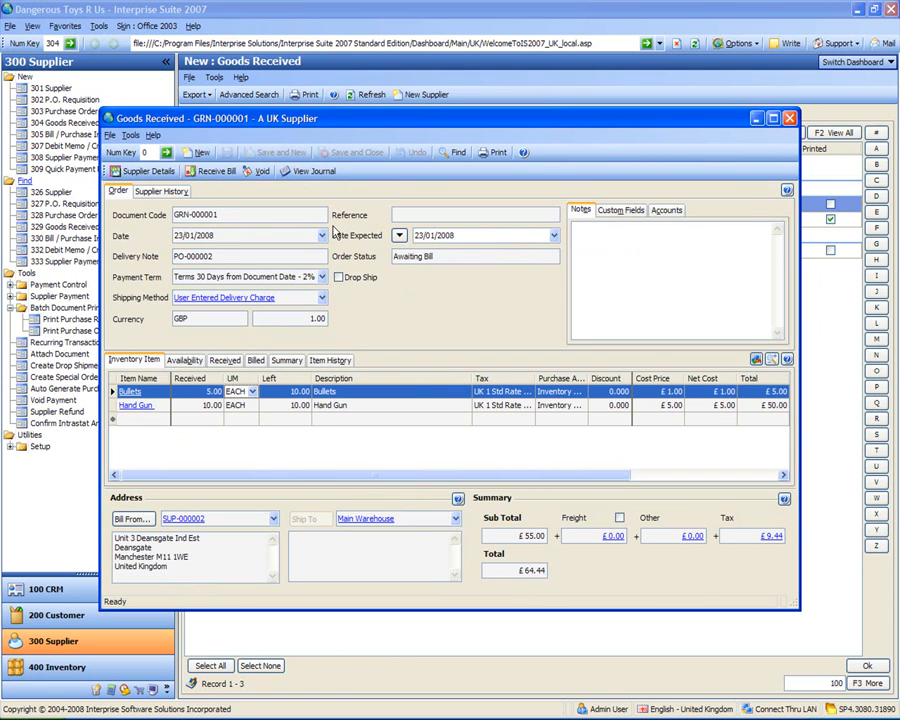
pyautogui.click(305, 168)
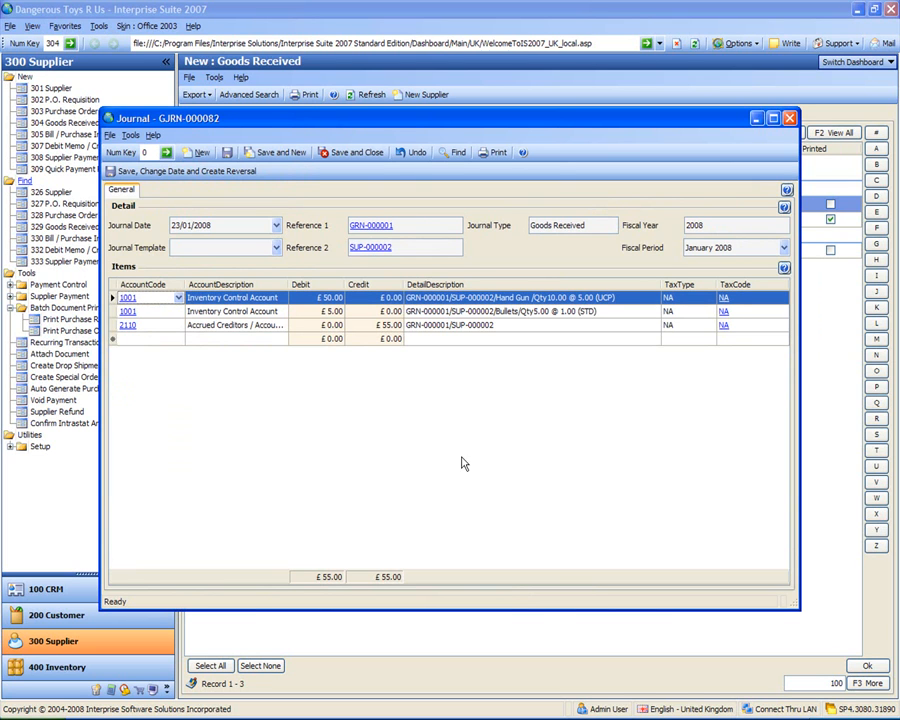
pyautogui.click(355, 155)
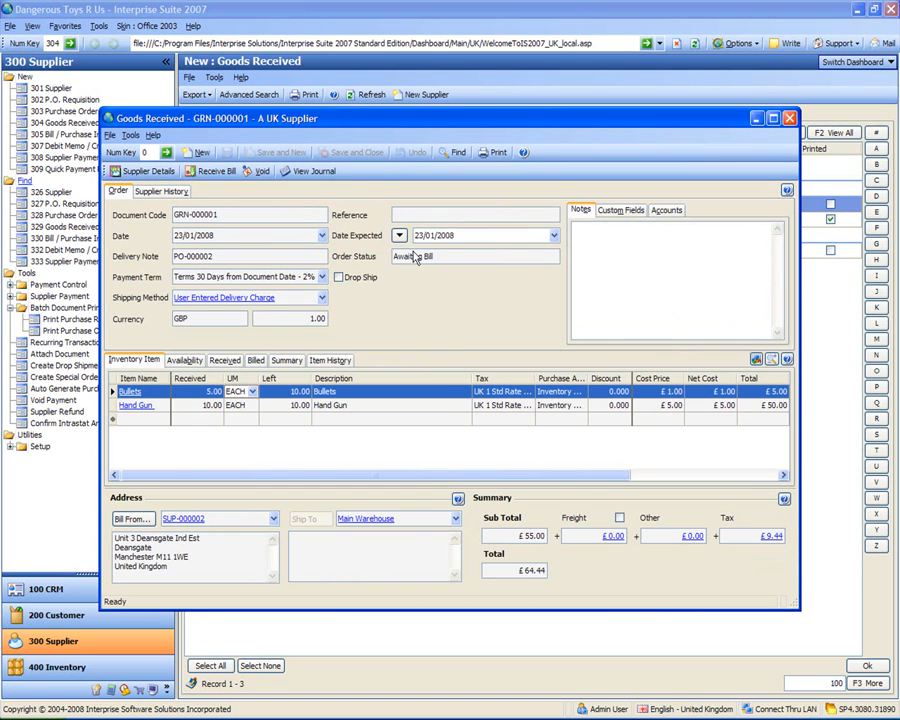
pyautogui.click(790, 118)
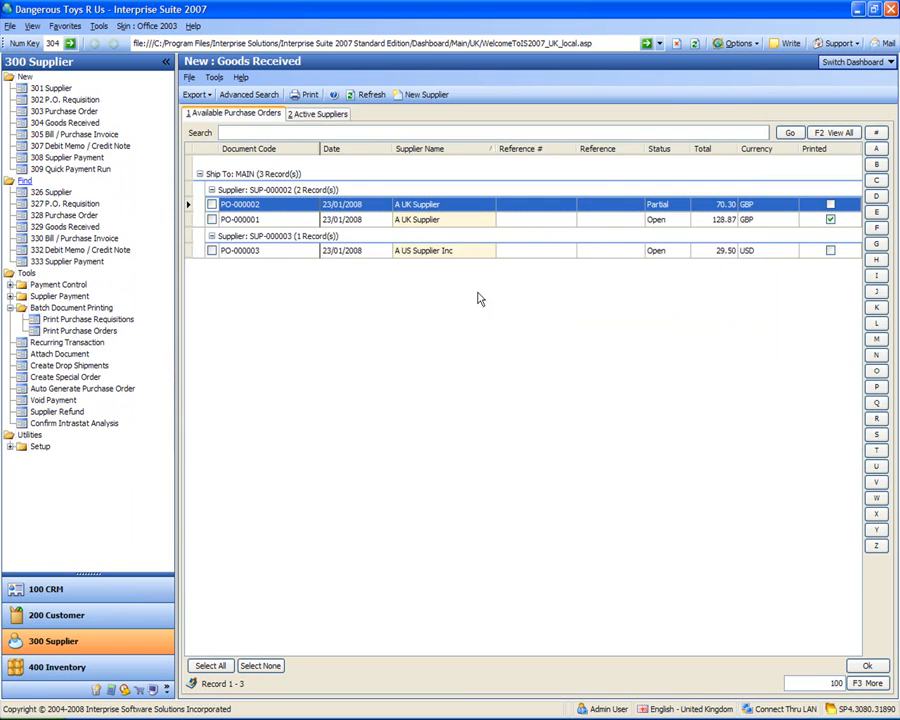
# - Create and save a second goods receipt from PO-000002 for the remaining 5 Bullets, then close it
pyautogui.click(46, 122)
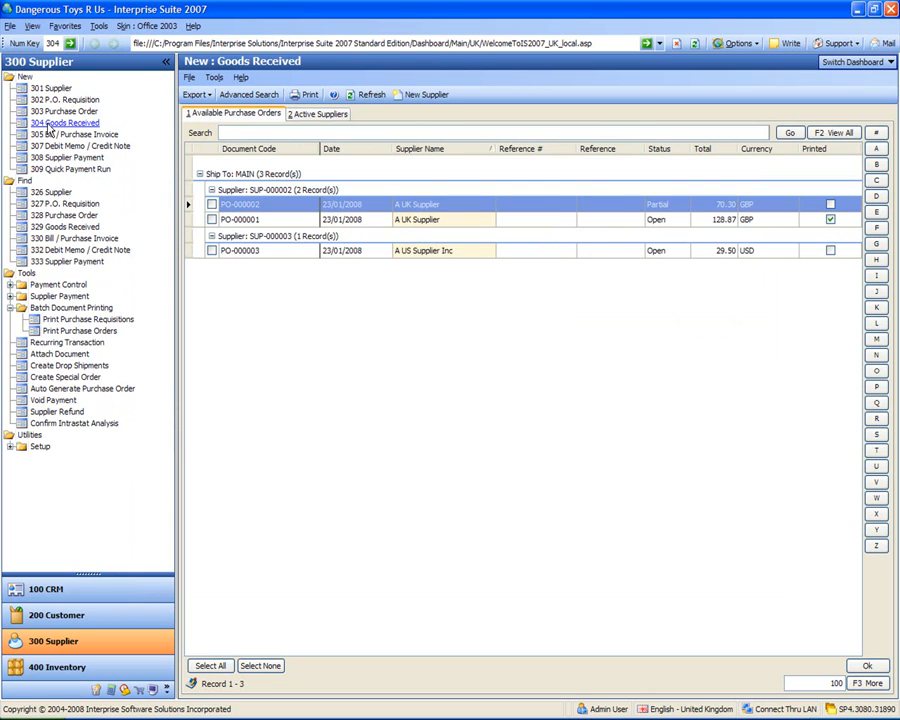
pyautogui.click(255, 203)
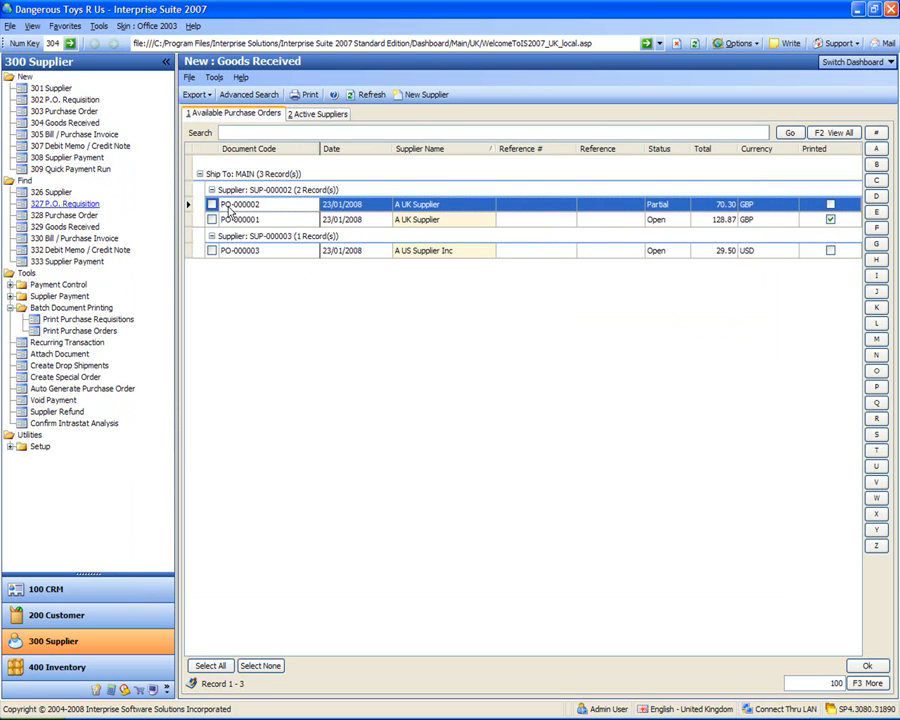
pyautogui.click(211, 205)
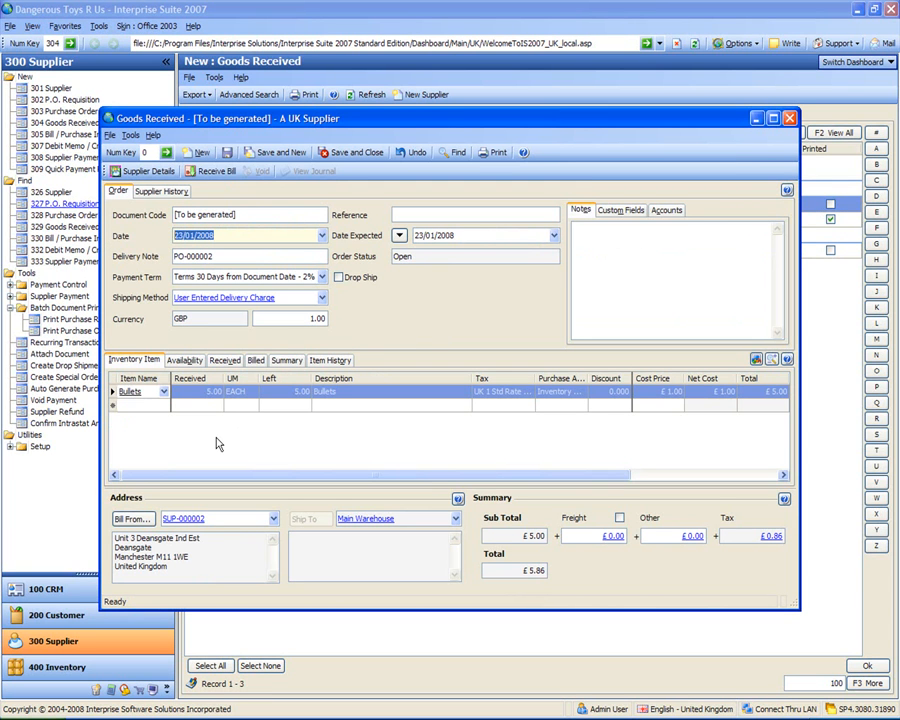
pyautogui.click(291, 437)
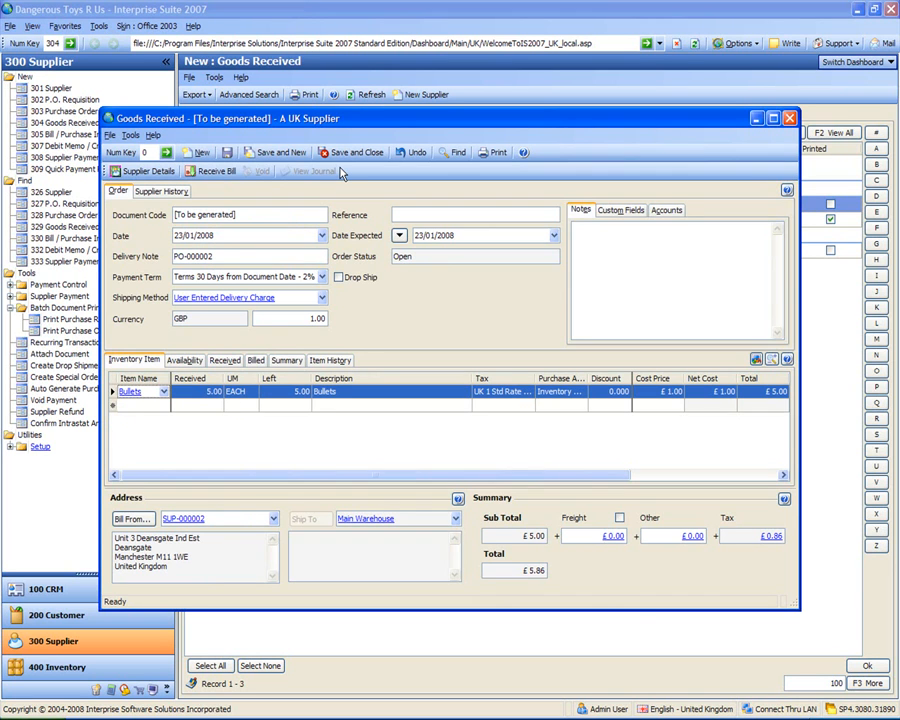
pyautogui.click(227, 152)
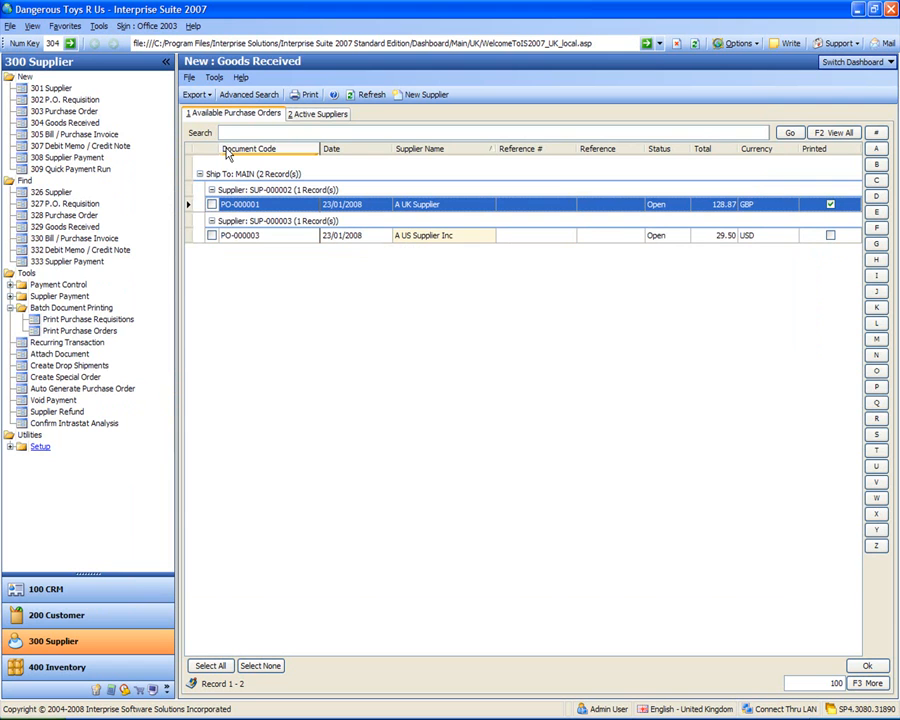
pyautogui.click(453, 718)
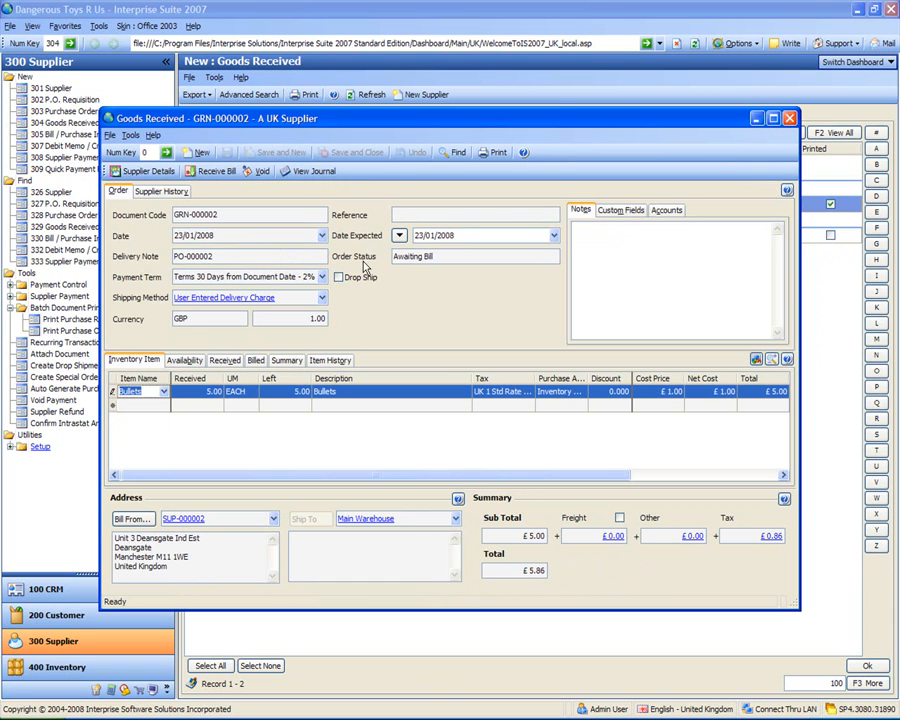
pyautogui.click(790, 120)
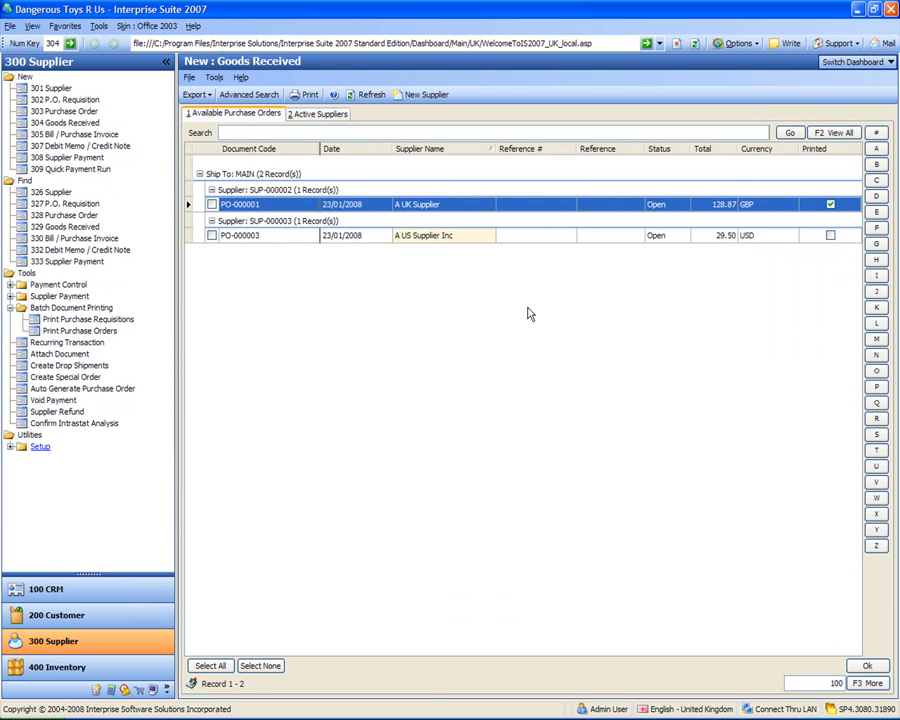
# - Start a new purchase invoice for A UK Supplier, chosen from the active suppliers instead of the goods receipts awaiting bills
pyautogui.click(50, 134)
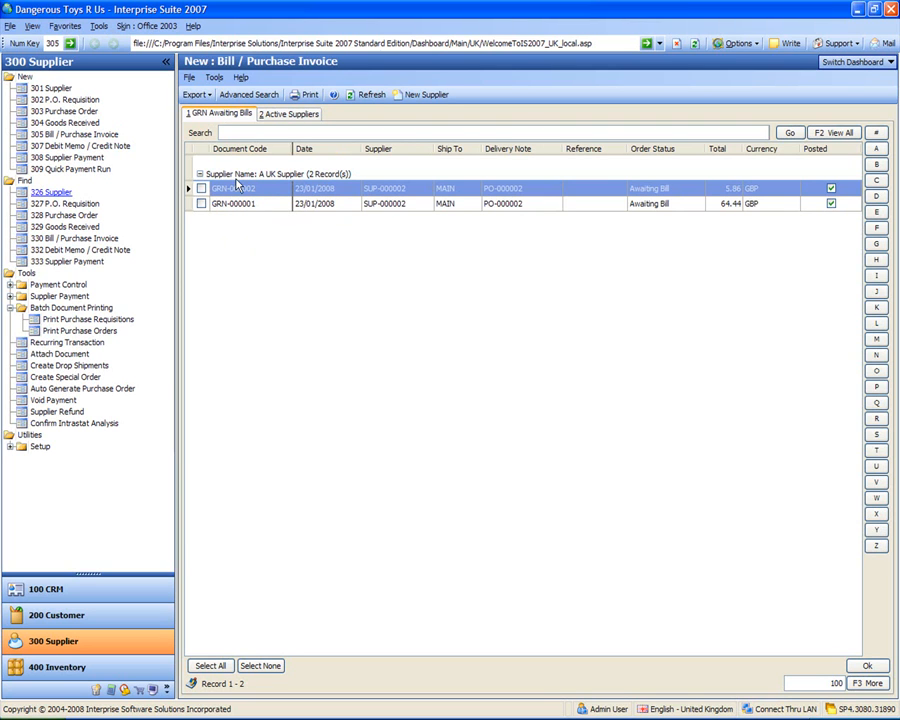
pyautogui.click(285, 116)
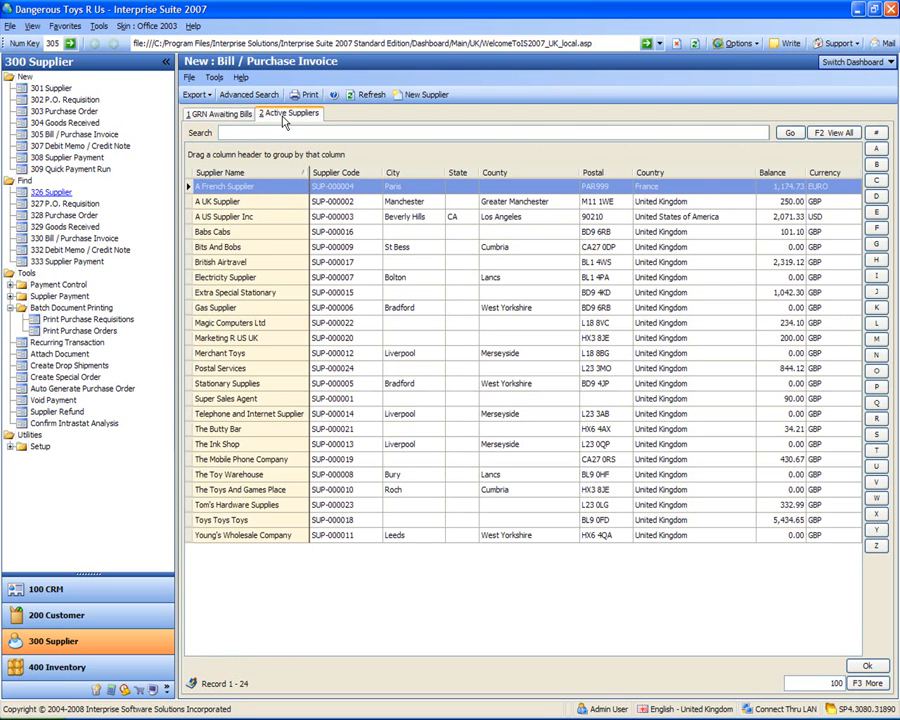
pyautogui.click(270, 202)
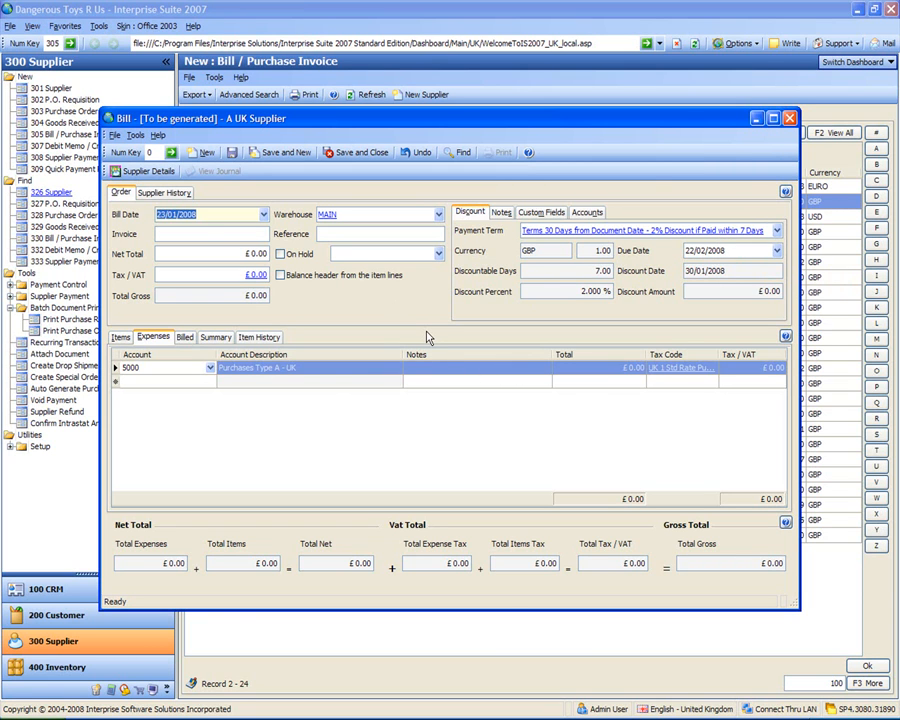
# - Enter invoice number 123 and a net total of £100 on the bill, then save and close it
pyautogui.click(205, 236)
pyautogui.write('123')
pyautogui.press('Tab')
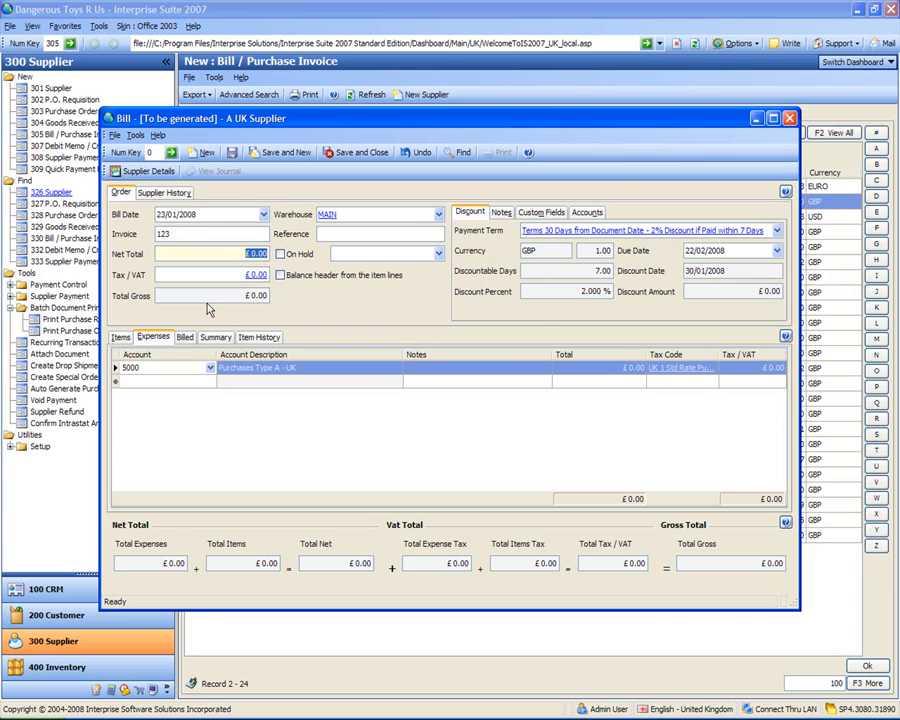
pyautogui.write('100')
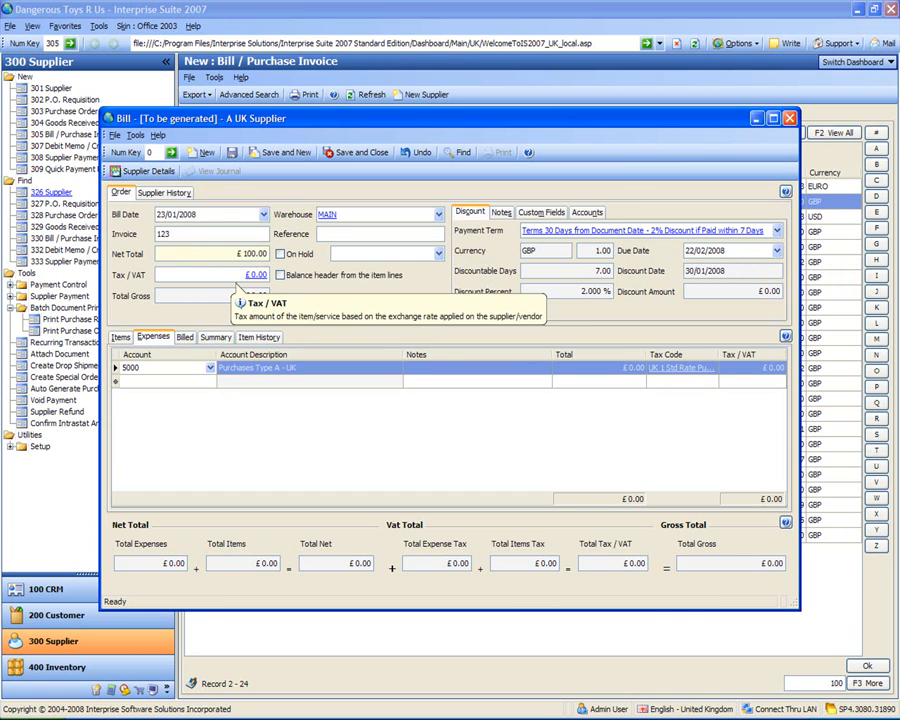
pyautogui.press('Tab')
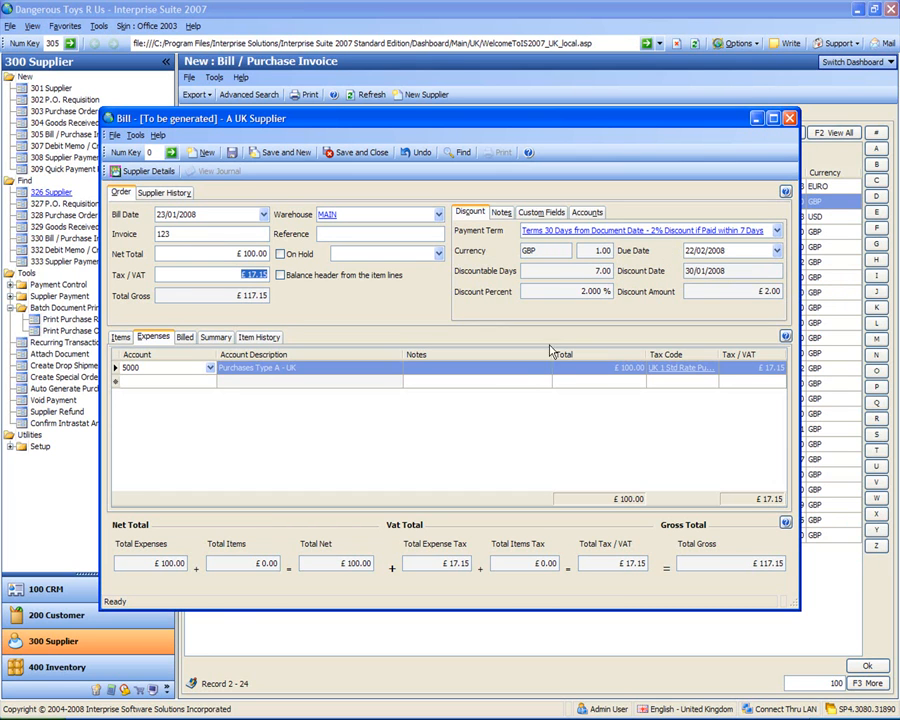
pyautogui.click(438, 416)
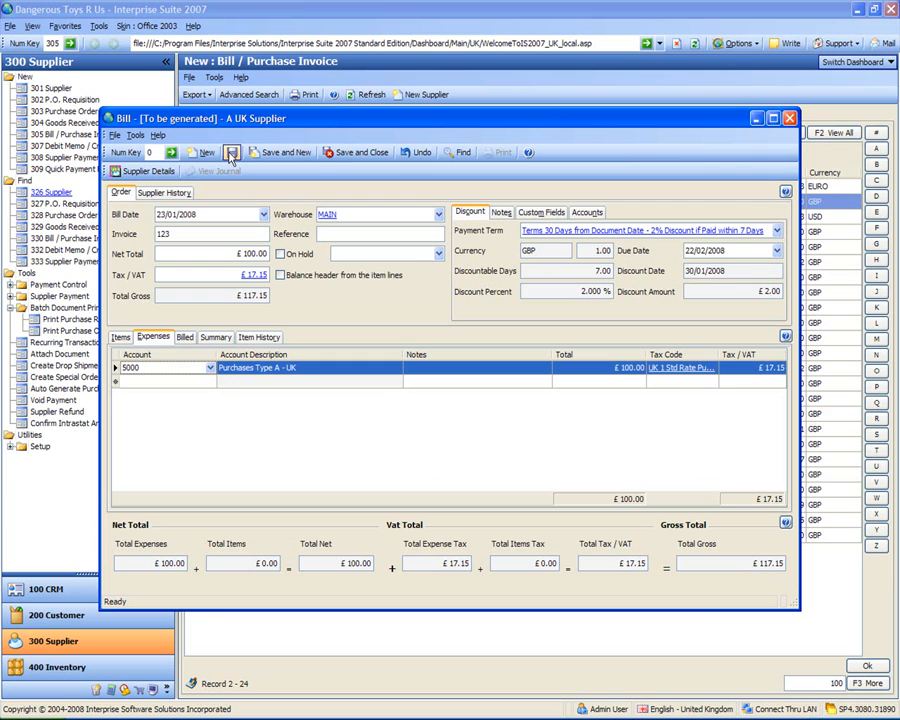
pyautogui.click(231, 154)
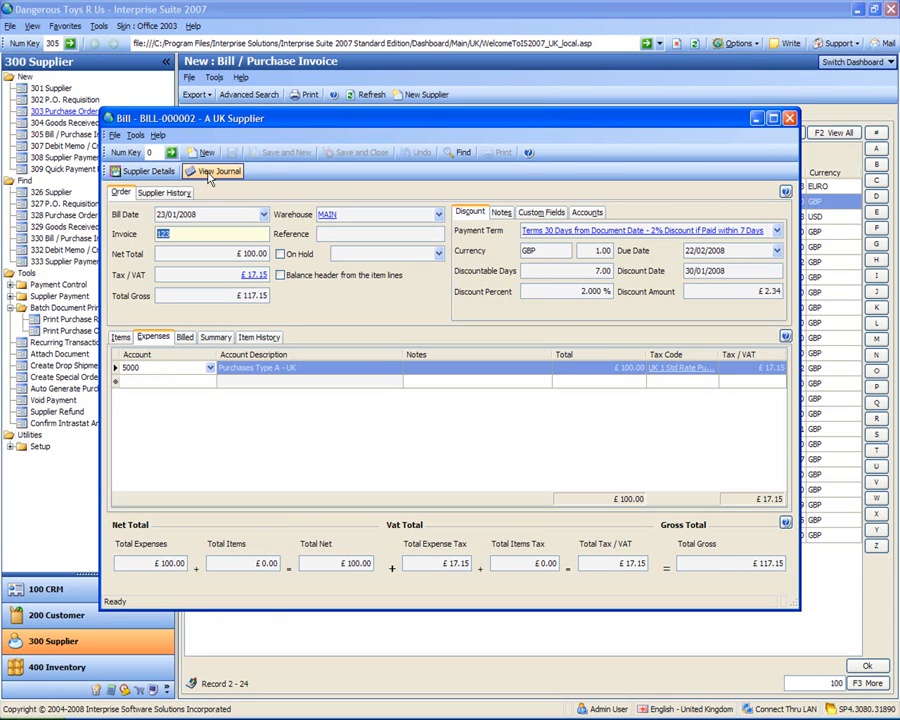
pyautogui.click(789, 118)
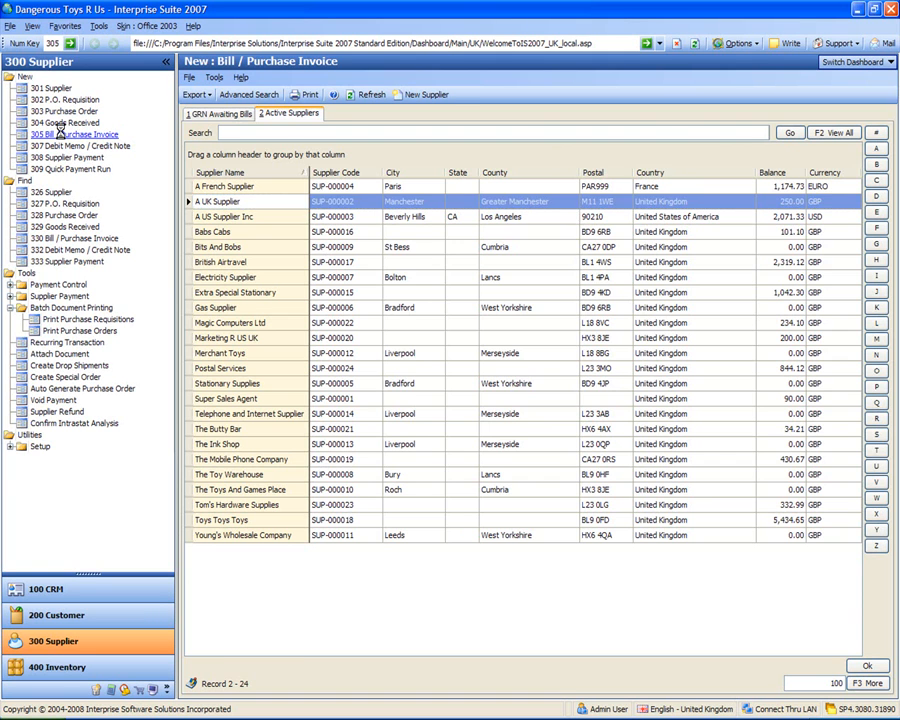
# - Start another bill for A UK Supplier and set its payment term to Terms 30 Days from Document Date
pyautogui.click(286, 117)
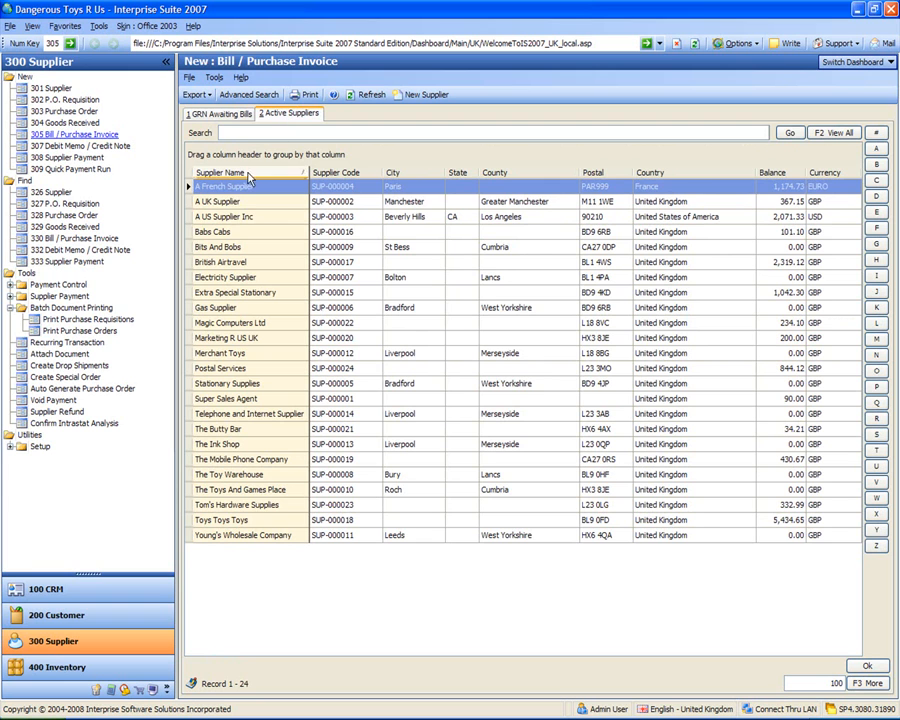
pyautogui.click(236, 201)
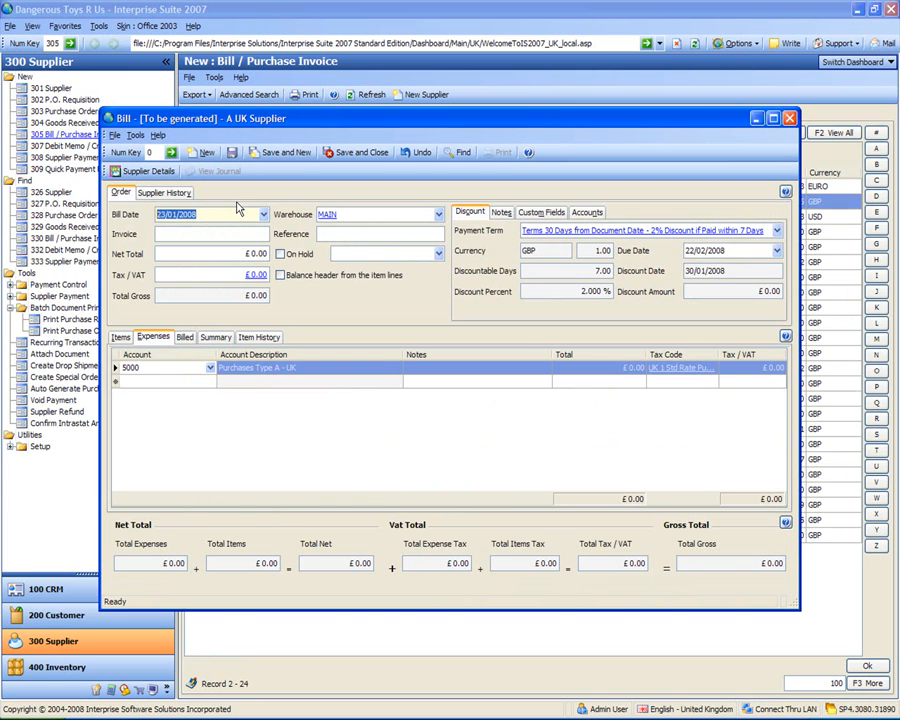
pyautogui.click(777, 232)
pyautogui.click(777, 233)
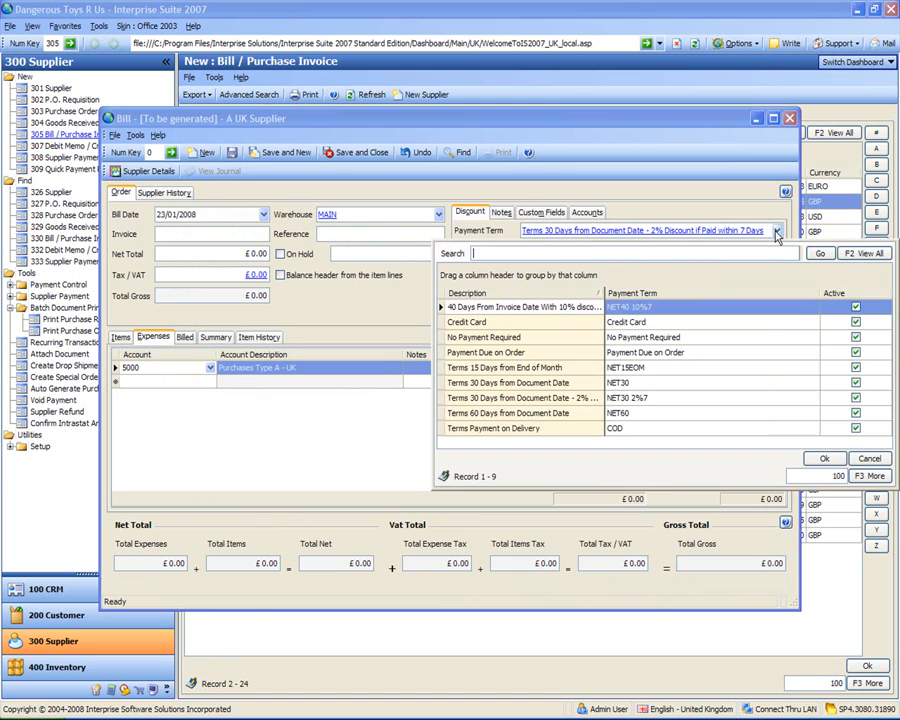
pyautogui.click(548, 384)
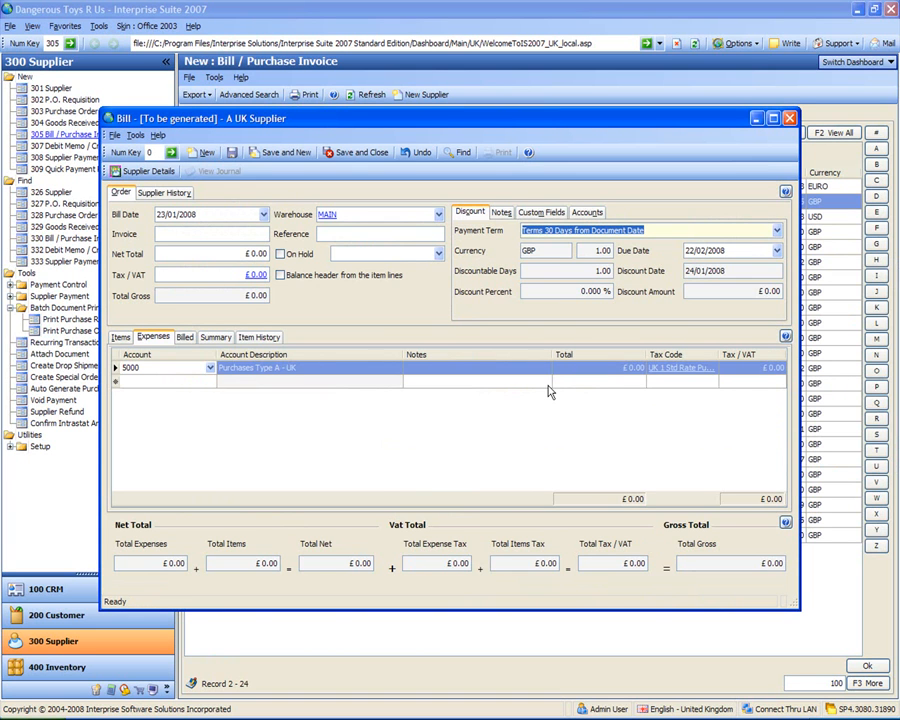
# - Set the new bill's invoice number to 124 and its net total to £100
pyautogui.click(187, 232)
pyautogui.write('123')
pyautogui.press('Tab')
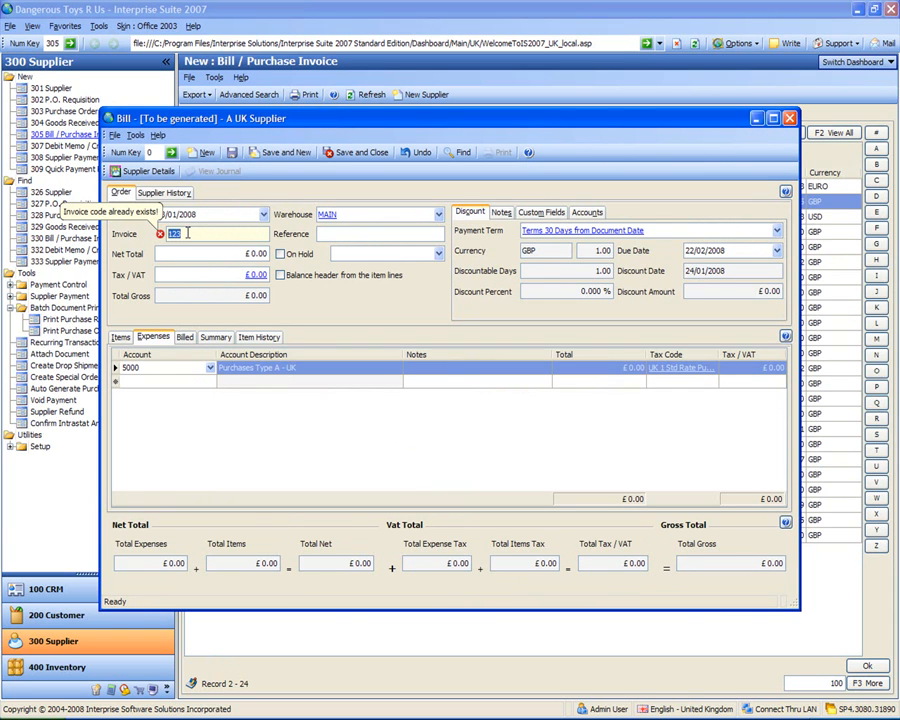
pyautogui.write('124')
pyautogui.press('Tab')
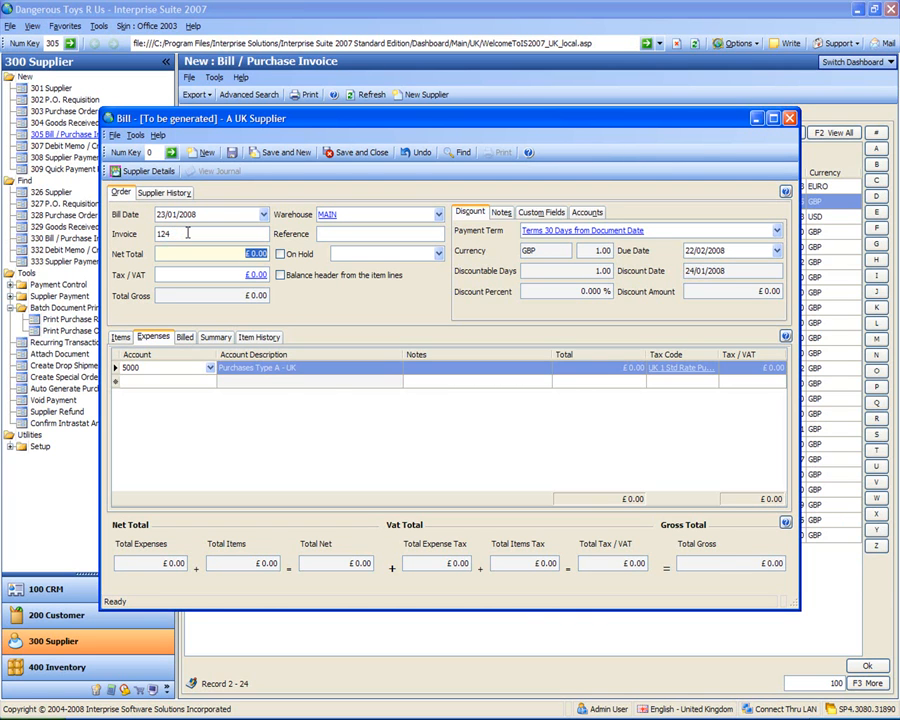
pyautogui.write('100')
pyautogui.press('Tab')
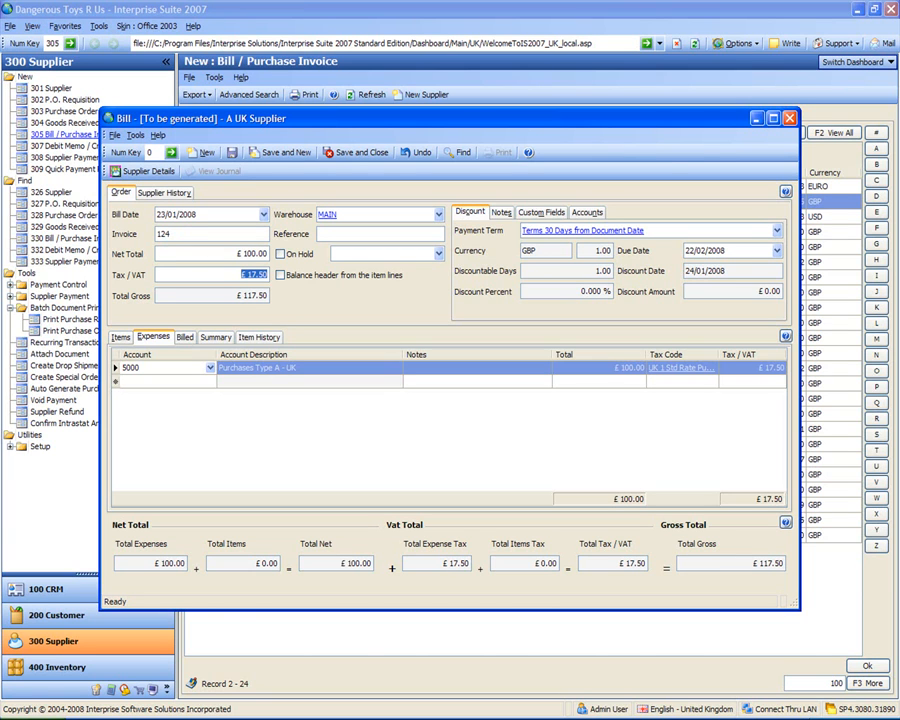
# - Override the Tax / VAT amount in the bill header with £17.49
pyautogui.click(253, 275)
pyautogui.press('BackSpace')
pyautogui.press('BackSpace')
pyautogui.write('49')
pyautogui.press('Tab')
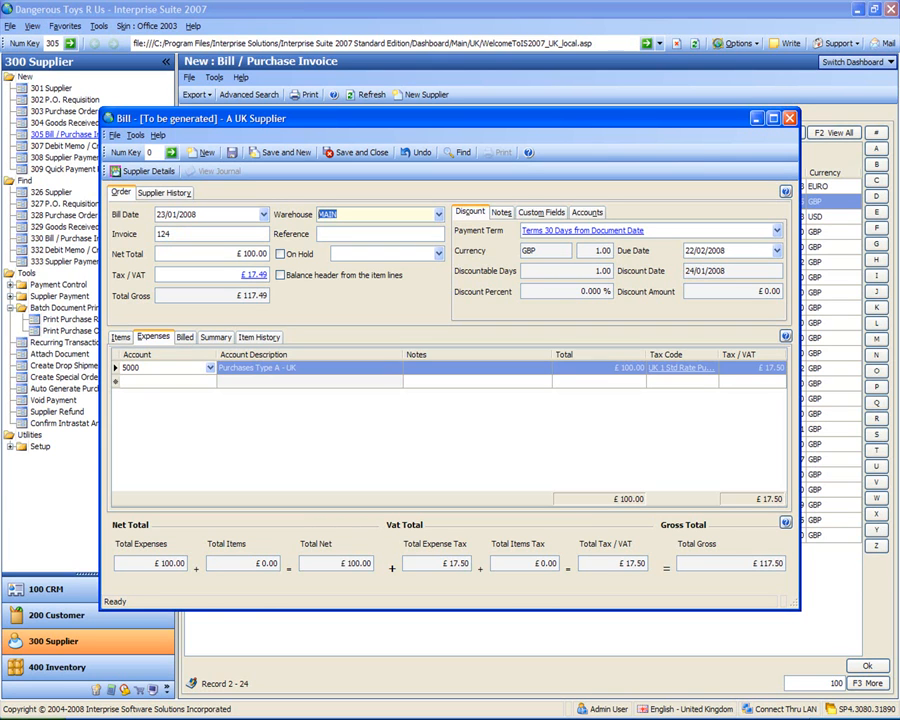
# - Change the first expense line to account 5995, Other Purchases, with a total of £50
pyautogui.click(197, 366)
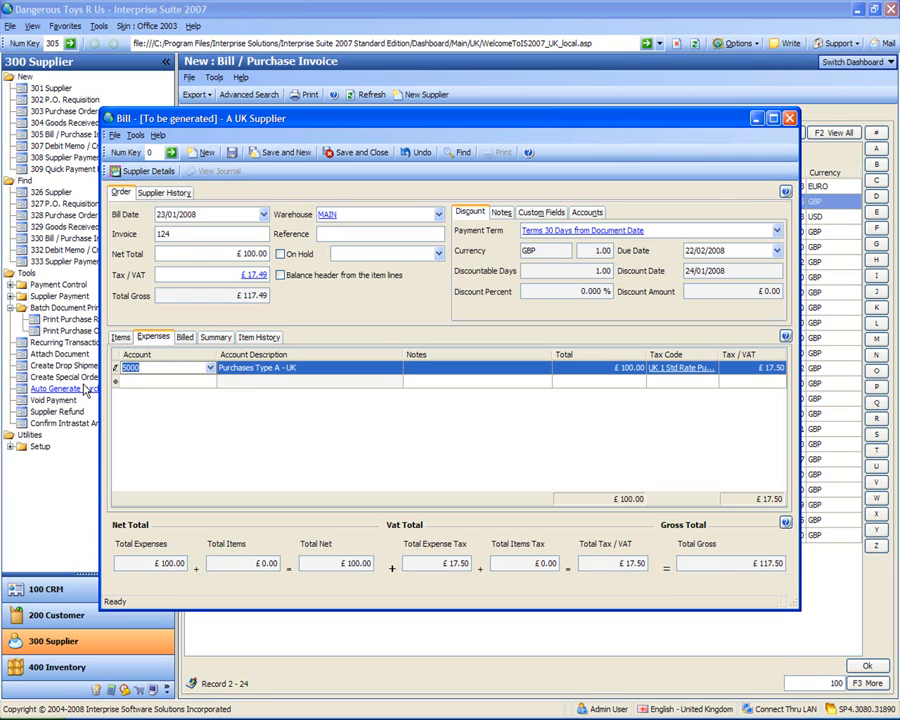
pyautogui.write('5995')
pyautogui.press('Return')
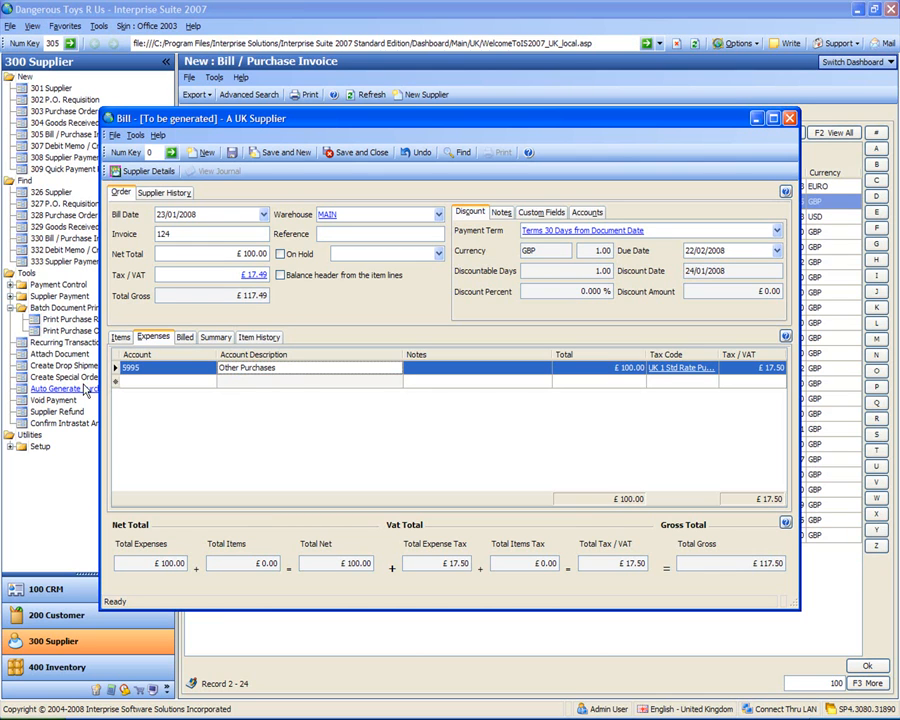
pyautogui.click(580, 367)
pyautogui.write('50')
pyautogui.press('Tab')
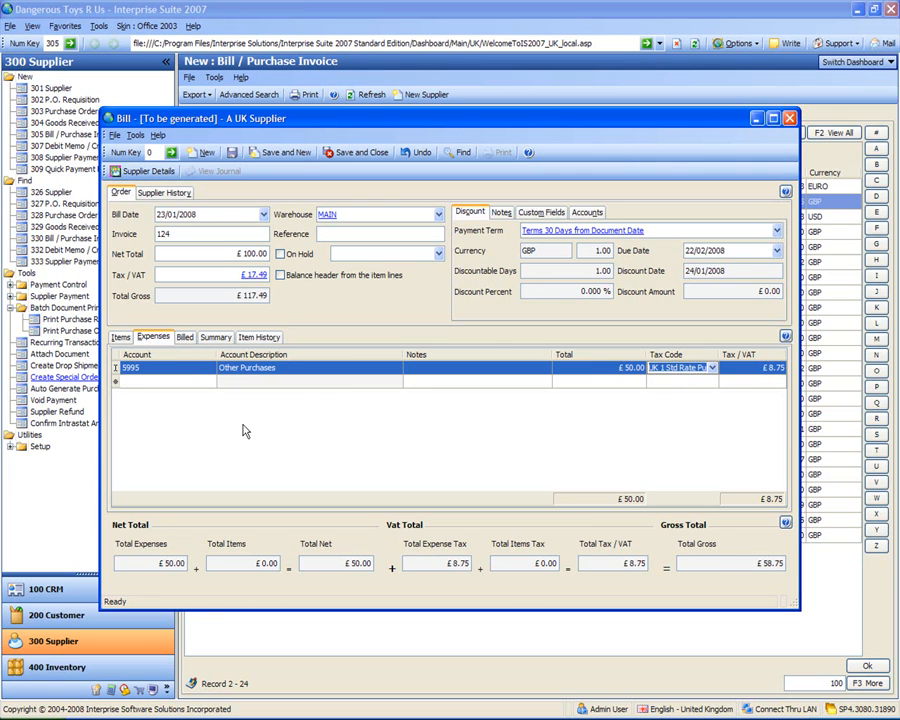
# - Add a second expense line for account 5000 with a total of £50, then save and close the bill
pyautogui.click(180, 380)
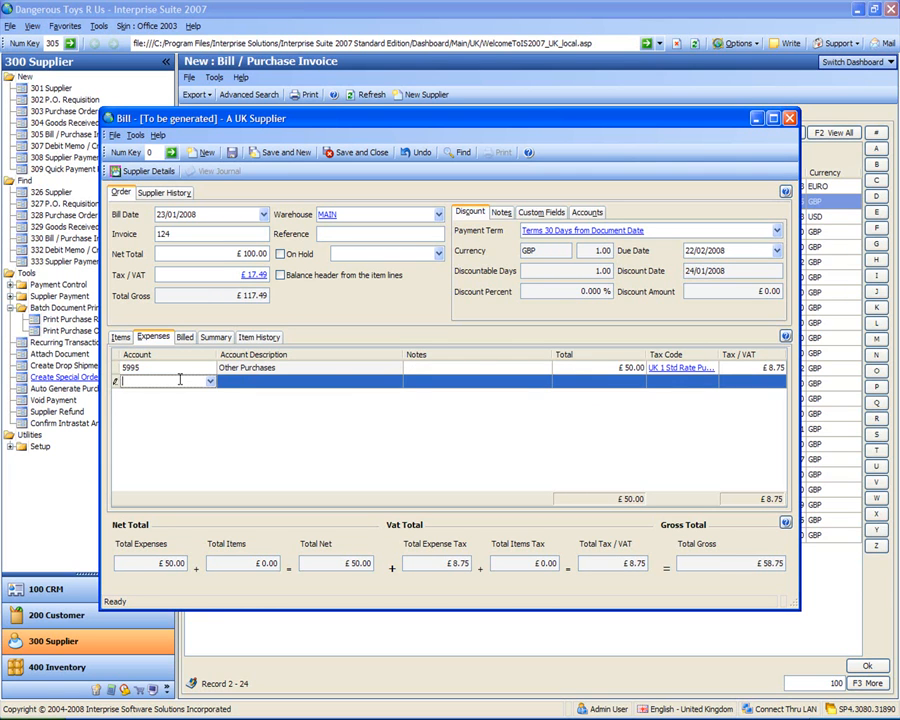
pyautogui.write('5000')
pyautogui.press('Tab')
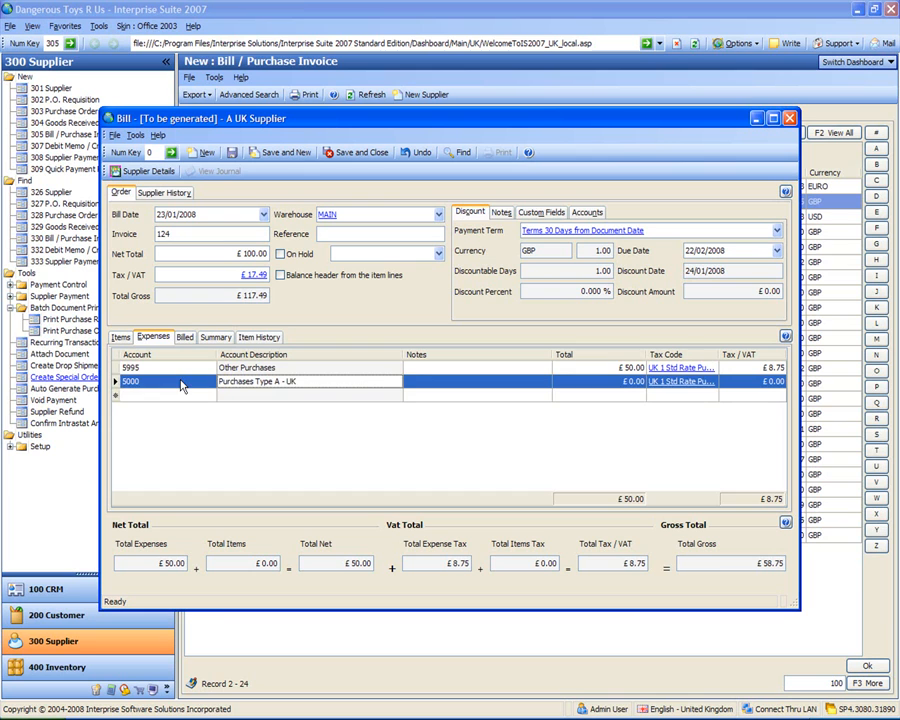
pyautogui.click(618, 381)
pyautogui.write('50')
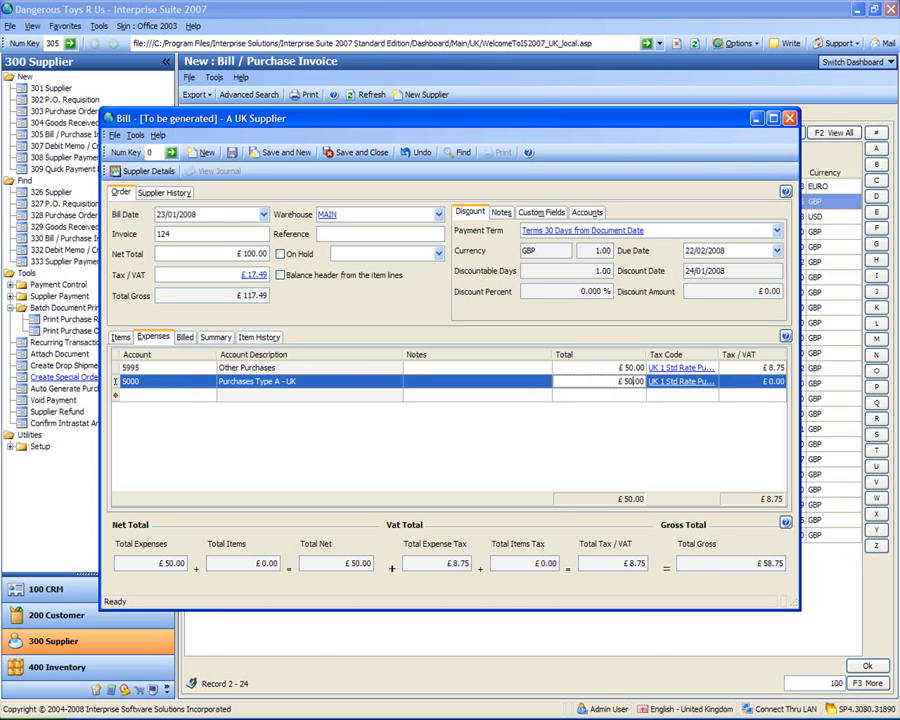
pyautogui.press('Tab')
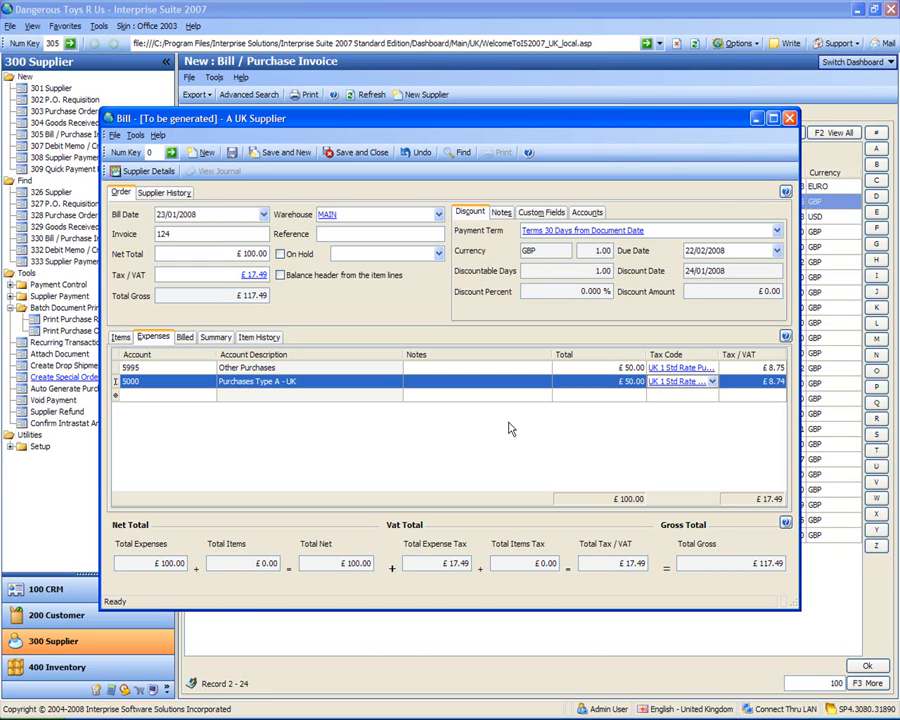
pyautogui.click(358, 153)
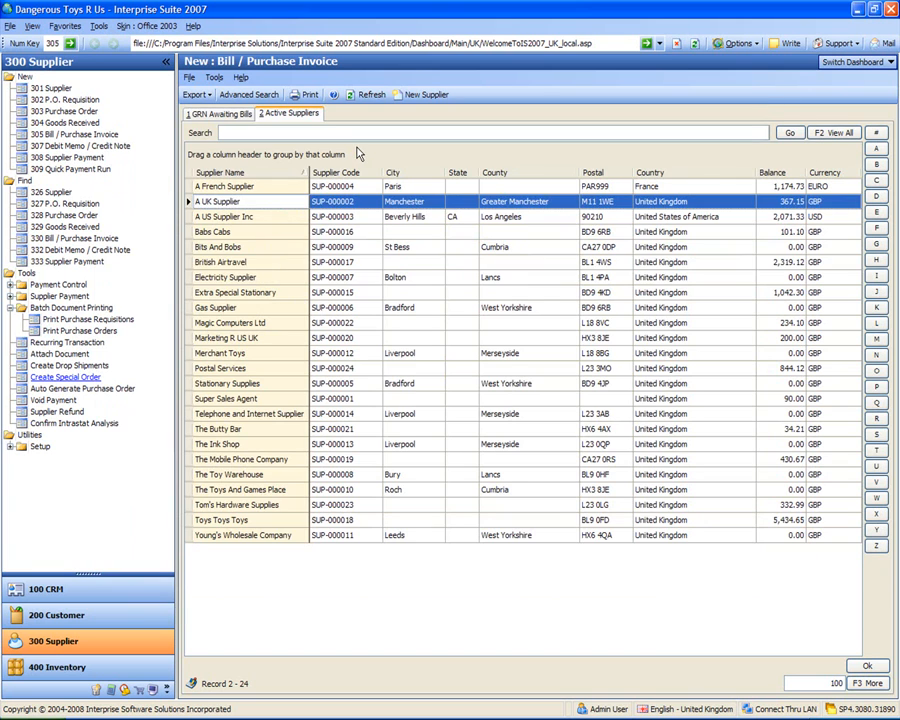
# - Start a new purchase order for A UK Supplier
pyautogui.click(375, 266)
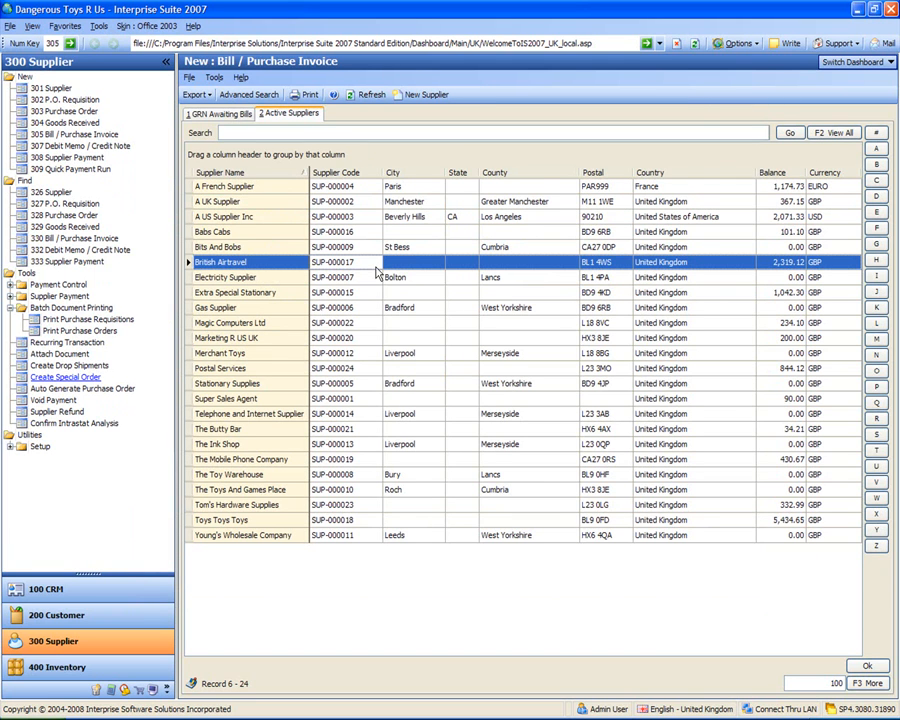
pyautogui.click(70, 115)
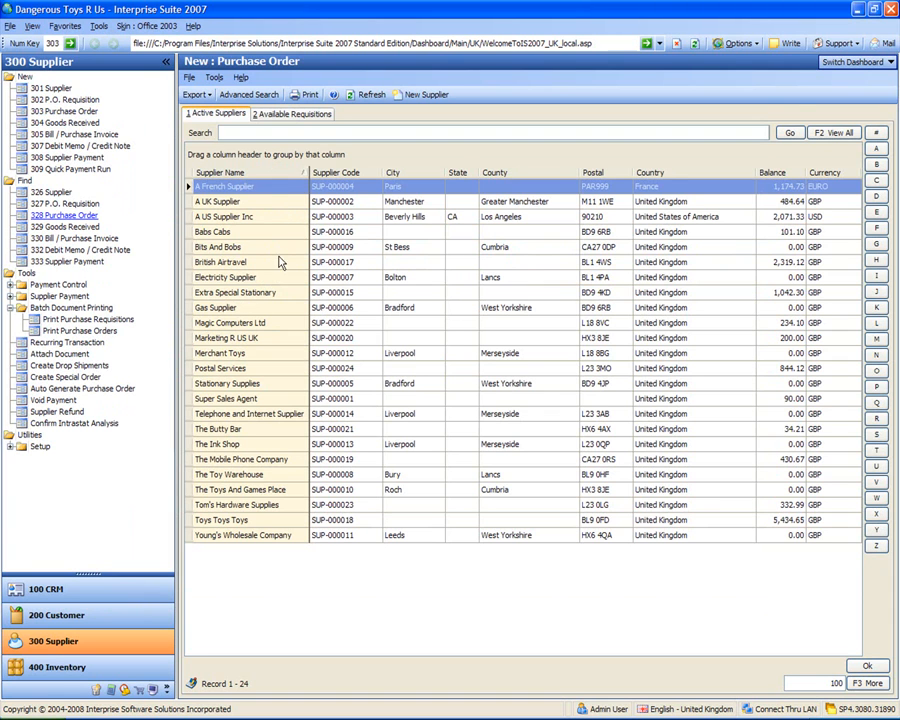
pyautogui.click(267, 203)
pyautogui.doubleClick(267, 208)
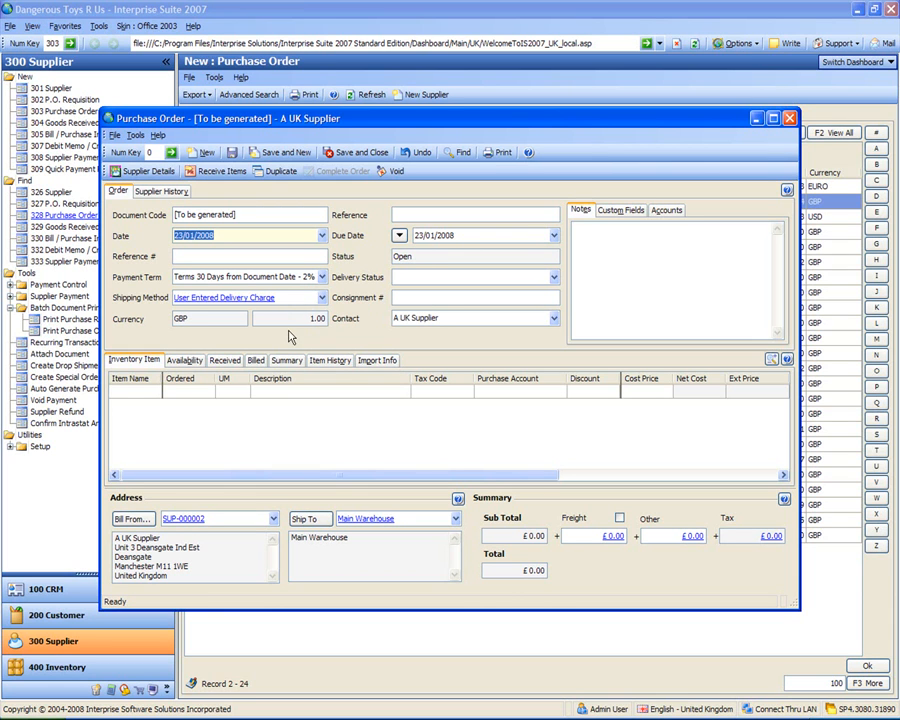
# - Add the item Bullets to the purchase order with an ordered quantity of 10
pyautogui.click(135, 391)
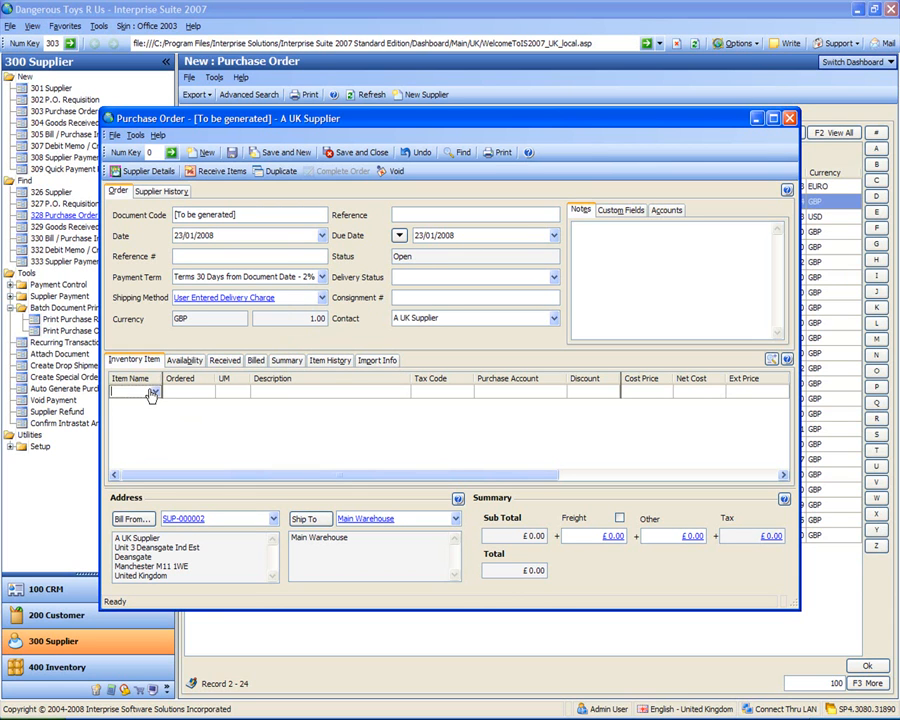
pyautogui.write('bullets')
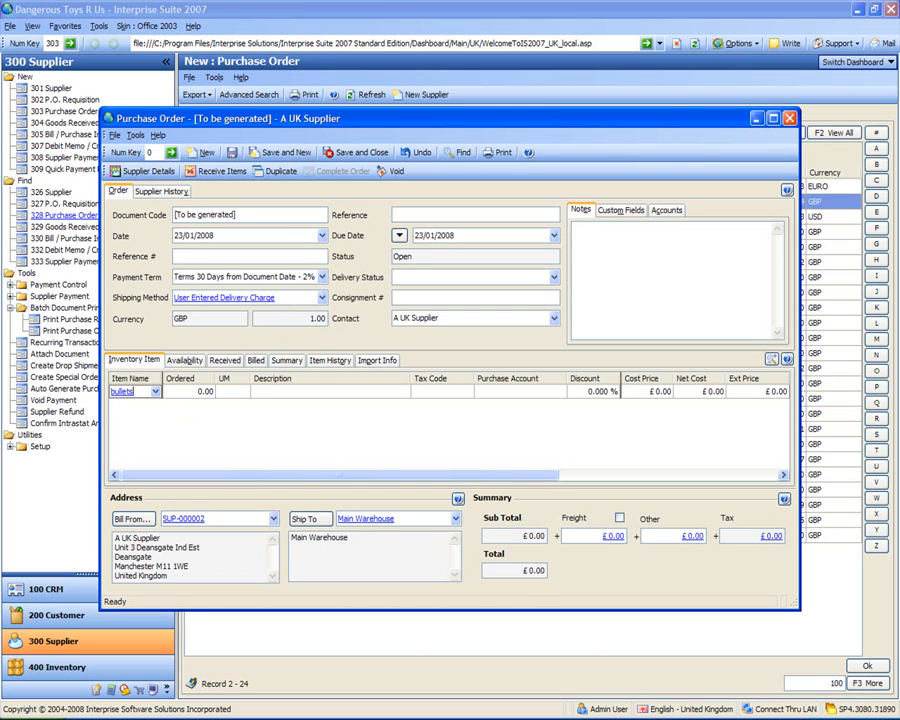
pyautogui.press('Tab')
pyautogui.write('1')
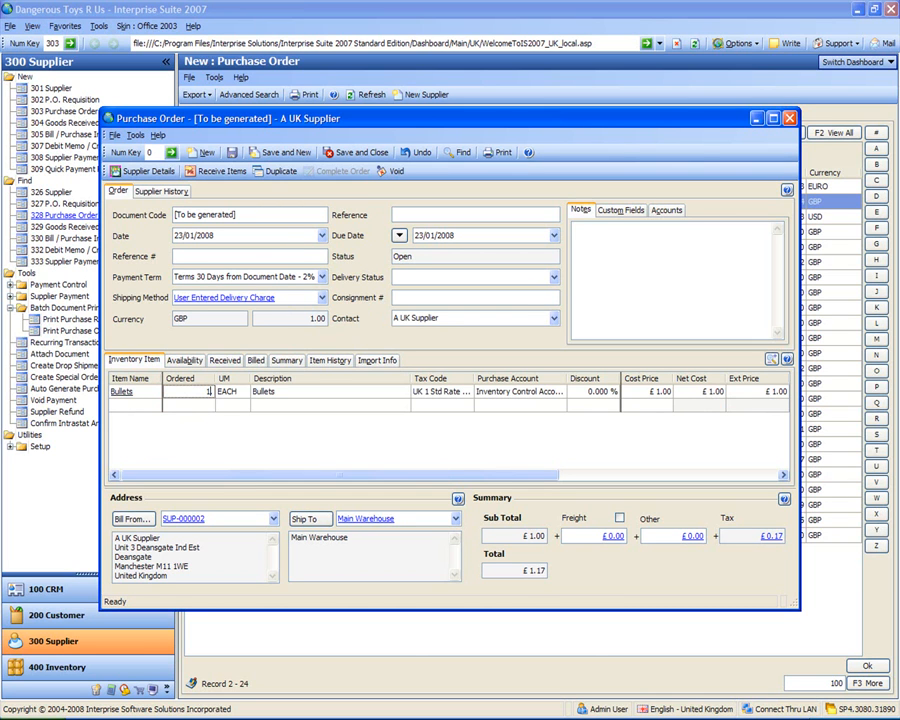
pyautogui.write('.0')
pyautogui.press('Tab')
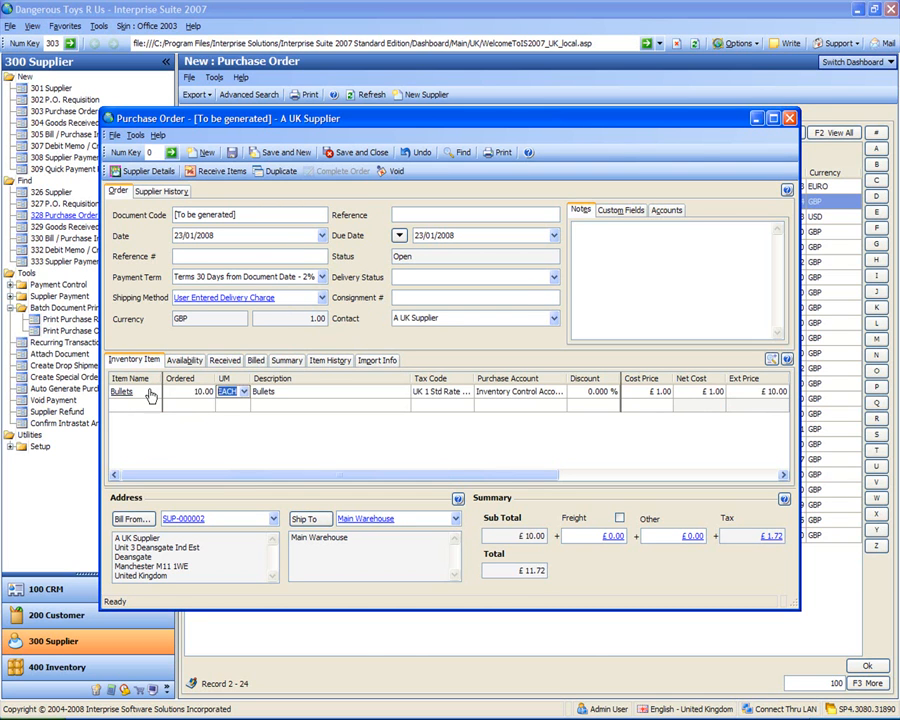
# - Add the item Hand Gun as a second purchase order line with an ordered quantity of 10
pyautogui.click(129, 405)
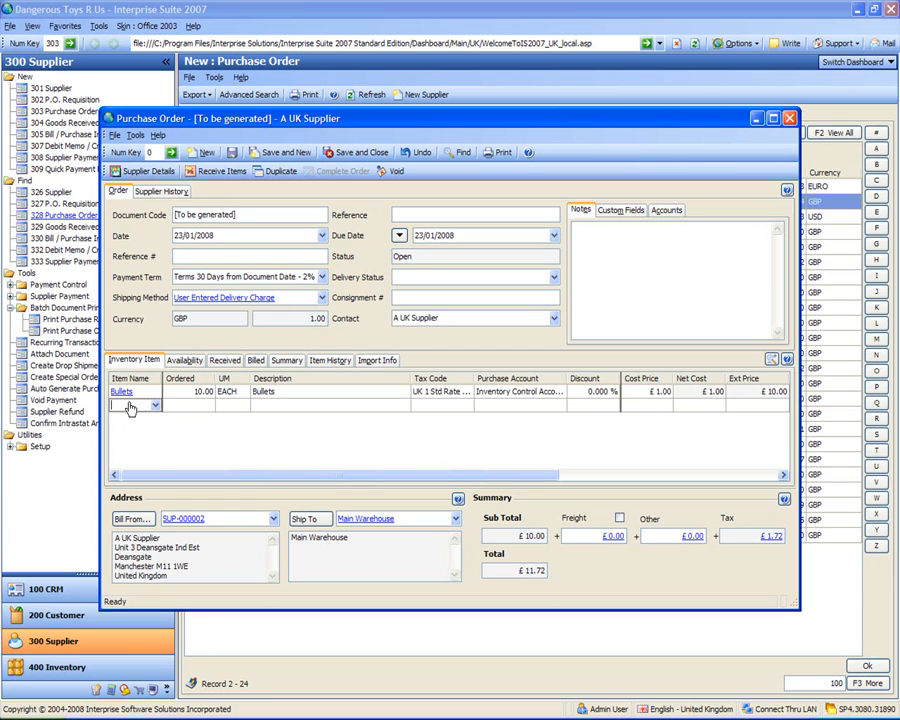
pyautogui.write('hand gun')
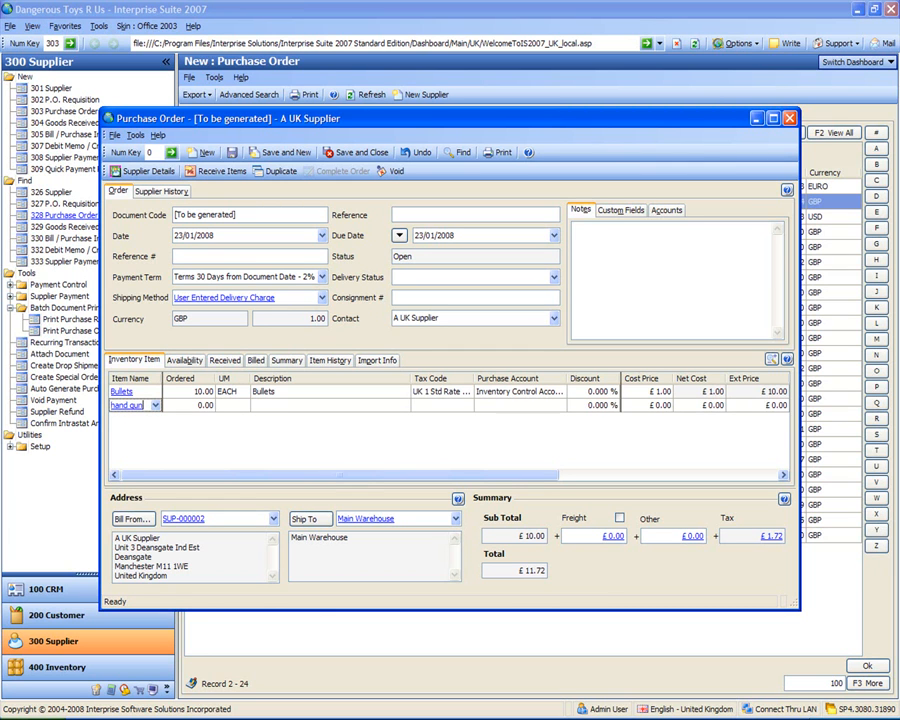
pyautogui.press('Tab')
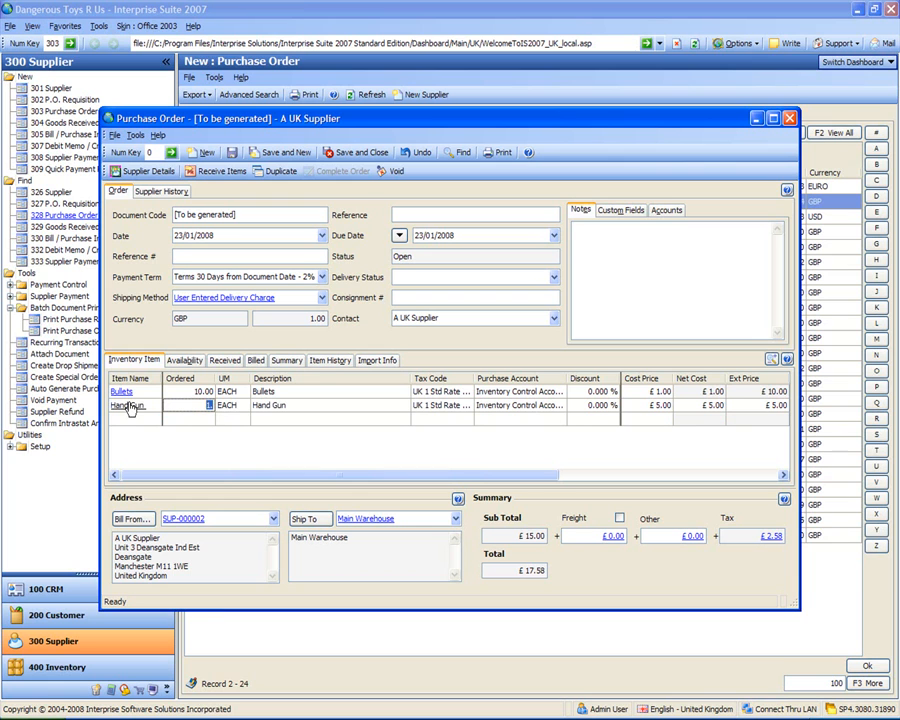
pyautogui.write('10.')
pyautogui.press('Tab')
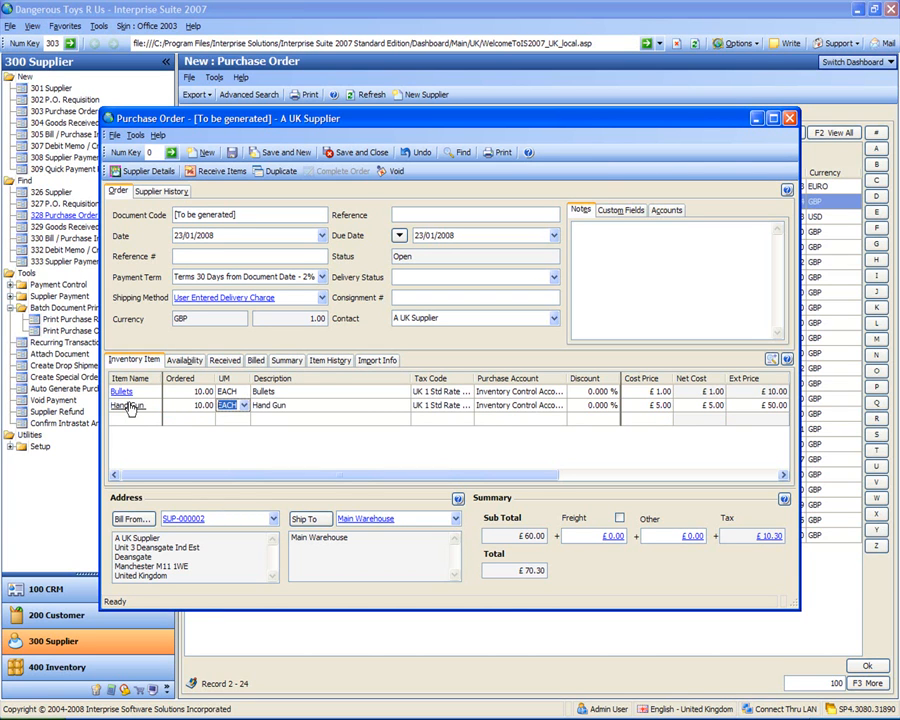
# - Set the Hand Gun line's cost price to £10.00 and save the purchase order
pyautogui.press('Tab')
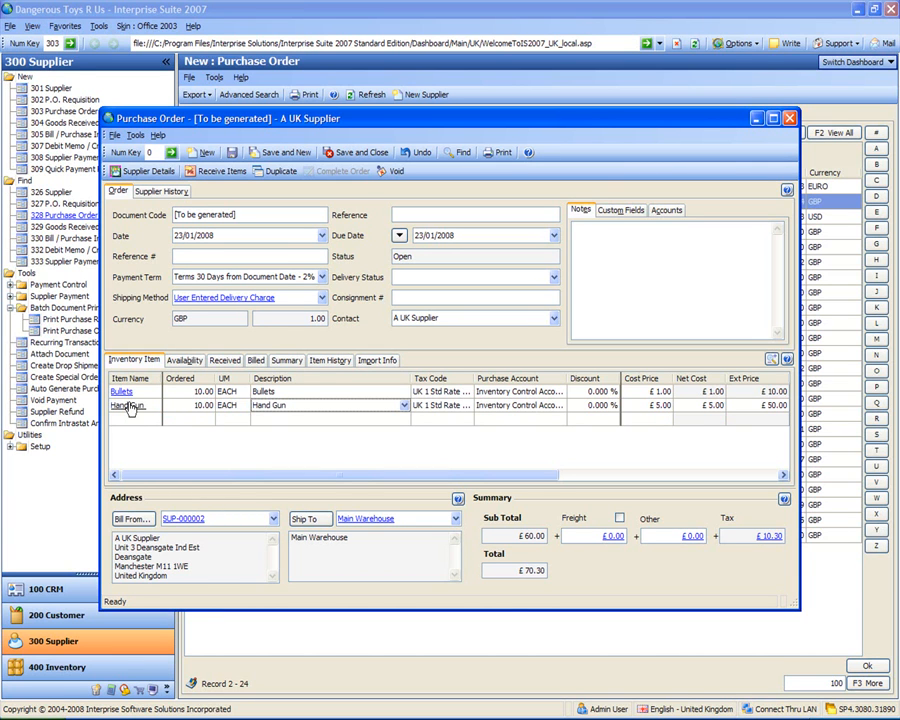
pyautogui.press('Tab')
pyautogui.write('10')
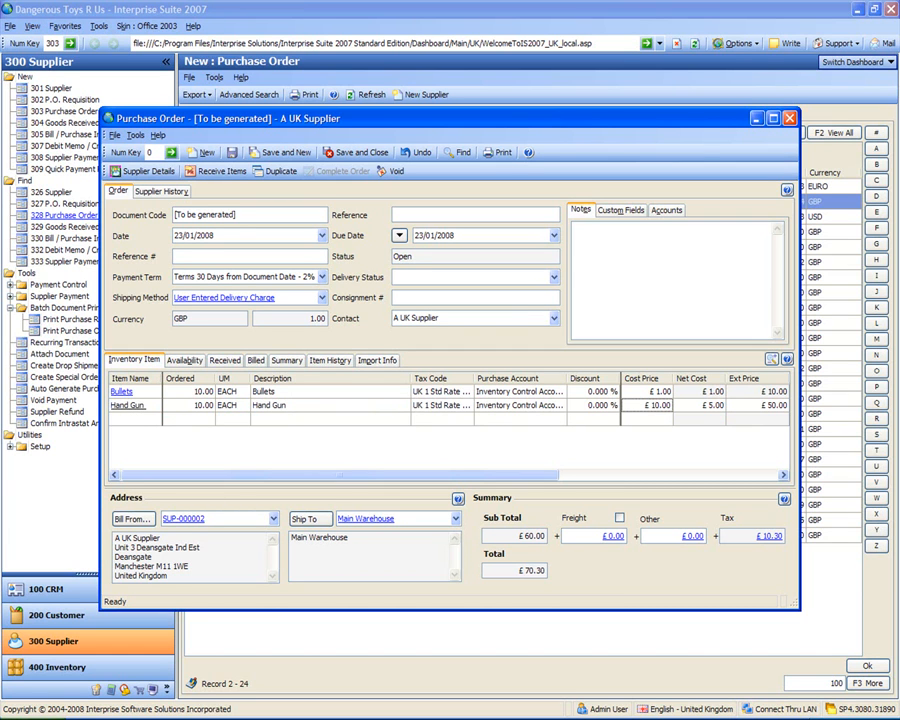
pyautogui.press('Tab')
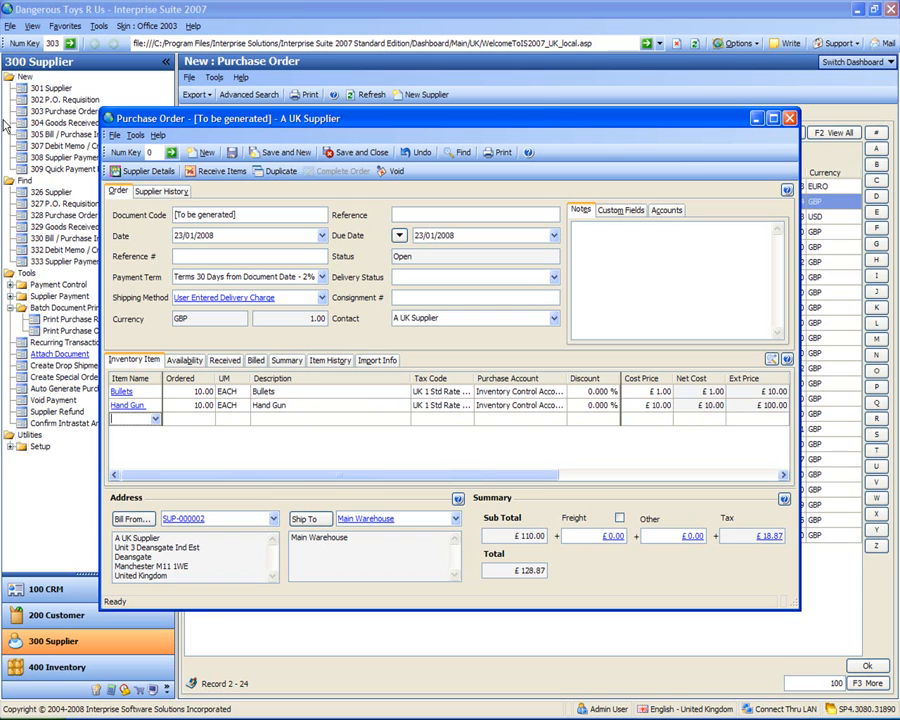
pyautogui.click(232, 153)
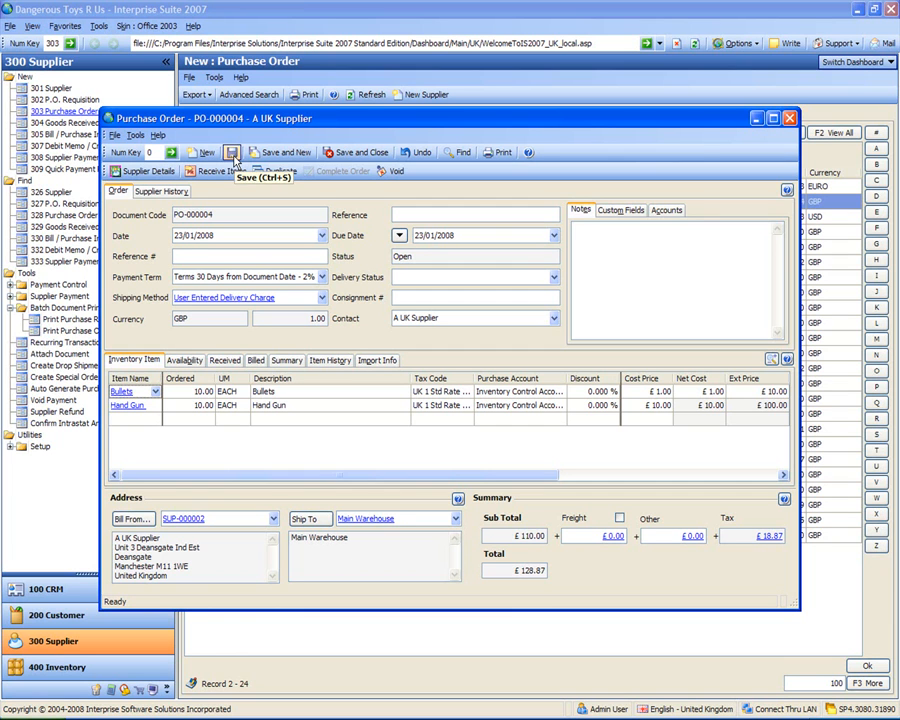
# - Receive items from the saved purchase order into a new goods received note
pyautogui.moveTo(230, 118); pyautogui.dragTo(253, 124)
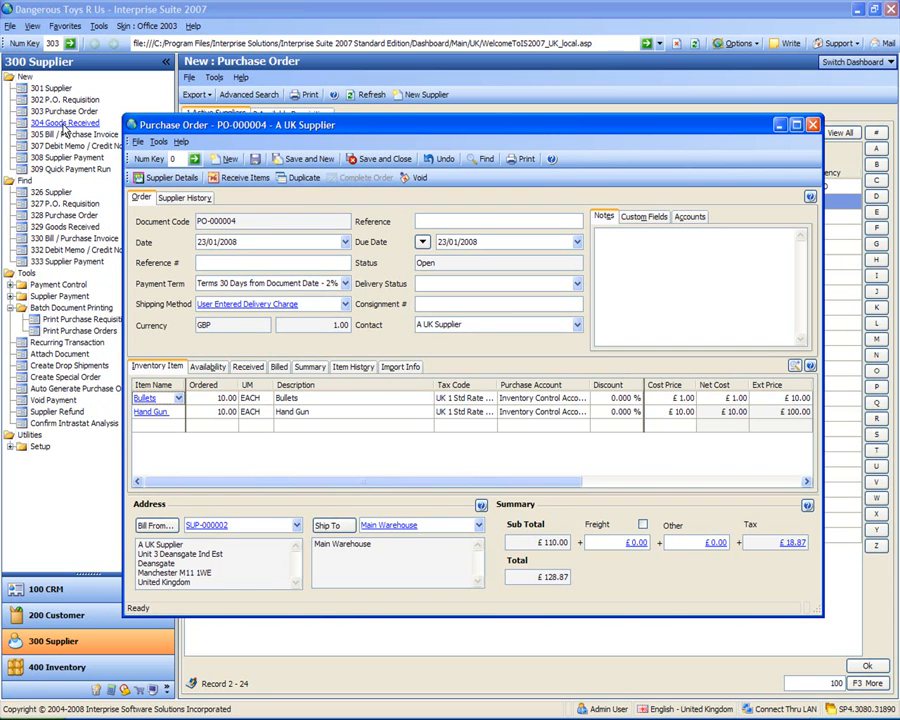
pyautogui.click(236, 179)
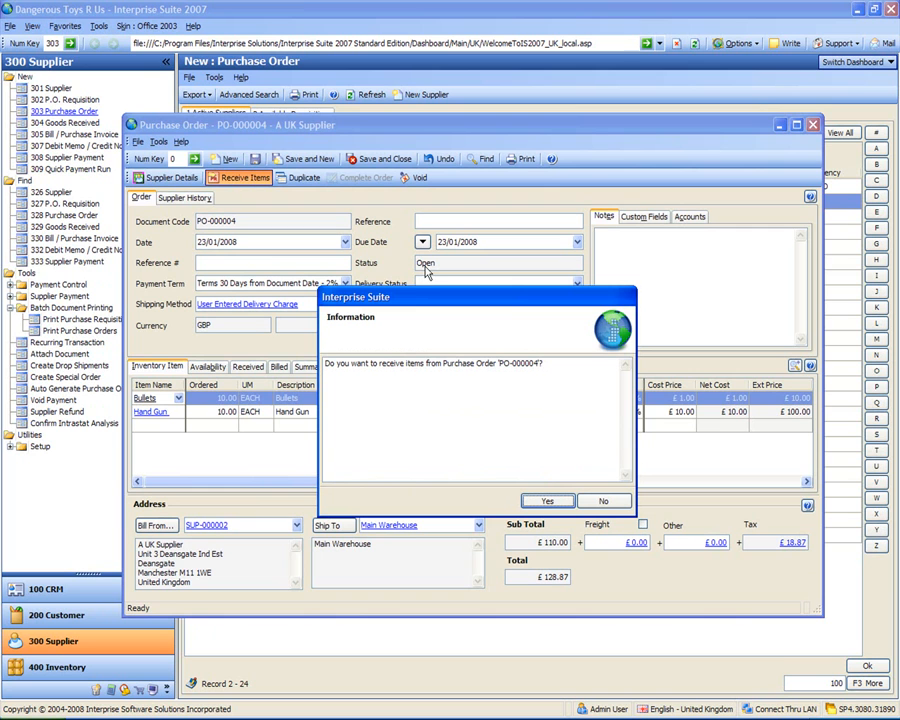
pyautogui.click(549, 503)
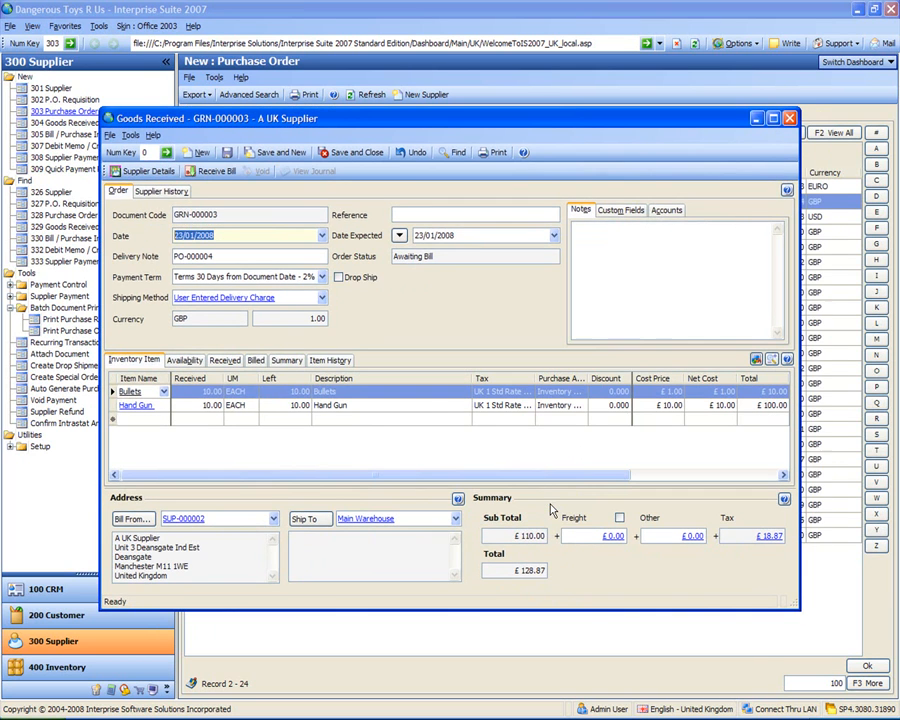
pyautogui.moveTo(310, 117); pyautogui.dragTo(359, 106)
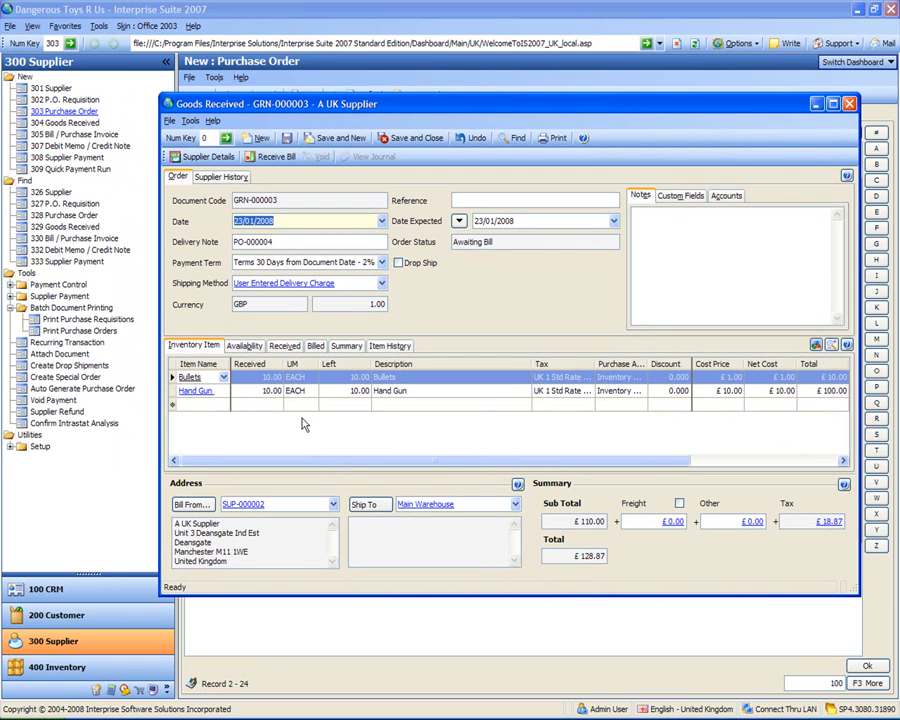
# - Set the received quantity of Bullets to 5, decline changing the purchase order's ordered quantity, and save the goods received note
pyautogui.click(259, 377)
pyautogui.write('5.')
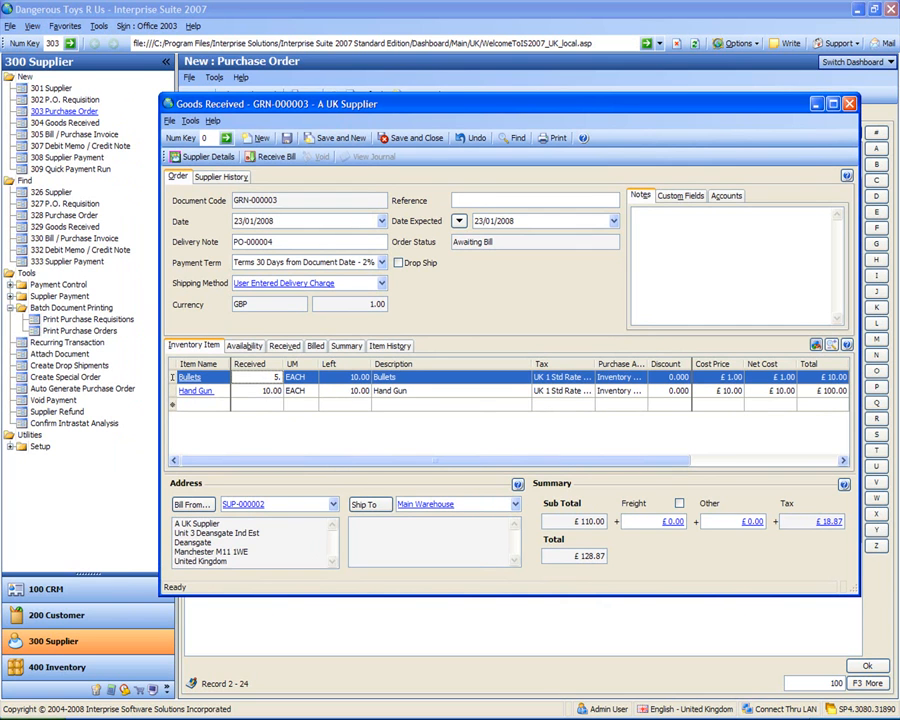
pyautogui.press('Tab')
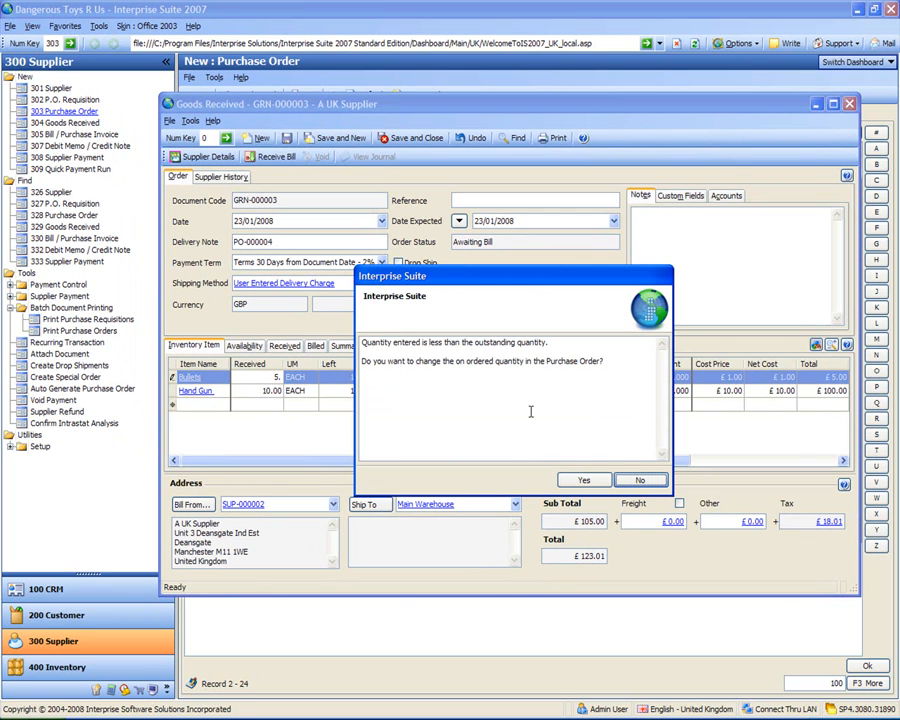
pyautogui.click(640, 481)
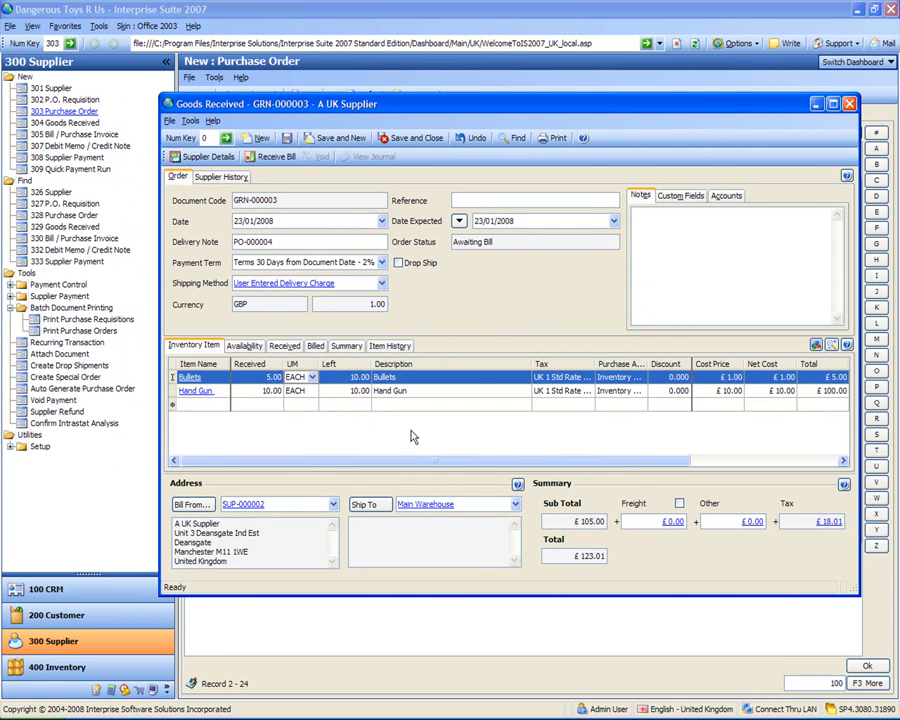
pyautogui.click(287, 140)
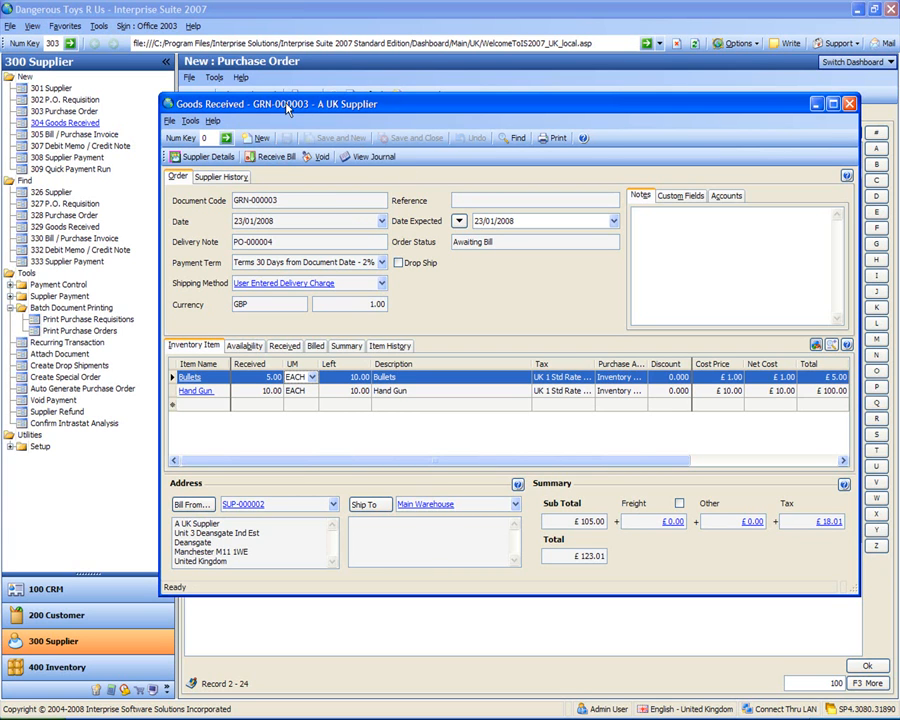
# - Create a bill from the goods received note, open it for viewing and save it
pyautogui.click(272, 160)
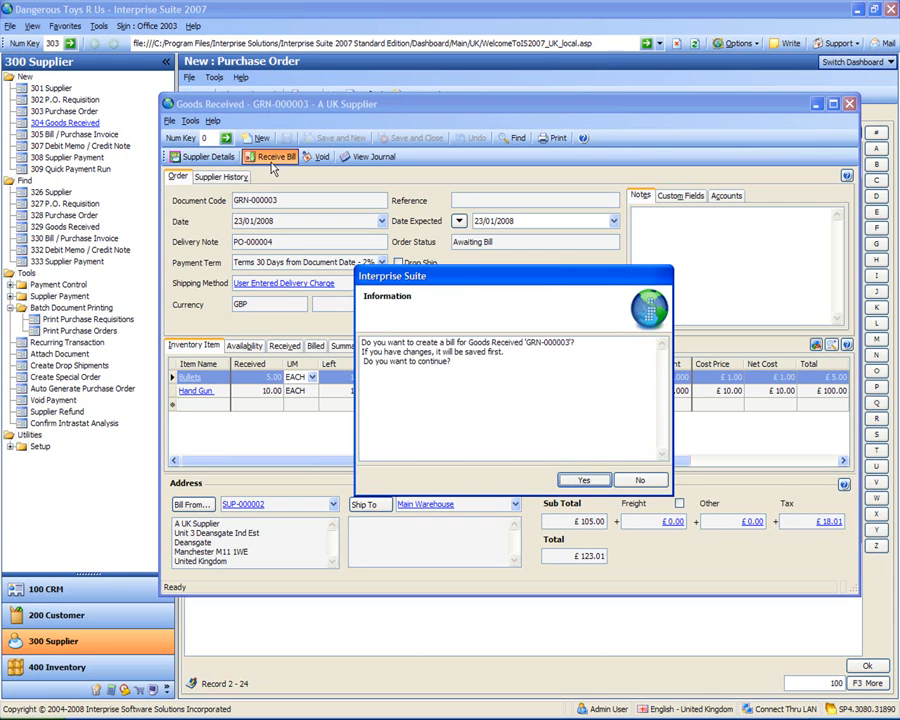
pyautogui.click(586, 482)
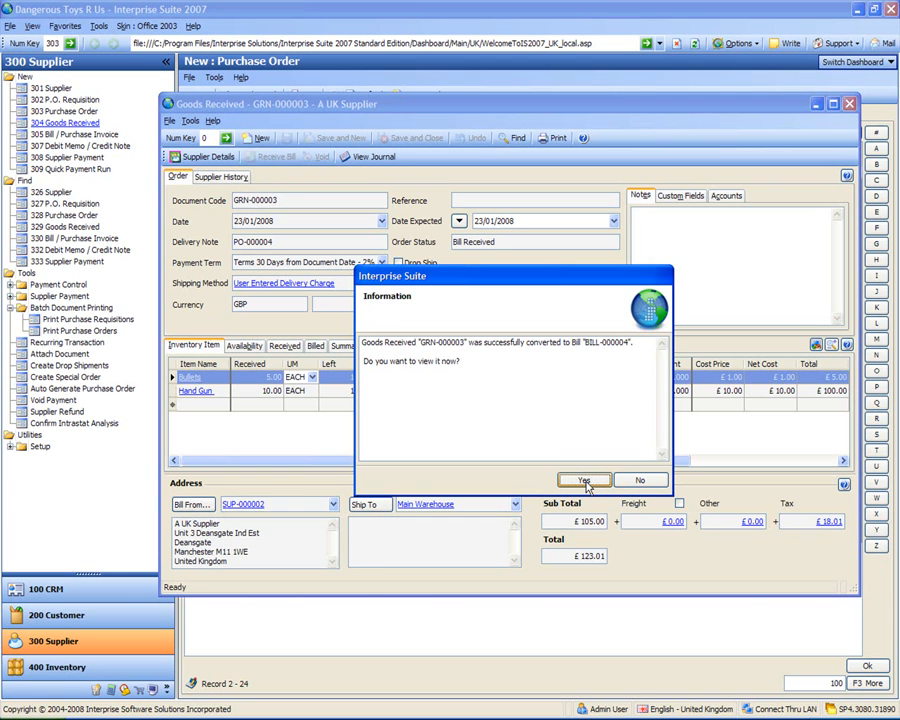
pyautogui.click(585, 481)
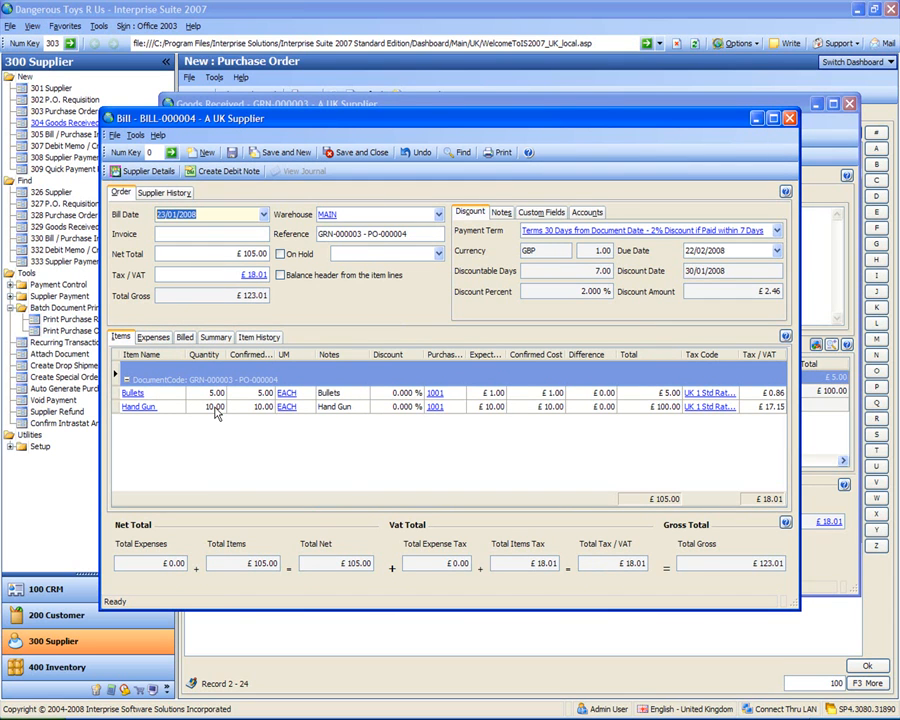
pyautogui.click(232, 153)
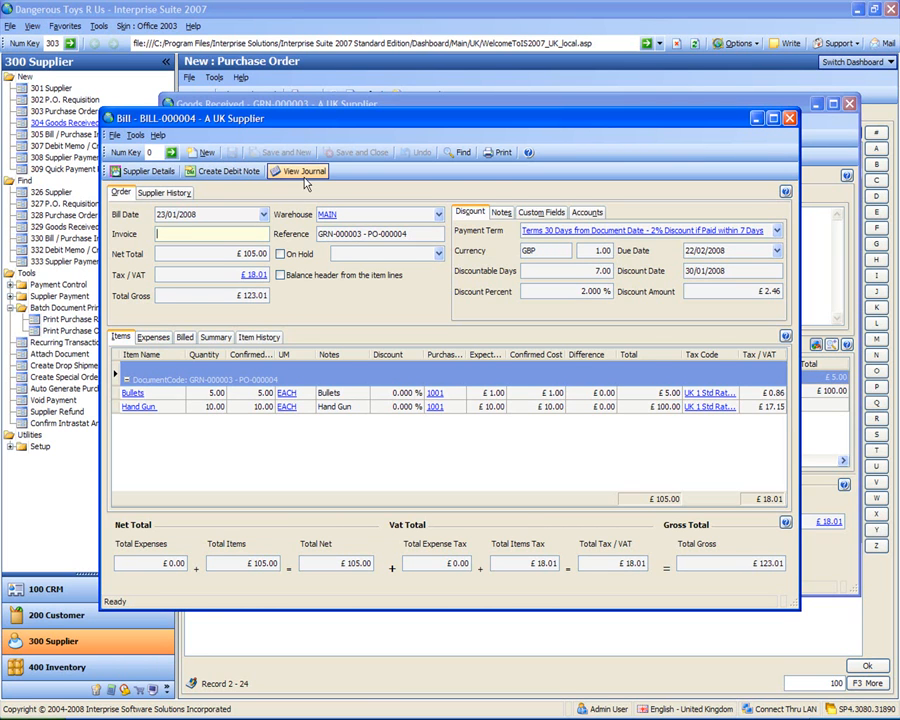
# - Examine the journal posted for the bill, then close the journal, the bill and the goods received note
pyautogui.click(303, 172)
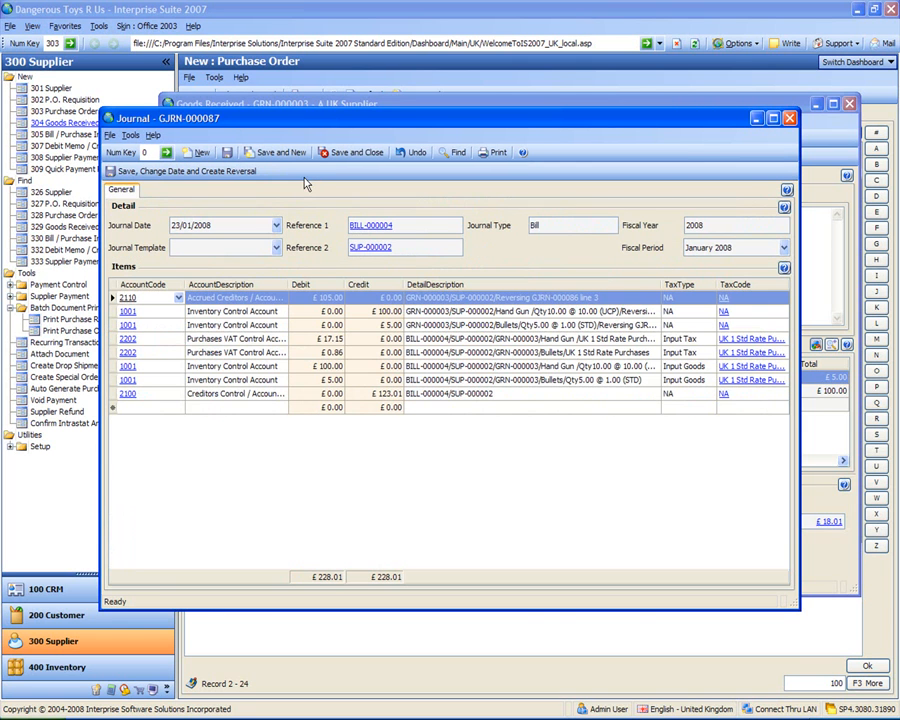
pyautogui.moveTo(378, 120); pyautogui.dragTo(330, 64)
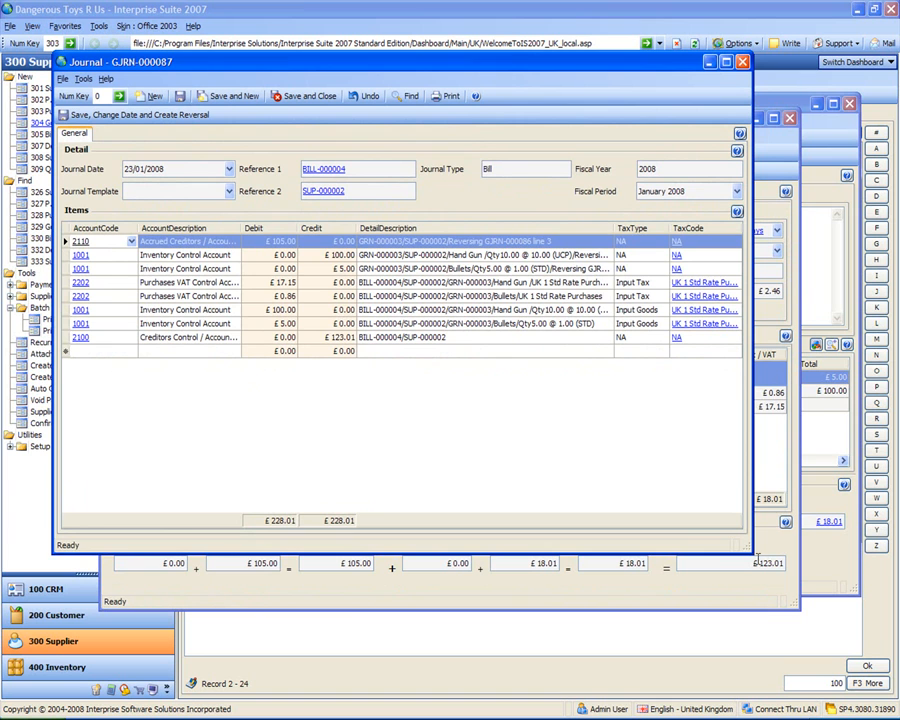
pyautogui.moveTo(748, 556); pyautogui.dragTo(820, 625)
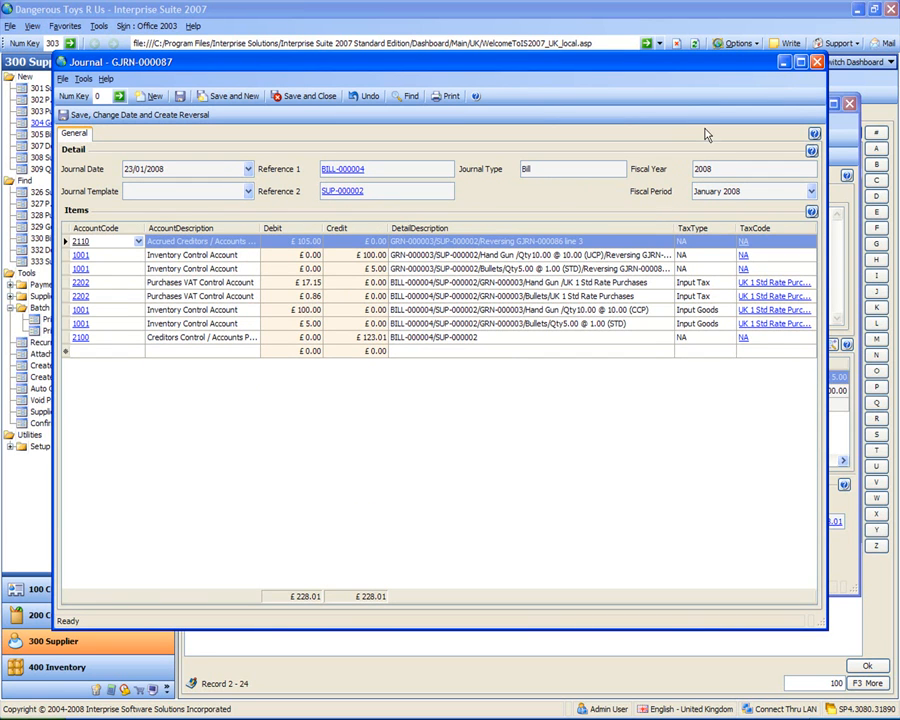
pyautogui.click(817, 63)
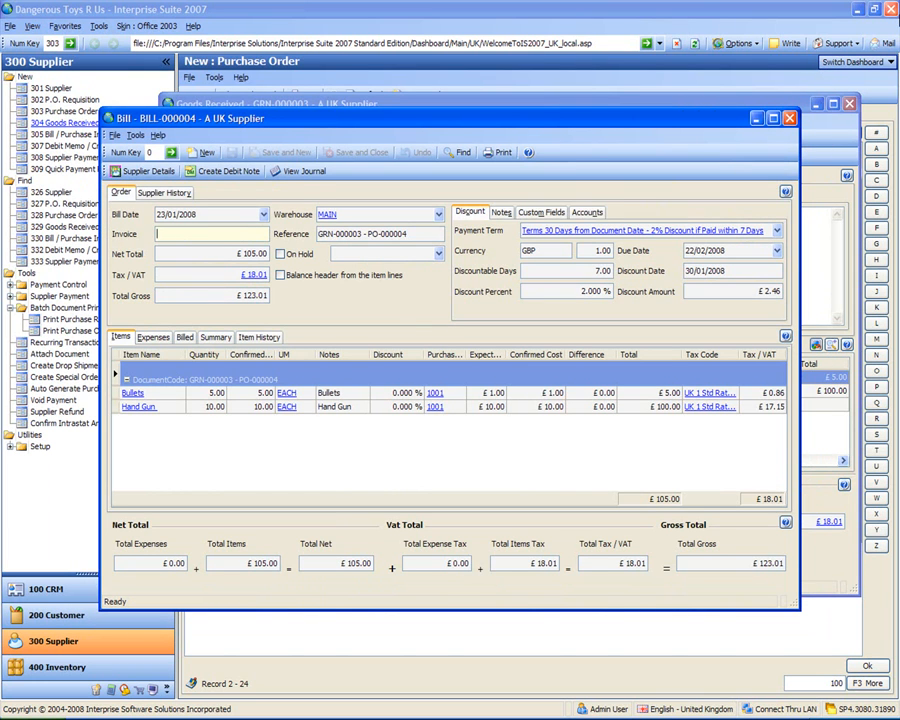
pyautogui.click(790, 118)
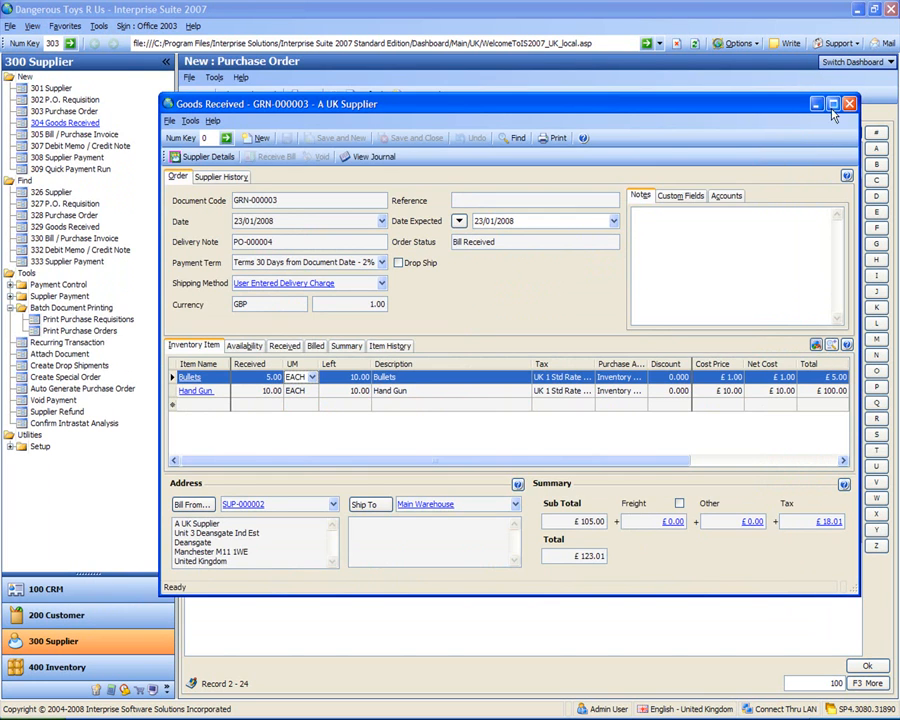
pyautogui.click(853, 105)
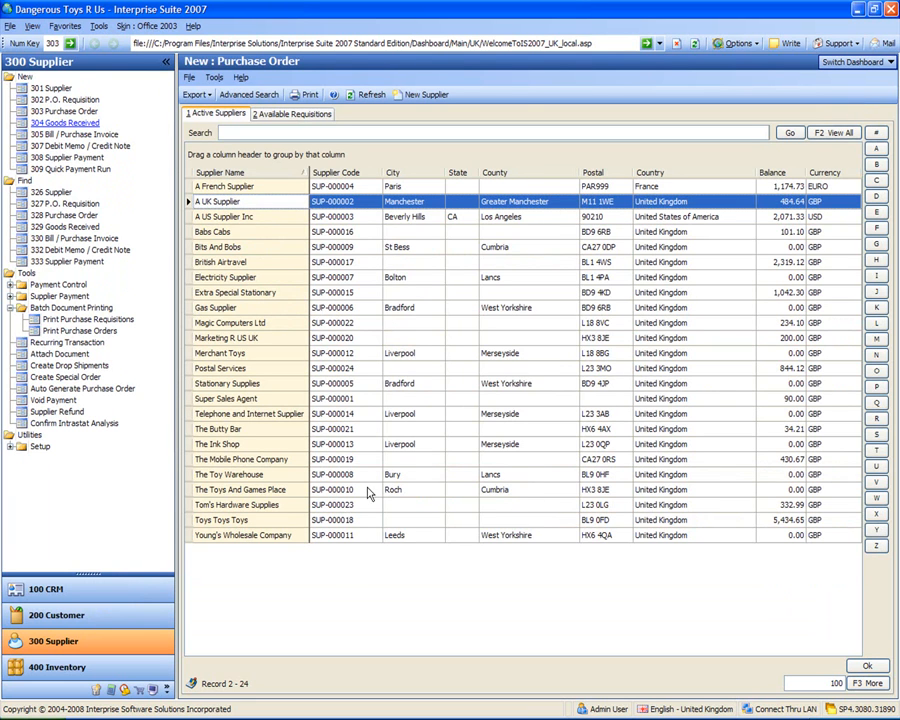
# - Find purchase order PO-000004 among the open orders, review its received and billed quantities, and close it
pyautogui.click(58, 219)
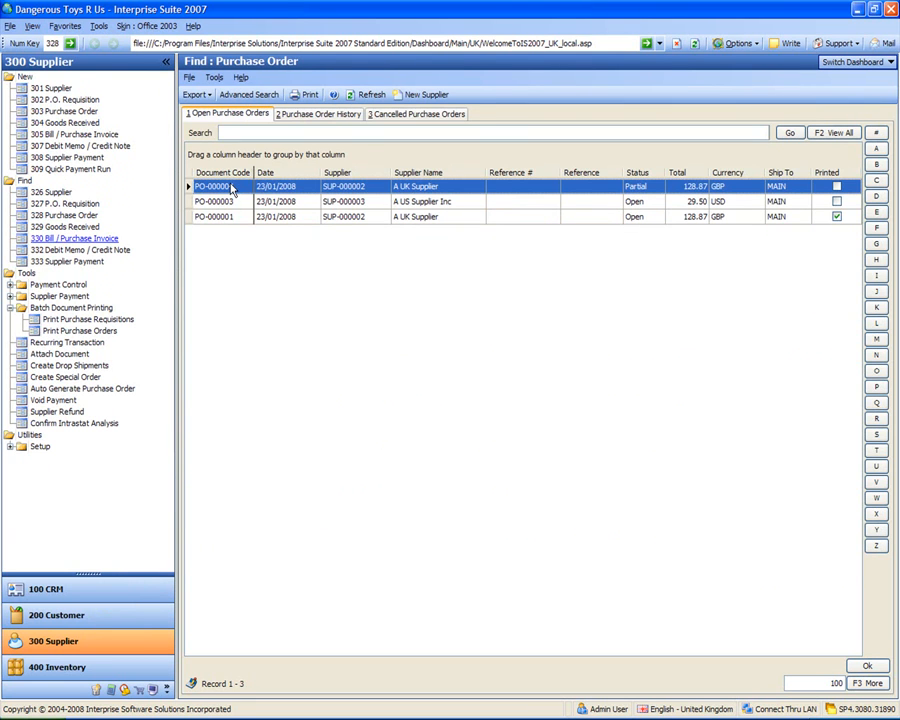
pyautogui.doubleClick(230, 190)
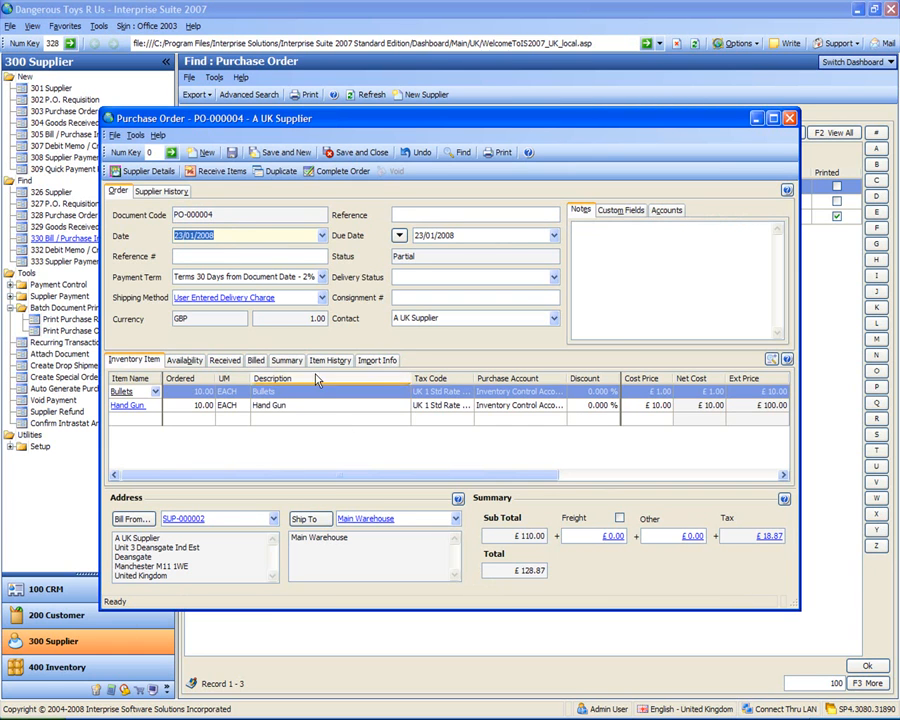
pyautogui.click(222, 361)
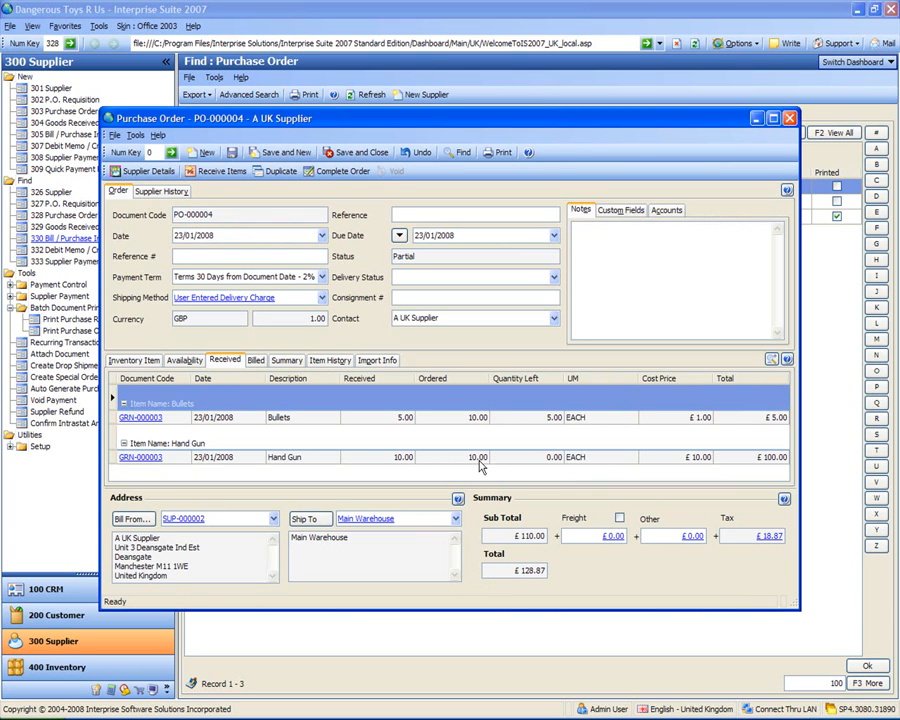
pyautogui.click(256, 362)
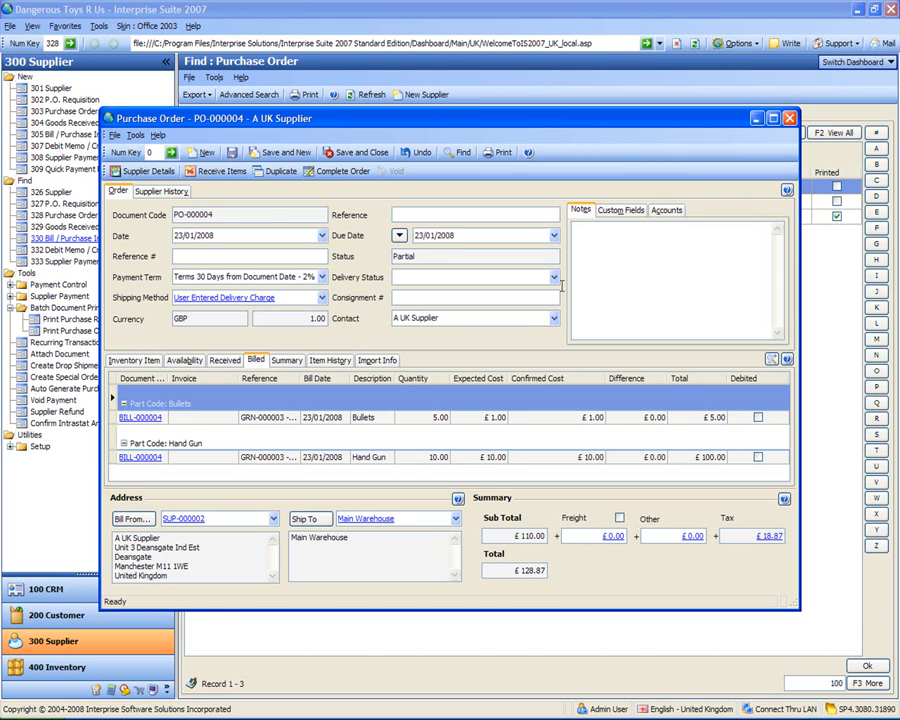
pyautogui.click(789, 118)
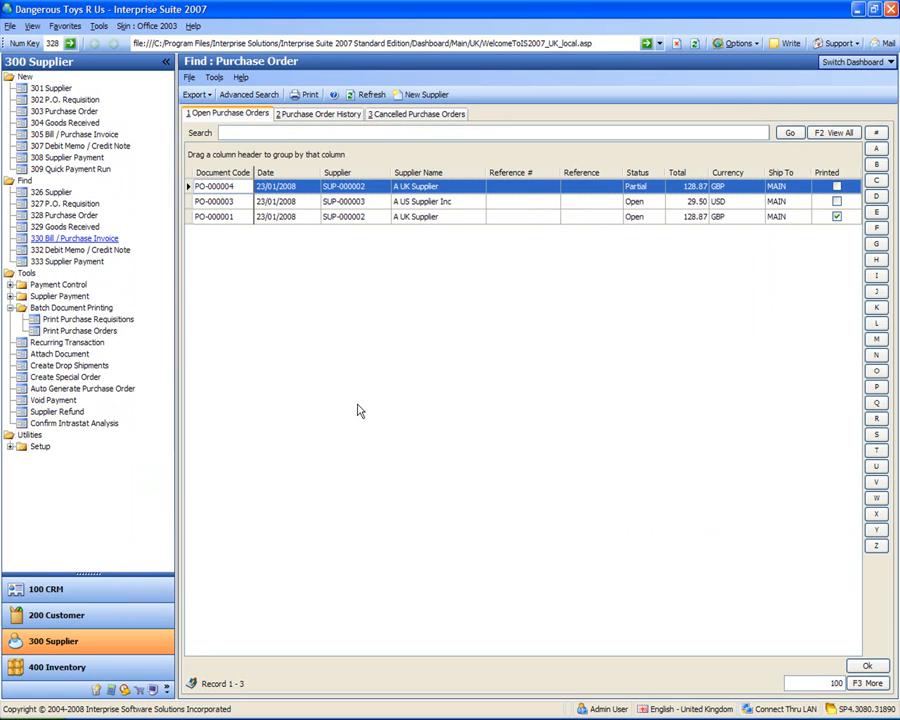
# - Create a purchase order for A UK Supplier with an item line for 20 Hand Gun
pyautogui.click(57, 113)
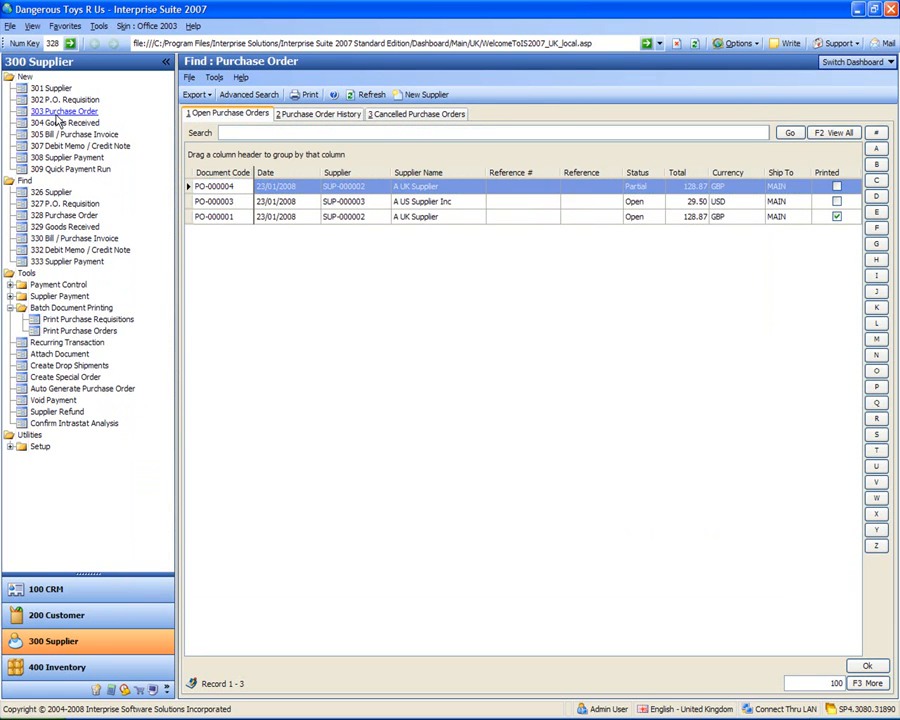
pyautogui.doubleClick(224, 201)
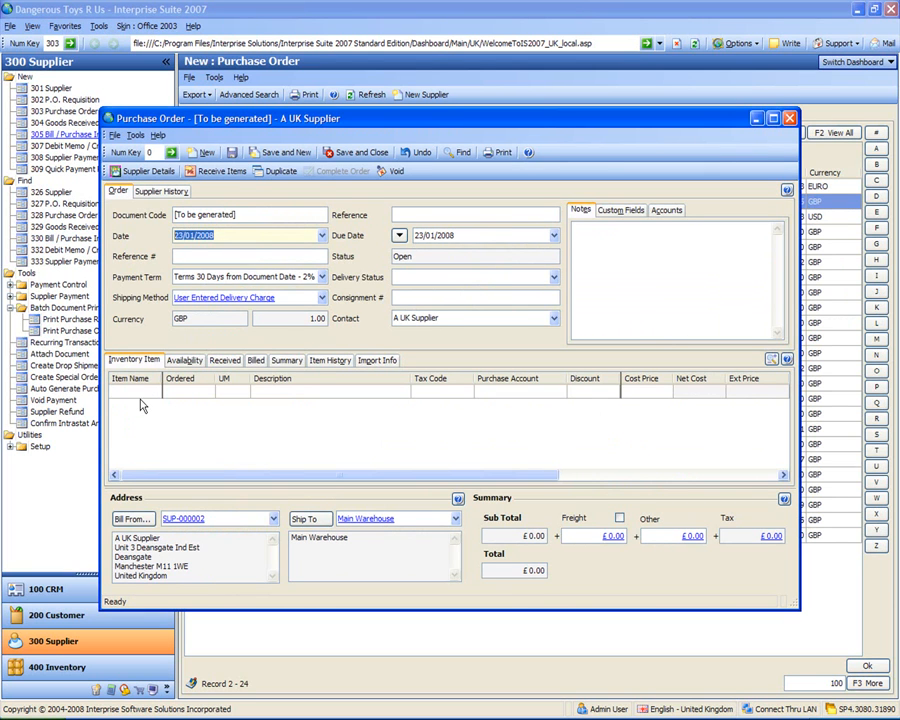
pyautogui.click(142, 400)
pyautogui.write('hand gun')
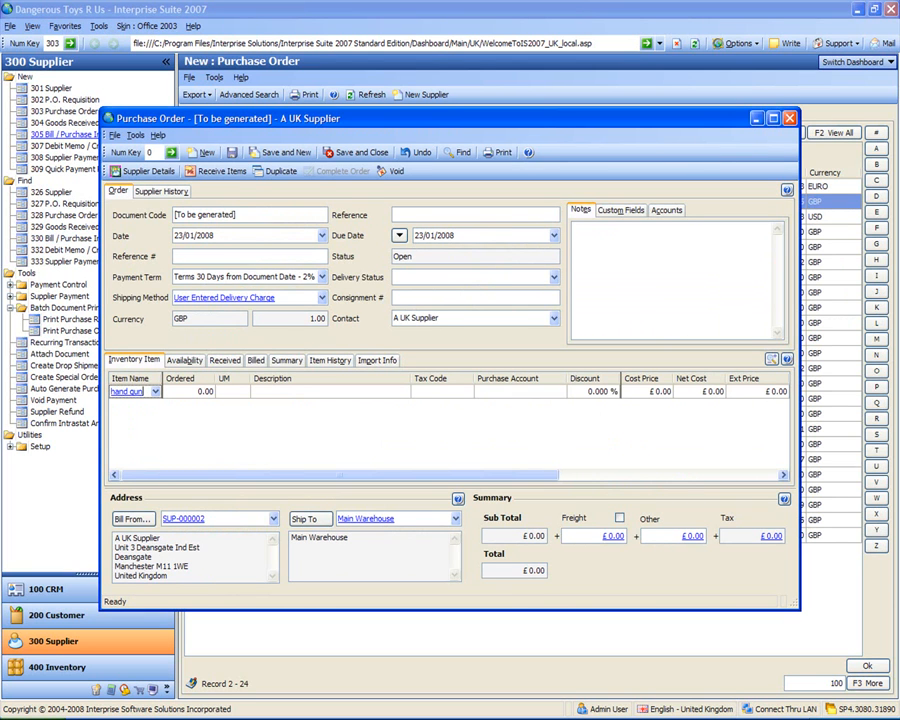
pyautogui.press('Tab')
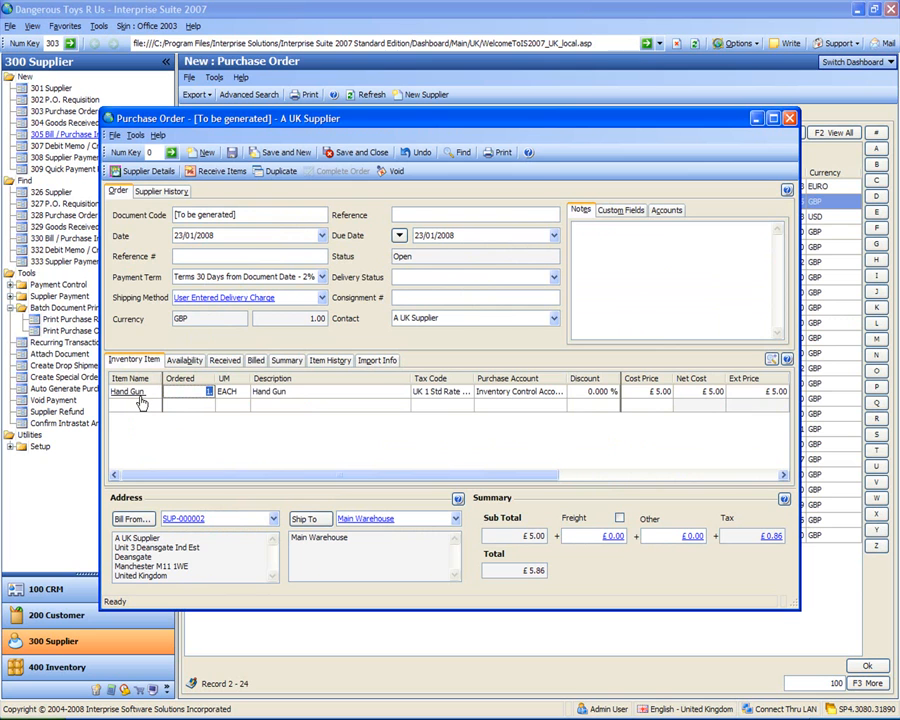
pyautogui.write('20.')
pyautogui.press('Tab')
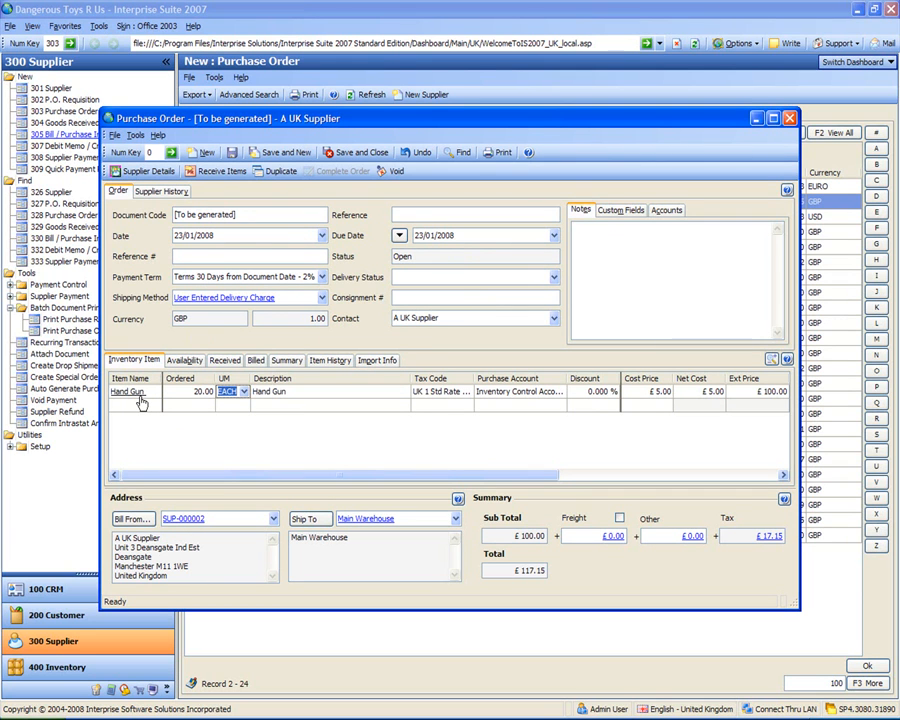
# - Set the Hand Gun line's cost price to £10.00 and save the purchase order
pyautogui.press('Tab')
pyautogui.press('Tab')
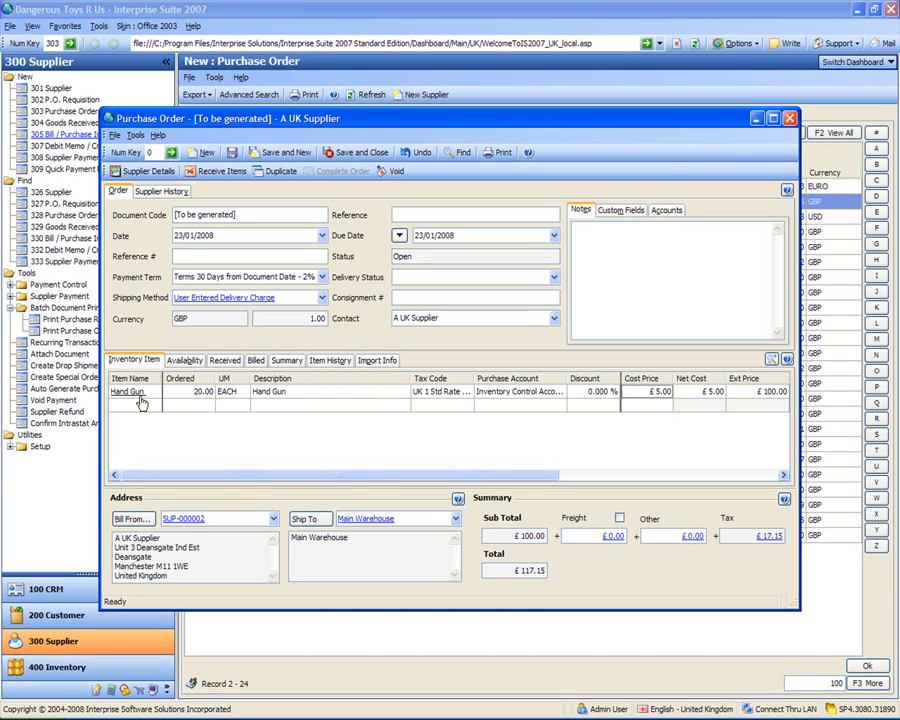
pyautogui.write('25')
pyautogui.press('BackSpace')
pyautogui.press('BackSpace')
pyautogui.write('1')
pyautogui.click(137, 403)
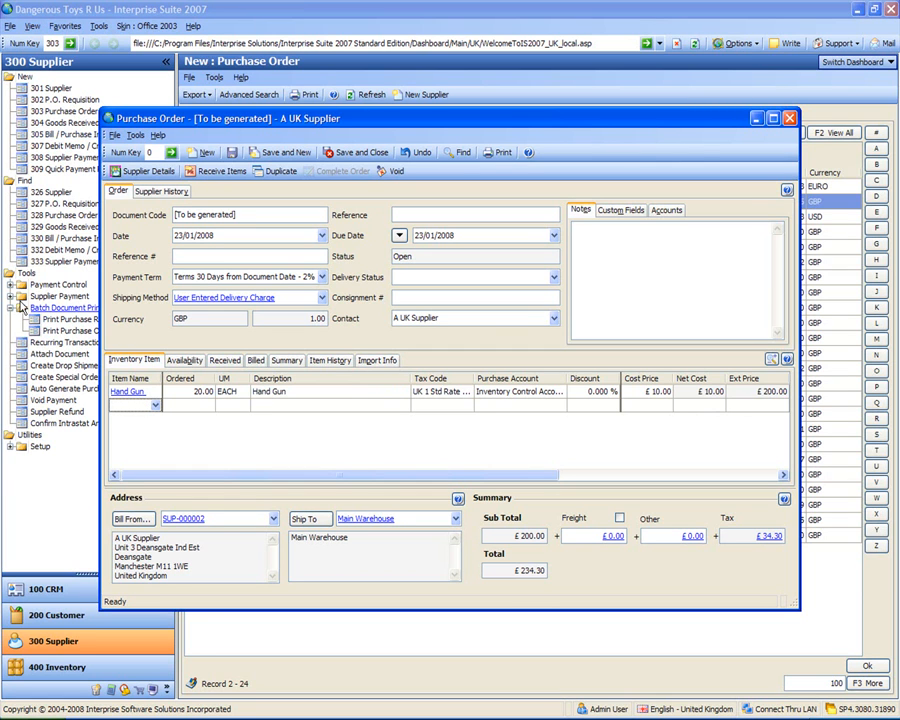
pyautogui.click(232, 153)
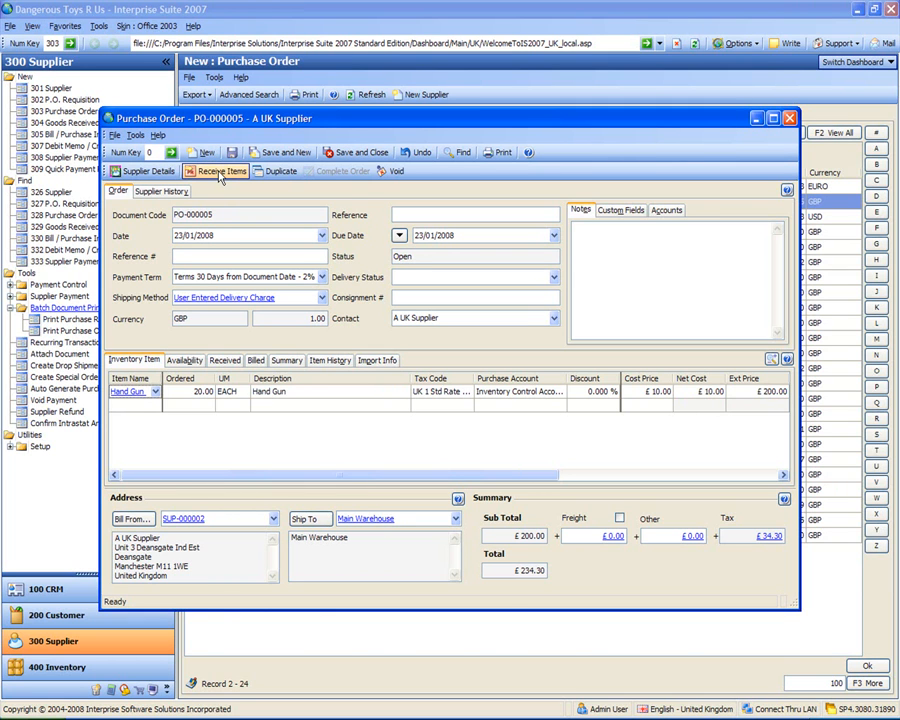
# - Receive 10 Hand Gun from the purchase order, accept changing the ordered quantity, and save and close the goods received note
pyautogui.click(219, 171)
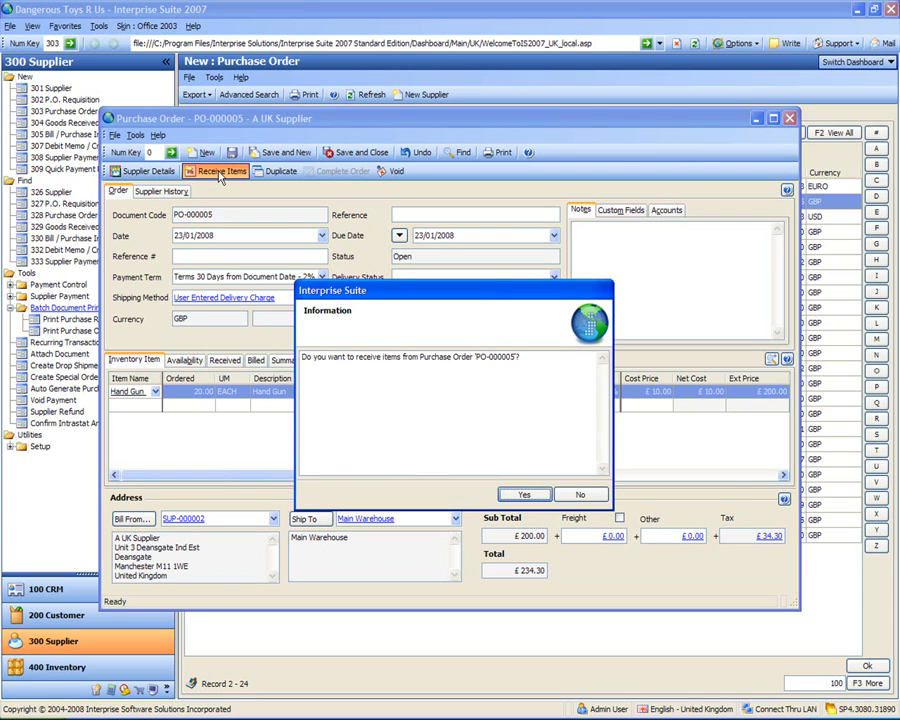
pyautogui.click(521, 496)
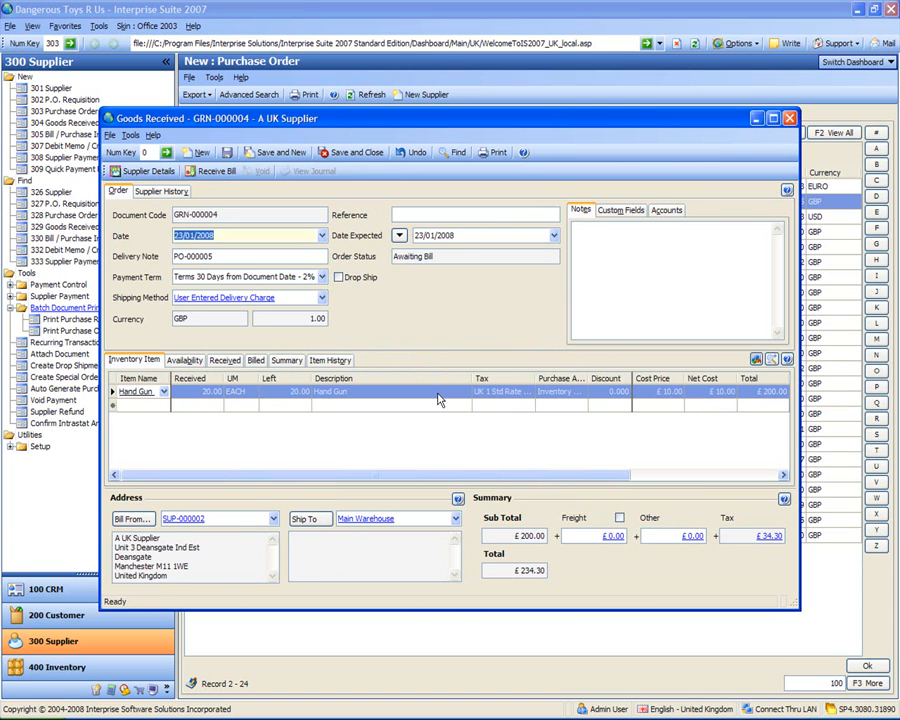
pyautogui.click(192, 391)
pyautogui.moveTo(191, 391); pyautogui.dragTo(269, 400)
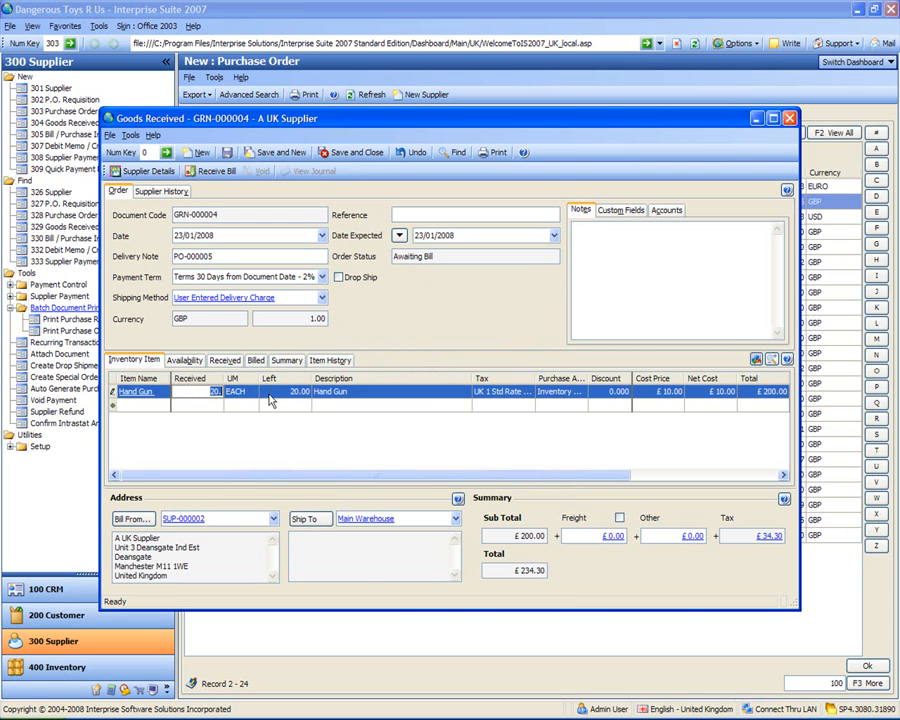
pyautogui.write('10')
pyautogui.press('Return')
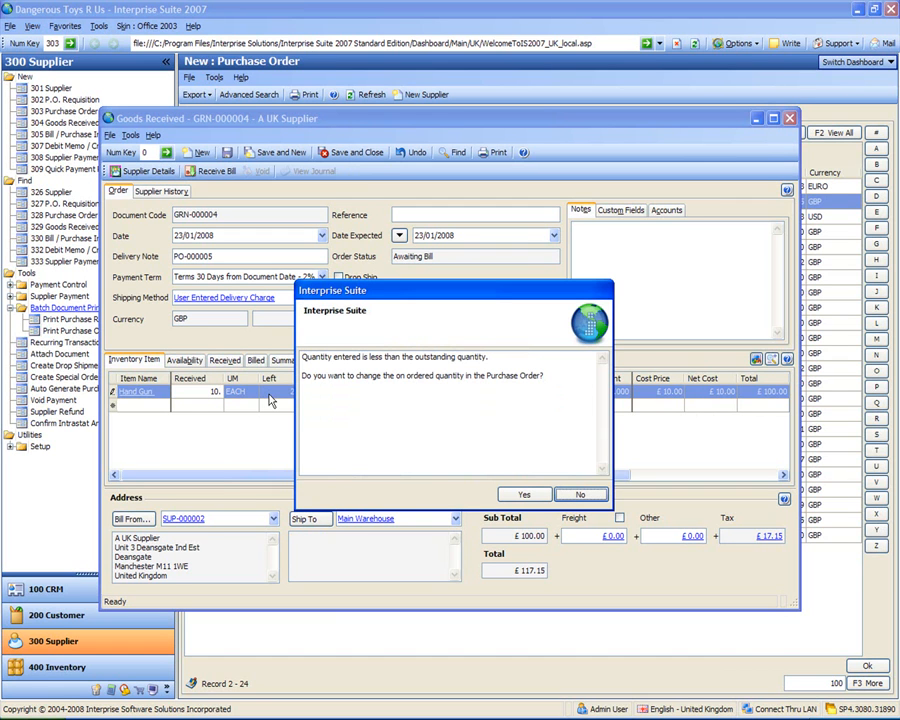
pyautogui.click(522, 495)
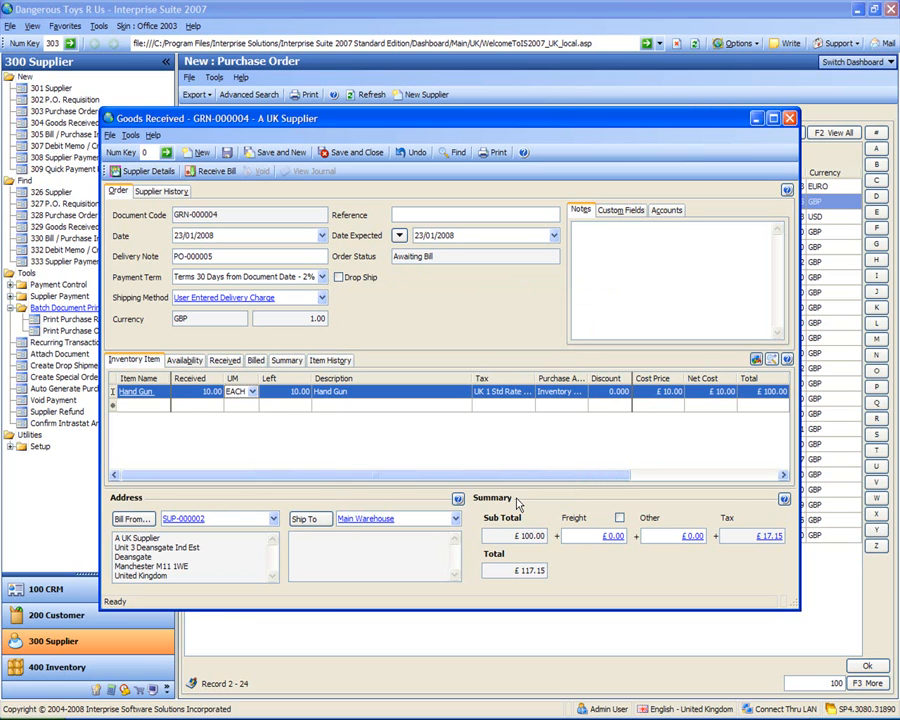
pyautogui.click(337, 156)
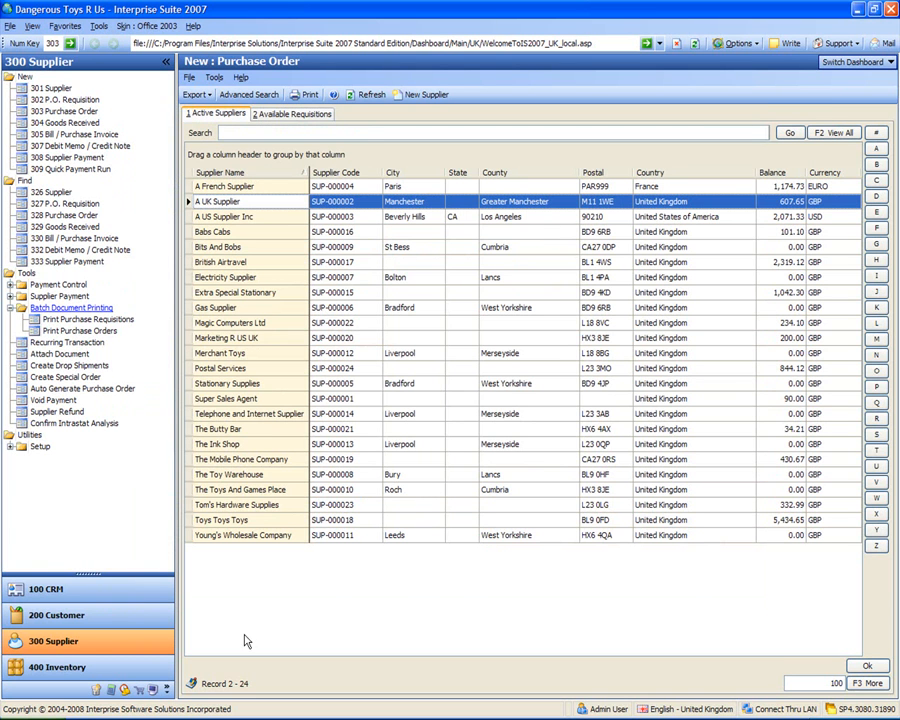
# - Find the Hand Gun purchase order in the order history, review its quantity summary and item line, and close it
pyautogui.click(62, 216)
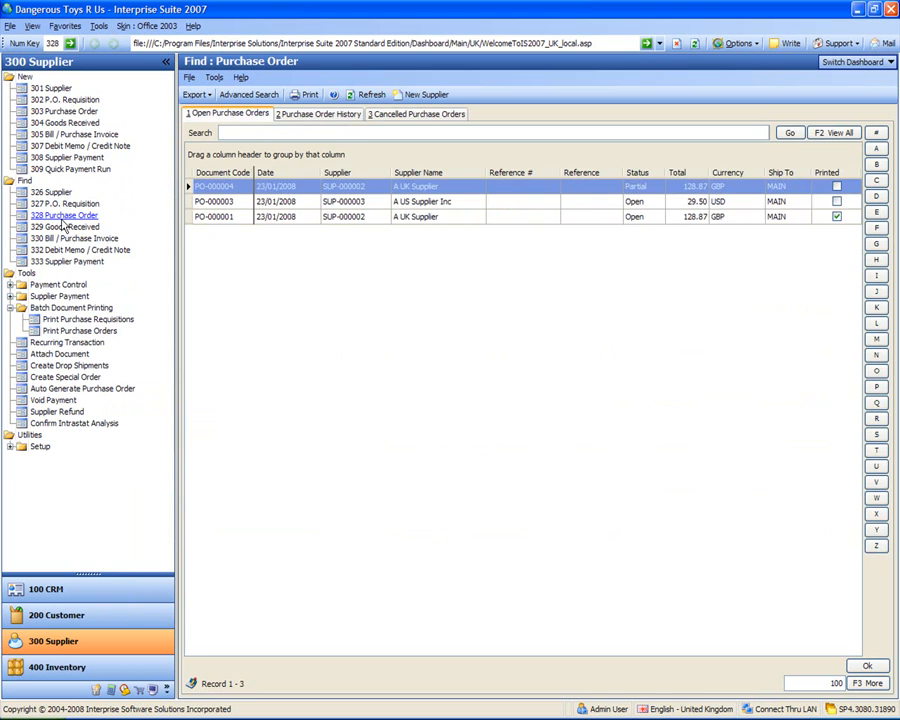
pyautogui.click(310, 114)
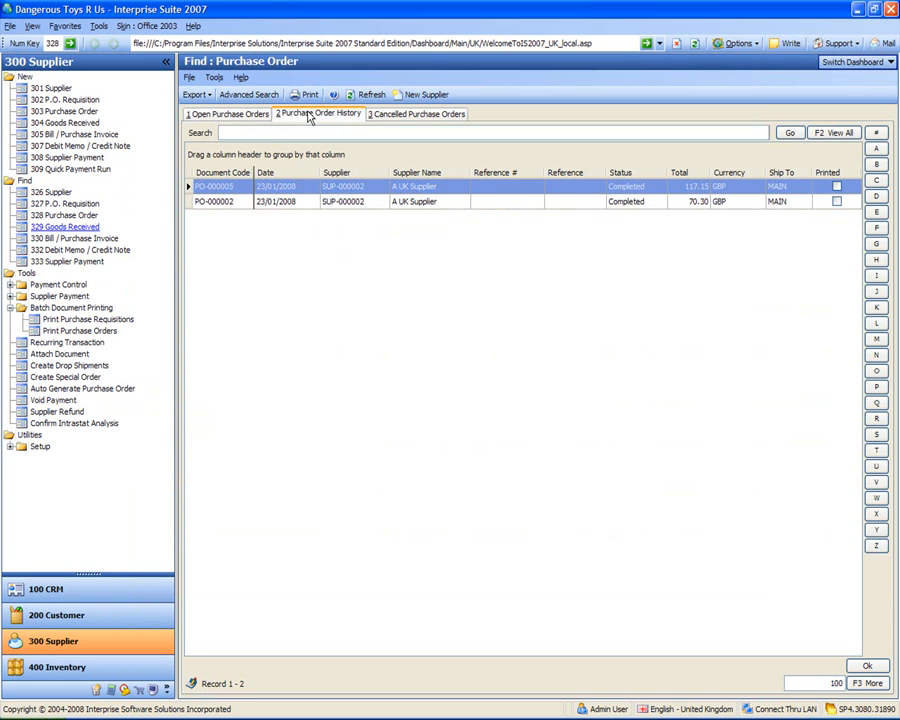
pyautogui.click(236, 187)
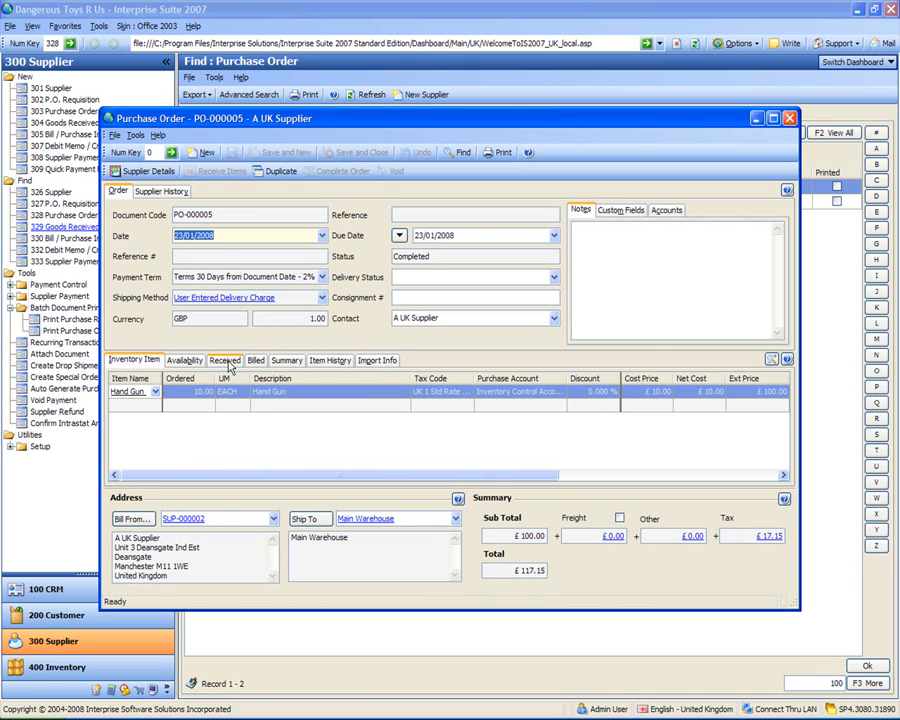
pyautogui.click(287, 361)
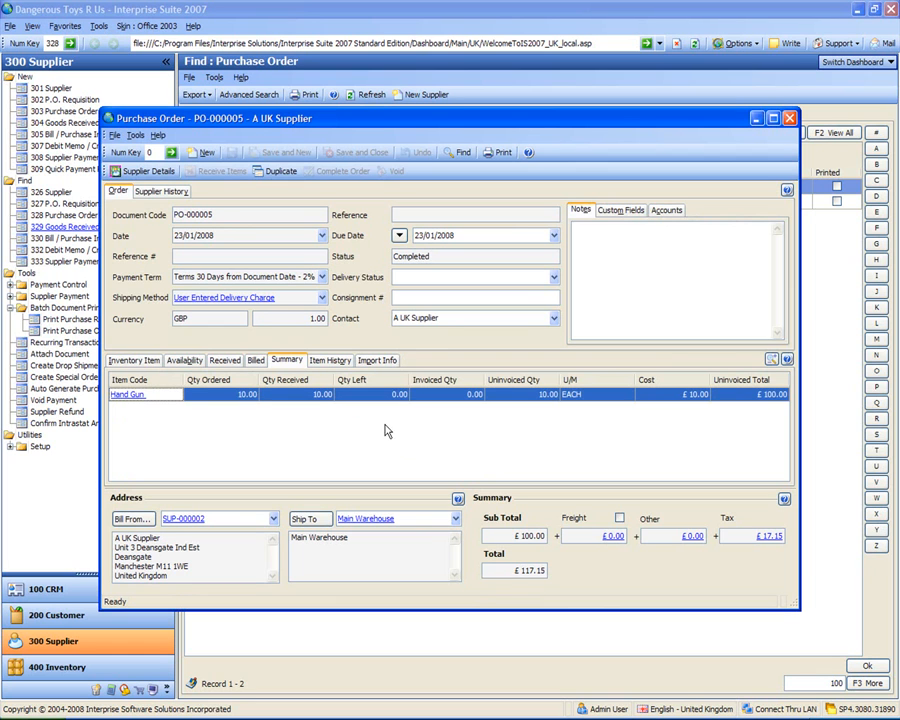
pyautogui.click(374, 394)
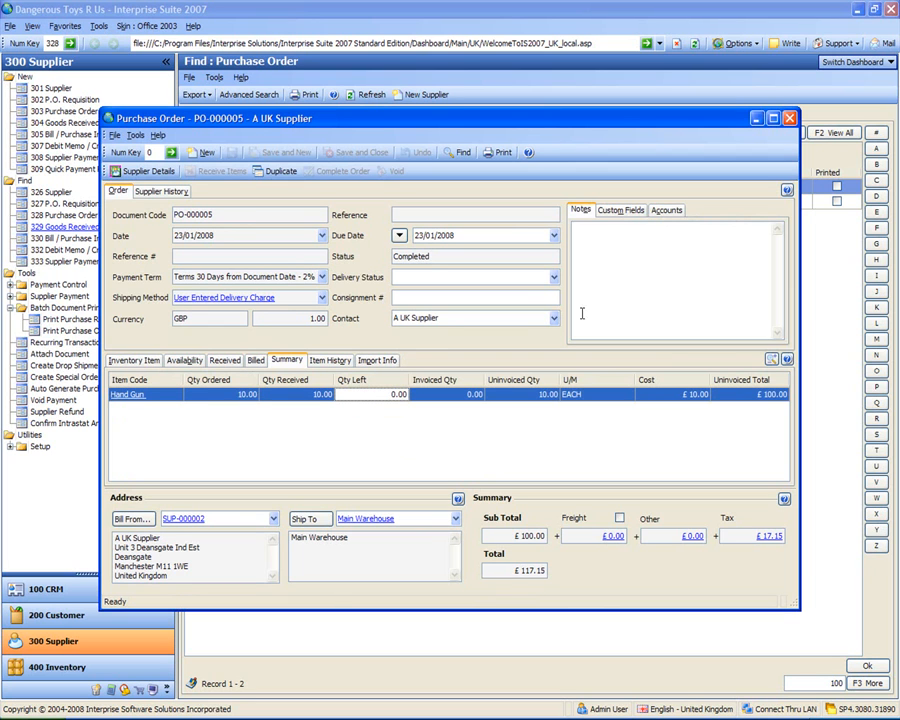
pyautogui.click(140, 361)
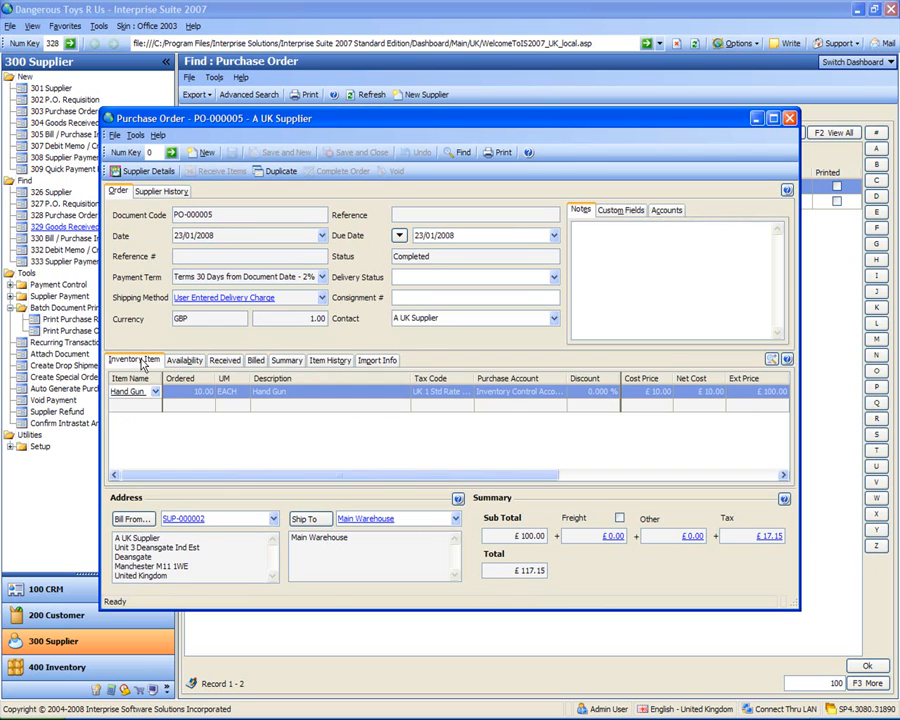
pyautogui.click(789, 119)
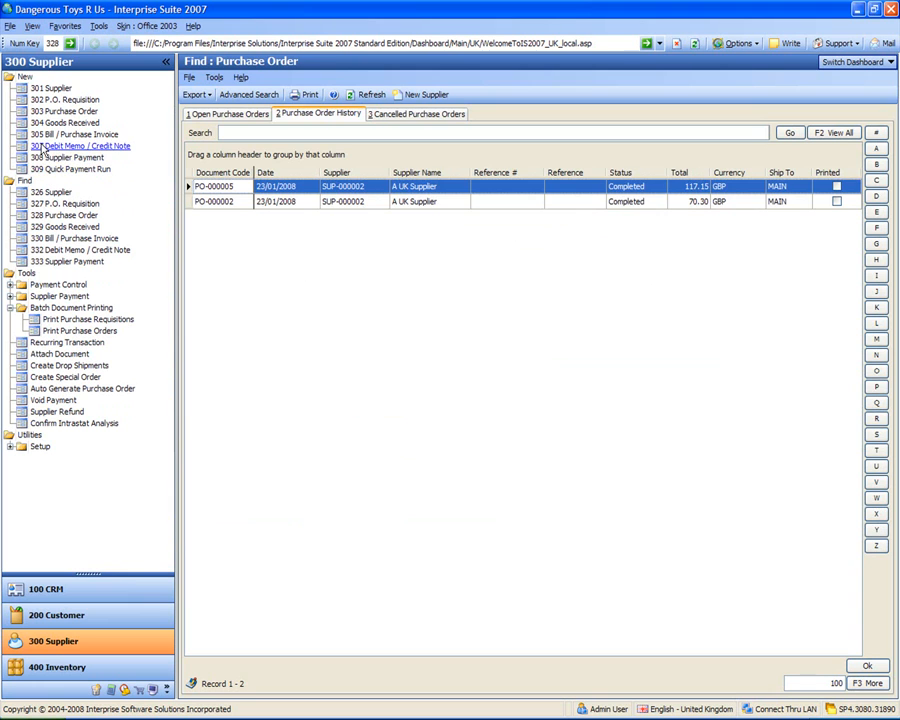
# - Create a bill from the Hand Gun goods received note with payment term Terms 30 Days from Document Date
pyautogui.click(46, 134)
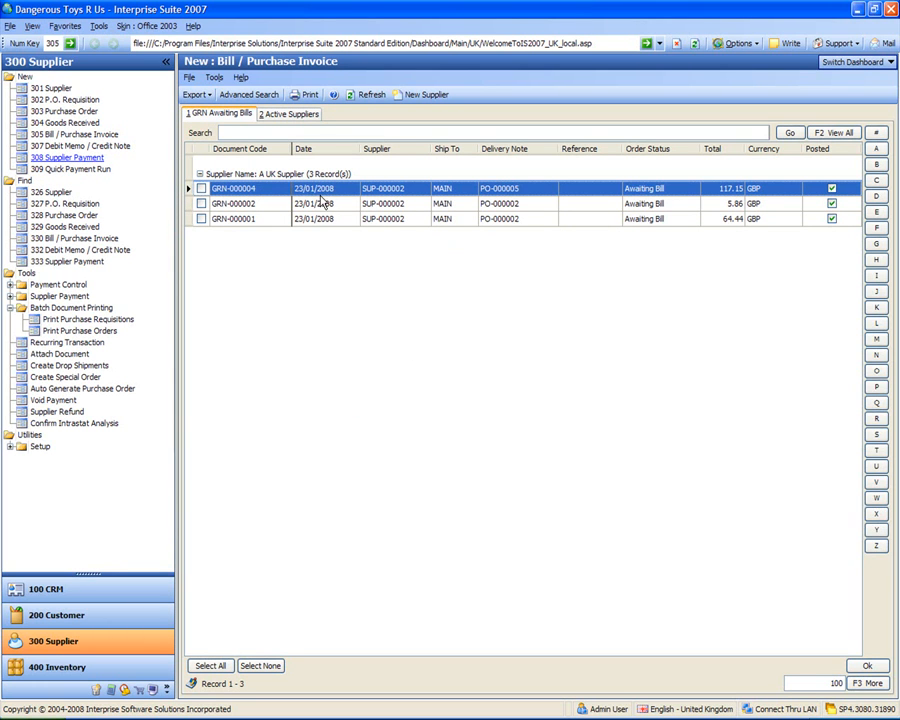
pyautogui.click(232, 190)
pyautogui.doubleClick(240, 190)
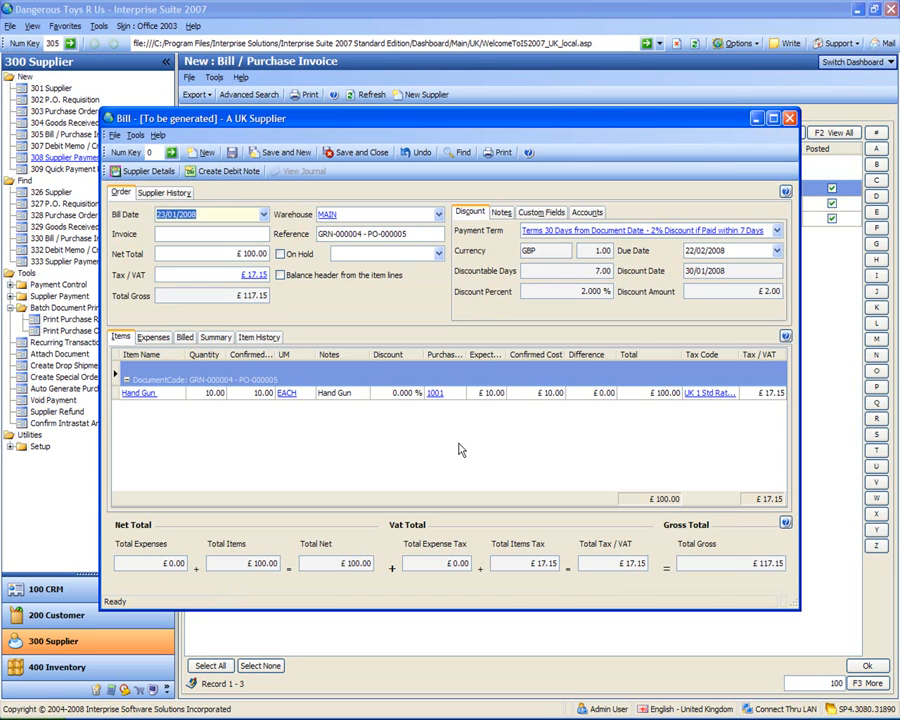
pyautogui.click(777, 231)
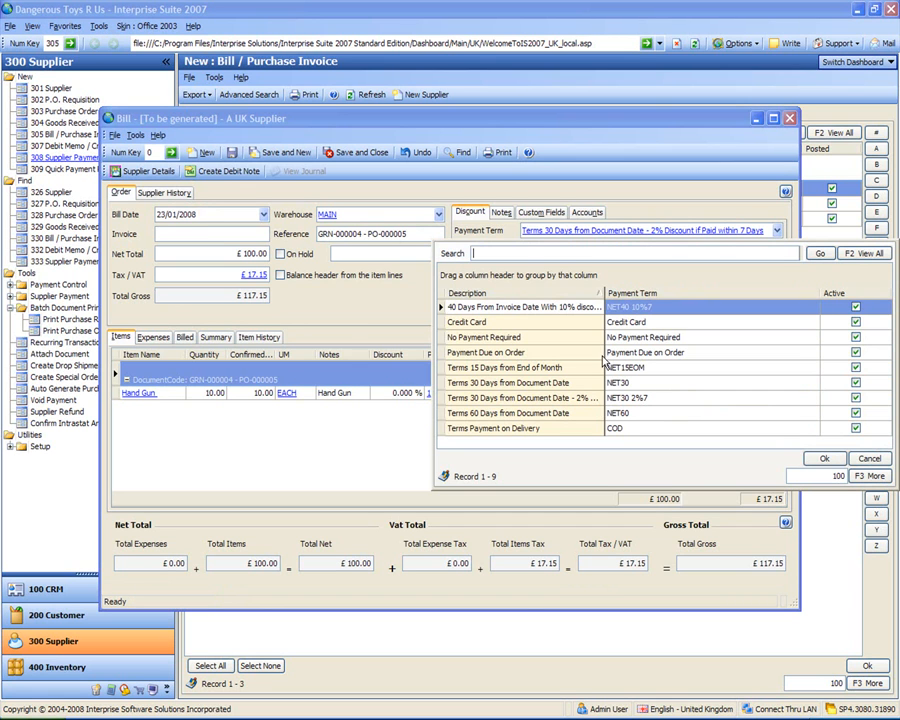
pyautogui.click(612, 385)
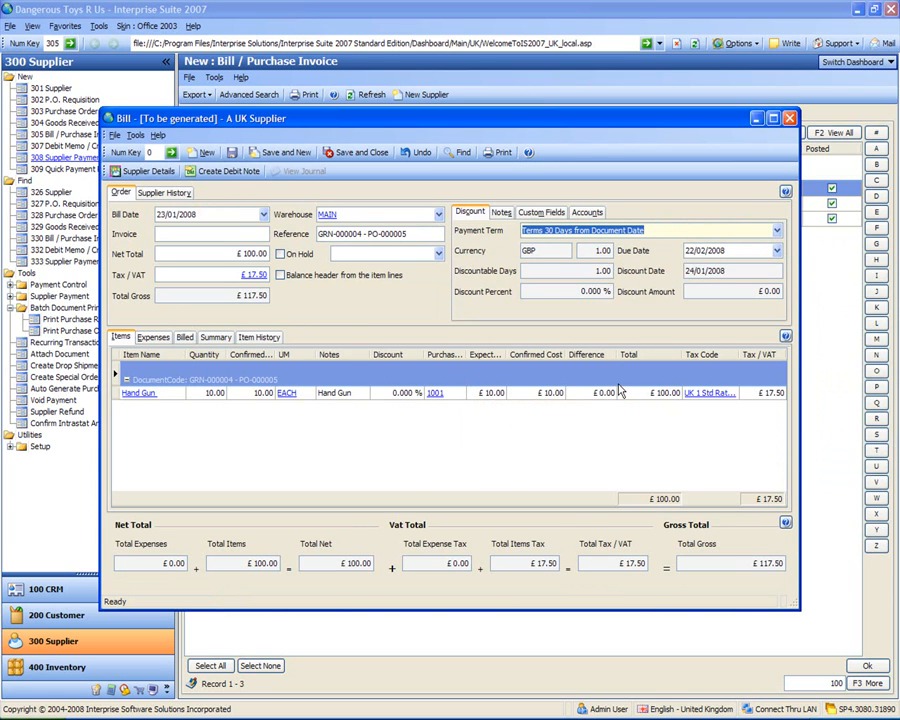
# - Set the bill's net total to £110.00 and its tax / VAT to £19.25
pyautogui.click(221, 254)
pyautogui.moveTo(221, 254); pyautogui.dragTo(294, 254)
pyautogui.write('110')
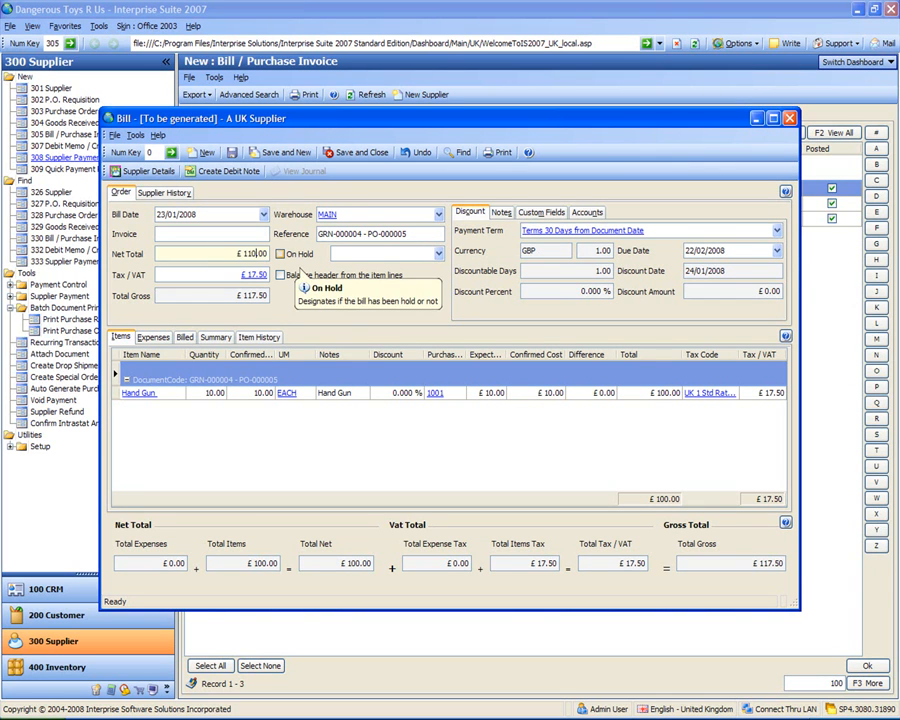
pyautogui.press('Tab')
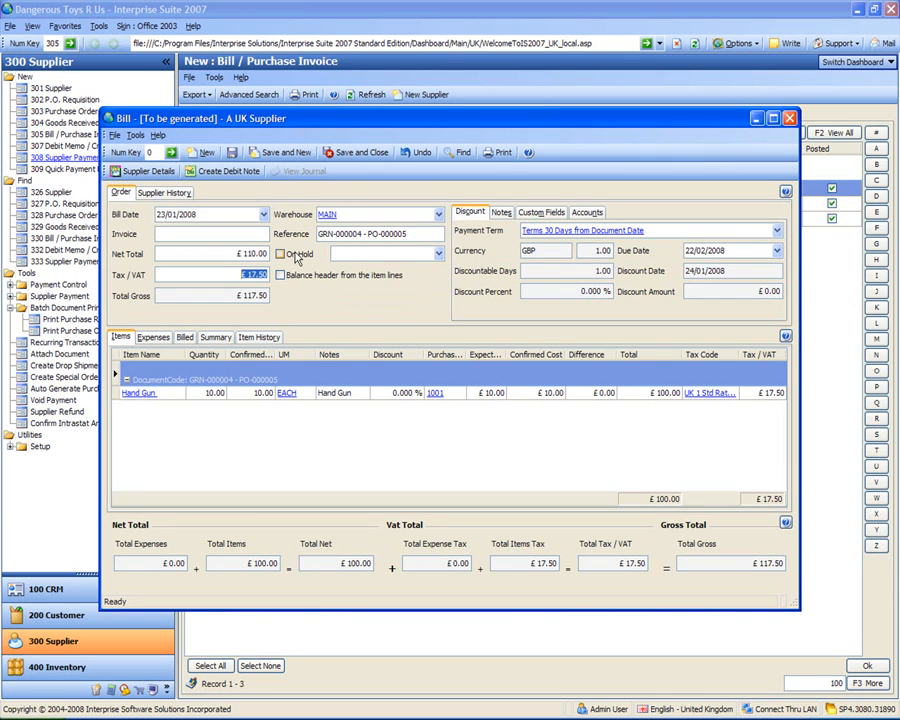
pyautogui.write('19.25')
pyautogui.press('Tab')
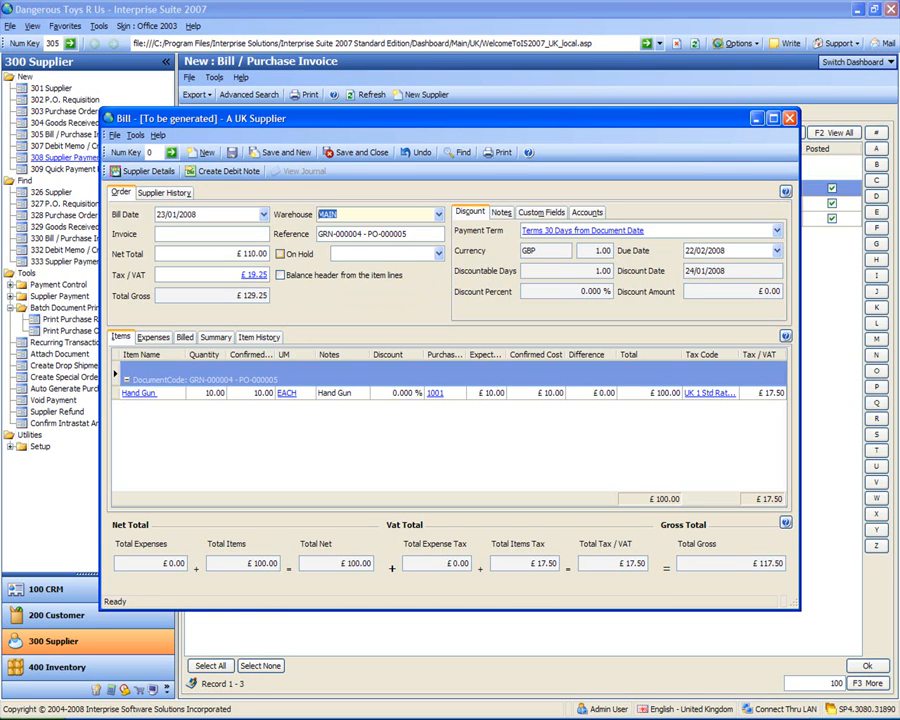
# - Try a confirmed quantity of 11 on the Hand Gun bill line, and restore it to 10
pyautogui.click(256, 394)
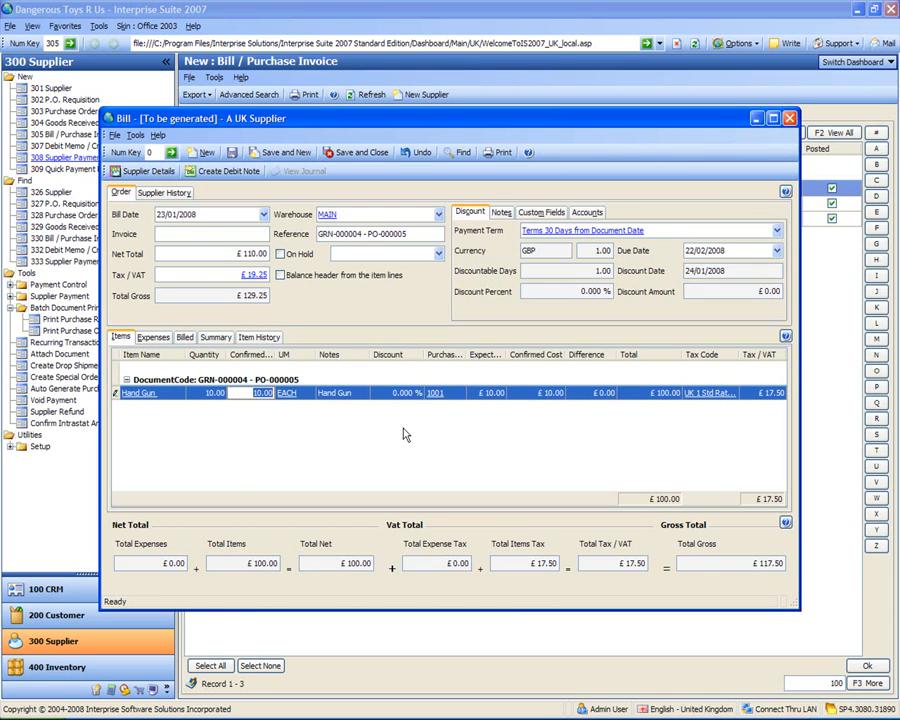
pyautogui.write('11')
pyautogui.press('Tab')
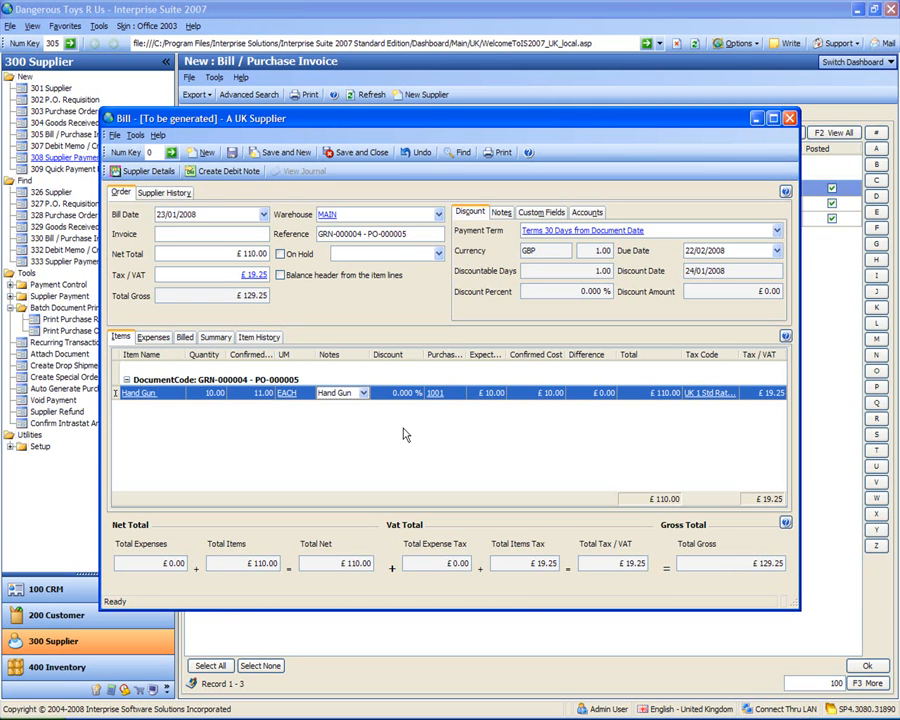
pyautogui.click(261, 393)
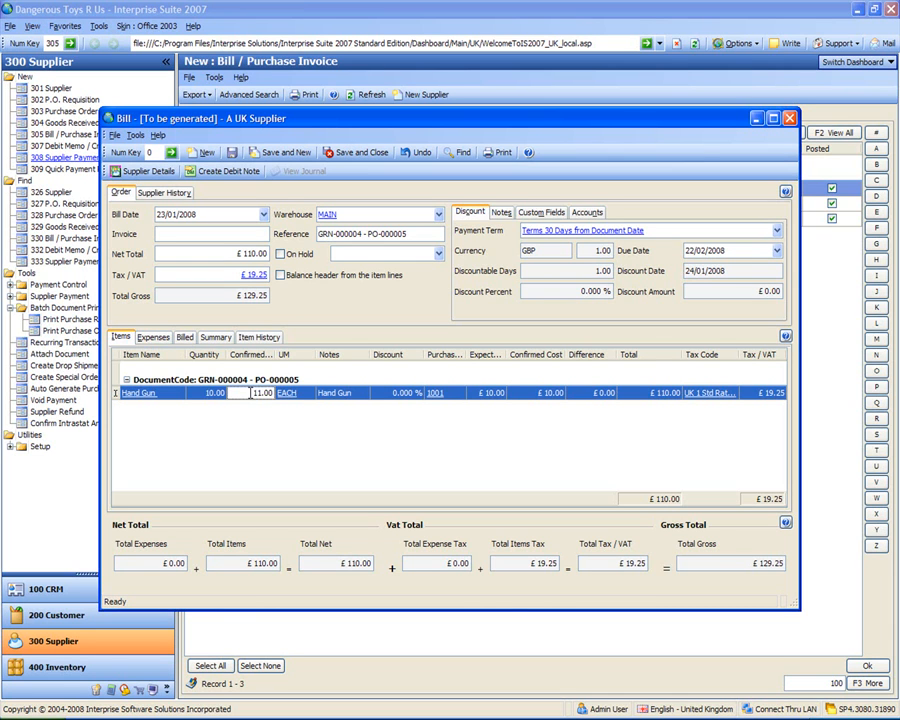
pyautogui.write('10')
pyautogui.press('Tab')
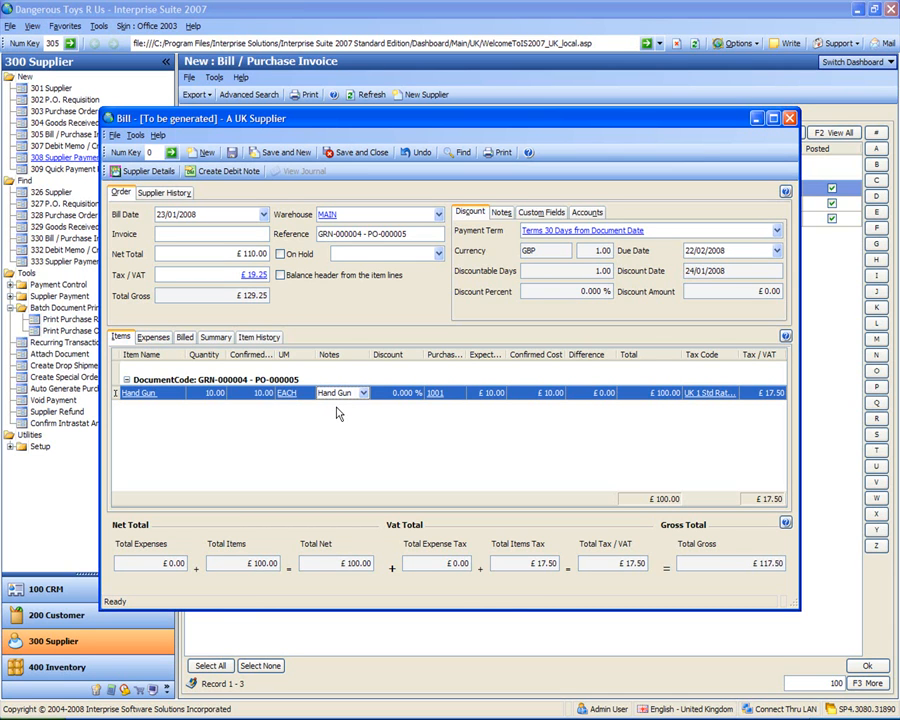
# - Set the confirmed cost of the Hand Gun bill line to £11.00
pyautogui.click(525, 391)
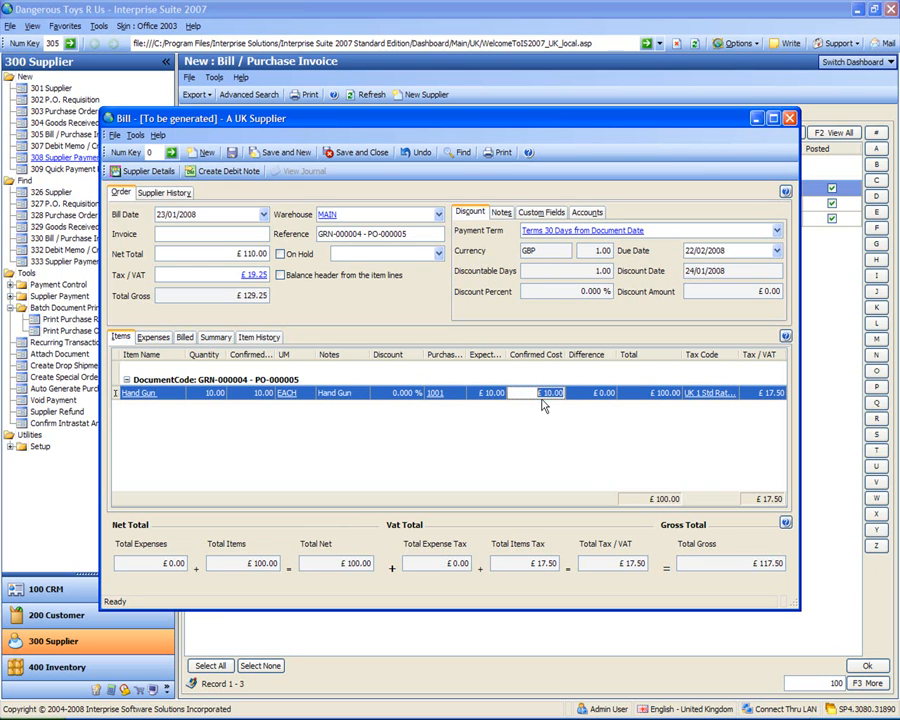
pyautogui.write('11')
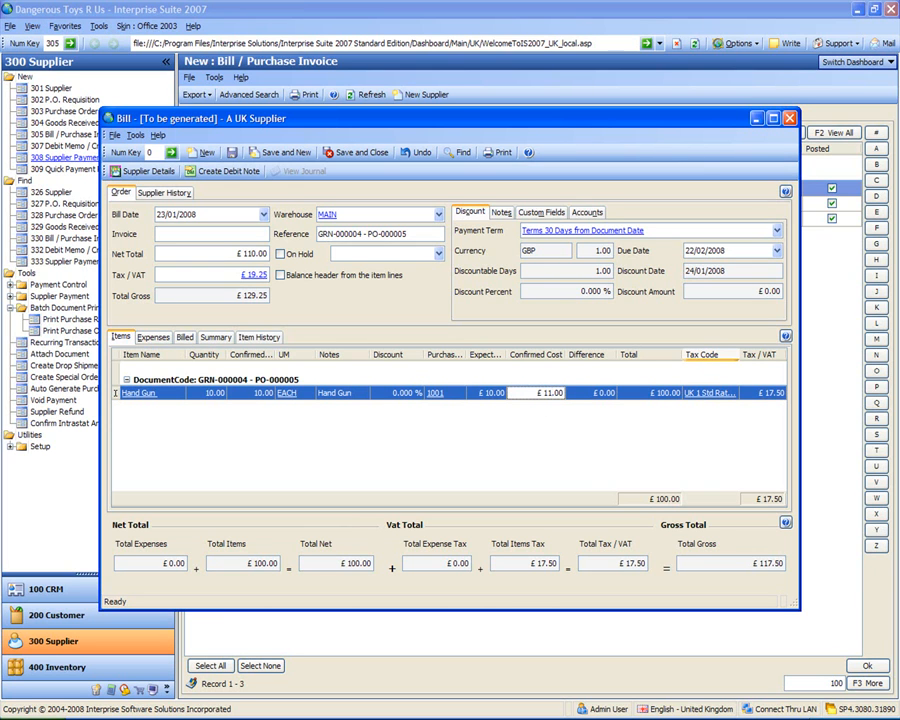
pyautogui.press('Tab')
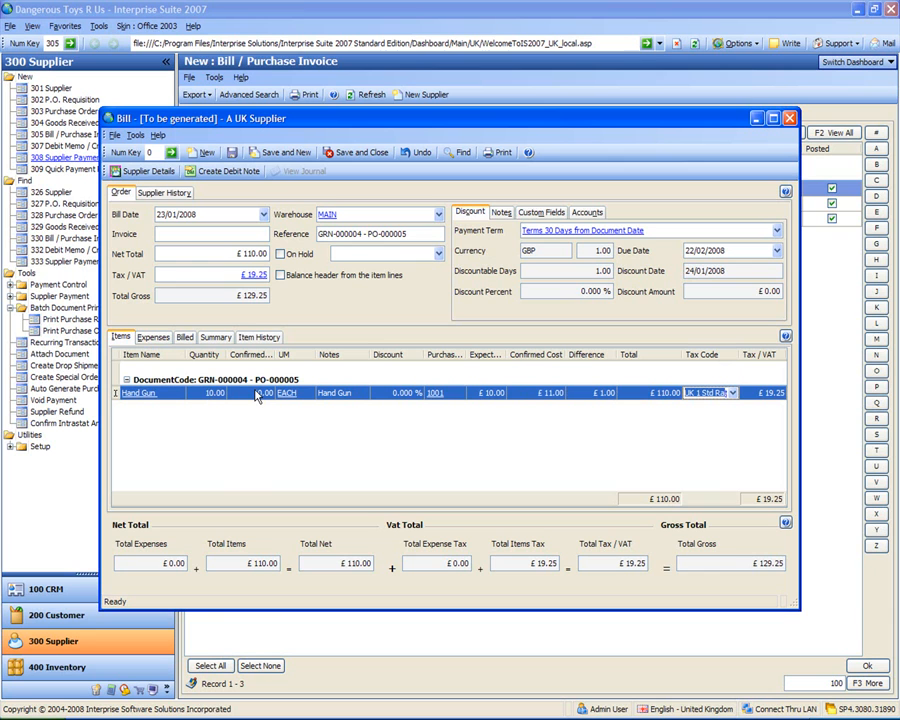
# - Create a debit note from the Hand Gun bill for the £1.00 per-unit cost difference on 10 items
pyautogui.click(525, 414)
pyautogui.click(235, 178)
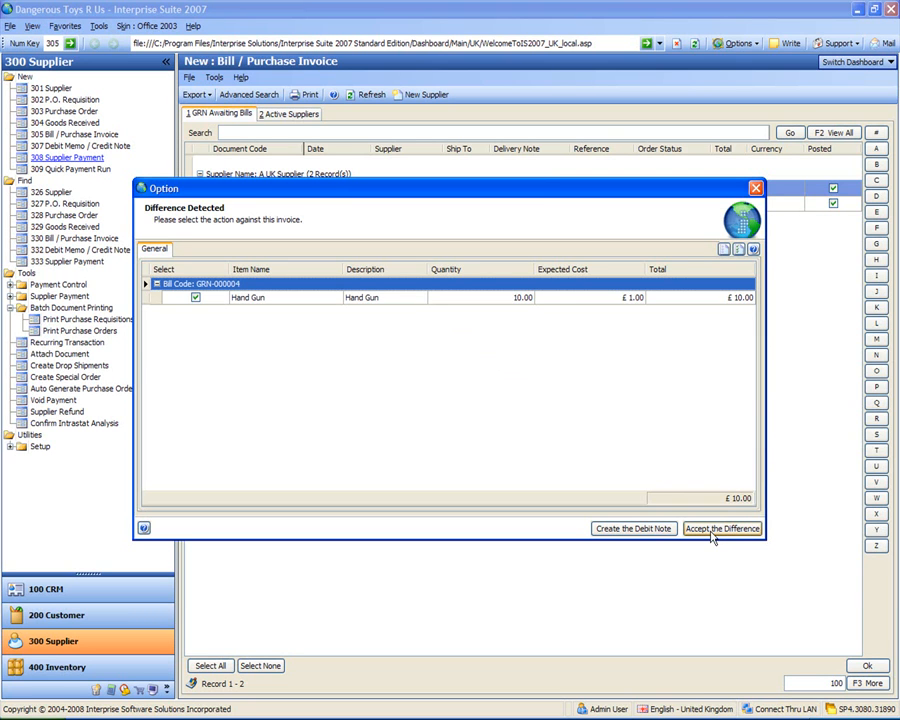
pyautogui.click(641, 532)
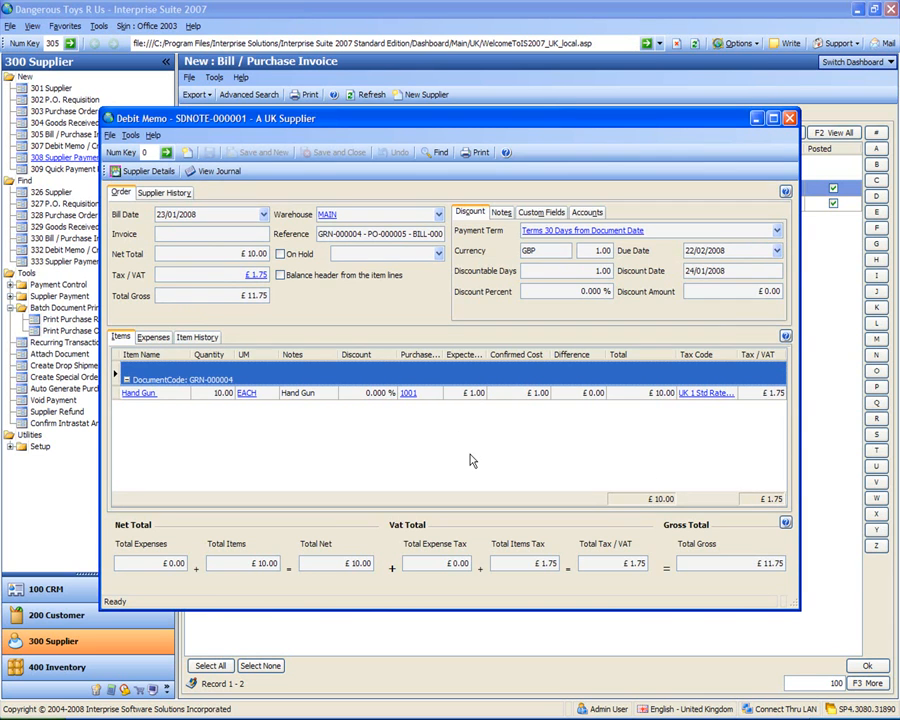
# - Review the journal posted for the new debit memo, and close the journal and the memo
pyautogui.click(205, 173)
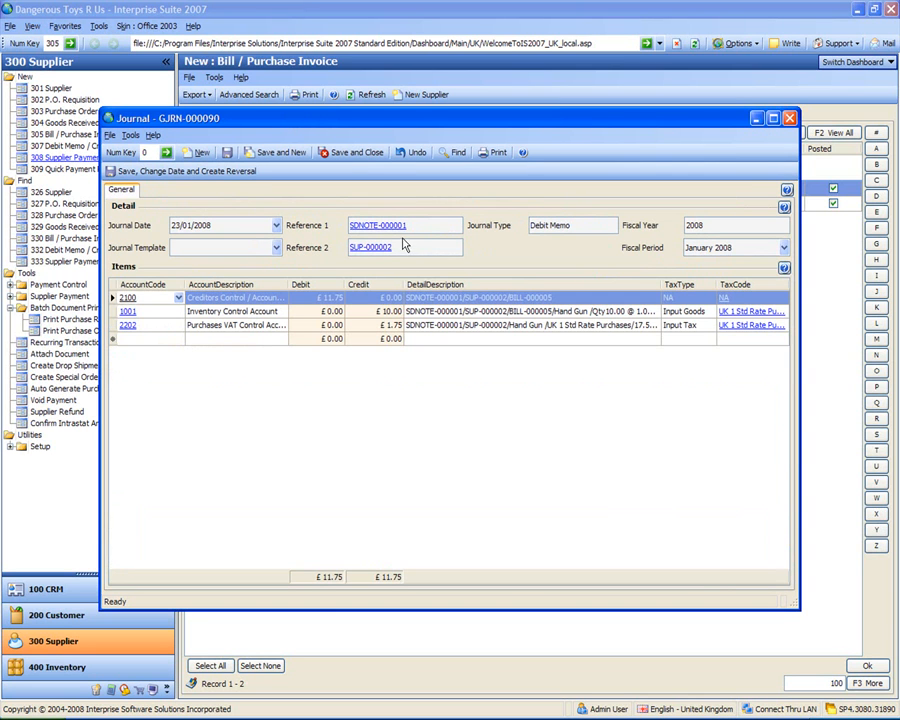
pyautogui.click(413, 388)
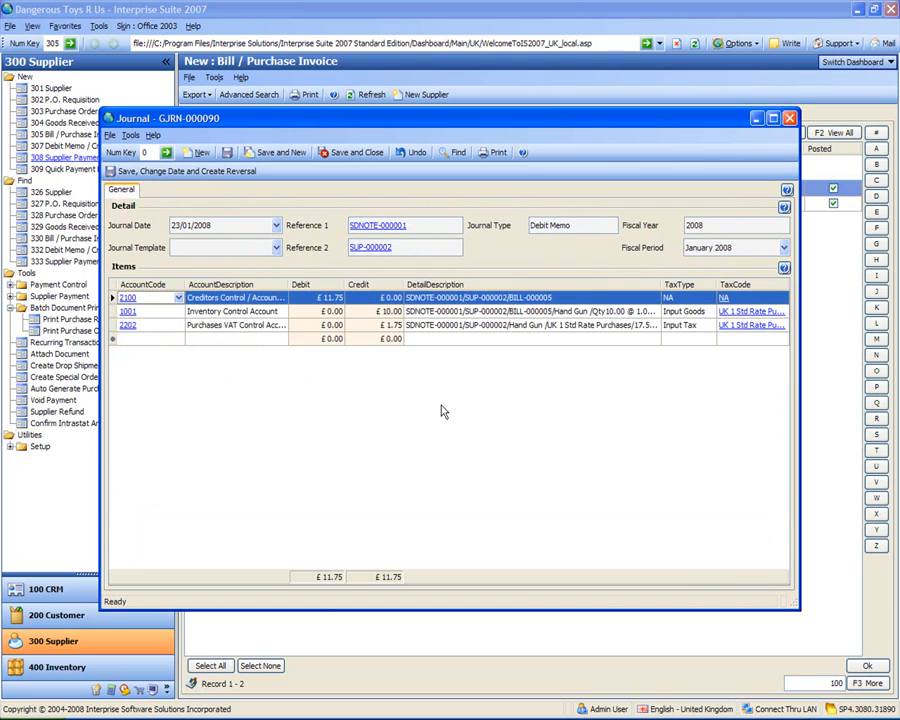
pyautogui.click(789, 119)
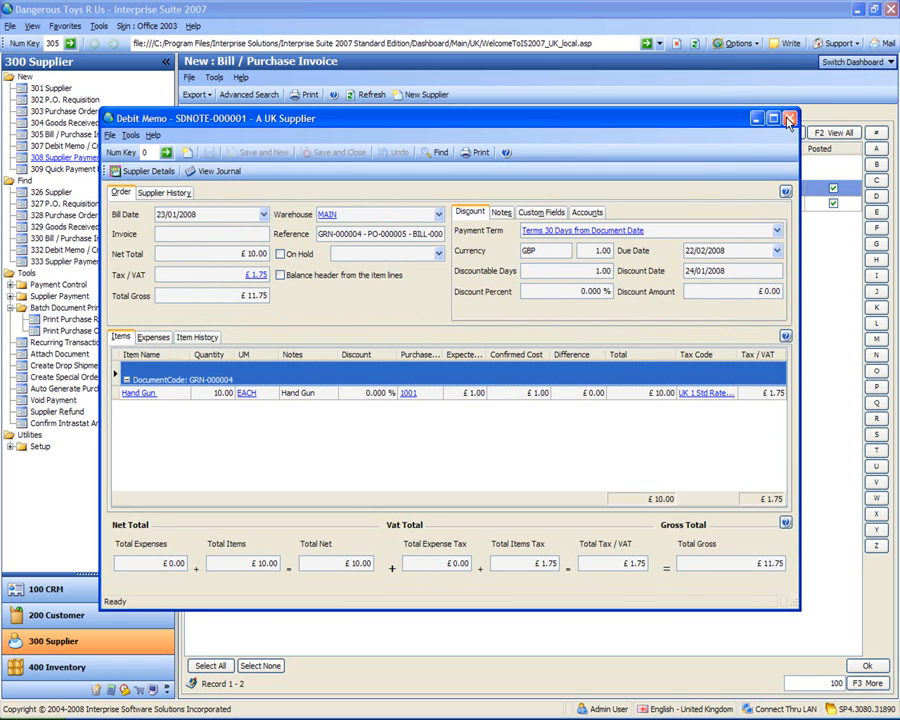
pyautogui.click(789, 119)
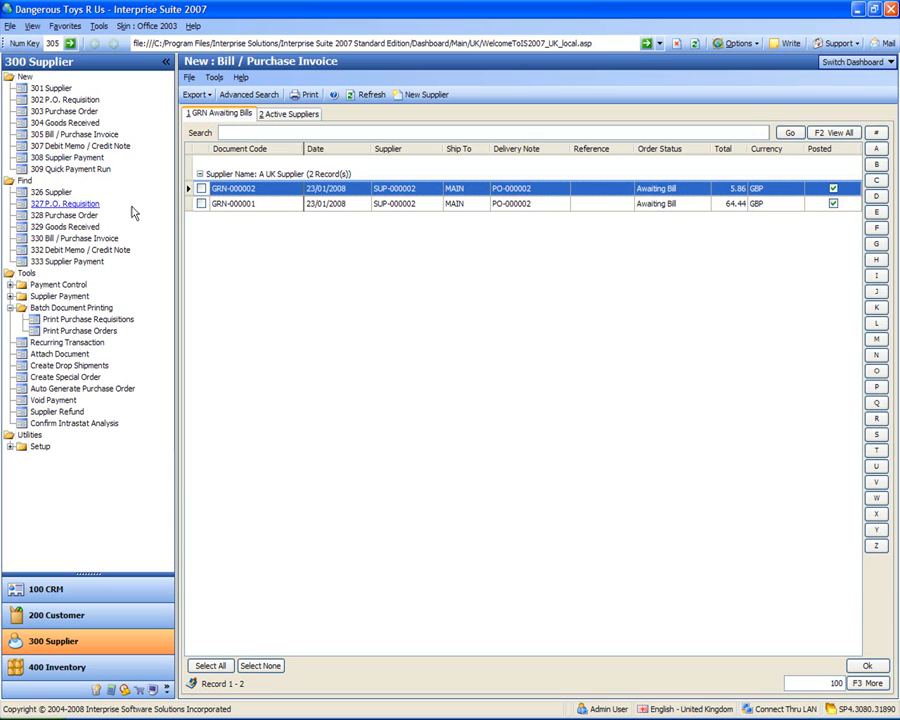
# - Find debit memo SDNOTE-000001 in the debit note history and review its print preview
pyautogui.click(57, 251)
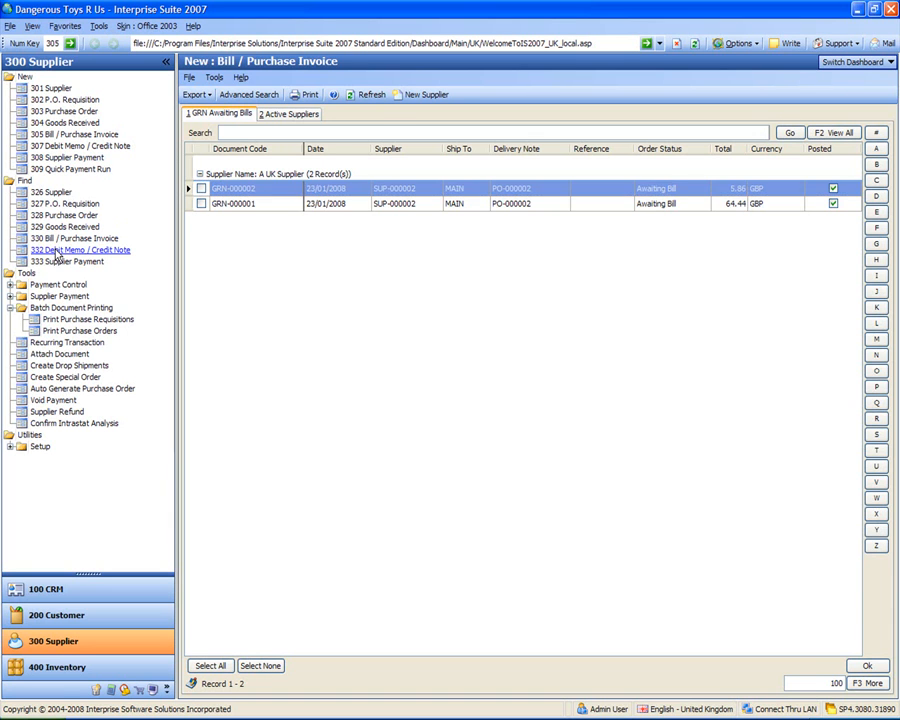
pyautogui.doubleClick(218, 185)
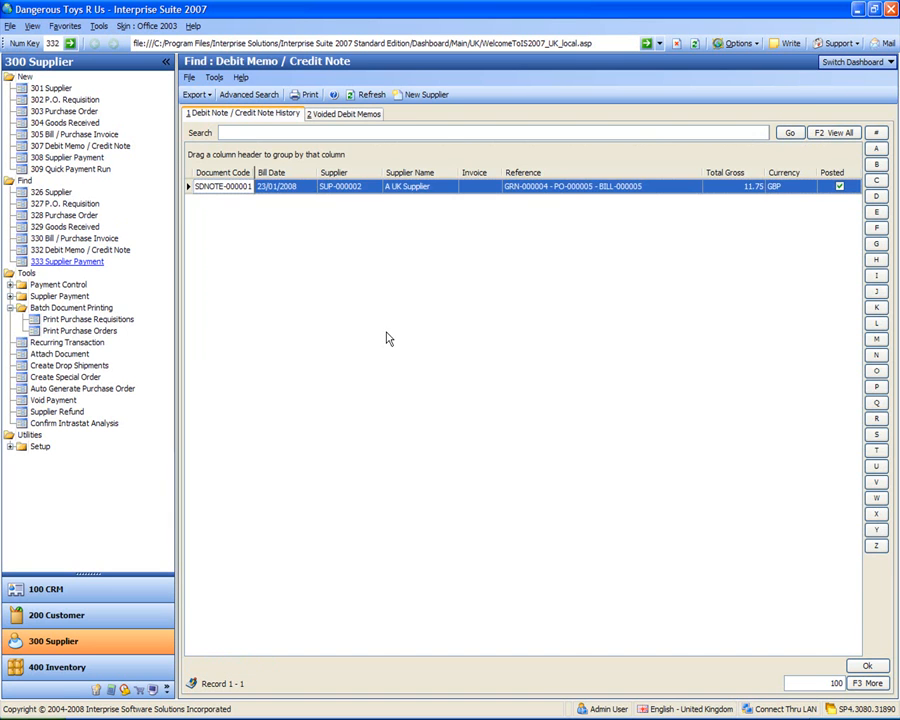
pyautogui.click(470, 153)
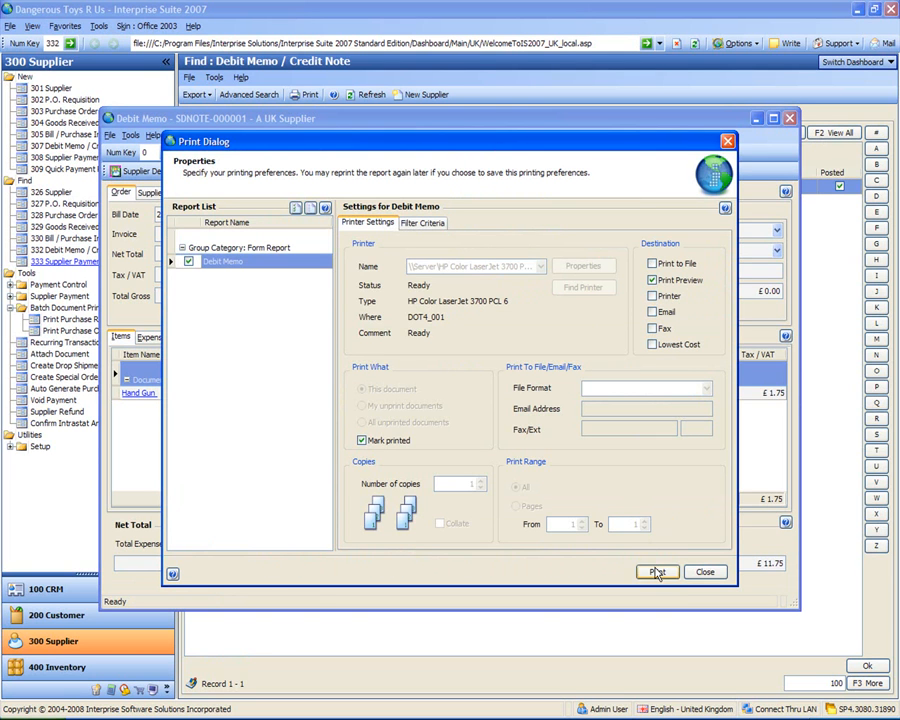
pyautogui.click(656, 571)
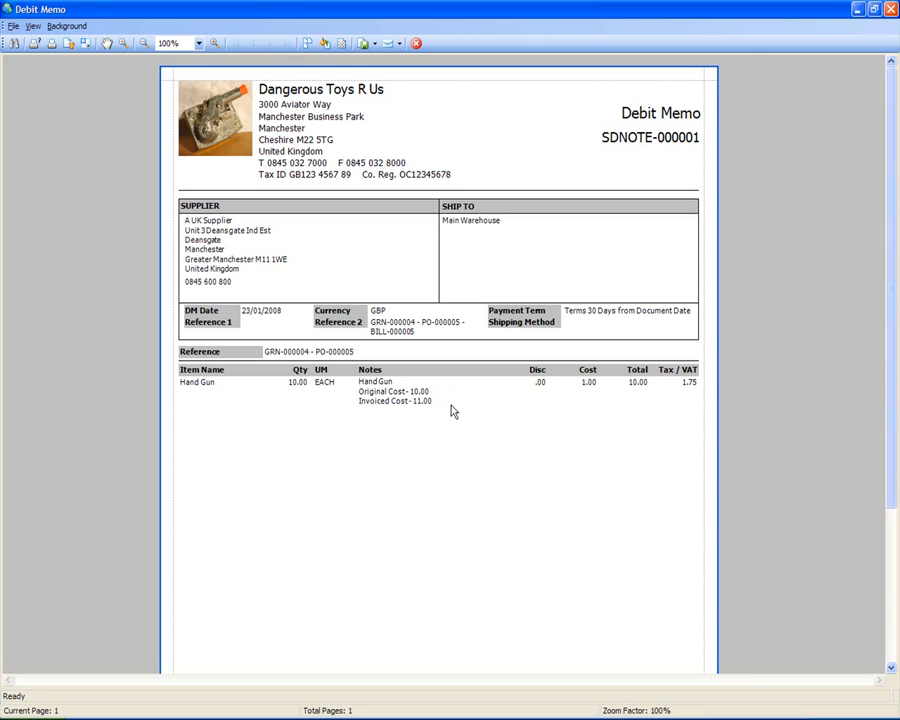
pyautogui.click(890, 9)
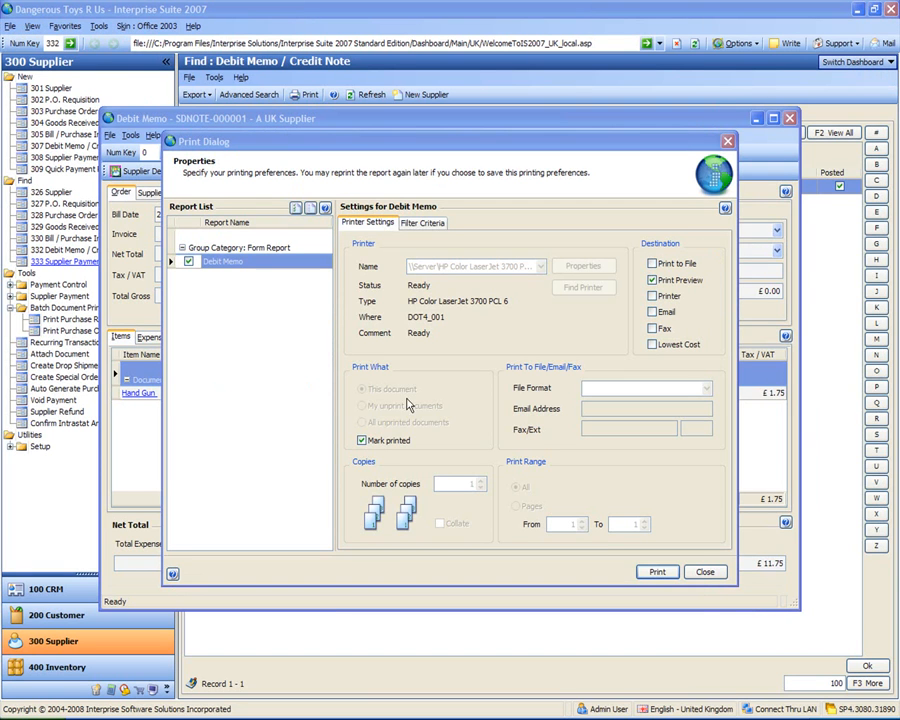
pyautogui.click(705, 572)
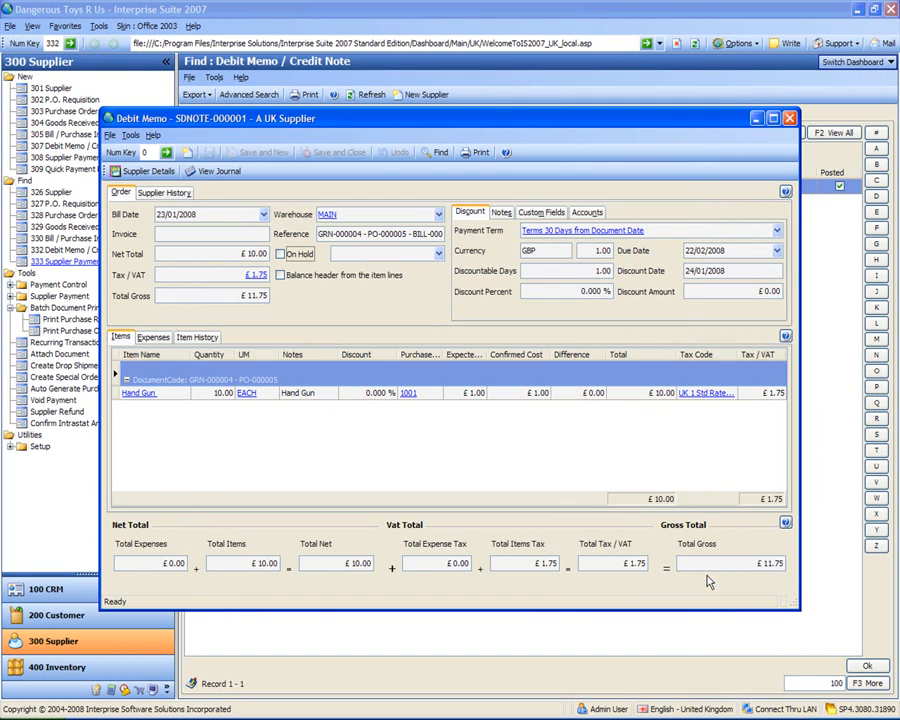
# - Check the Hand Gun item's costing and average cost history from the debit memo, and close the item and the memo
pyautogui.click(137, 396)
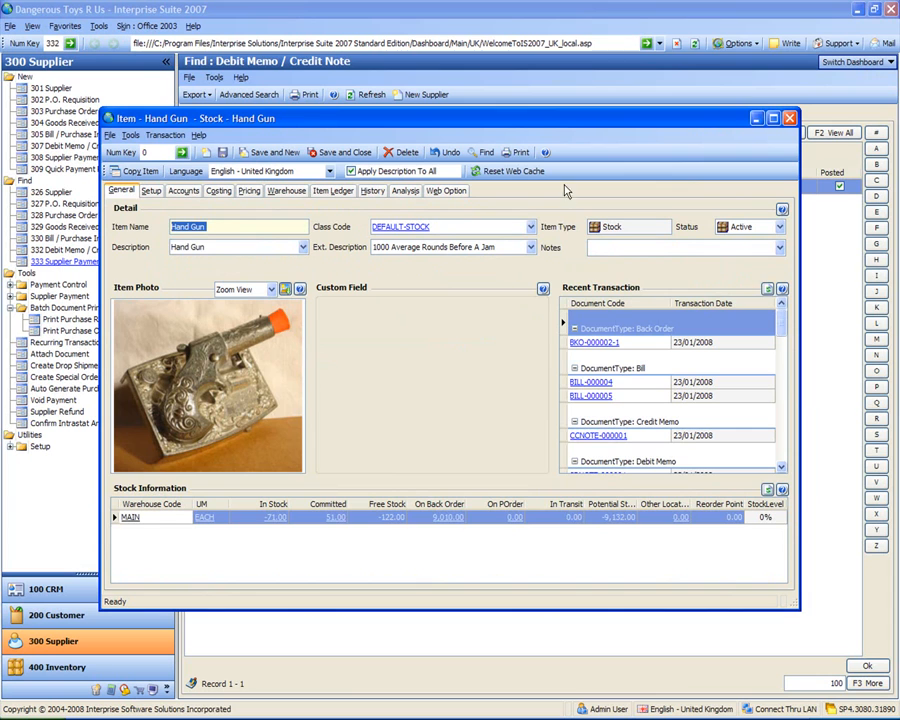
pyautogui.click(222, 194)
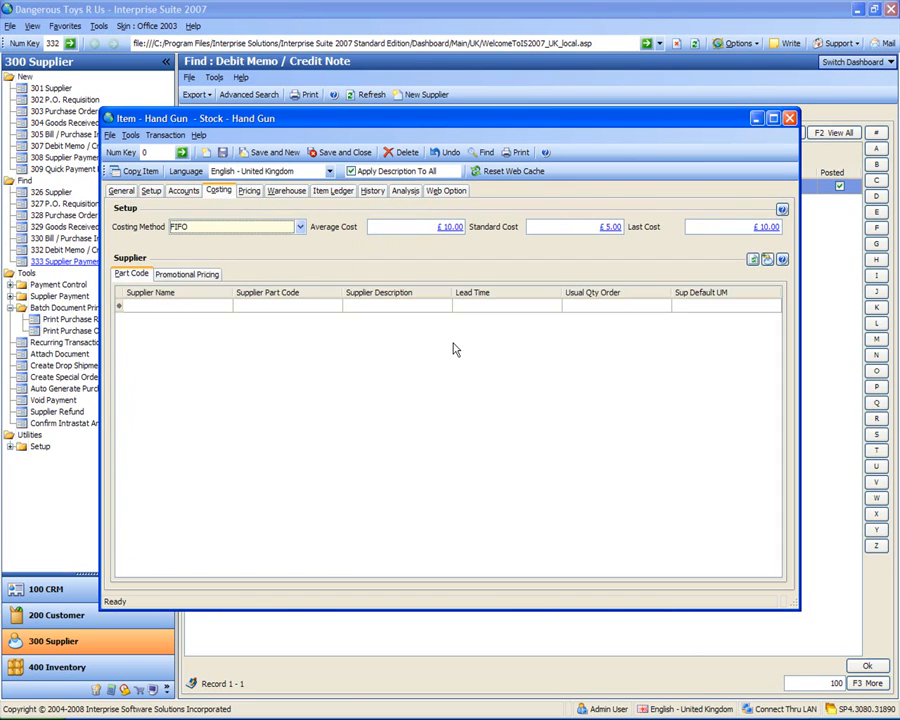
pyautogui.click(452, 227)
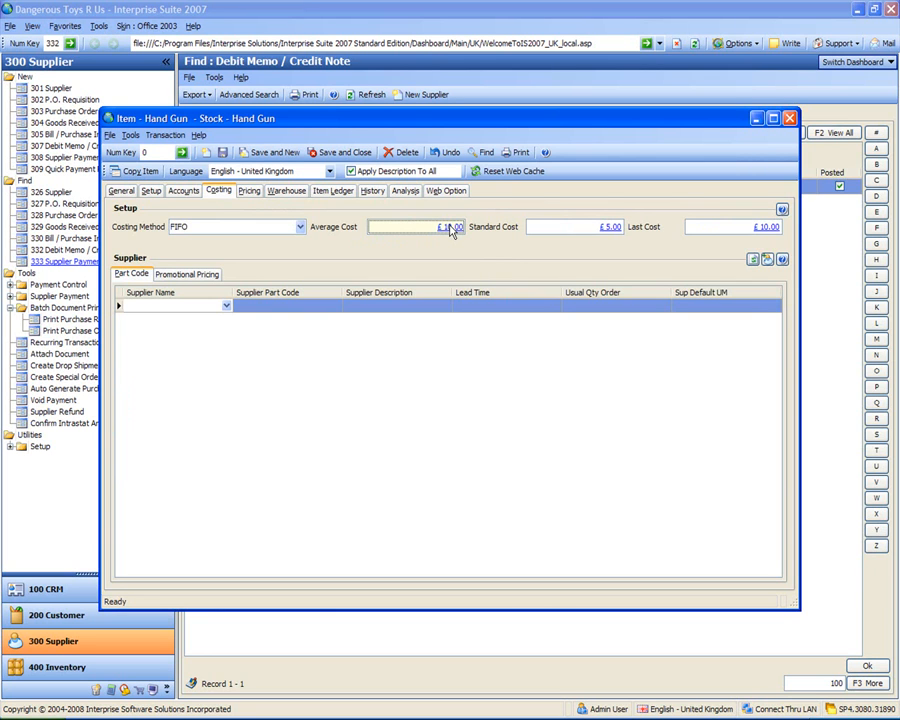
pyautogui.click(452, 228)
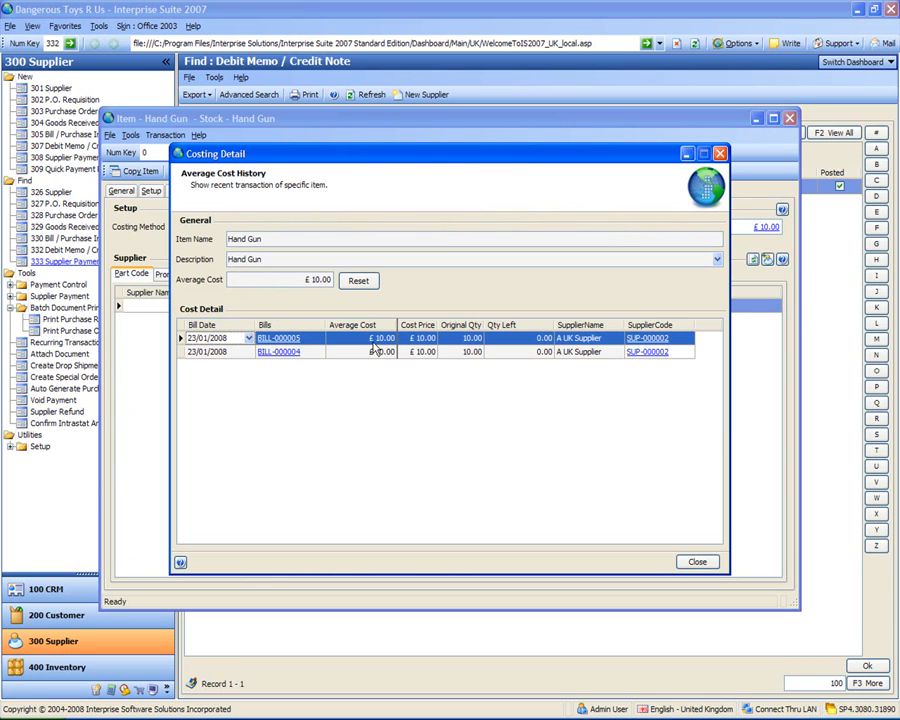
pyautogui.click(276, 341)
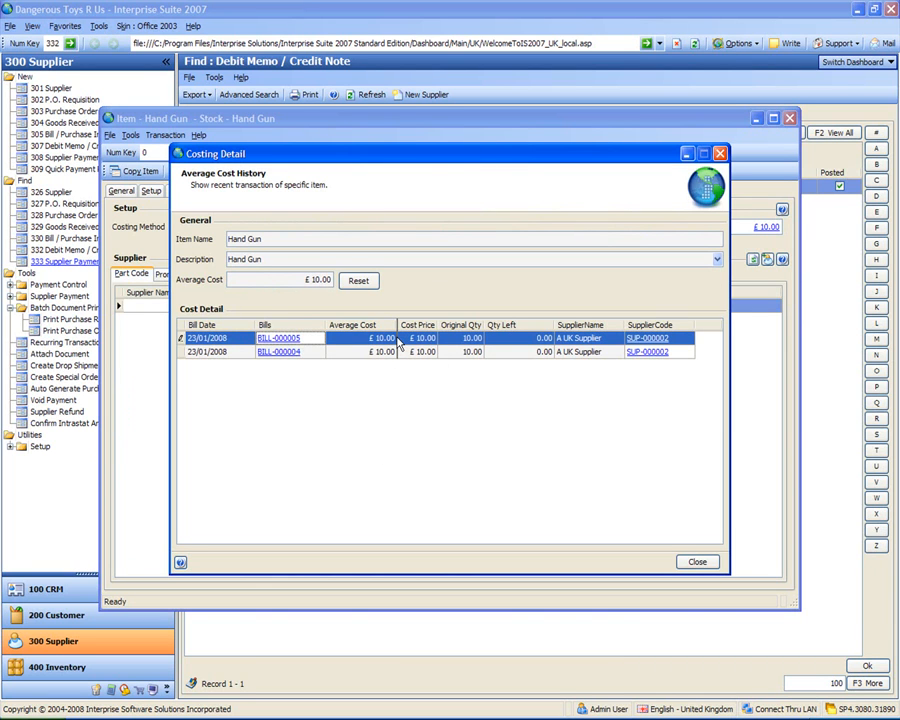
pyautogui.click(697, 563)
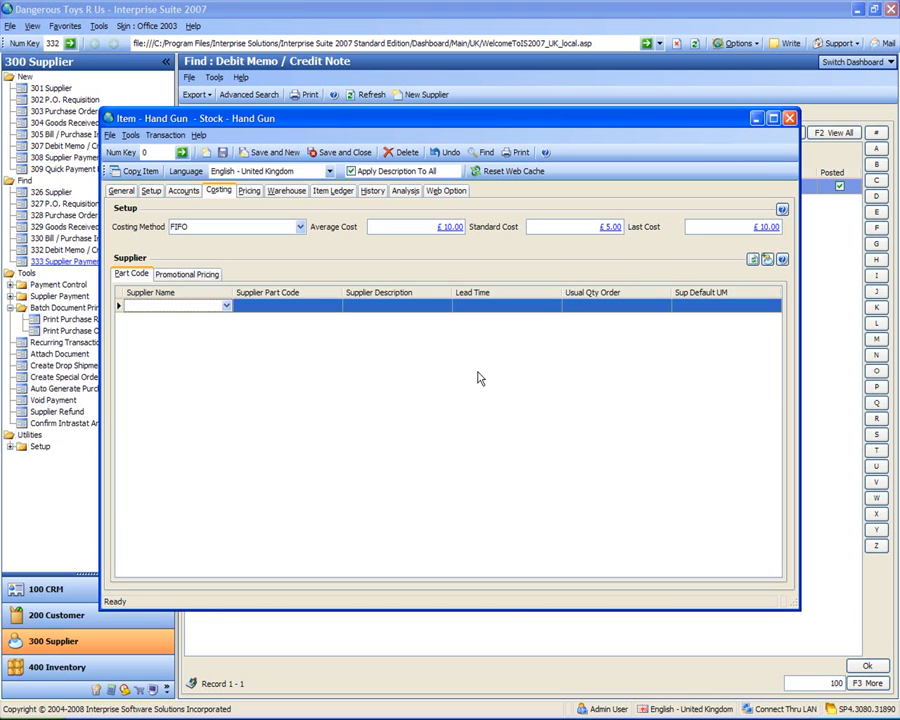
pyautogui.click(790, 120)
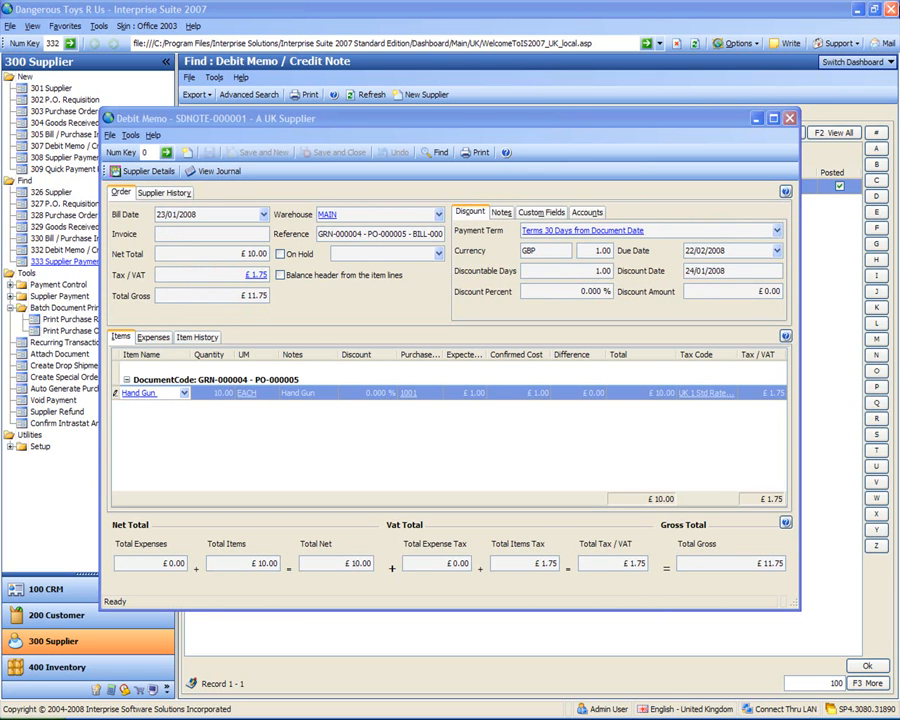
pyautogui.click(790, 119)
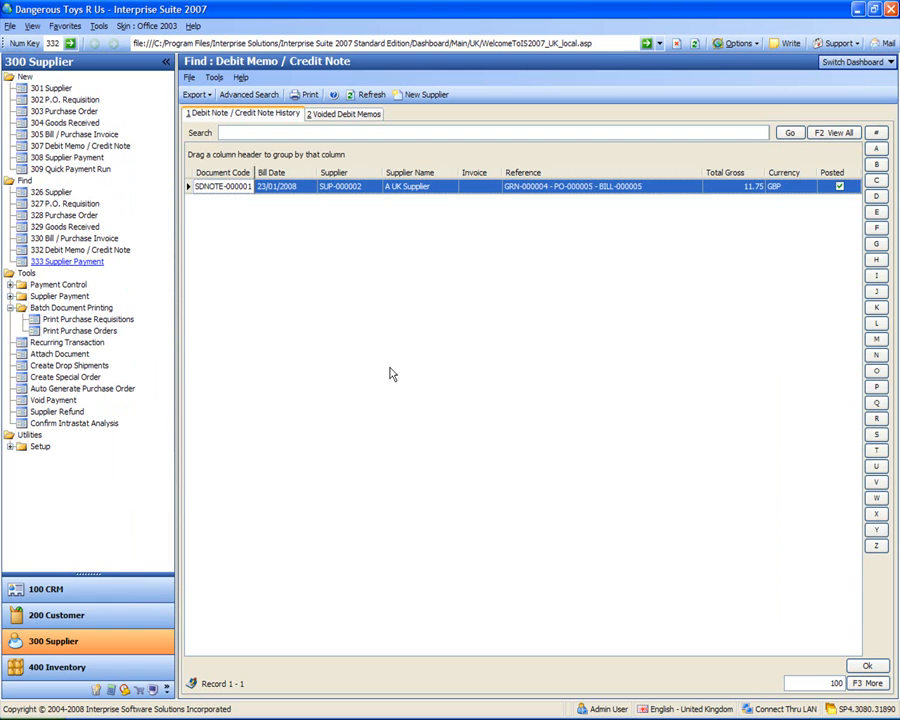
# - Start a new purchase order for A UK Supplier with a line for 10 Hand Gun items
pyautogui.click(62, 111)
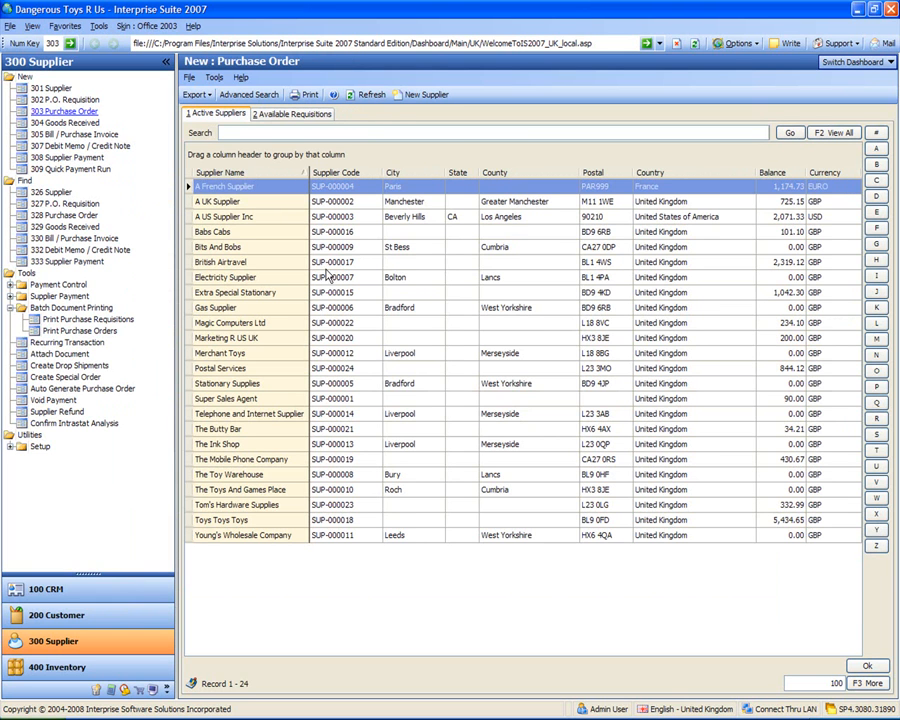
pyautogui.click(224, 203)
pyautogui.doubleClick(224, 203)
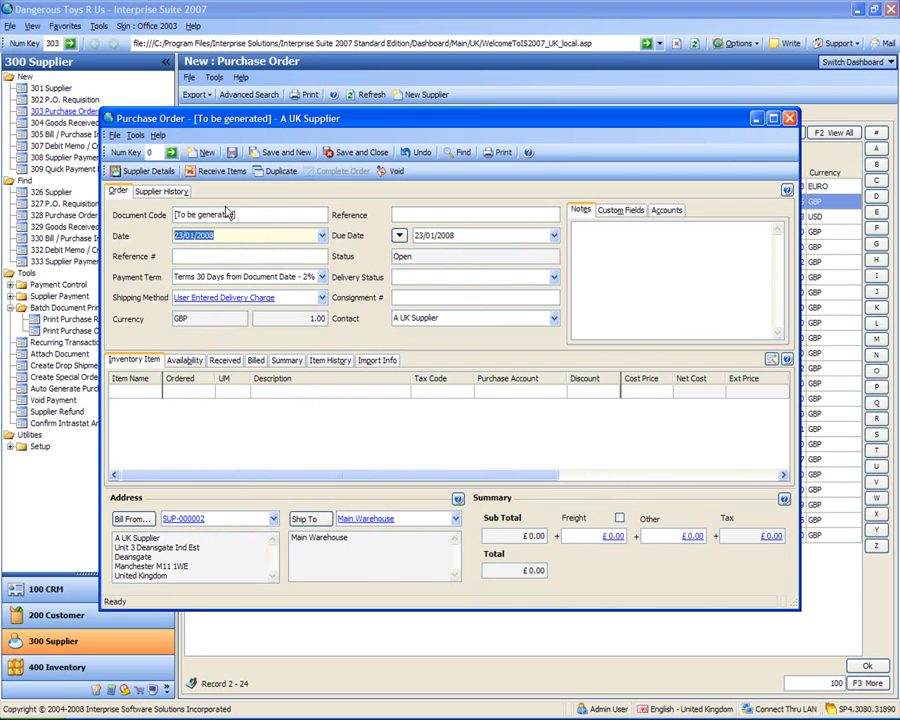
pyautogui.click(152, 394)
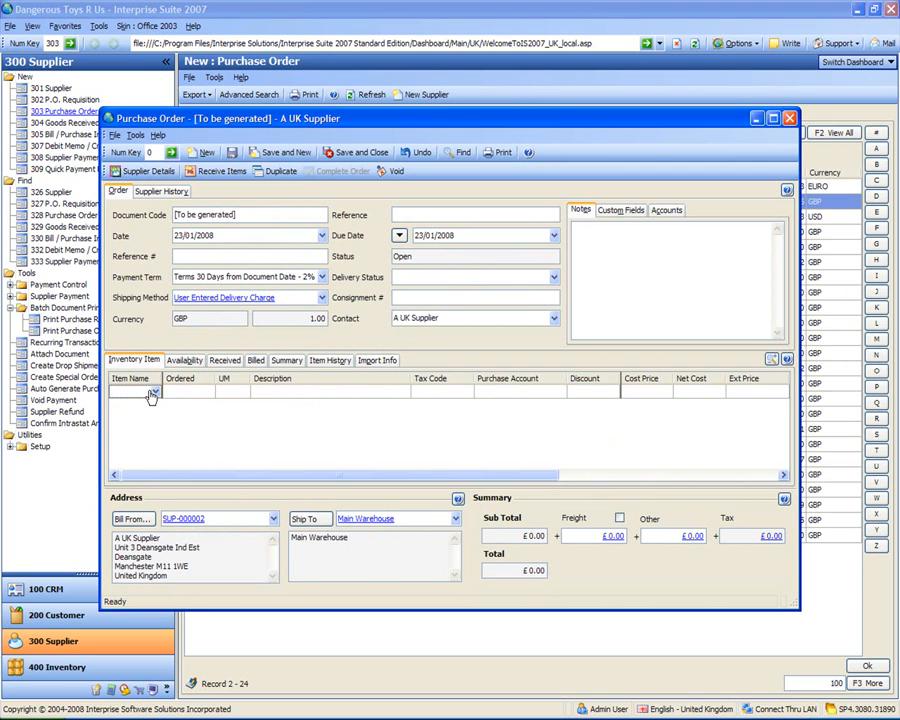
pyautogui.write('hand')
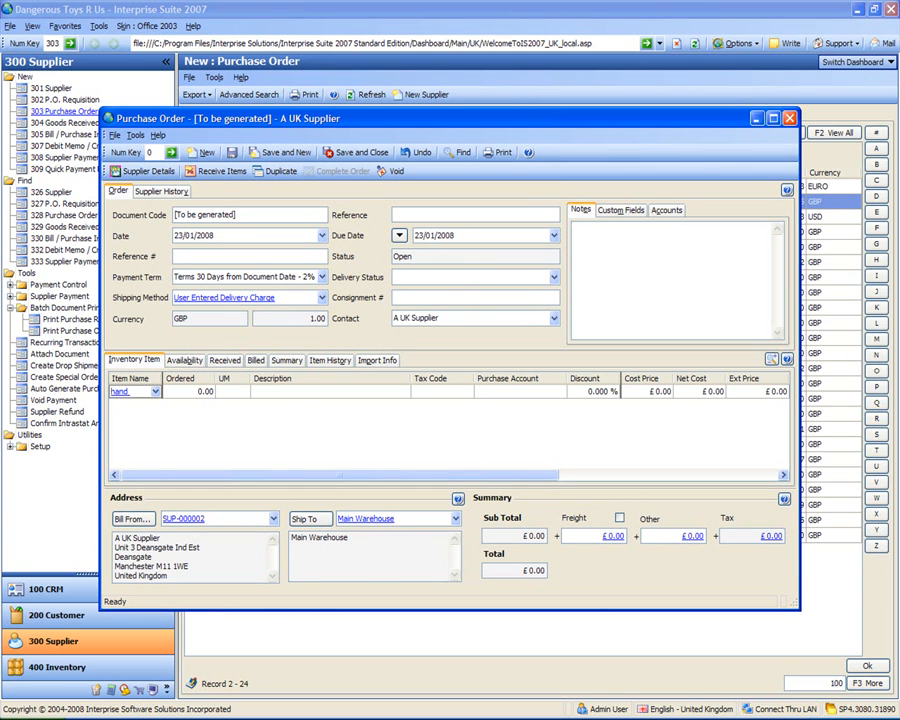
pyautogui.press('Tab')
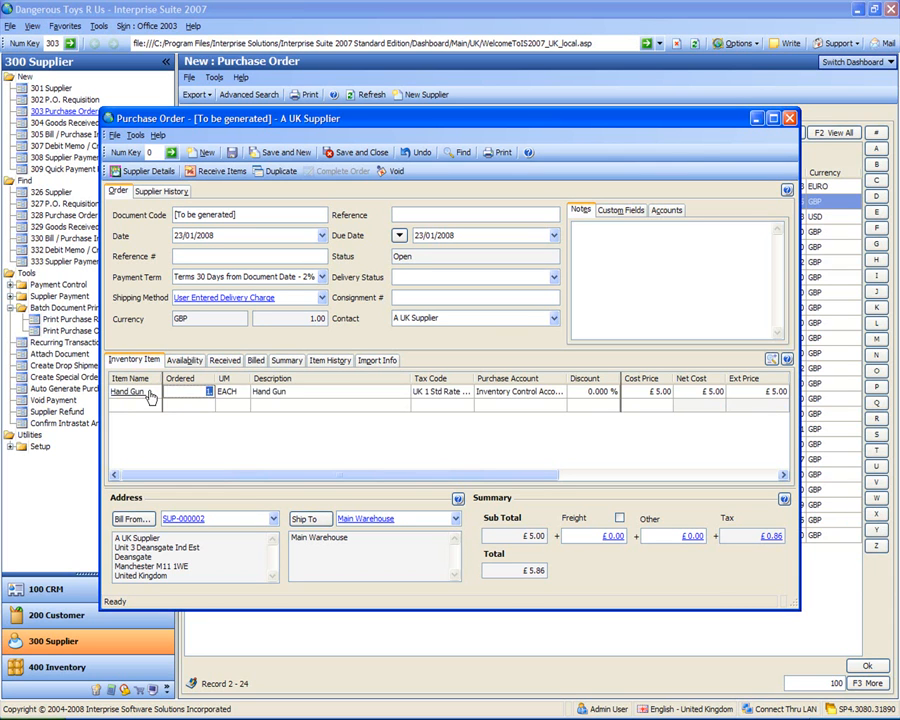
pyautogui.write('10')
pyautogui.press('Tab')
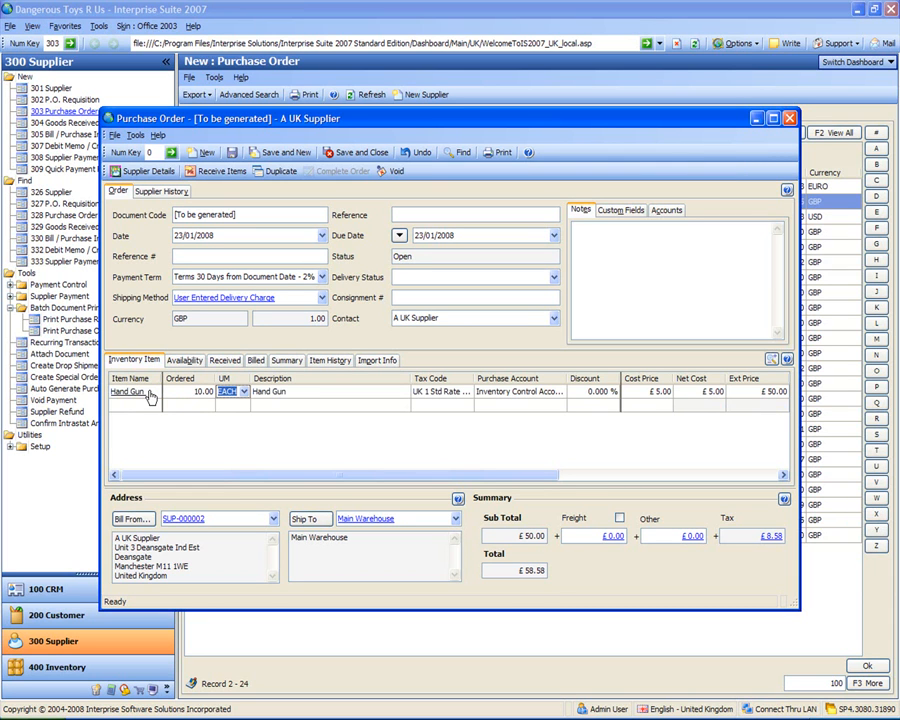
# - Set the Hand Gun line's cost price to £10.00 and save the purchase order
pyautogui.click(638, 392)
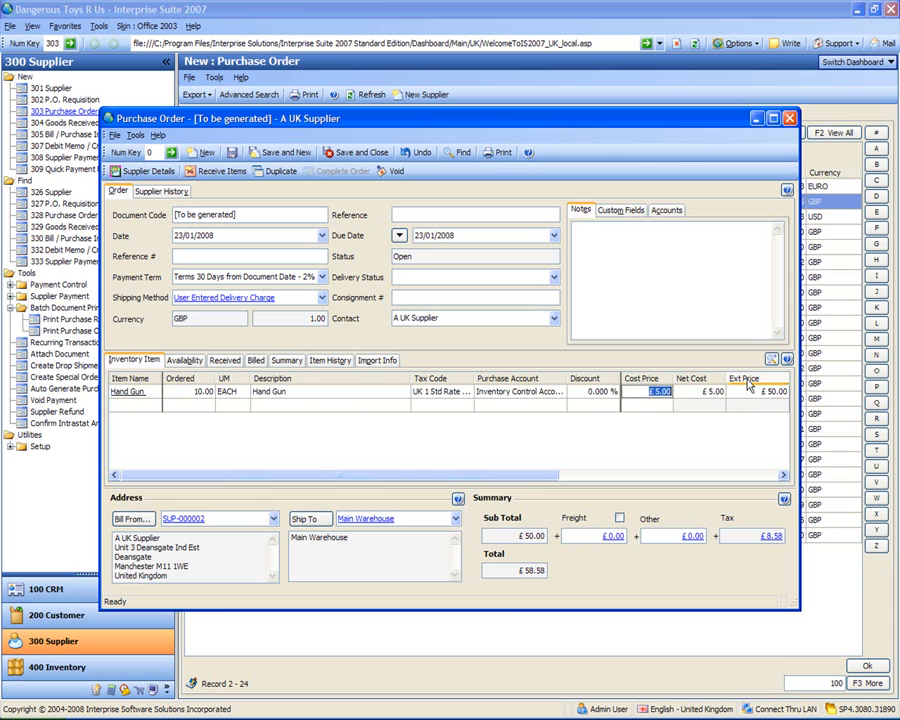
pyautogui.write('10')
pyautogui.press('Return')
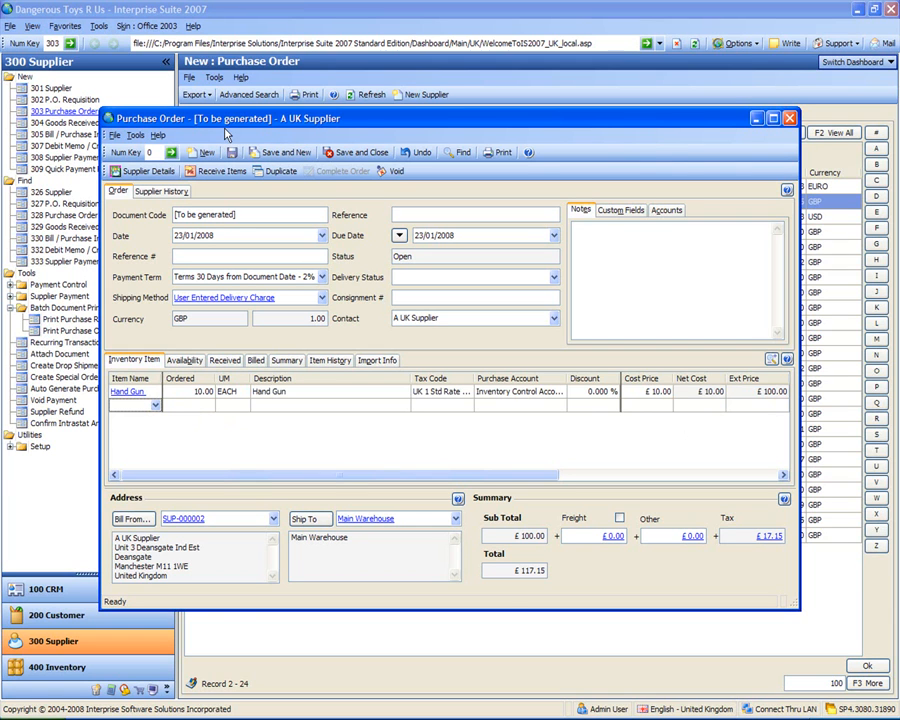
pyautogui.hotkey('ctrl', 's')
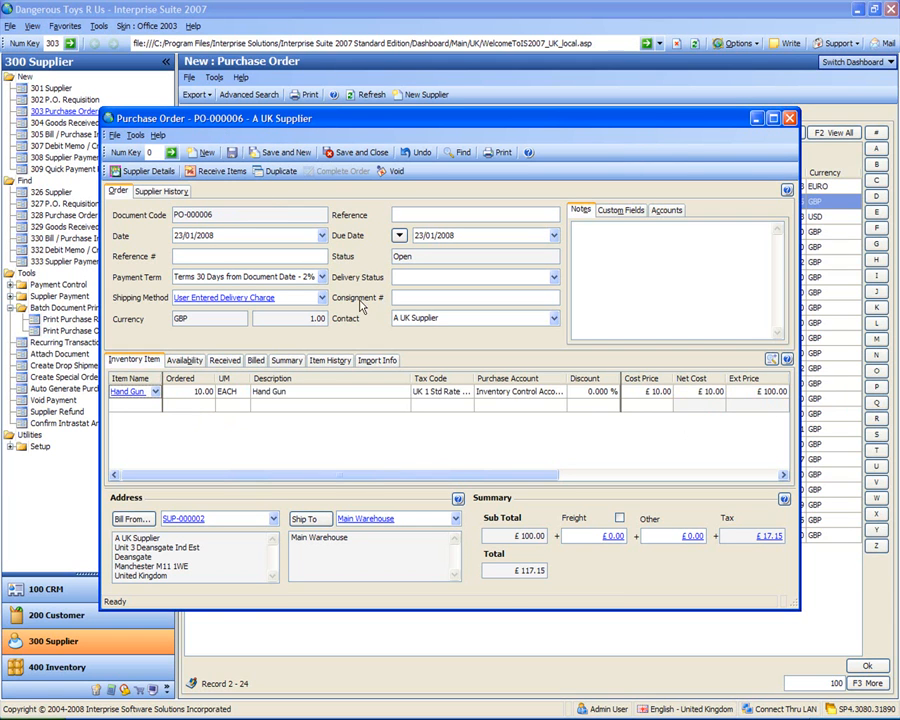
# - Receive all items from purchase order PO-000006 and save the goods received note
pyautogui.click(213, 172)
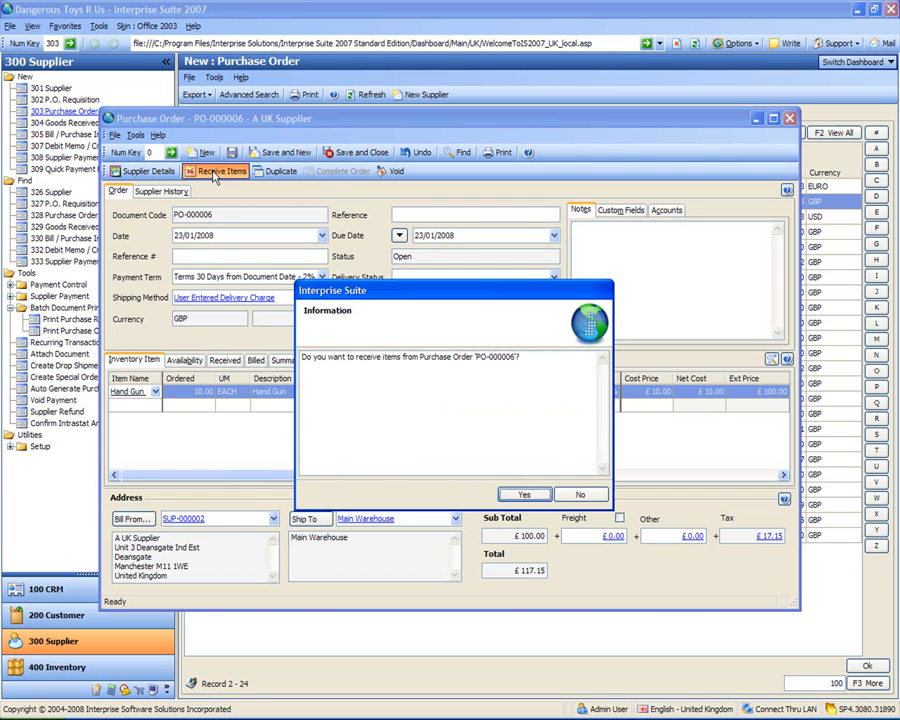
pyautogui.click(524, 494)
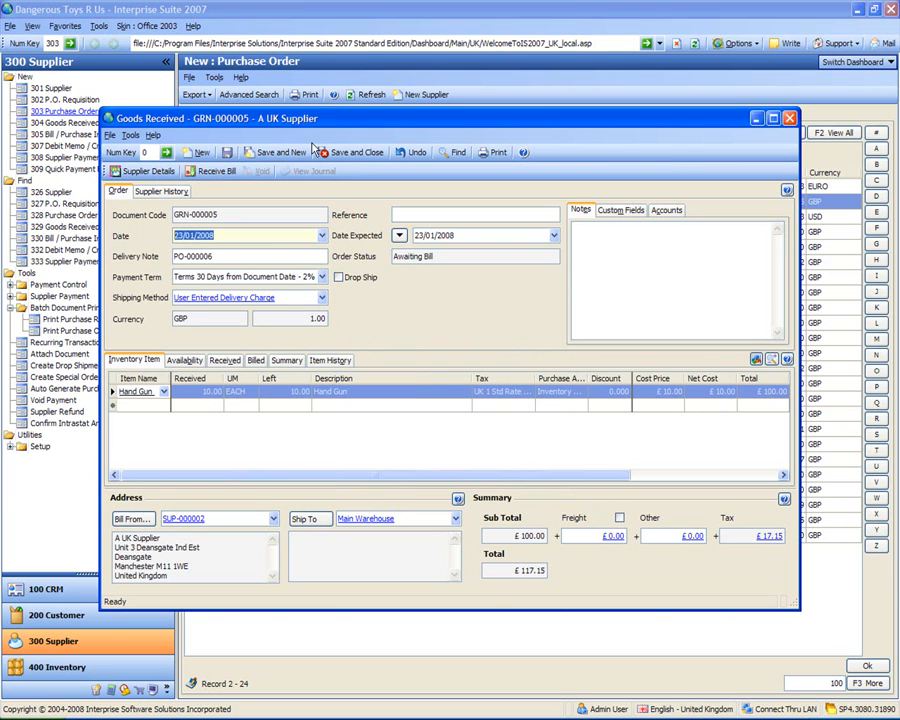
pyautogui.click(228, 153)
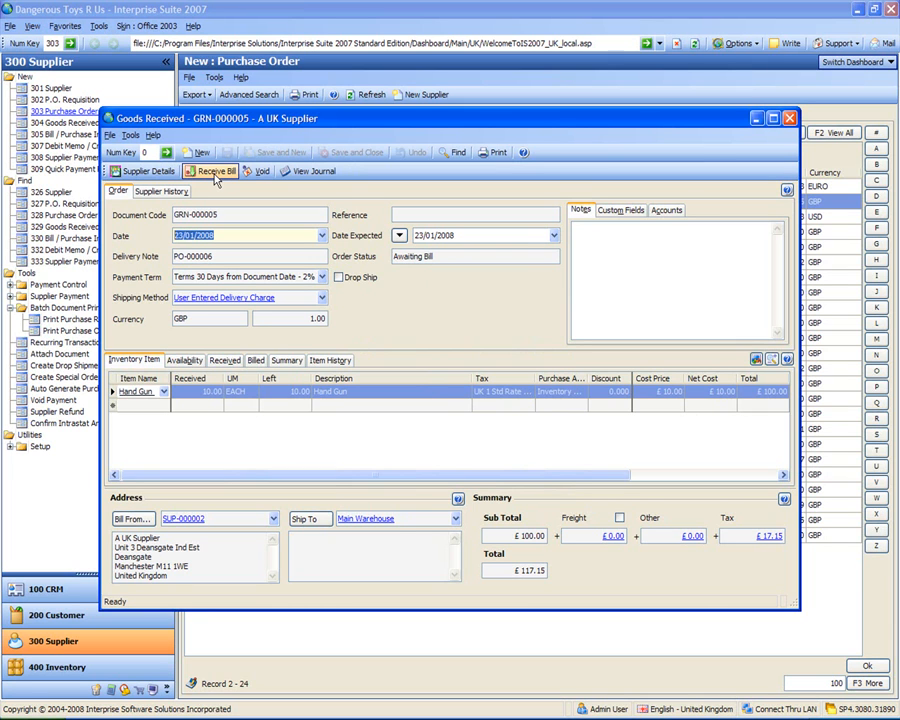
# - Create a supplier bill from goods received note GRN-000005
pyautogui.click(216, 172)
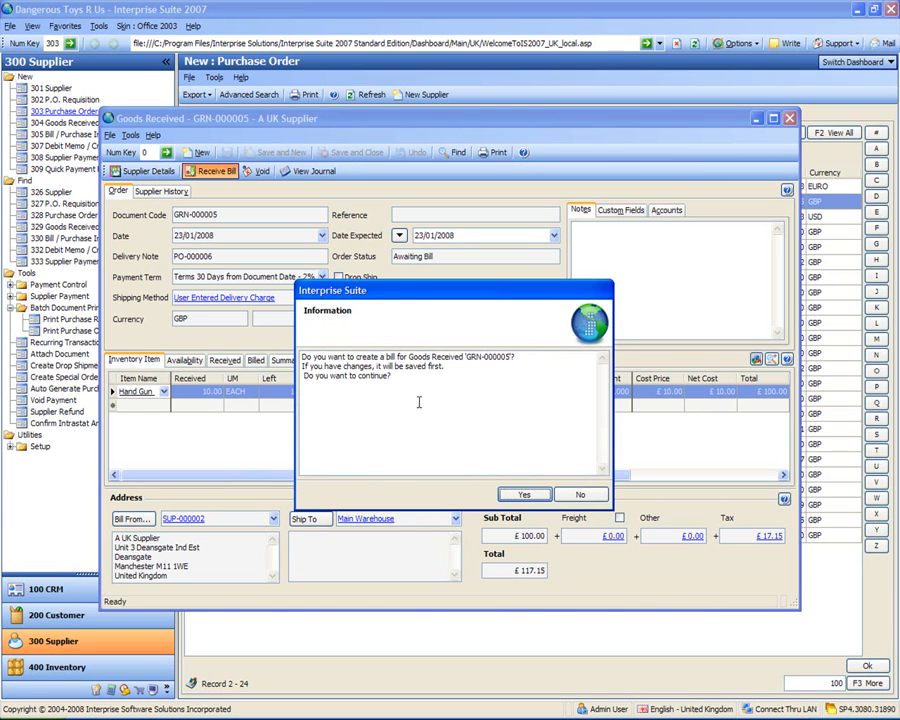
pyautogui.click(526, 497)
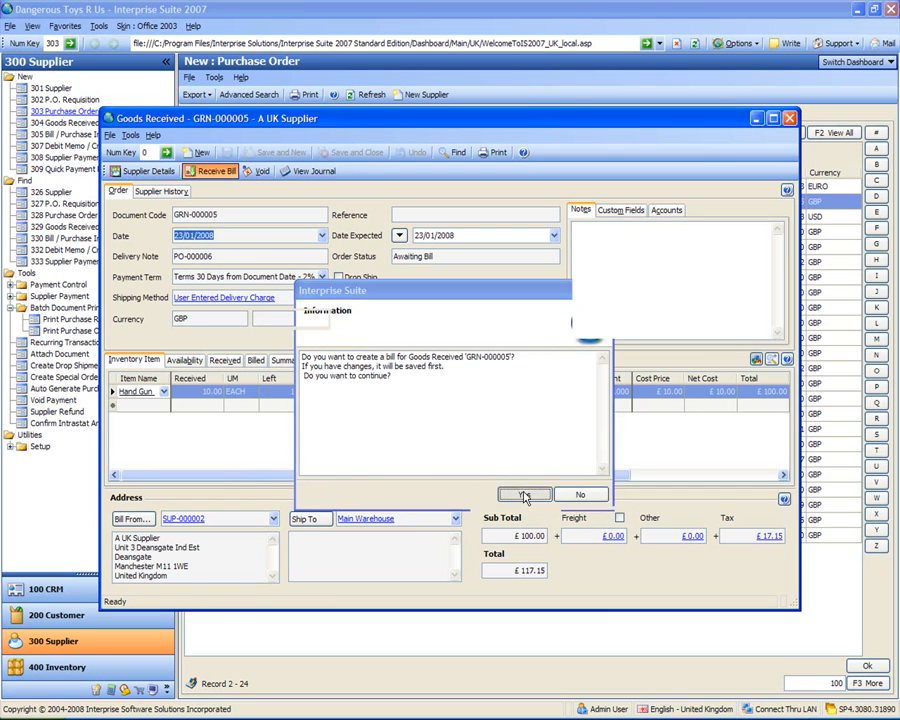
pyautogui.click(524, 494)
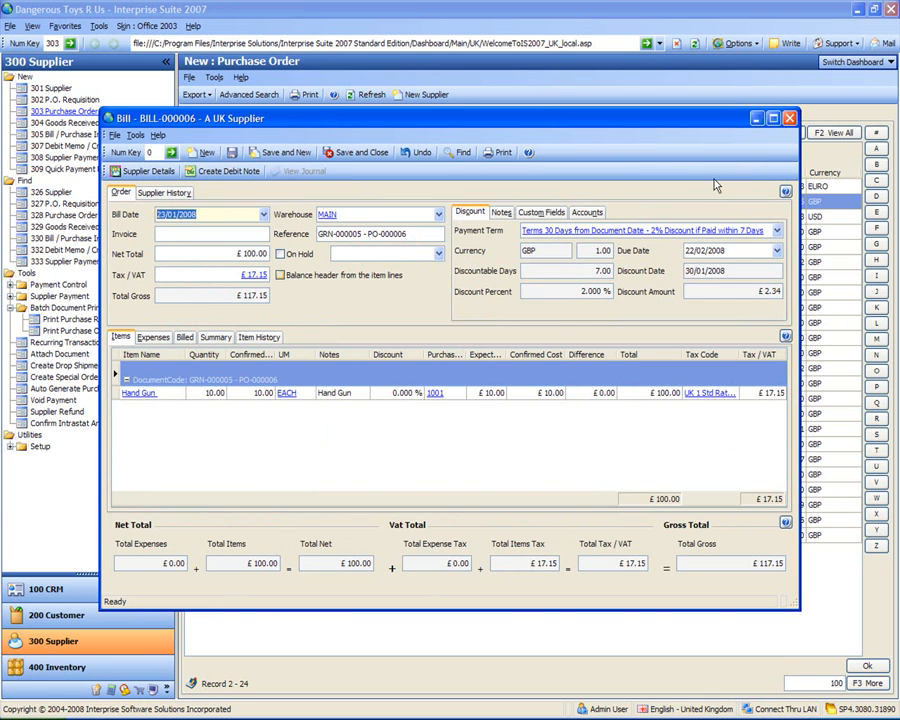
# - Change the bill's payment term to Terms 30 Days from Document Date and set its net total to £121.00
pyautogui.click(778, 231)
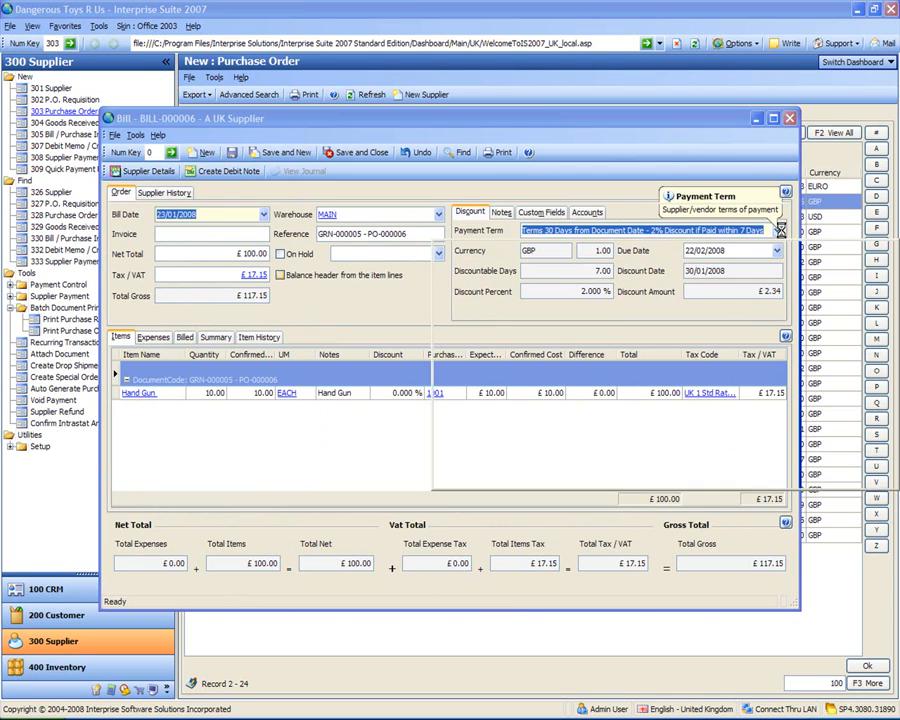
pyautogui.doubleClick(659, 386)
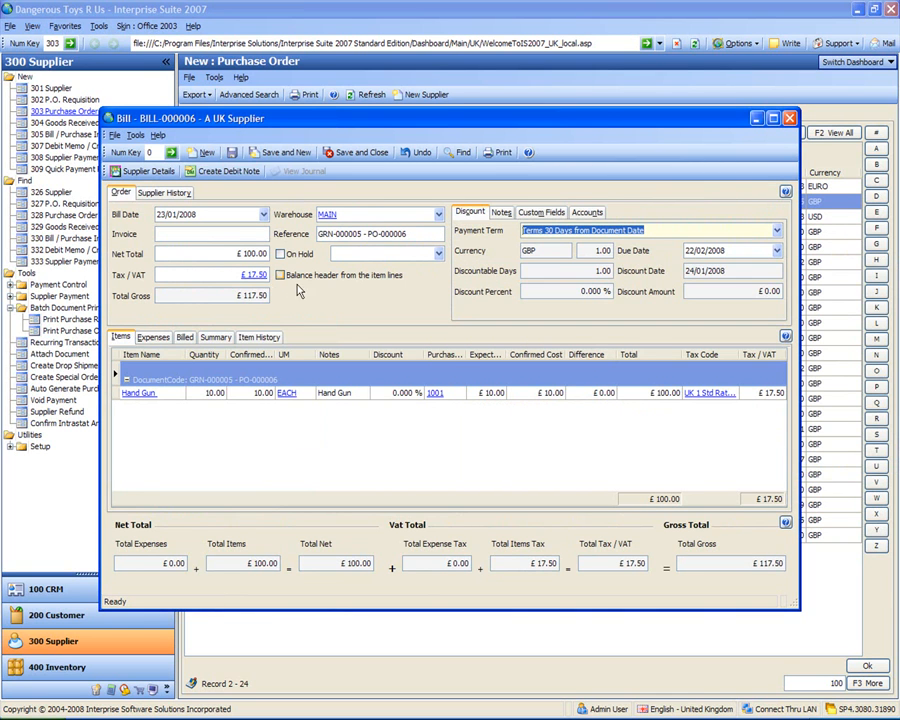
pyautogui.click(240, 254)
pyautogui.write('121')
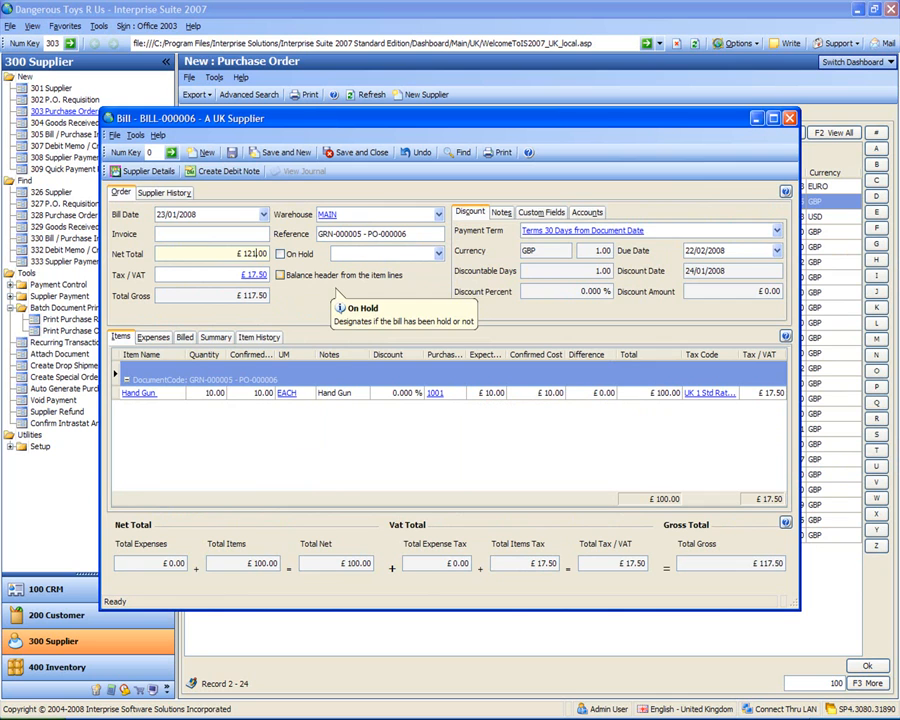
pyautogui.press('Tab')
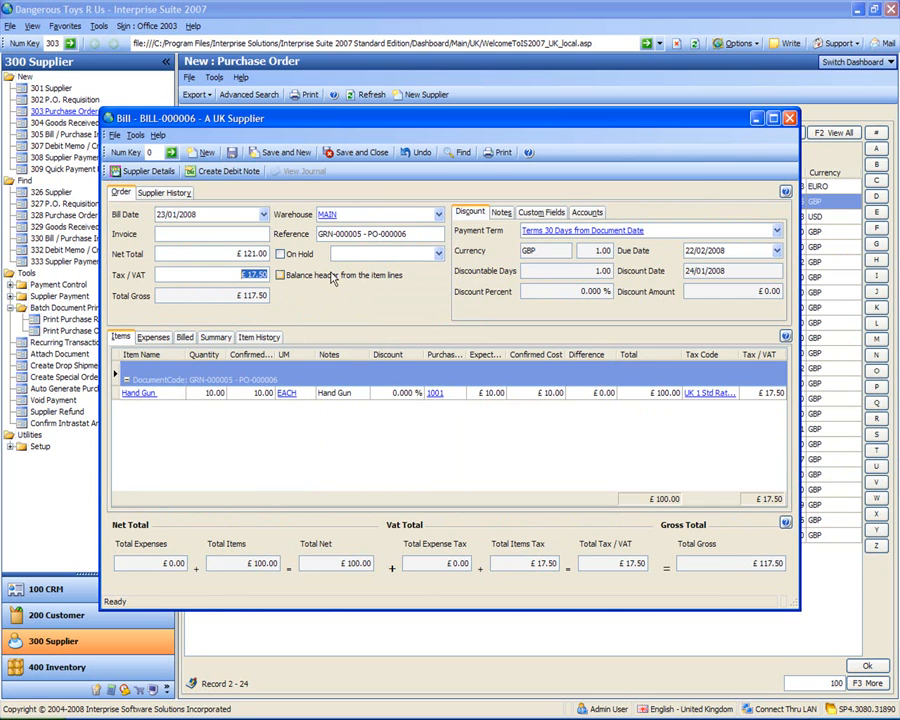
pyautogui.press('Tab')
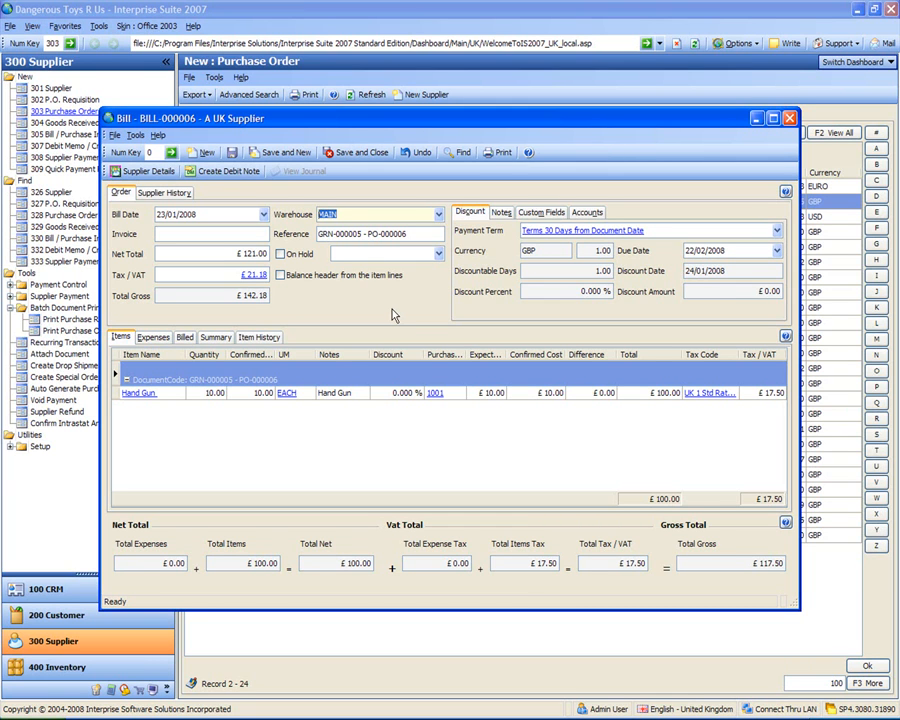
# - Set the Hand Gun line's confirmed quantity to 11 and its confirmed cost to £11.00
pyautogui.click(262, 393)
pyautogui.write('11')
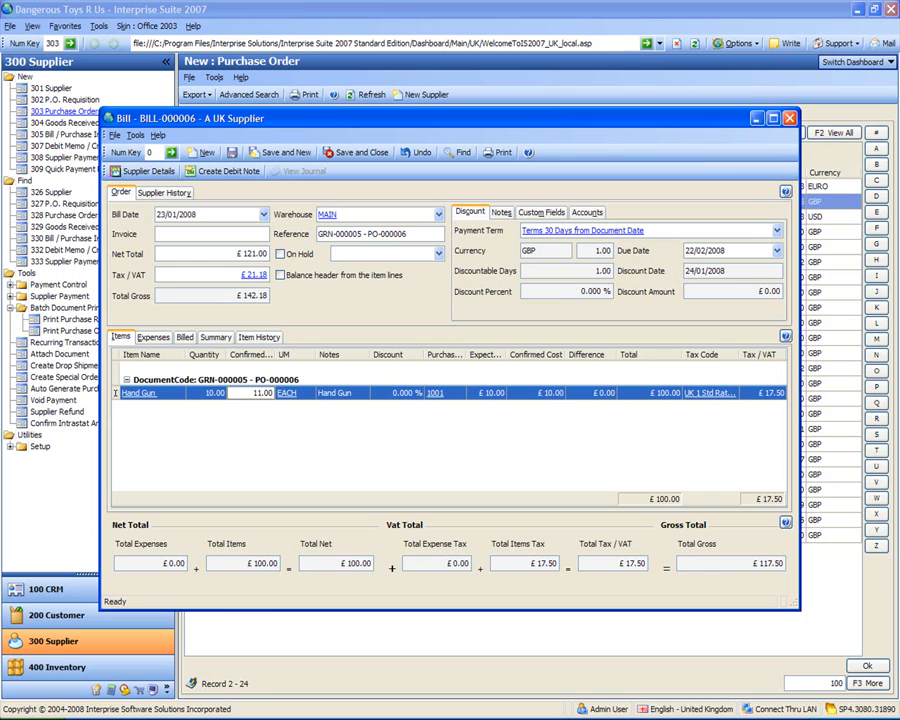
pyautogui.press('Tab')
pyautogui.click(548, 393)
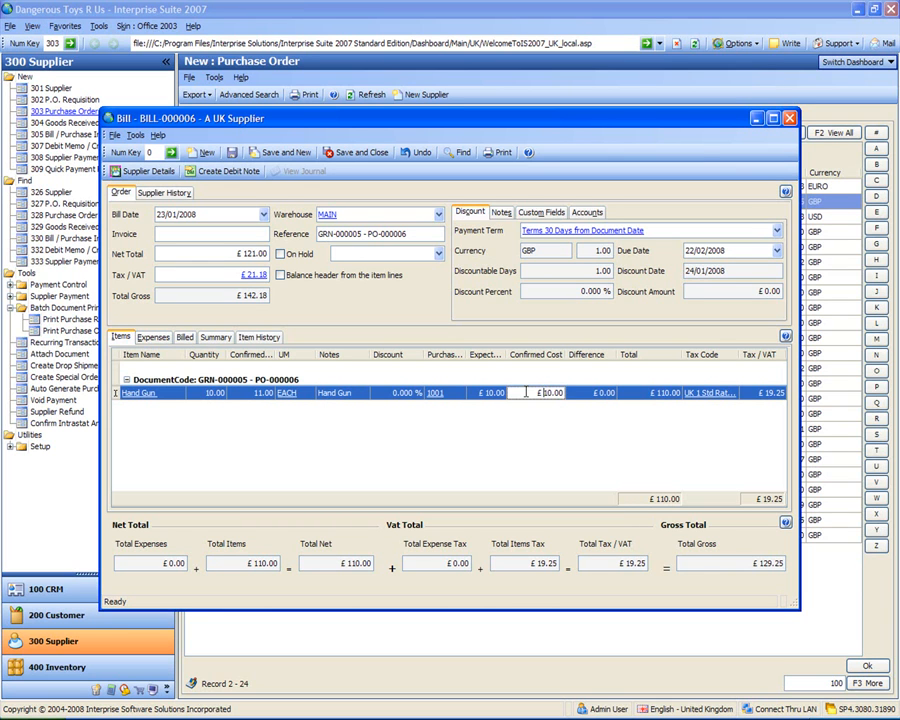
pyautogui.write('11')
pyautogui.press('Tab')
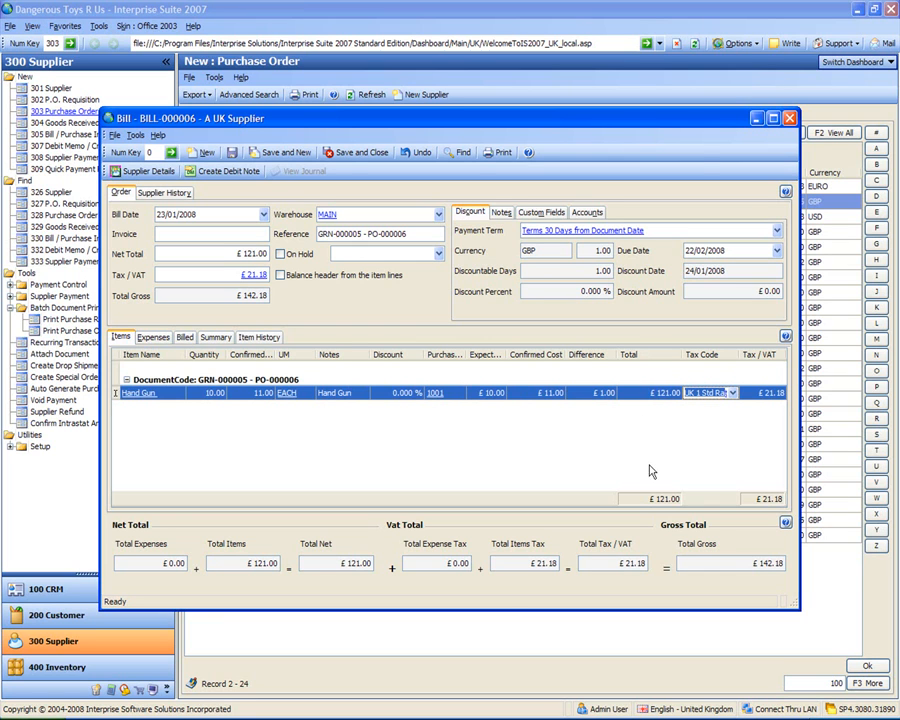
pyautogui.click(512, 429)
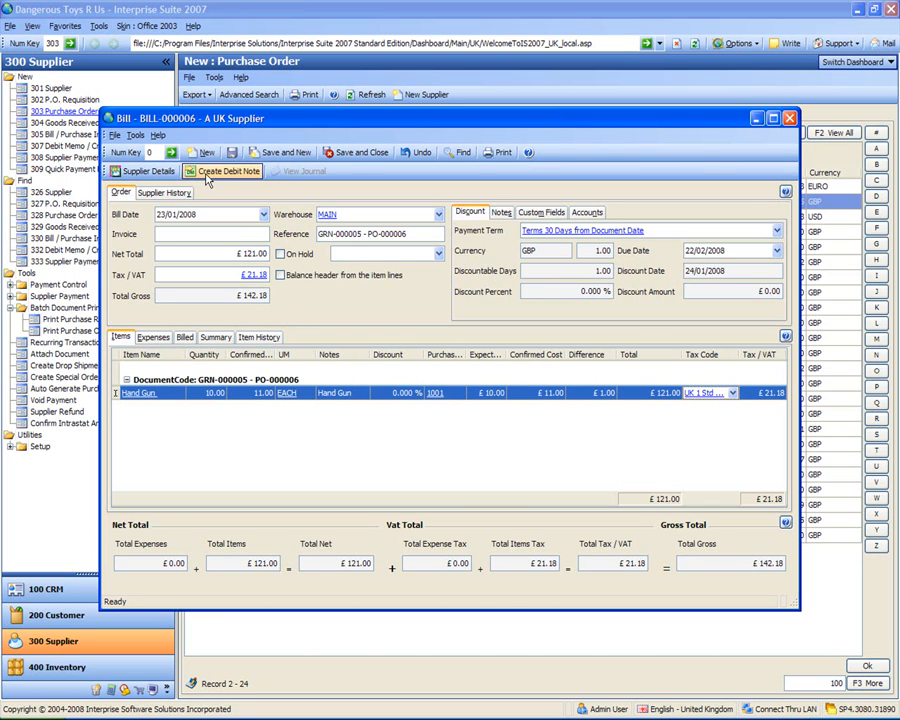
# - Create a debit note for the bill's Hand Gun cost and quantity differences and preview the debit memo printout
pyautogui.click(207, 178)
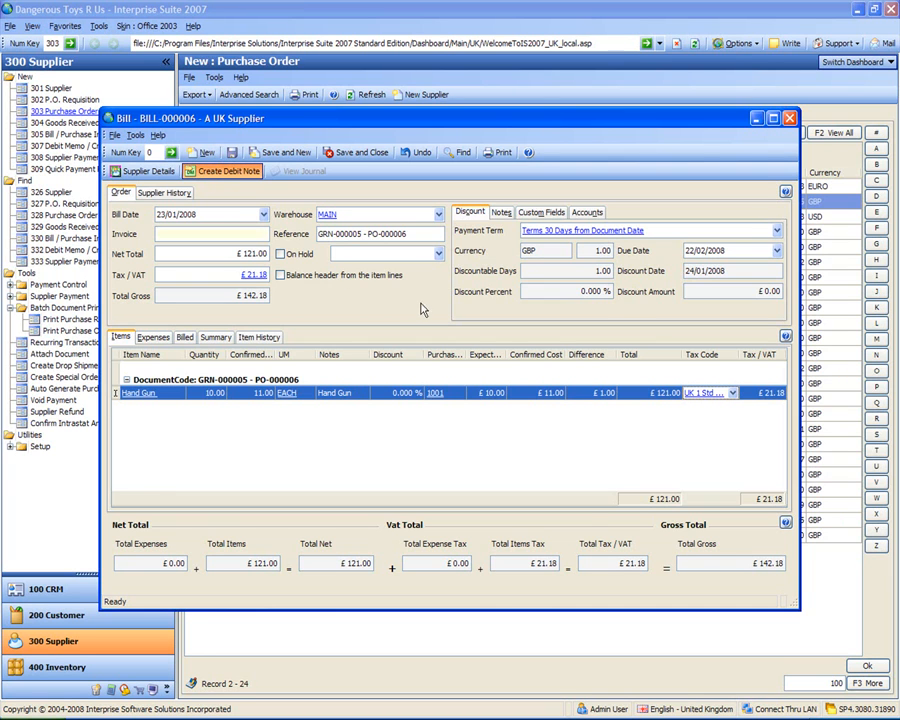
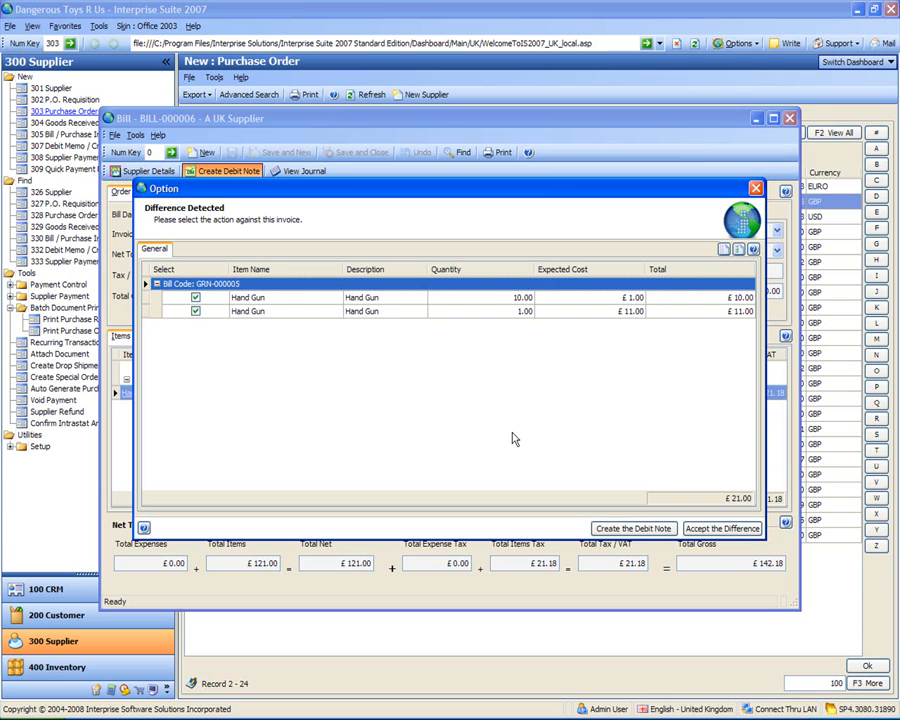
pyautogui.click(630, 529)
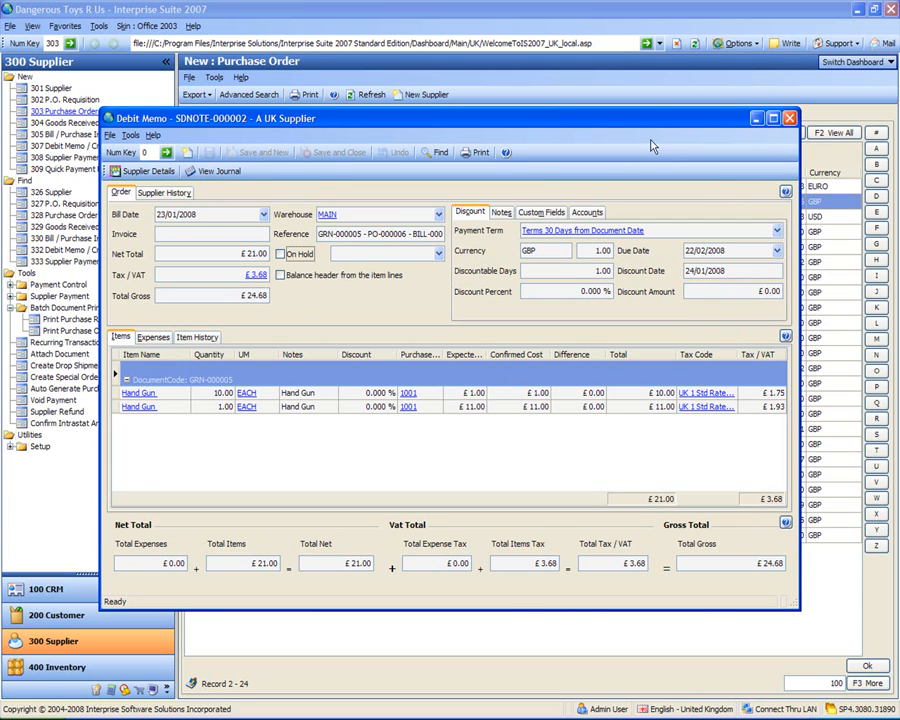
pyautogui.click(476, 152)
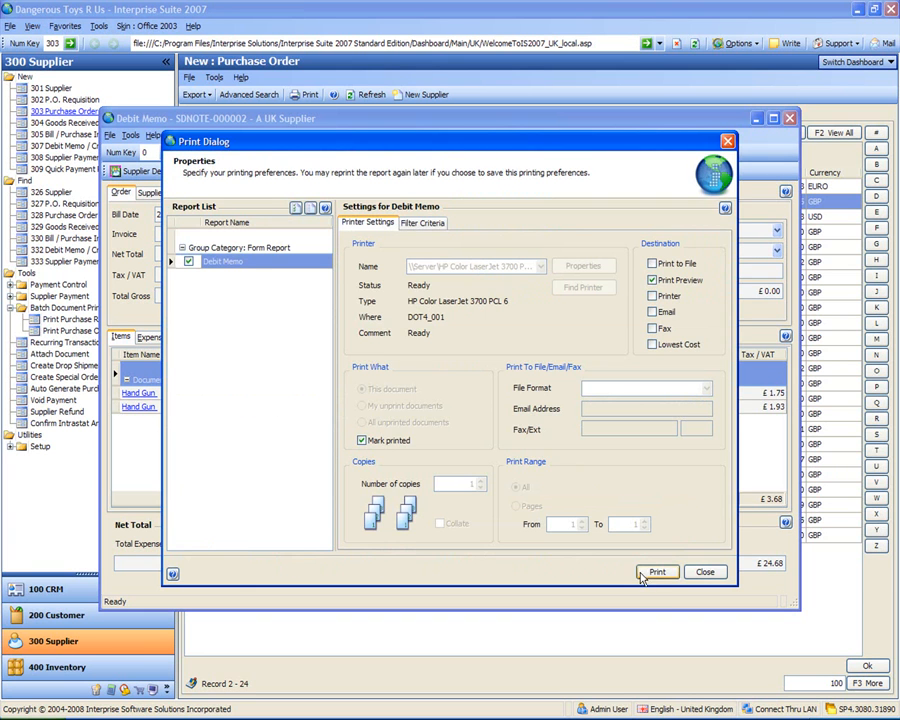
pyautogui.click(652, 572)
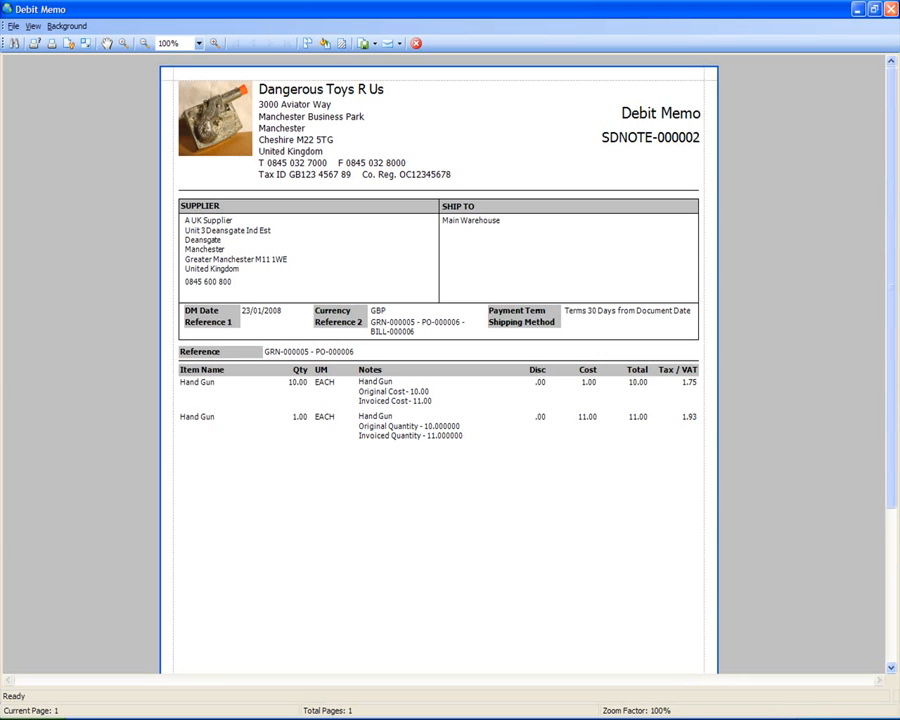
pyautogui.click(891, 9)
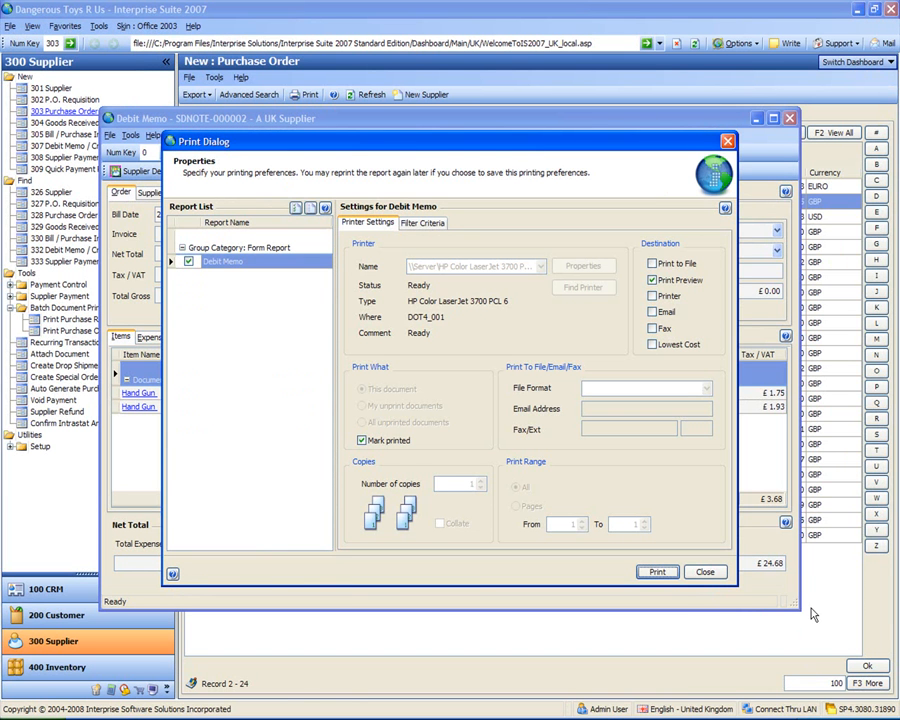
pyautogui.click(706, 574)
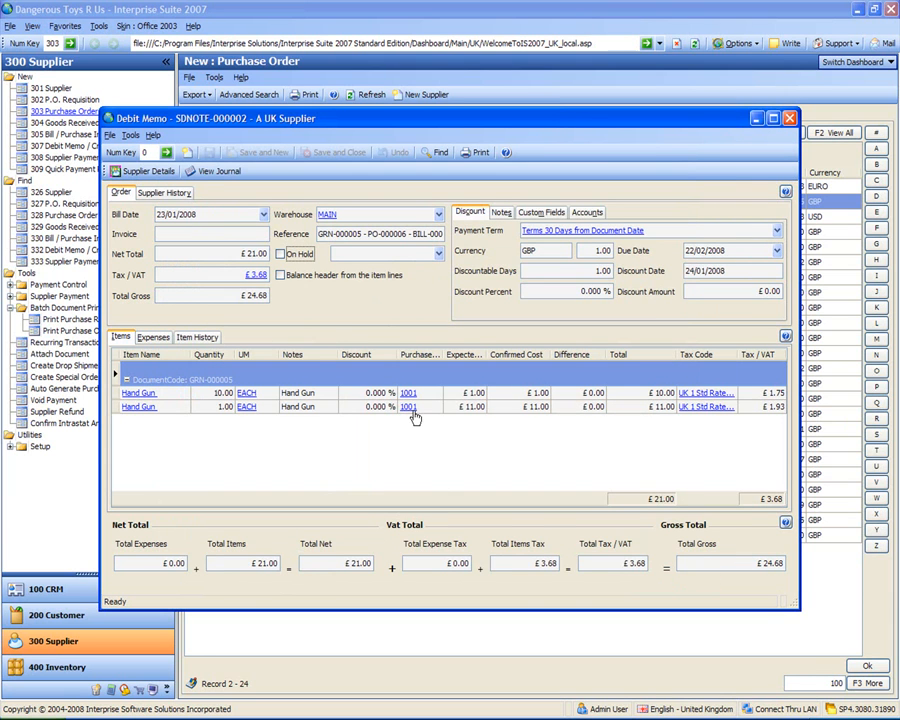
pyautogui.click(789, 118)
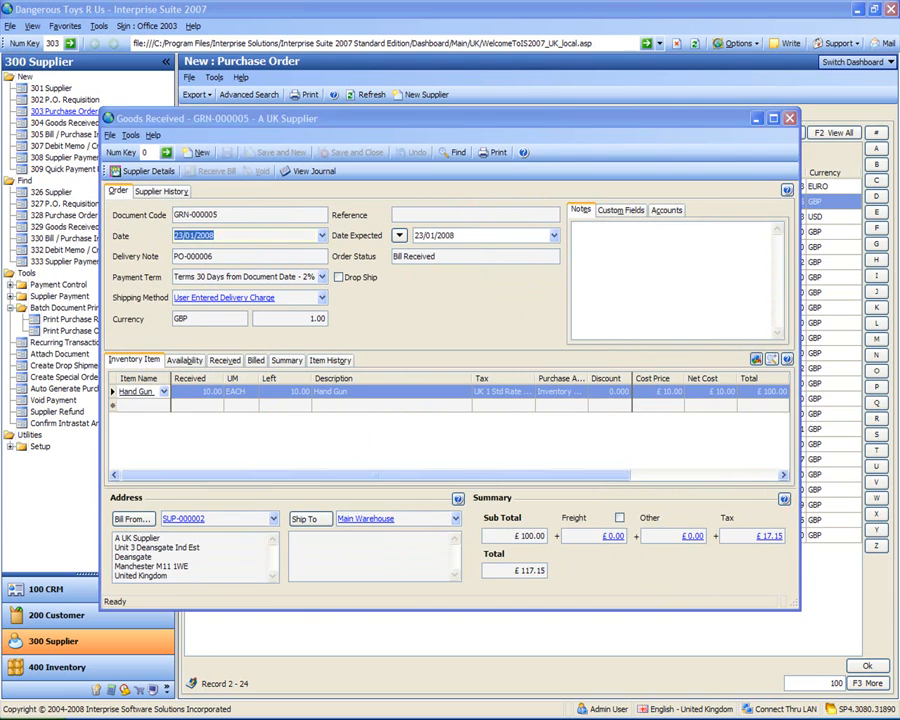
pyautogui.click(789, 118)
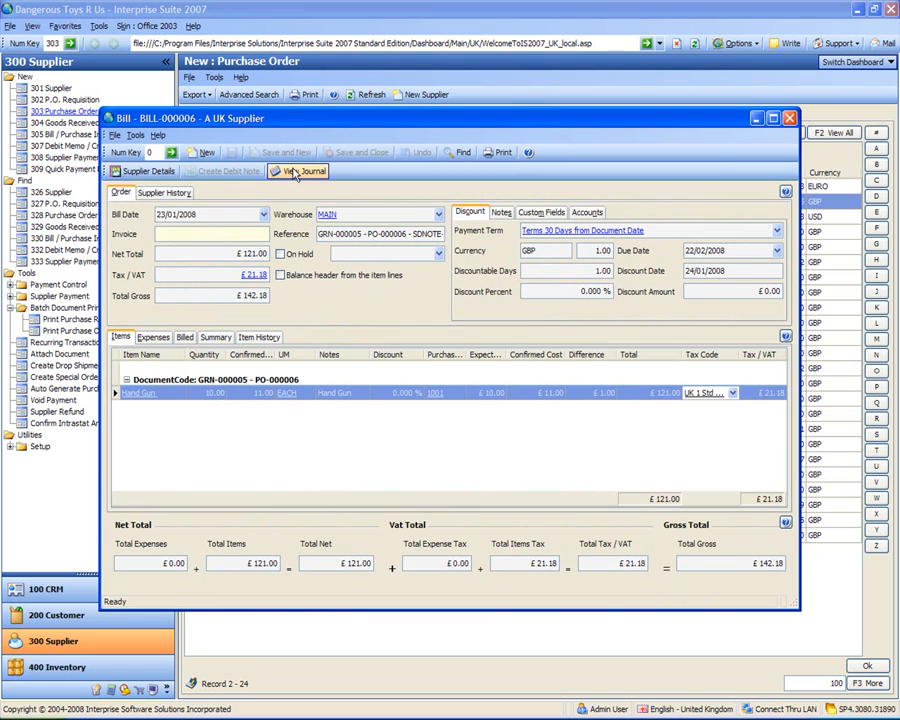
# - Review the journal of BILL-000006, checking the Over Invoiced Control entry
pyautogui.click(291, 170)
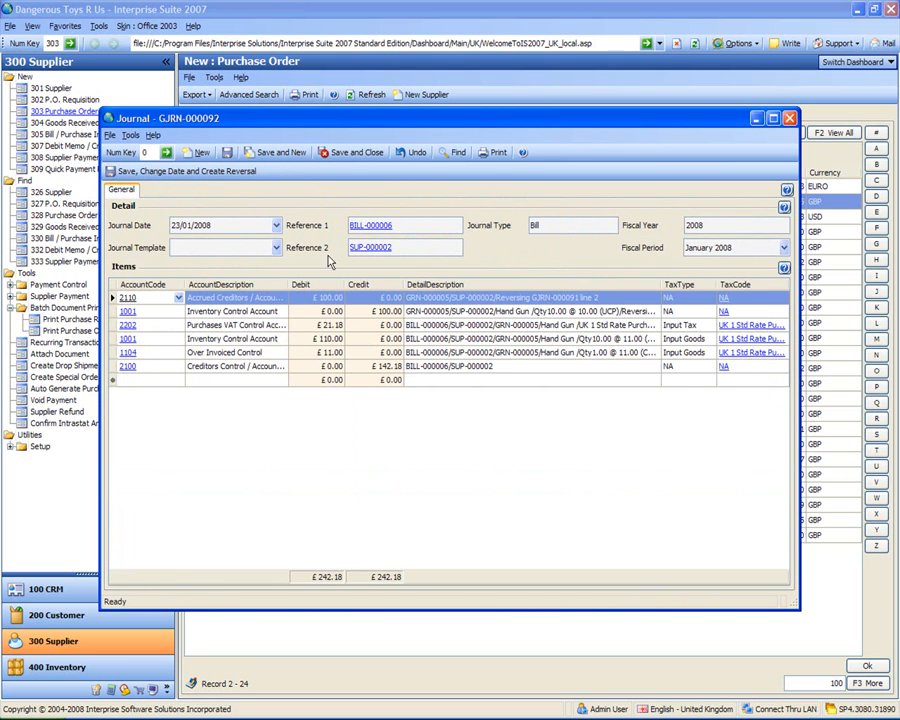
pyautogui.click(250, 352)
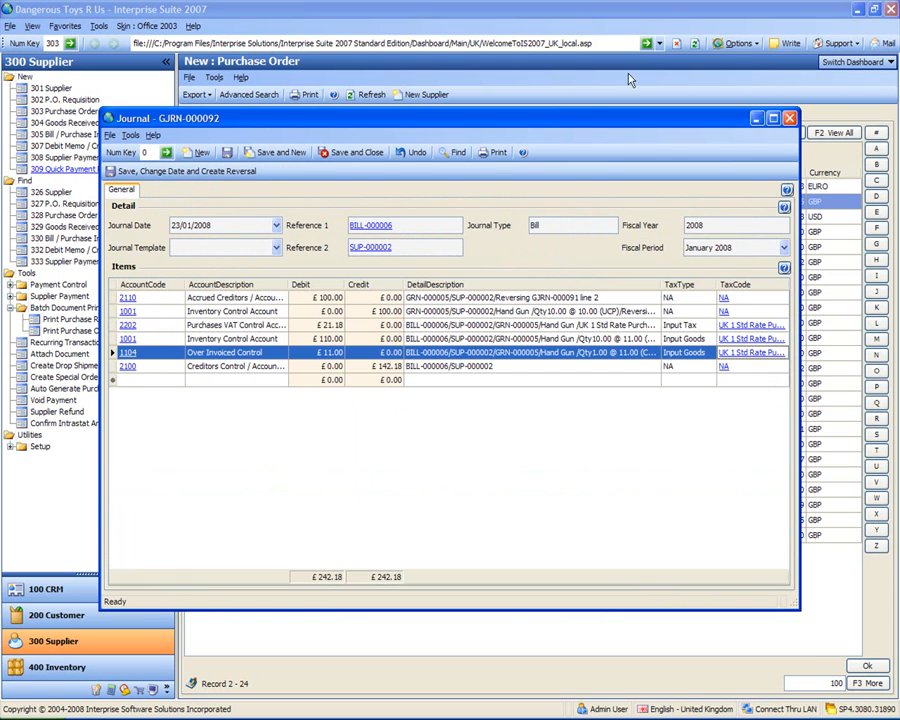
pyautogui.click(790, 118)
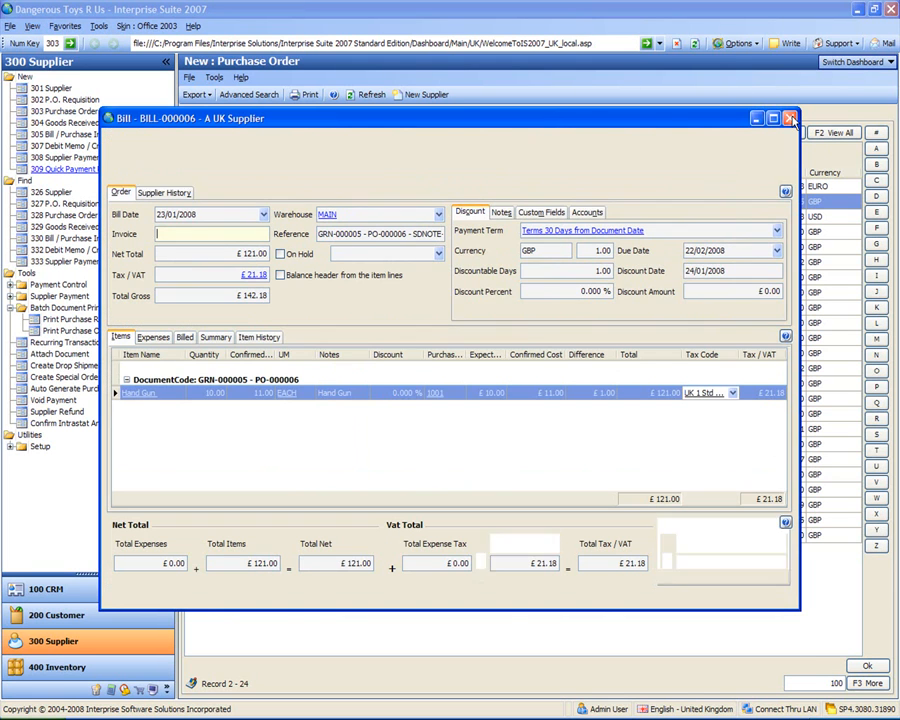
# - Open the Hand Gun item from the bill and examine the GRN-000005 transaction details in its item ledger
pyautogui.click(140, 413)
pyautogui.doubleClick(137, 393)
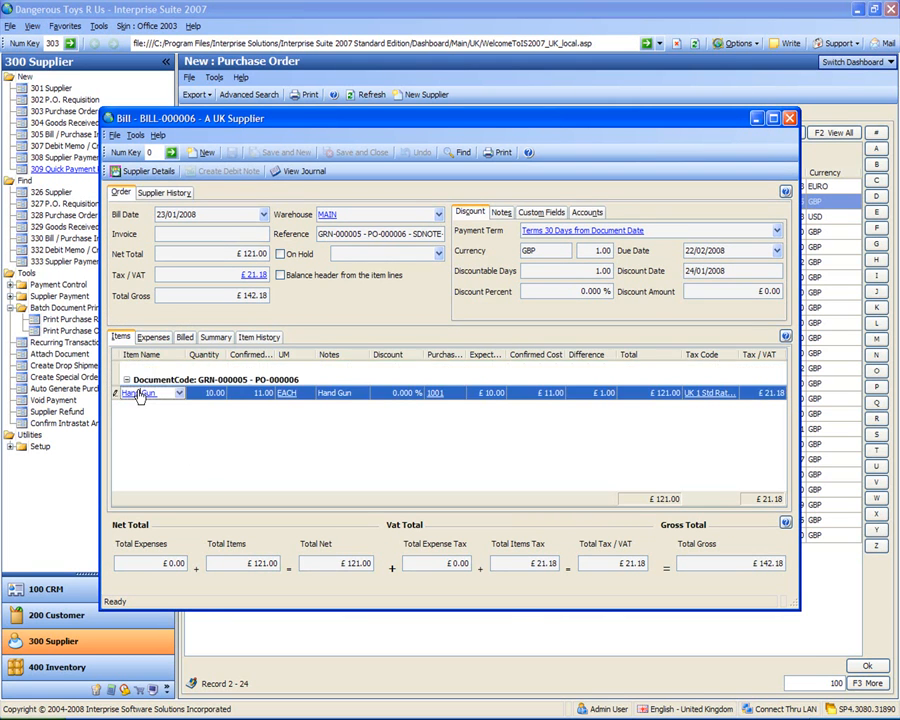
pyautogui.doubleClick(497, 394)
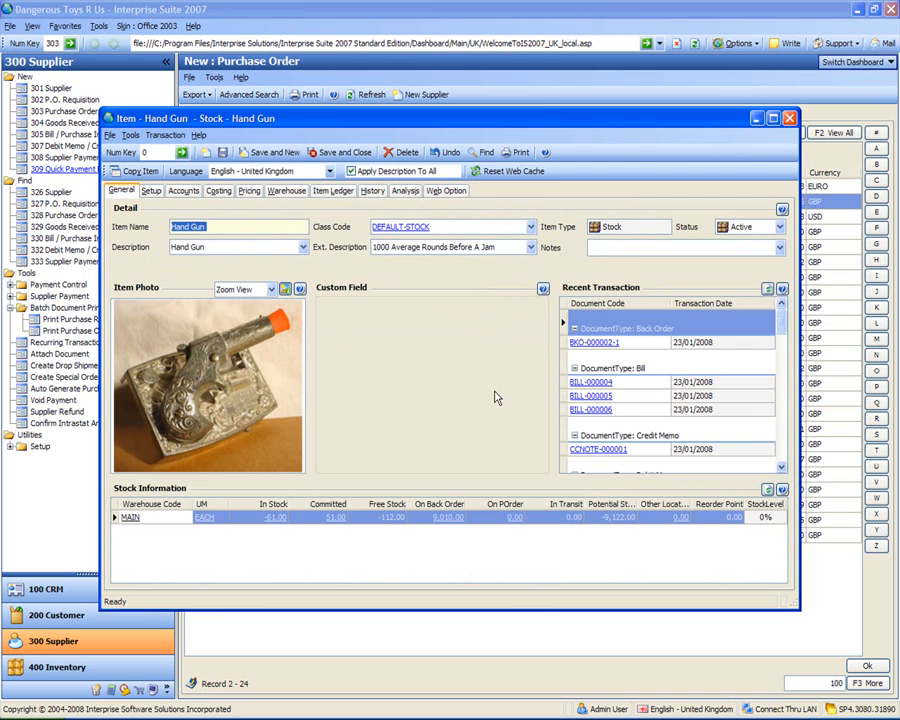
pyautogui.click(334, 191)
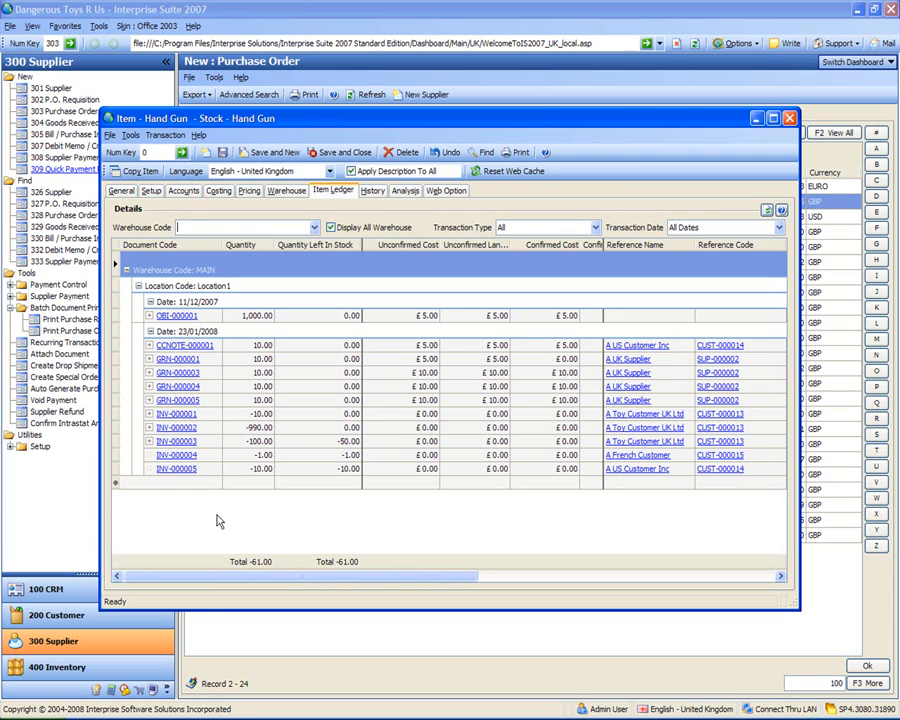
pyautogui.click(184, 515)
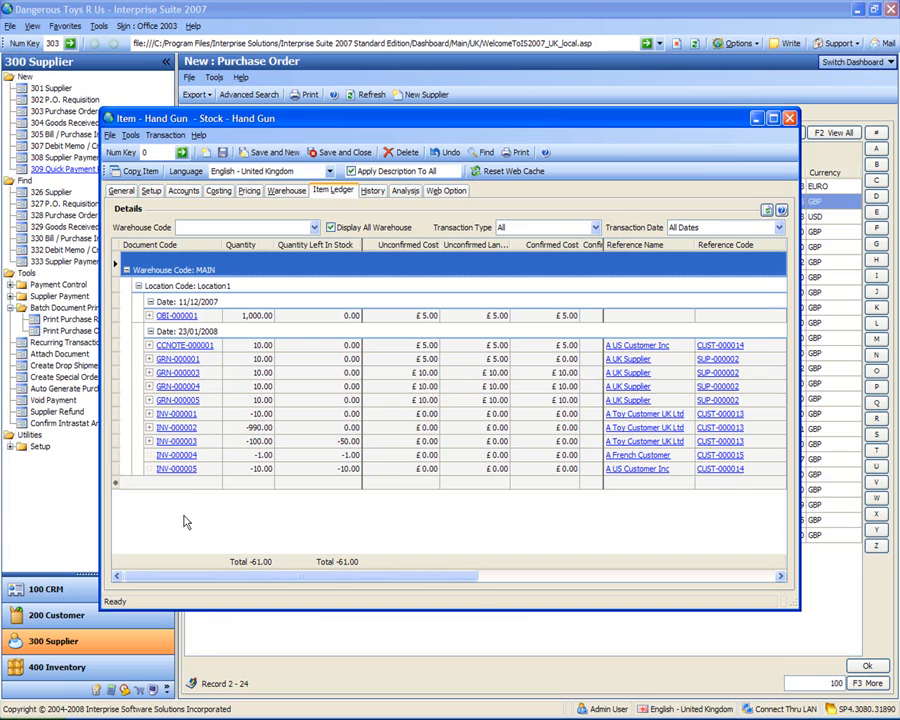
pyautogui.click(150, 401)
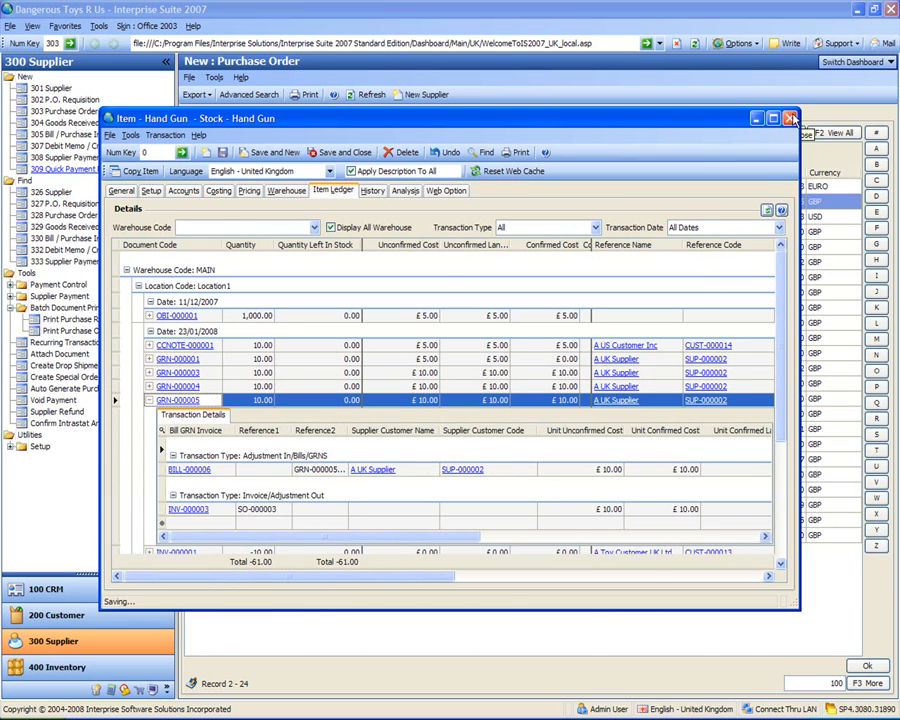
# - Close the open Hand Gun item, BILL-000006 bill and GRN-000005 goods received records
pyautogui.click(790, 119)
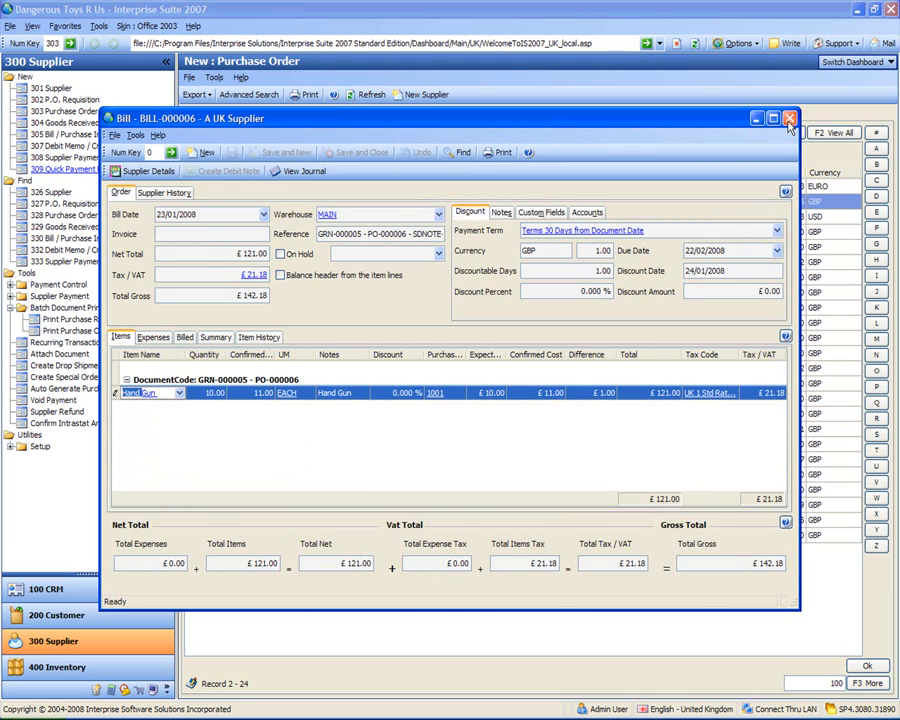
pyautogui.click(790, 119)
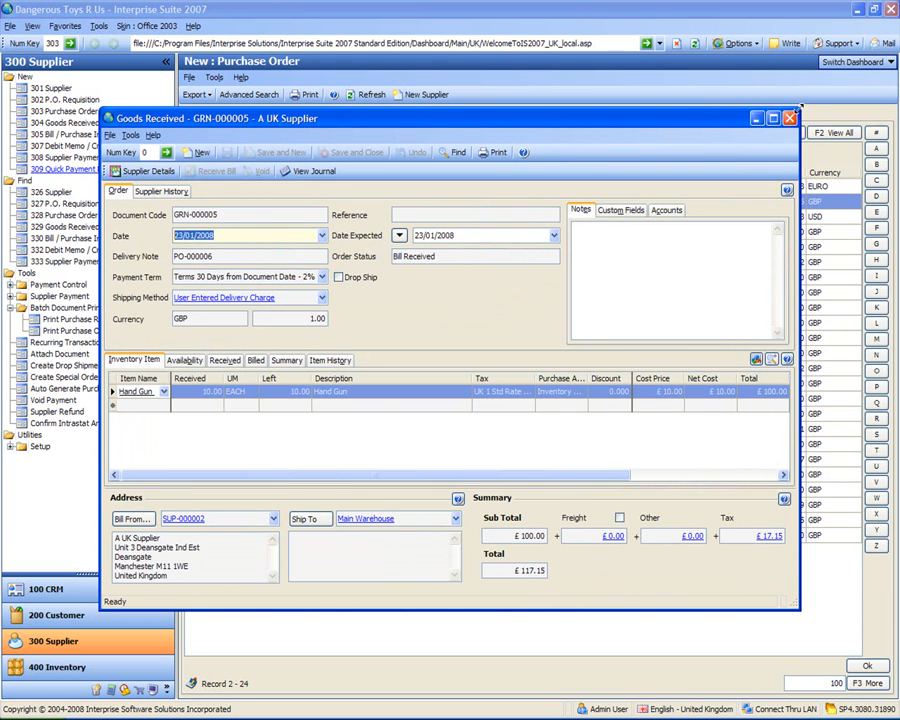
pyautogui.click(790, 119)
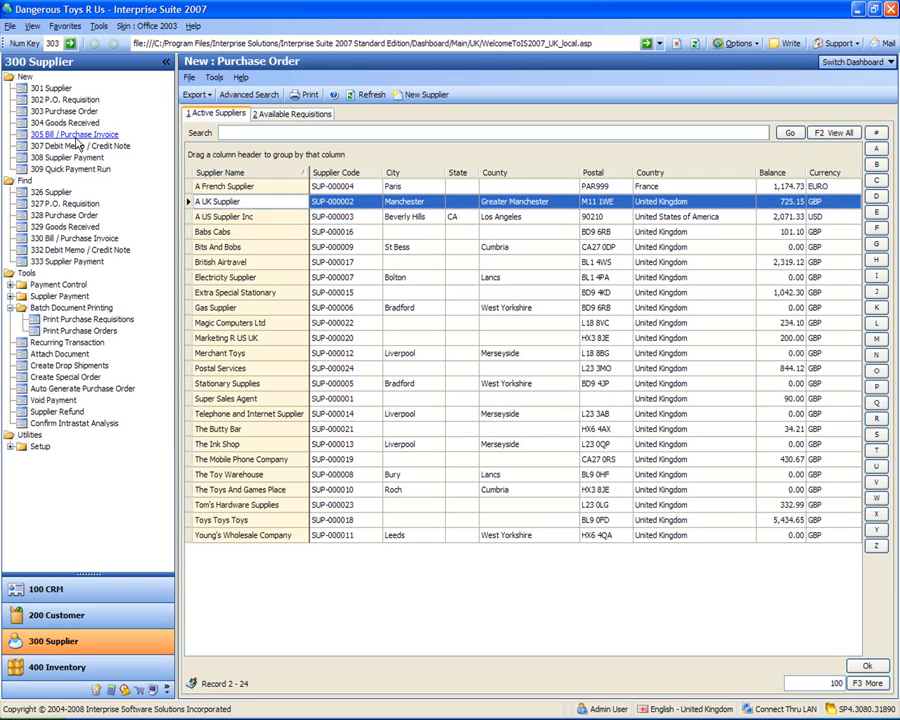
# - Start a new debit memo / credit note for A UK Supplier
pyautogui.click(68, 148)
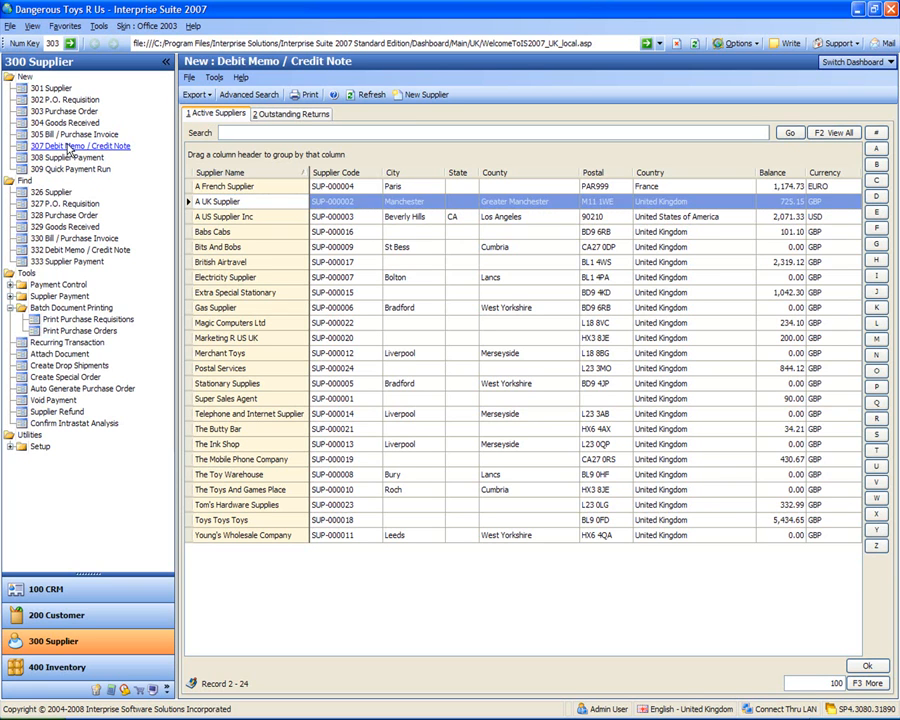
pyautogui.click(369, 248)
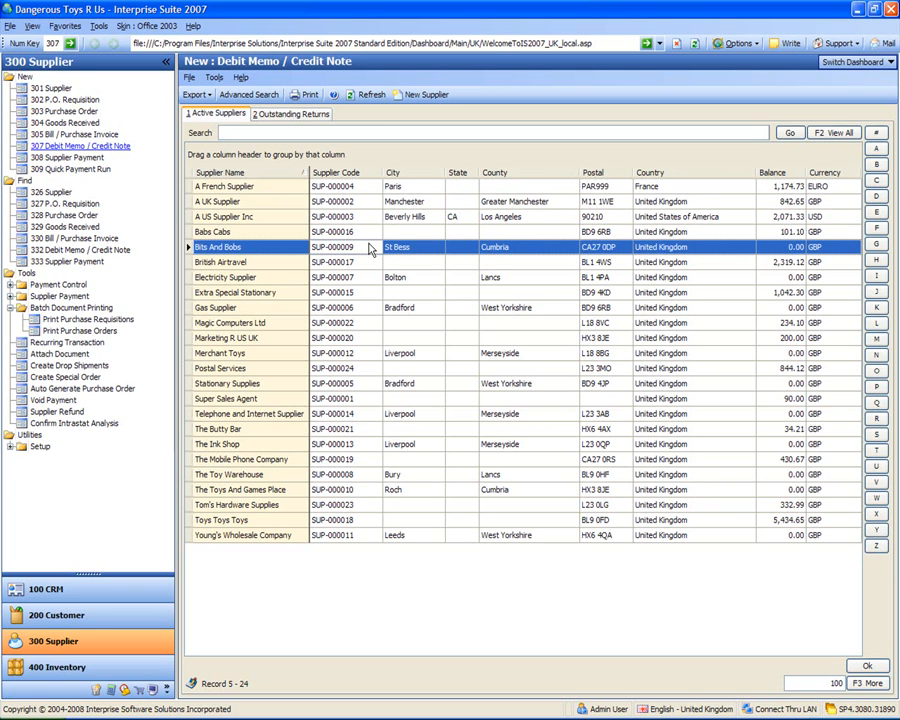
pyautogui.doubleClick(262, 202)
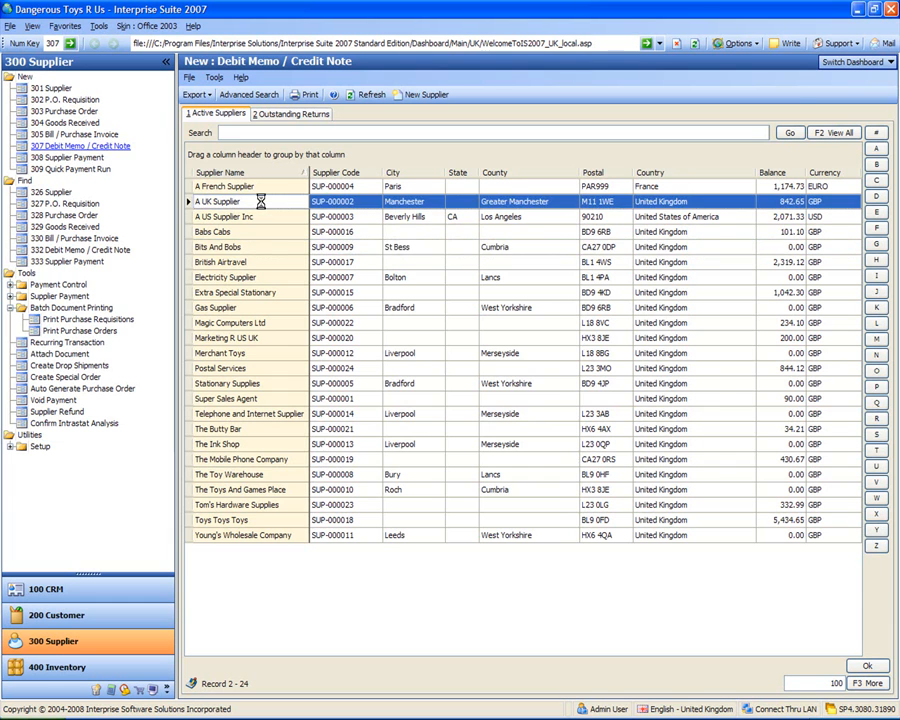
# - Set the debit memo's net total to £10.00, then save and close the memo
pyautogui.press('Tab')
pyautogui.press('Tab')
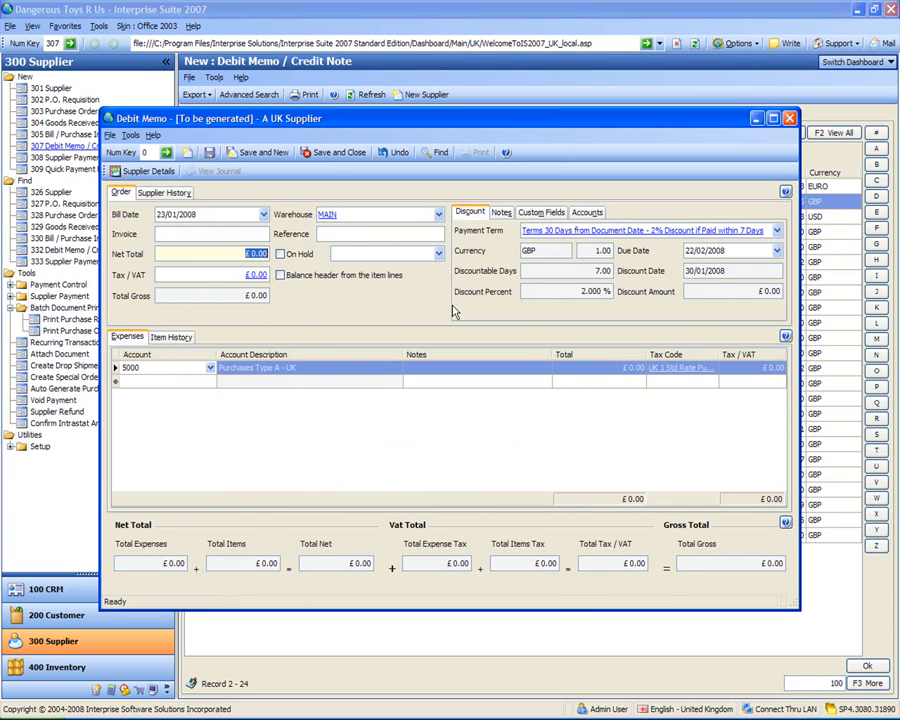
pyautogui.write('10')
pyautogui.press('Tab')
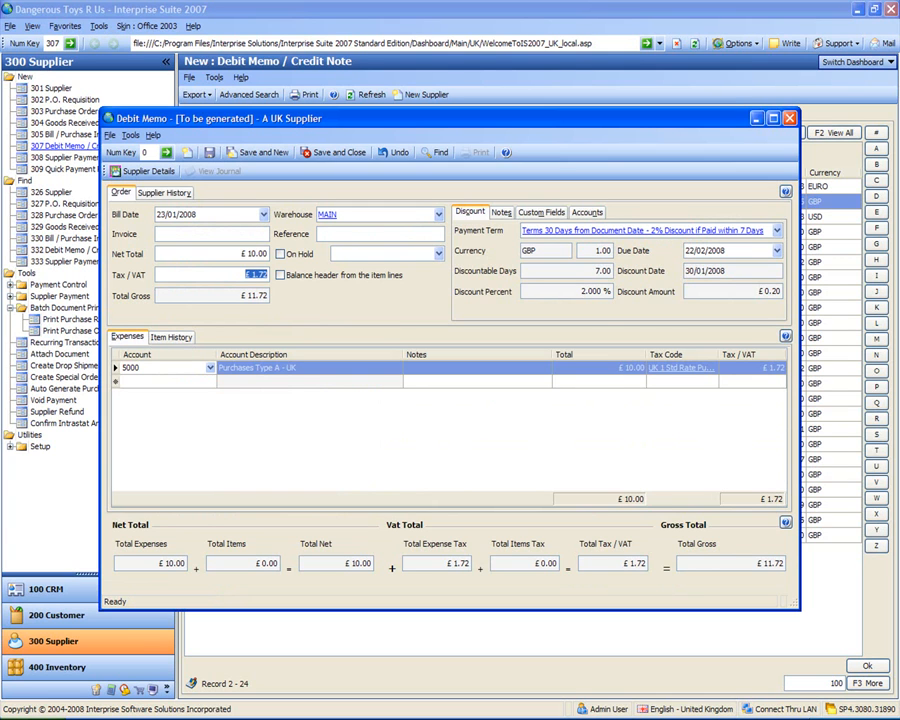
pyautogui.click(500, 420)
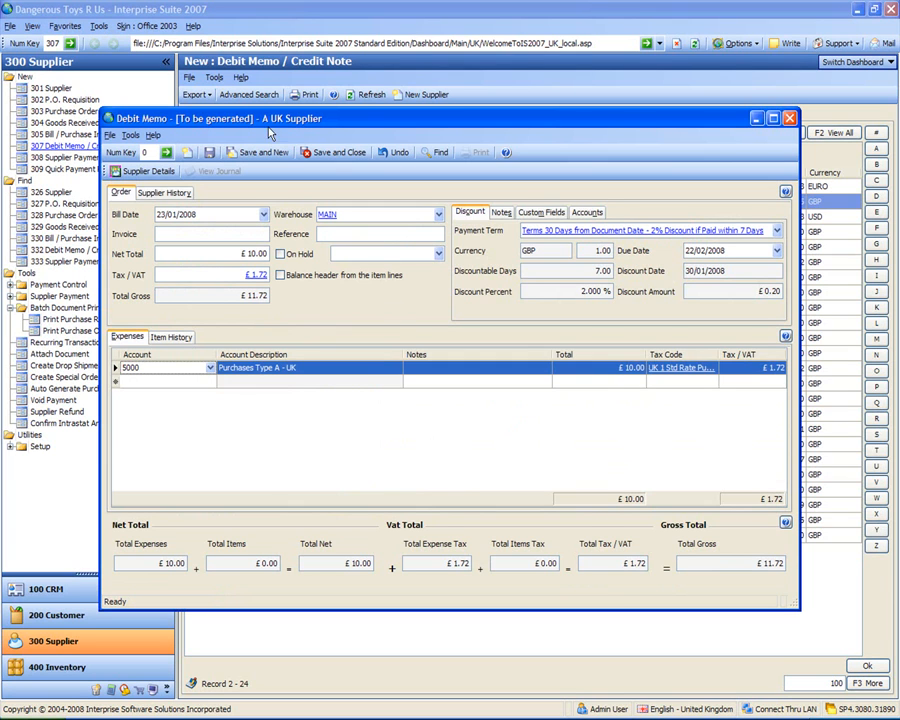
pyautogui.click(333, 153)
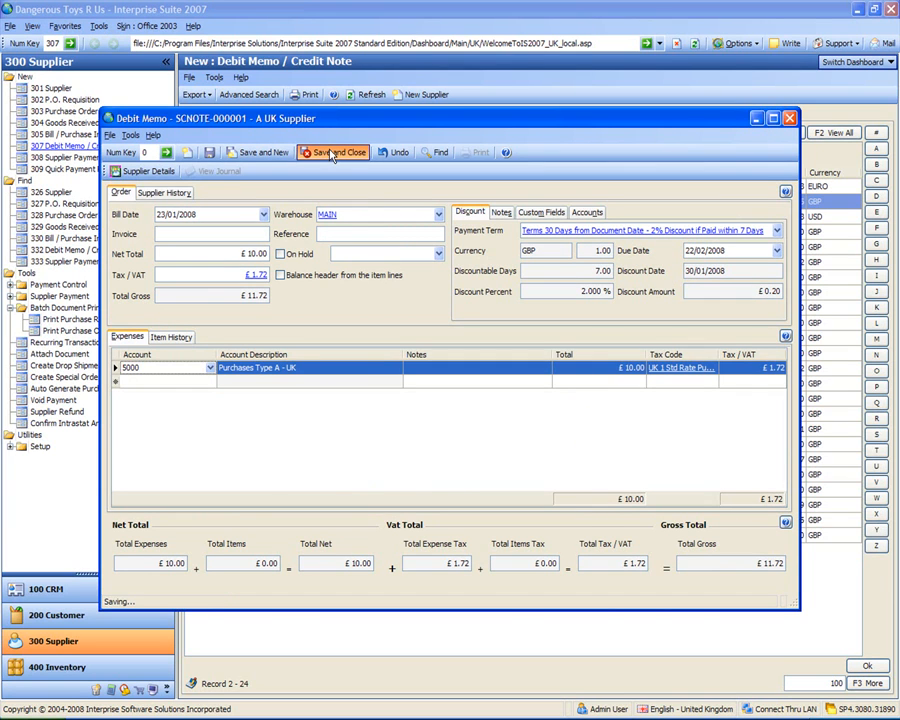
pyautogui.click(385, 262)
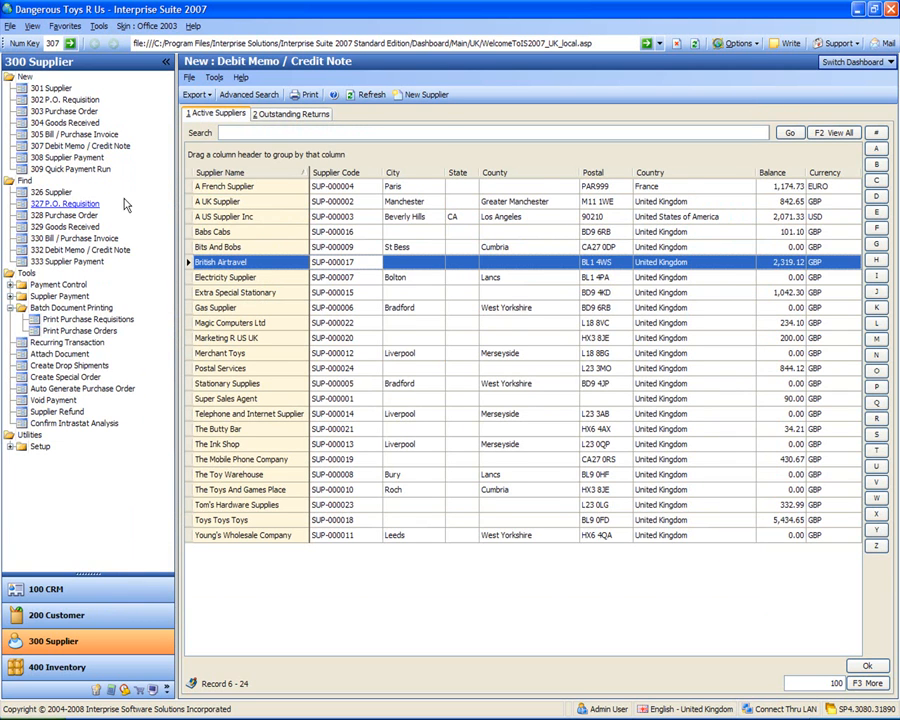
# - Start a new supplier payment for A UK Supplier
pyautogui.click(45, 158)
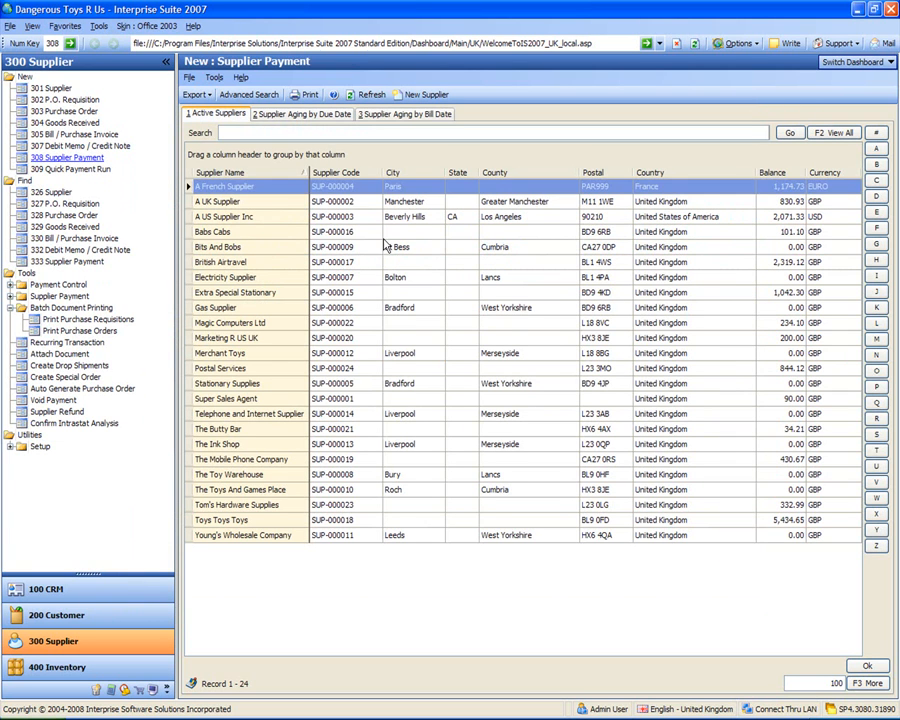
pyautogui.click(546, 297)
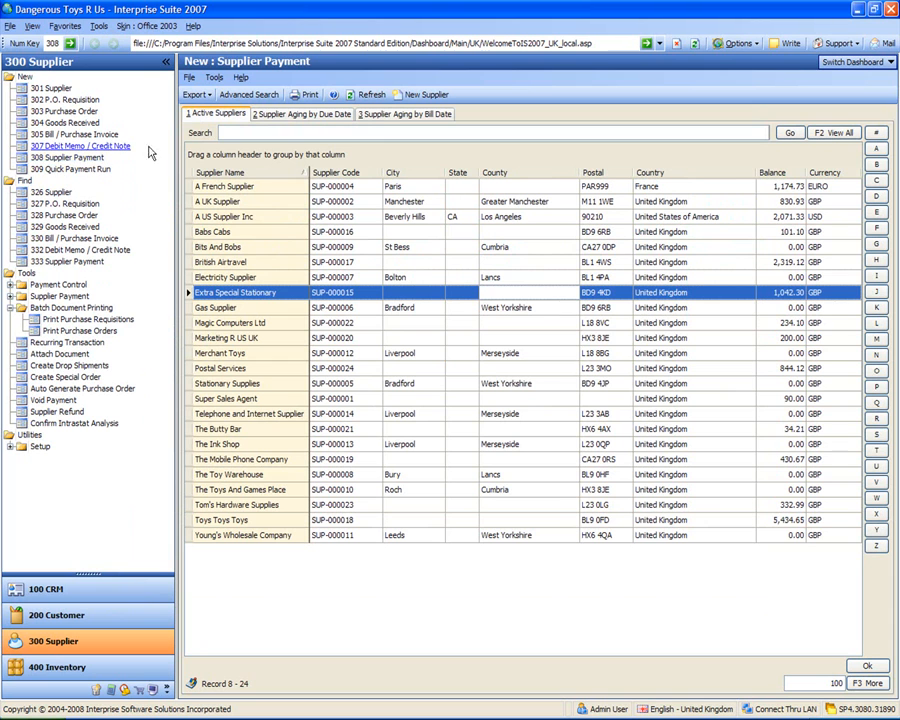
pyautogui.click(241, 204)
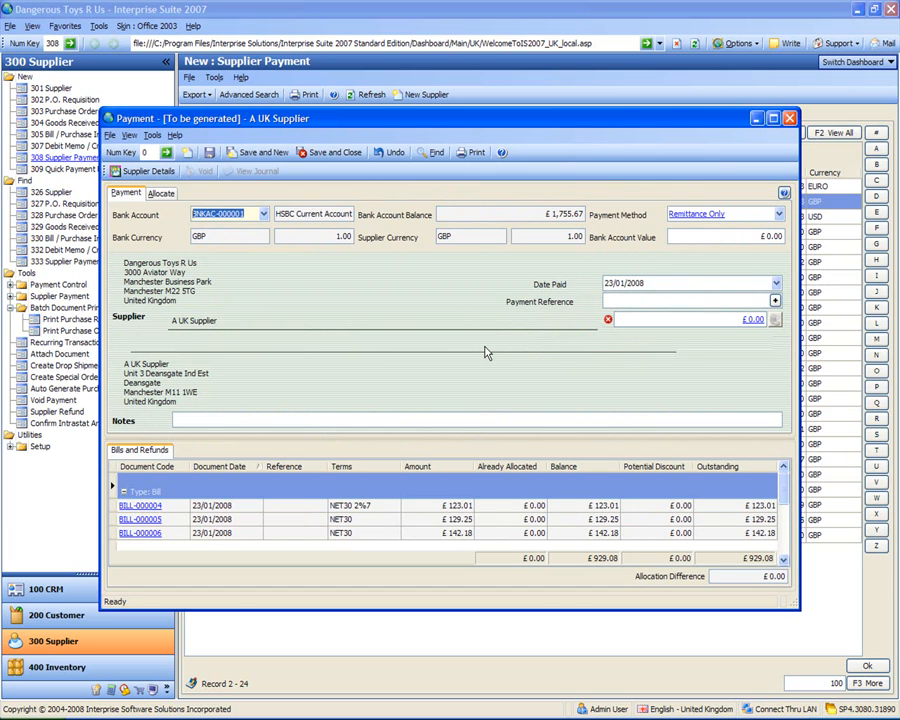
# - Enter a payment amount of £100.00 with payment reference 001 and save the supplier payment
pyautogui.click(745, 320)
pyautogui.write('100')
pyautogui.press('Tab')
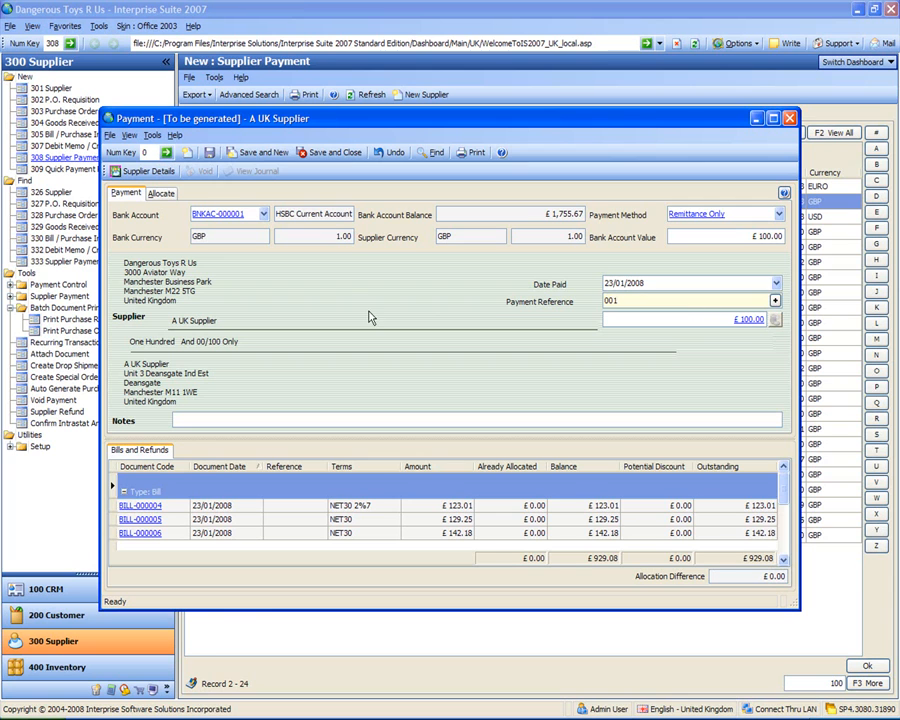
pyautogui.click(209, 153)
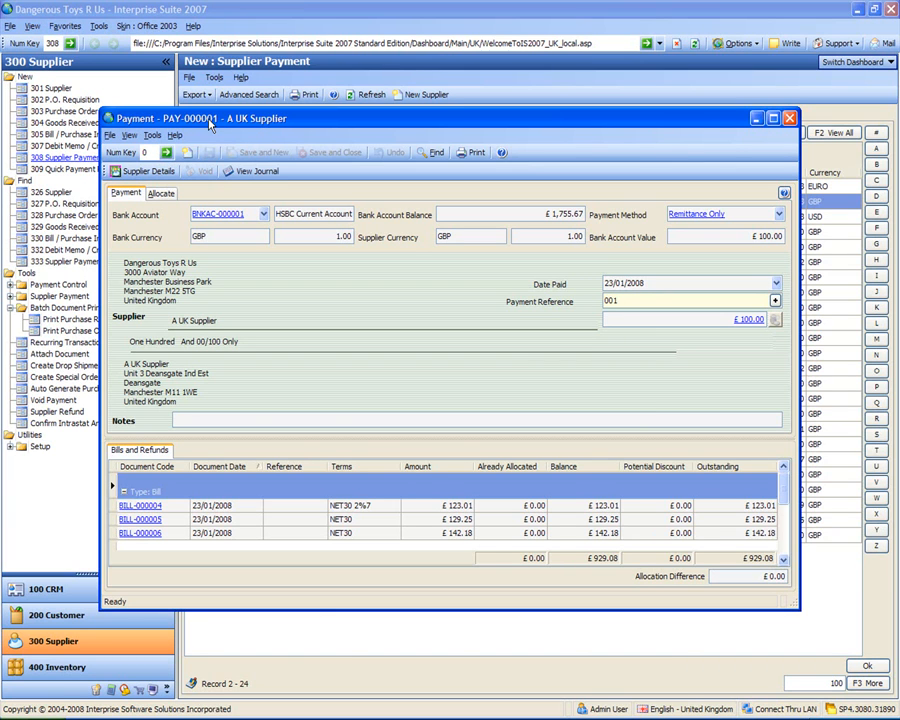
# - Allocate the £100.00 payment to opening invoice OBS-000001, save the allocation and close it
pyautogui.click(164, 194)
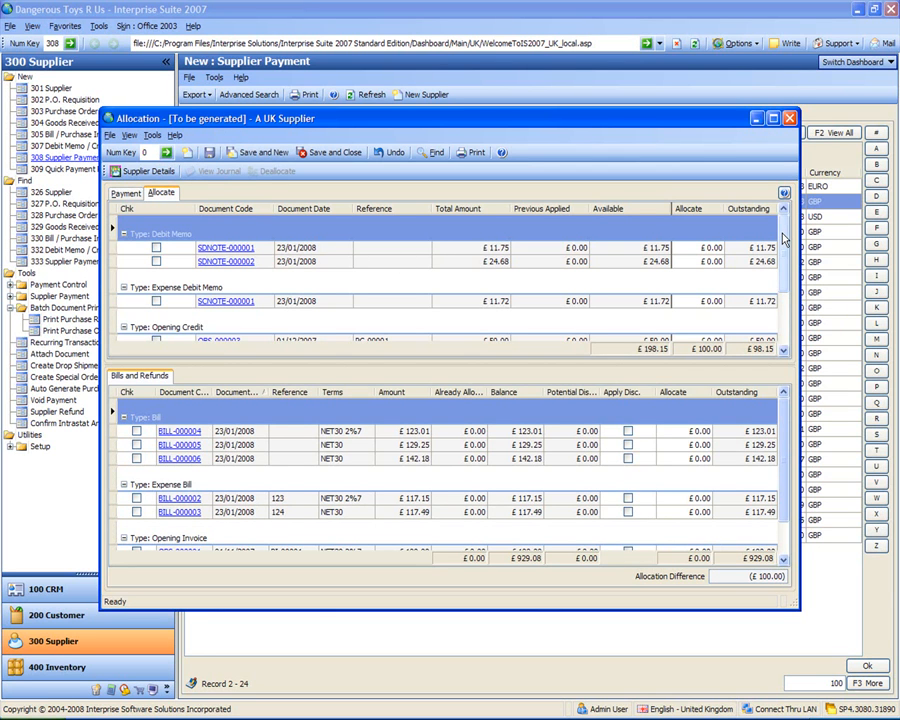
pyautogui.scroll(-3, 785, 238)
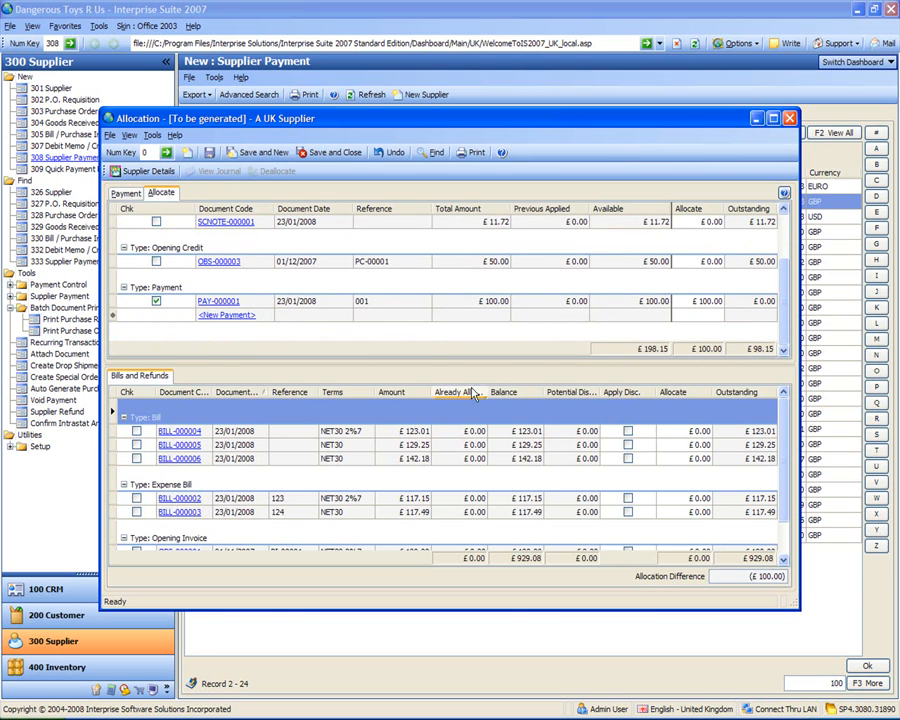
pyautogui.scroll(-1, 787, 445)
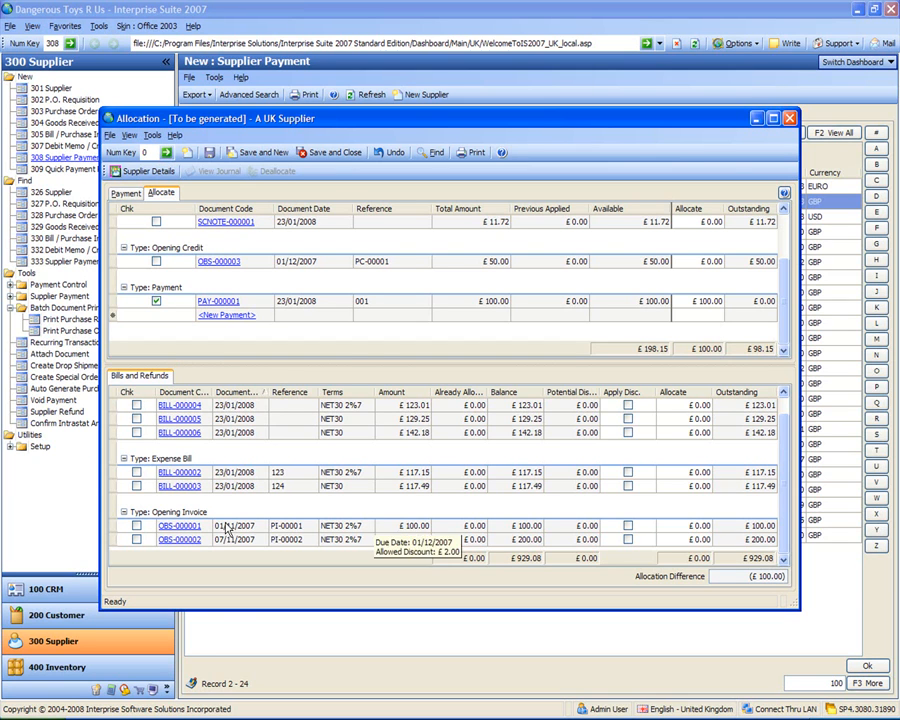
pyautogui.click(137, 526)
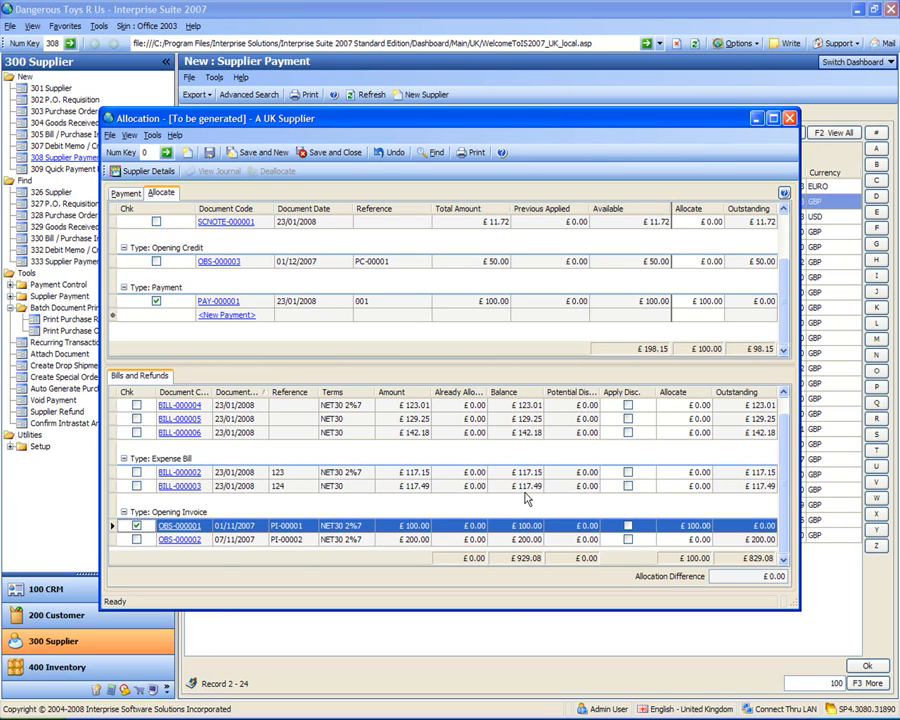
pyautogui.click(210, 152)
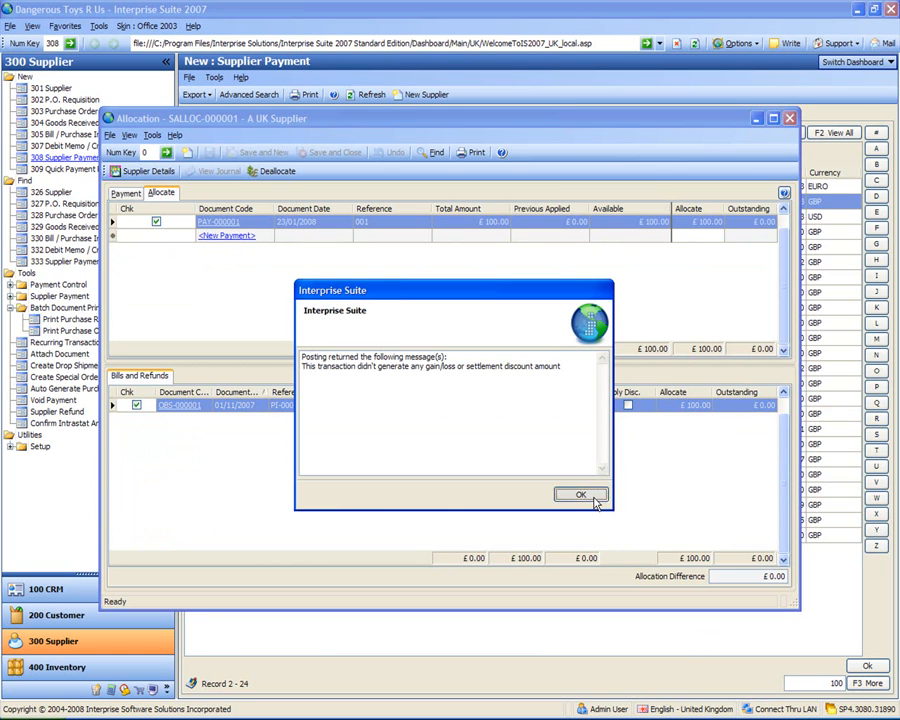
pyautogui.click(590, 496)
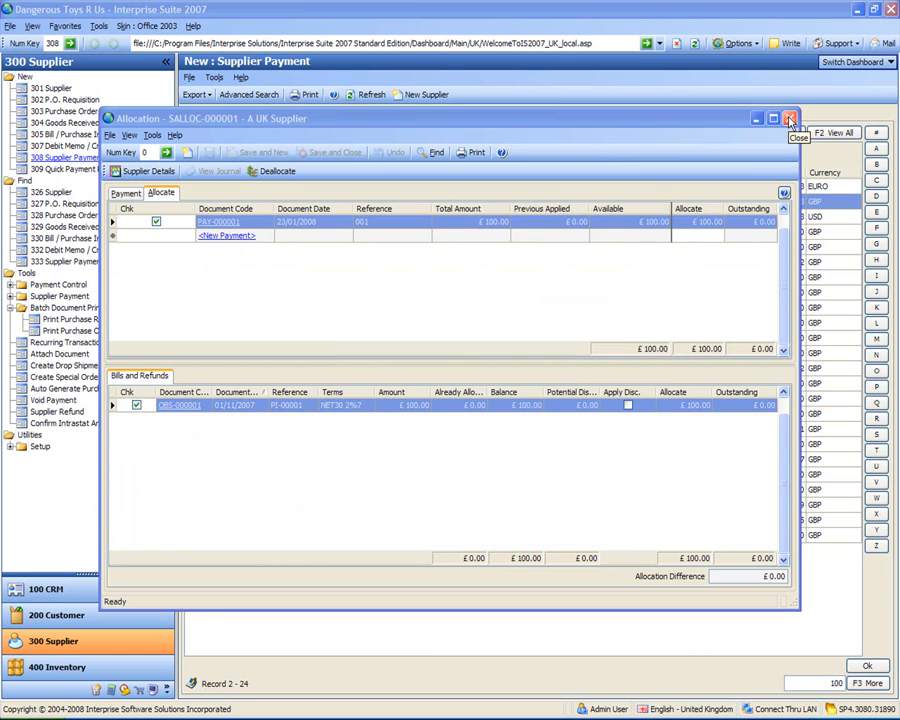
pyautogui.click(790, 121)
pyautogui.click(469, 371)
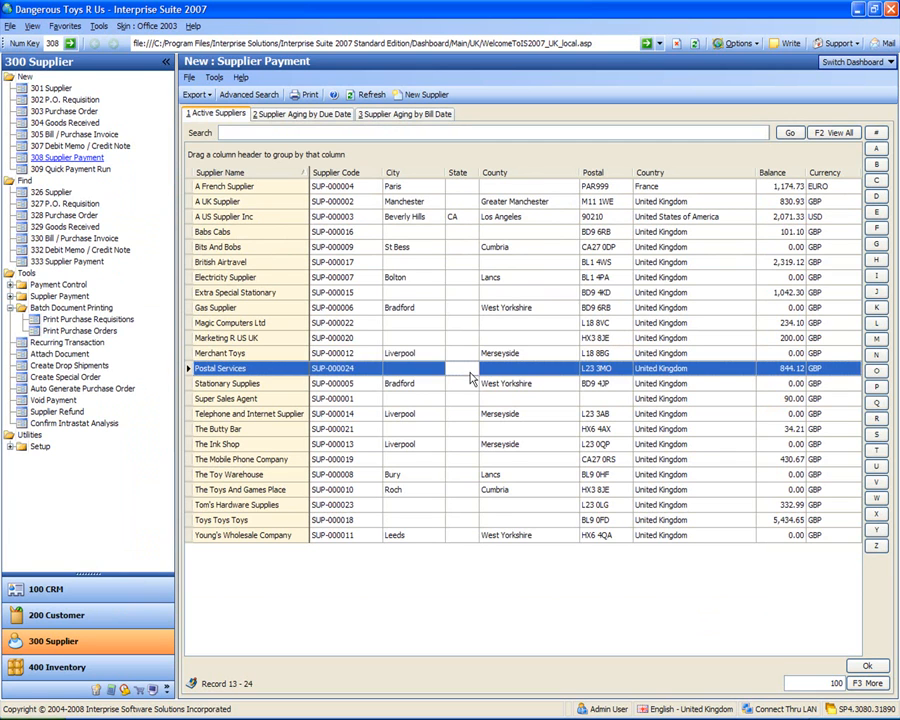
pyautogui.click(266, 281)
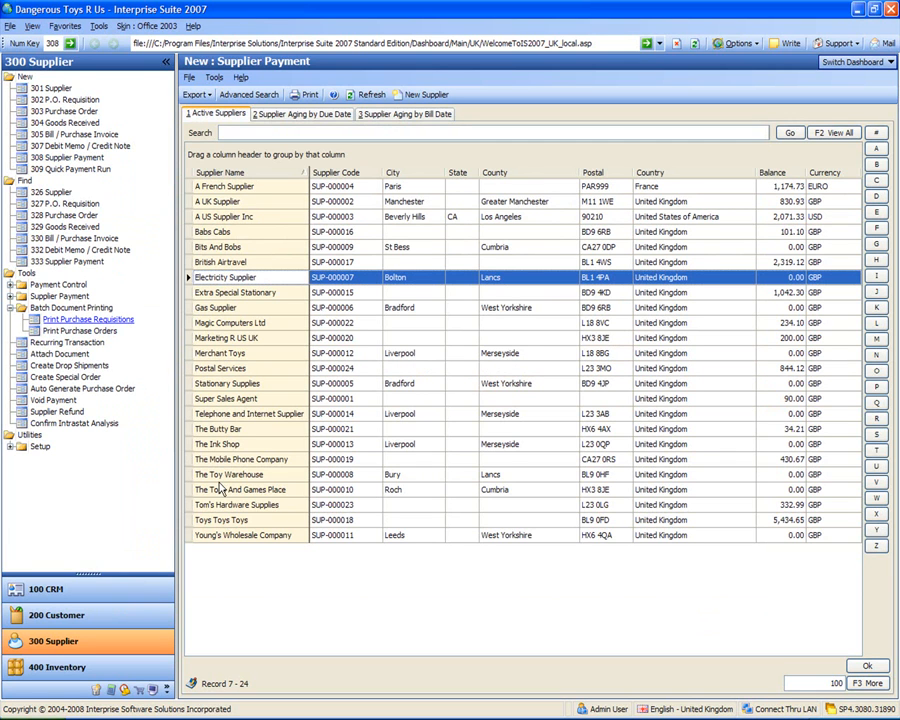
# - Find the Bullets stock item in the inventory module and open its record
pyautogui.click(99, 677)
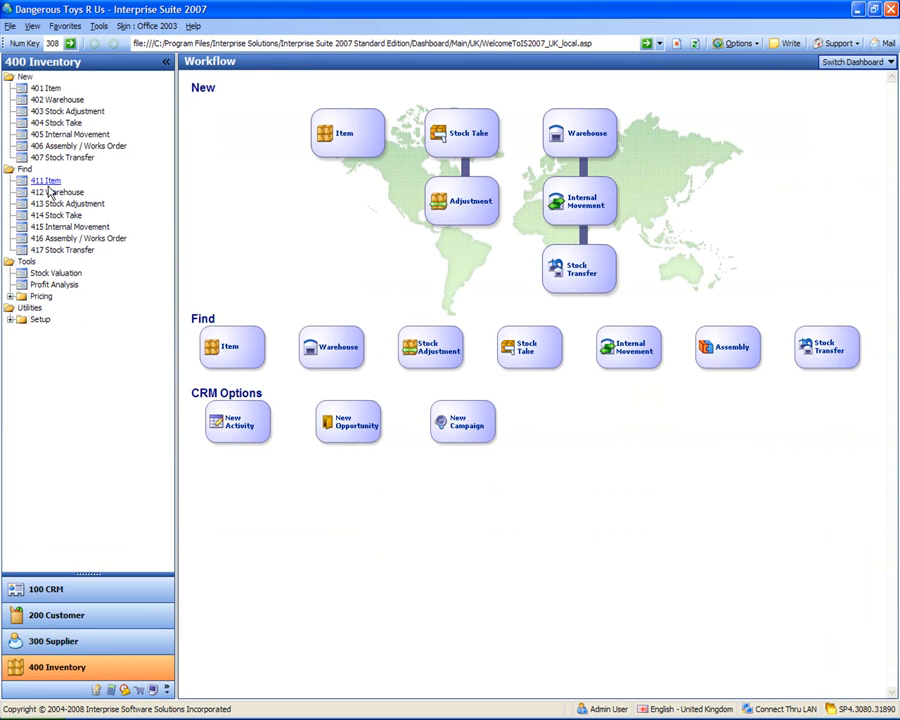
pyautogui.click(46, 181)
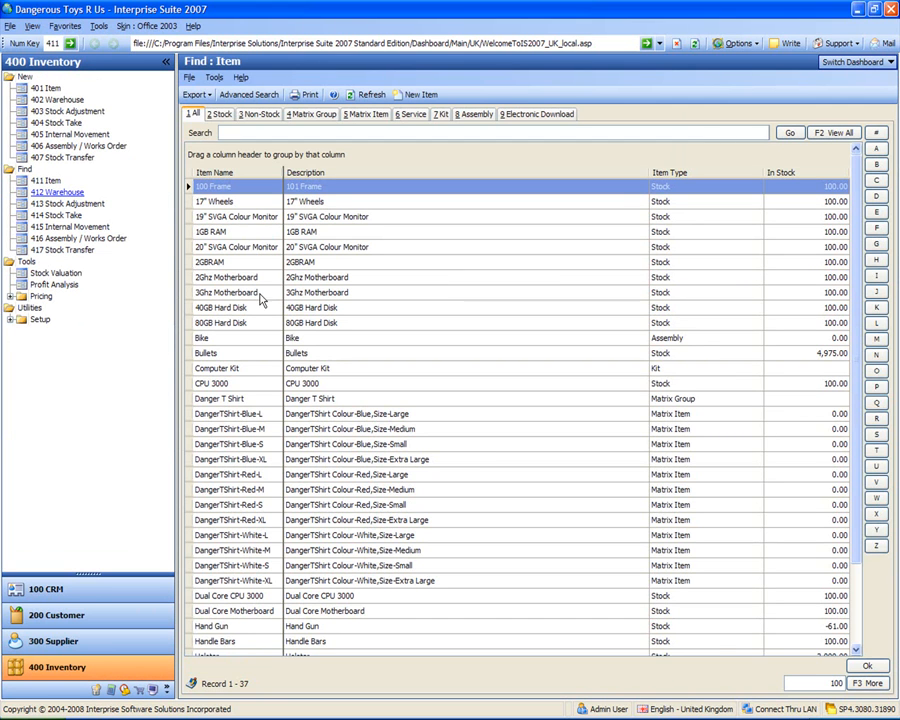
pyautogui.doubleClick(228, 353)
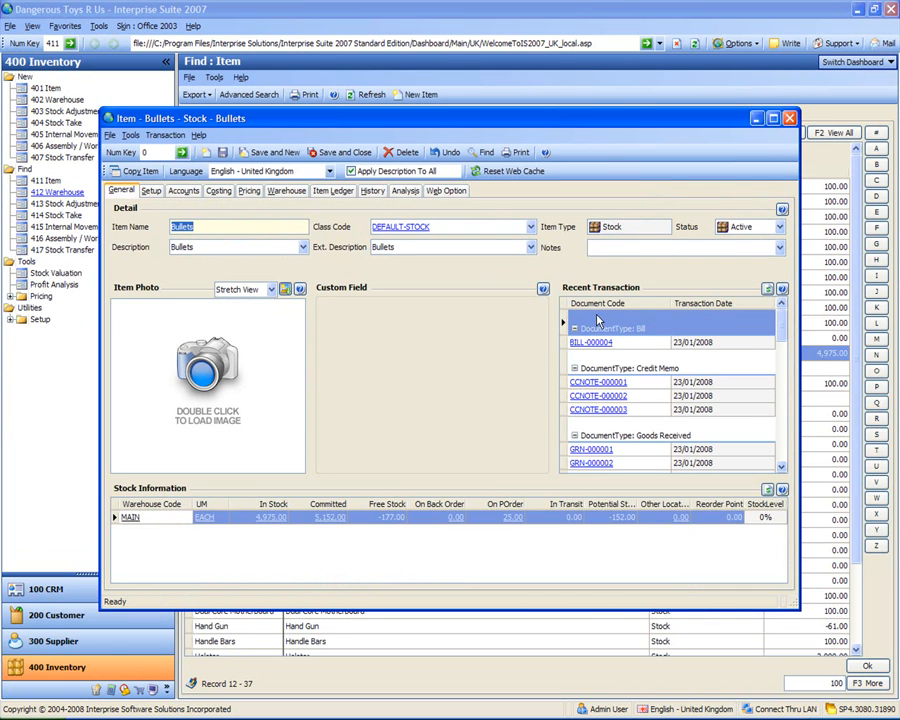
# - Delete all existing suppliers from the Bullets item's promotional pricing under costing
pyautogui.click(219, 191)
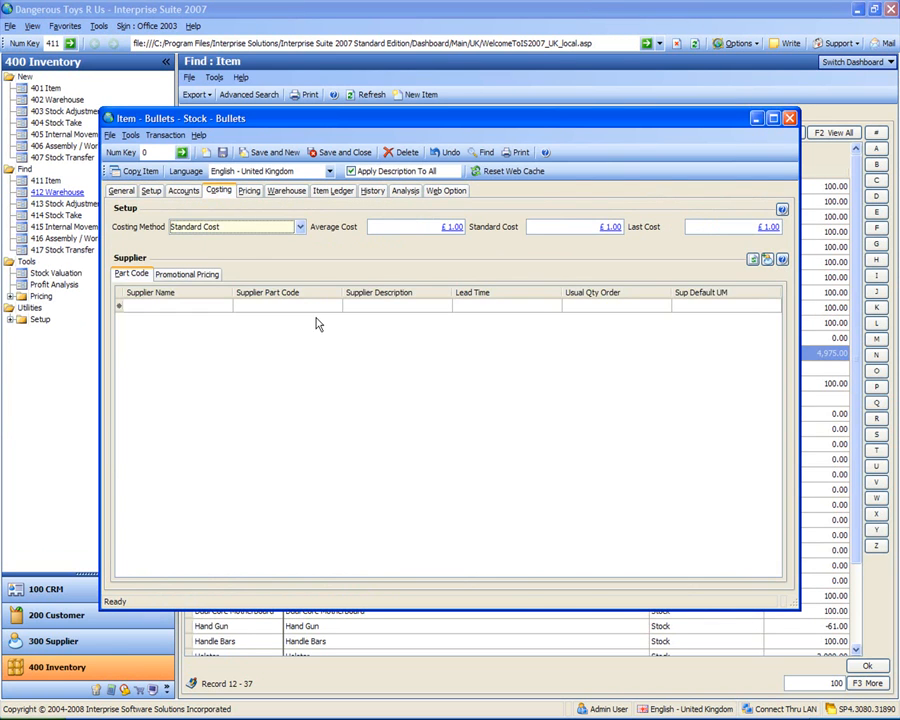
pyautogui.click(224, 306)
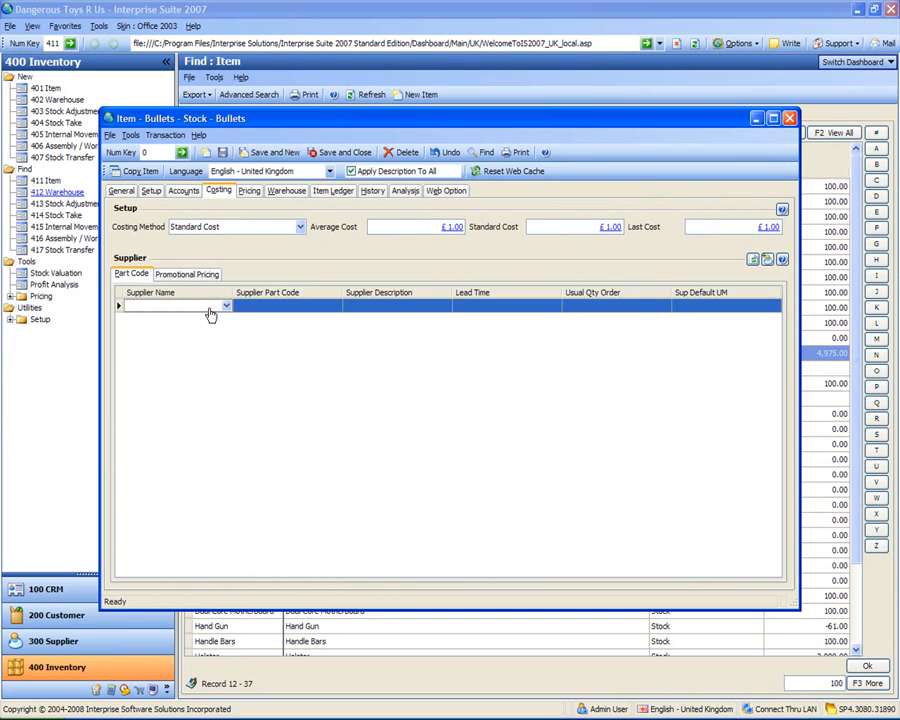
pyautogui.click(209, 307)
pyautogui.click(178, 274)
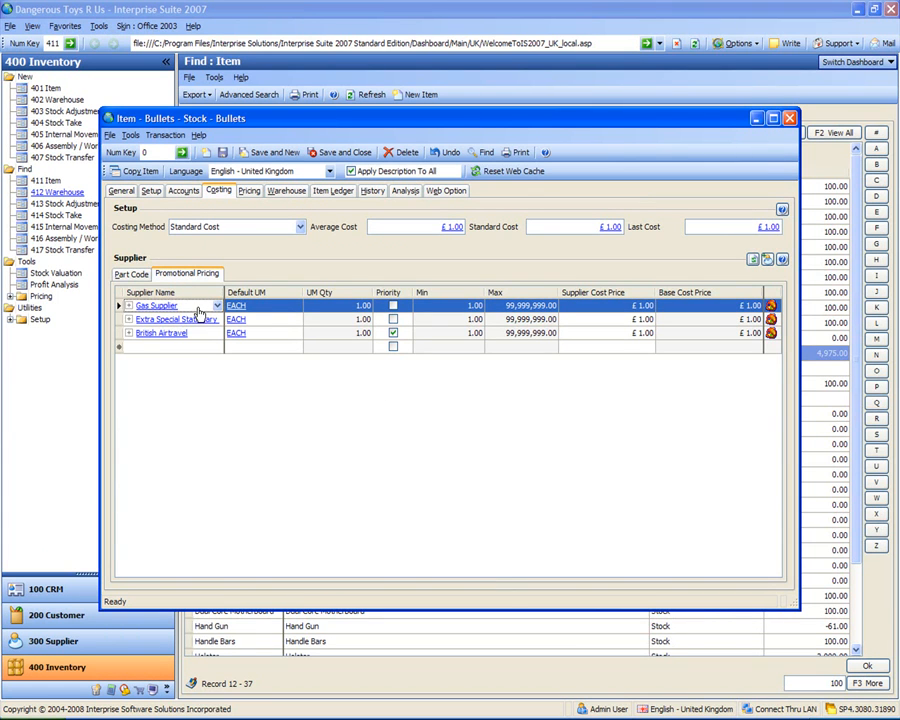
pyautogui.rightClick(207, 306)
pyautogui.click(231, 332)
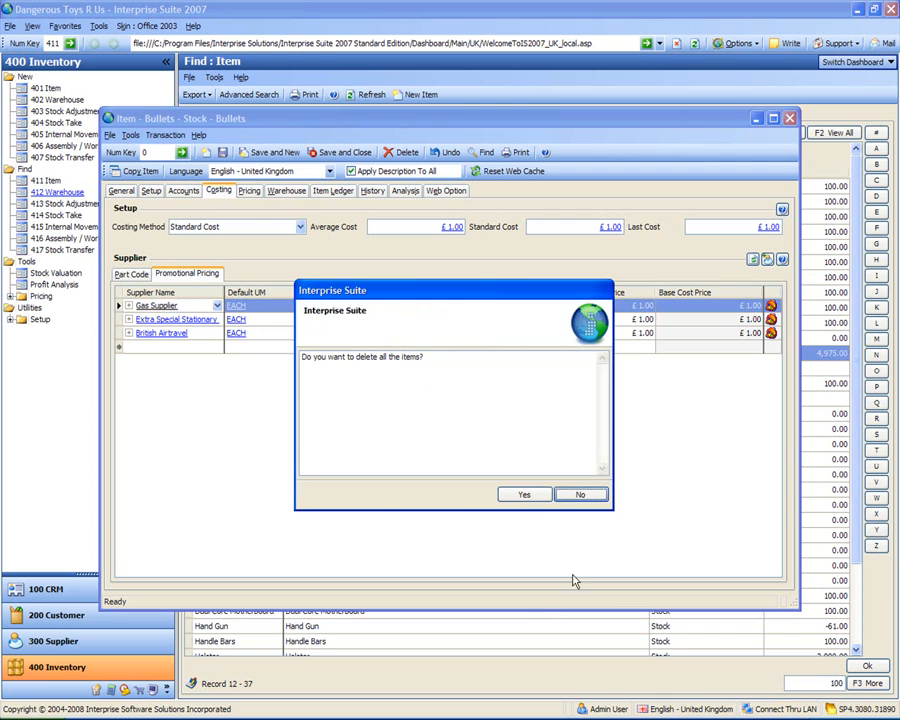
pyautogui.click(524, 494)
# - Add A US Supplier Inc as a supplier in the Bullets item's promotional pricing
pyautogui.click(217, 306)
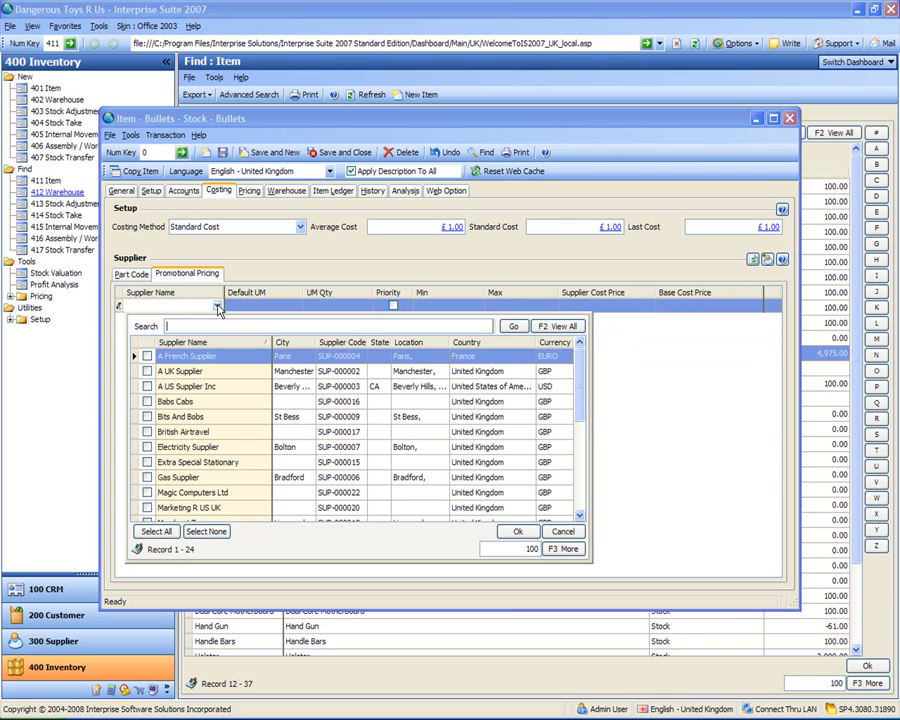
pyautogui.click(147, 387)
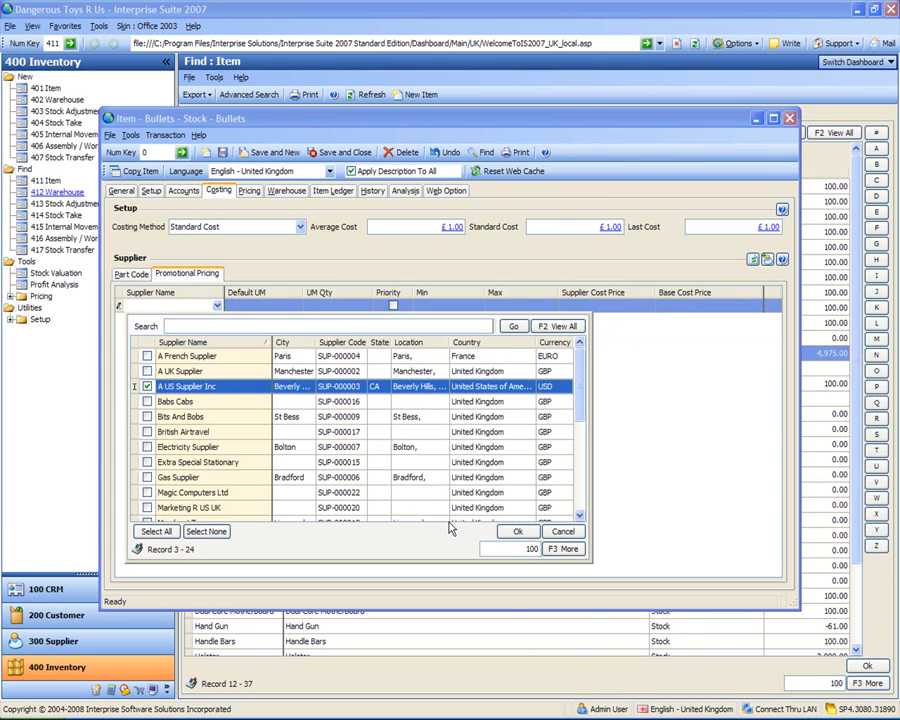
pyautogui.click(516, 531)
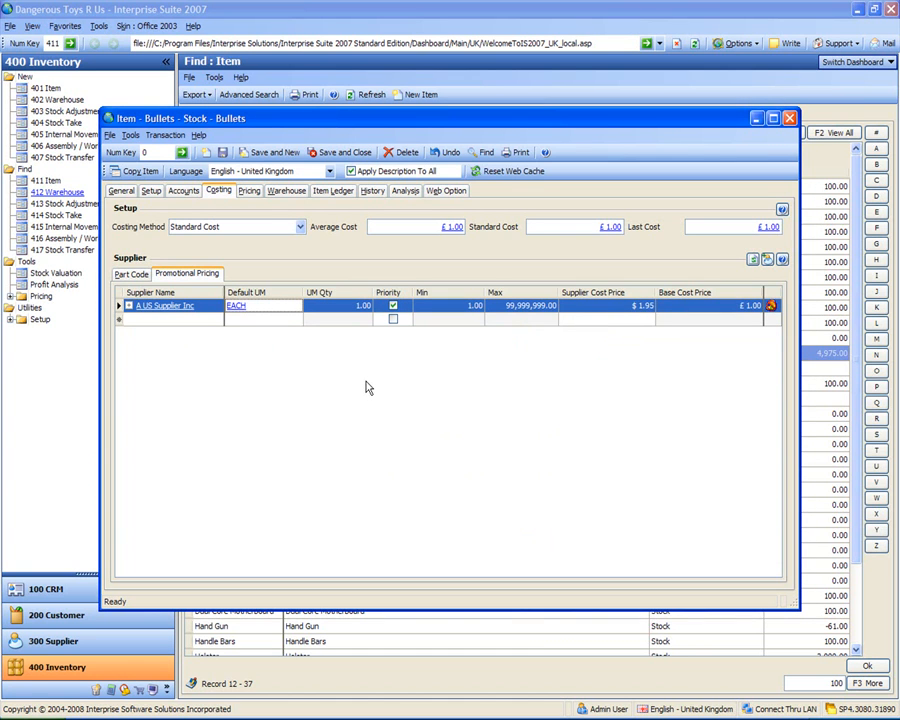
# - Set the supplier cost price for A US Supplier Inc to $3.00
pyautogui.click(614, 304)
pyautogui.moveTo(616, 303); pyautogui.dragTo(743, 332)
pyautogui.write('3')
pyautogui.press('Tab')
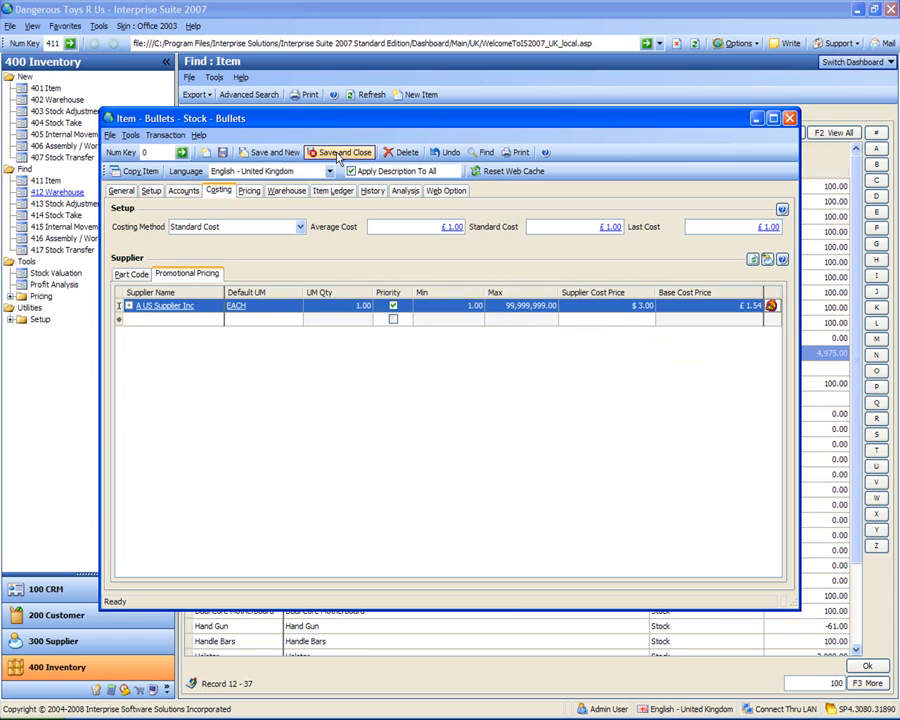
# - Save and close the Bullets item, and open the Hand Gun stock item's record
pyautogui.click(223, 154)
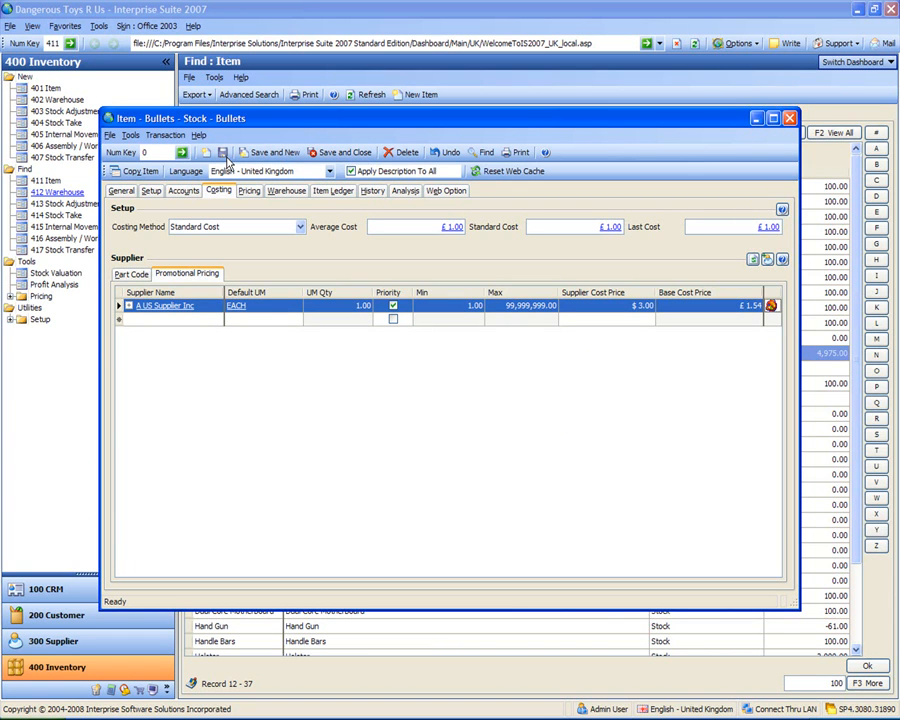
pyautogui.click(345, 152)
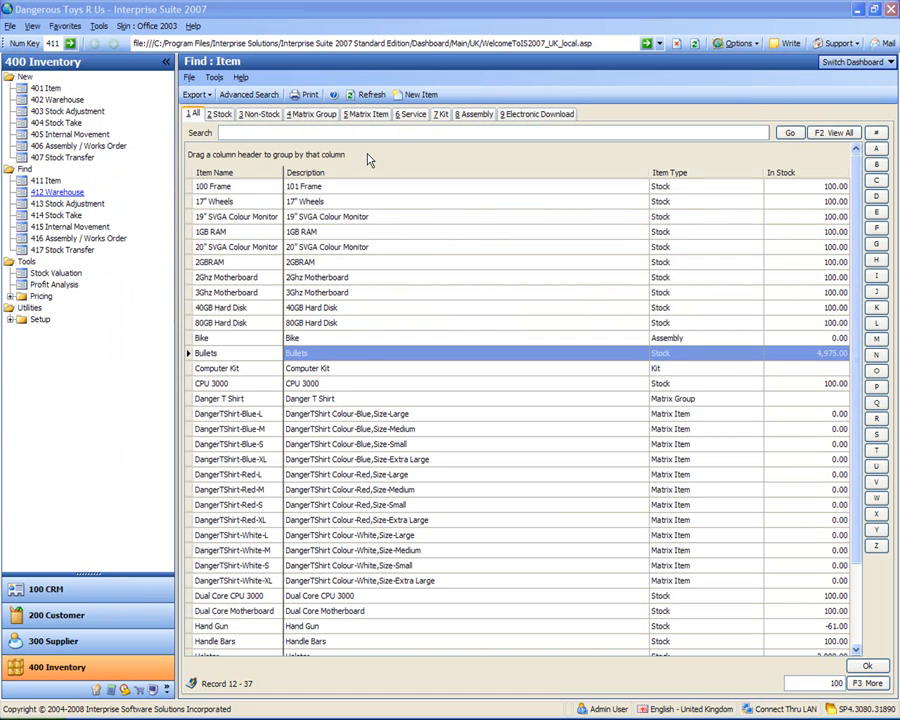
pyautogui.click(230, 398)
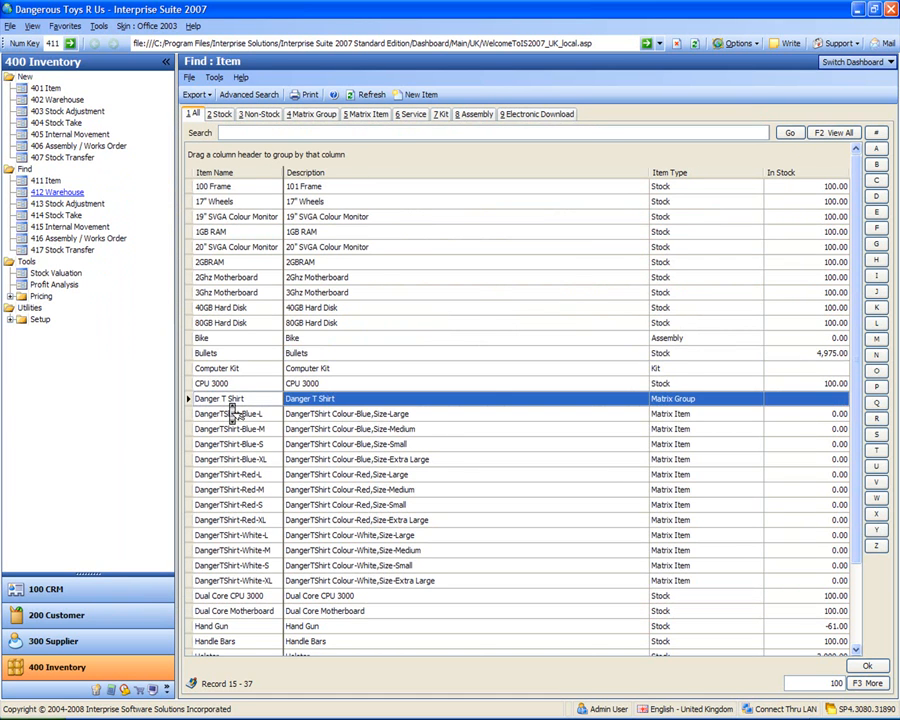
pyautogui.scroll(-2, 228, 408)
pyautogui.doubleClick(231, 536)
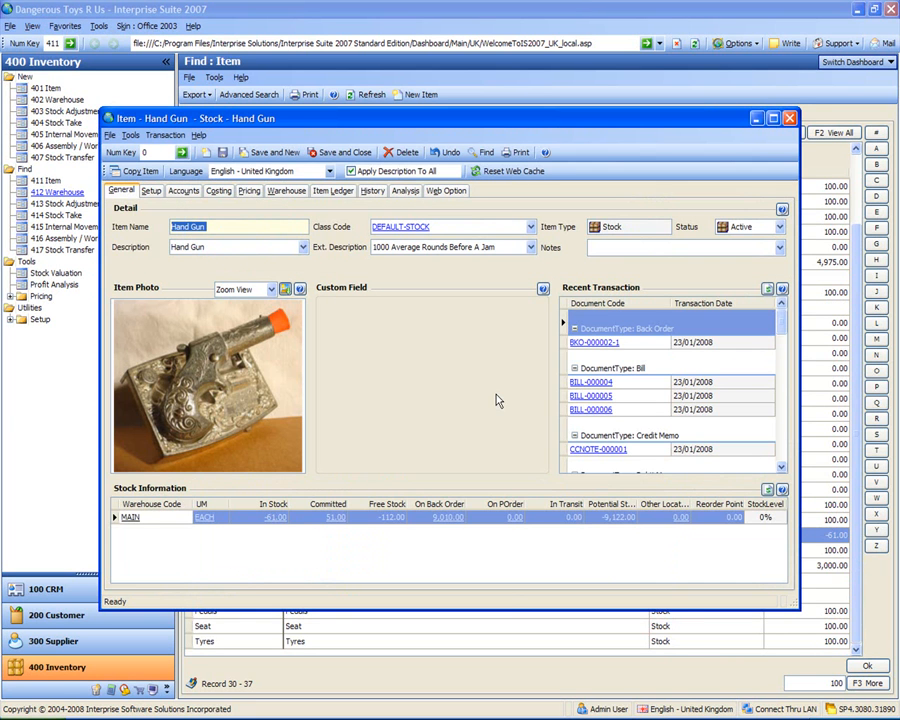
# - Delete Electricity Supplier and Gas Supplier from the Hand Gun item's promotional pricing under costing
pyautogui.click(220, 191)
pyautogui.click(302, 394)
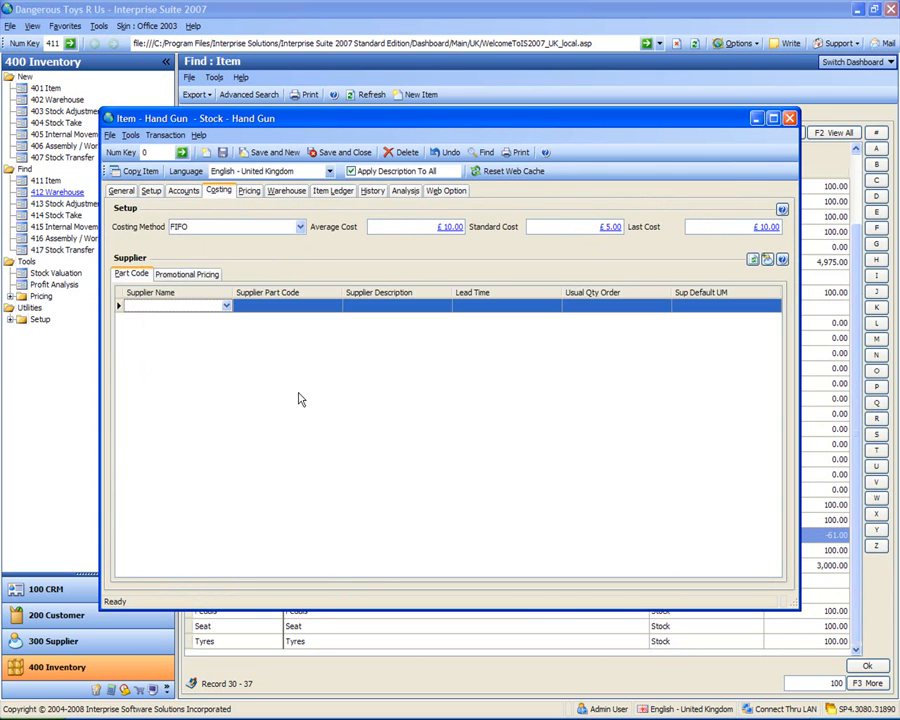
pyautogui.click(183, 274)
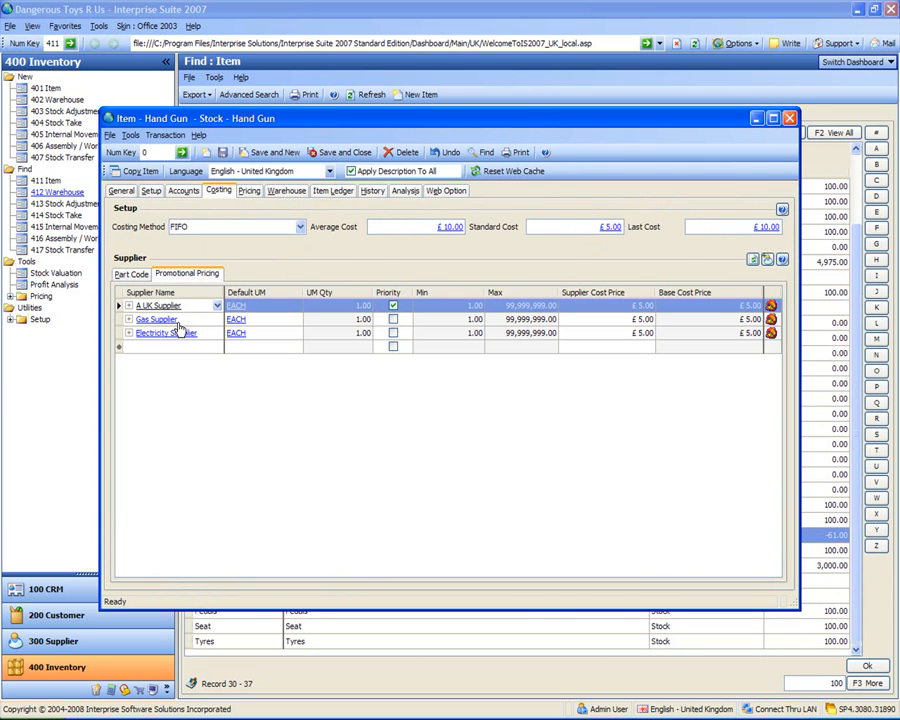
pyautogui.click(181, 324)
pyautogui.rightClick(181, 330)
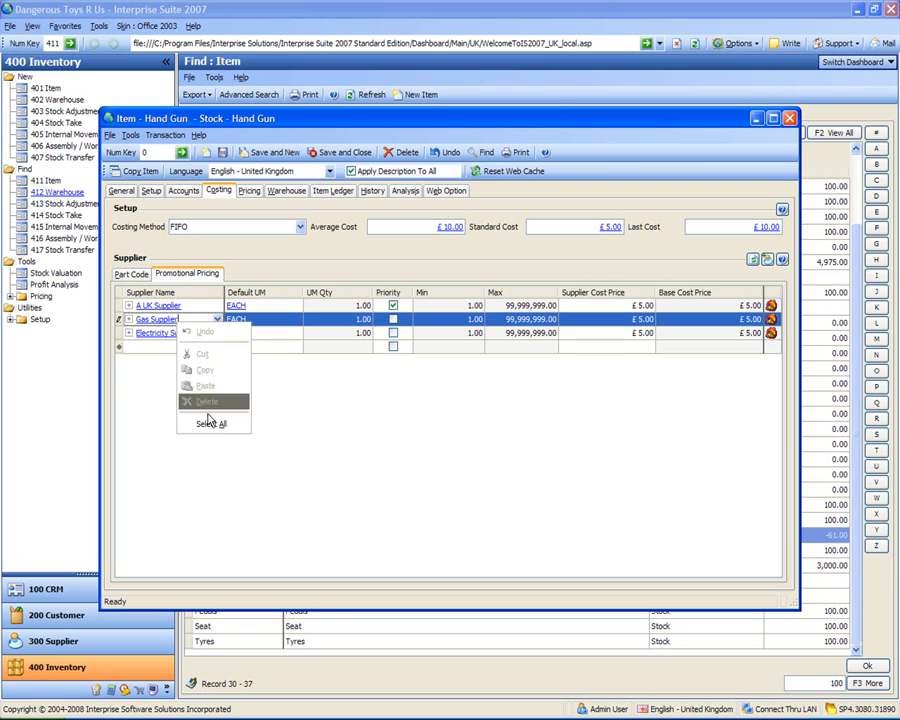
pyautogui.rightClick(165, 333)
pyautogui.click(183, 340)
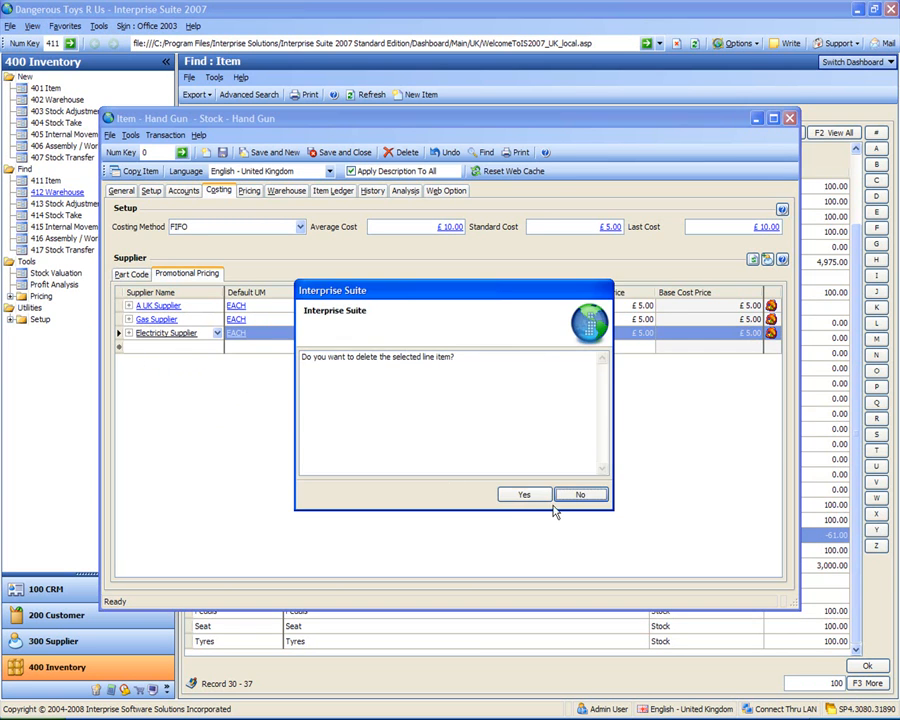
pyautogui.click(521, 491)
pyautogui.rightClick(199, 323)
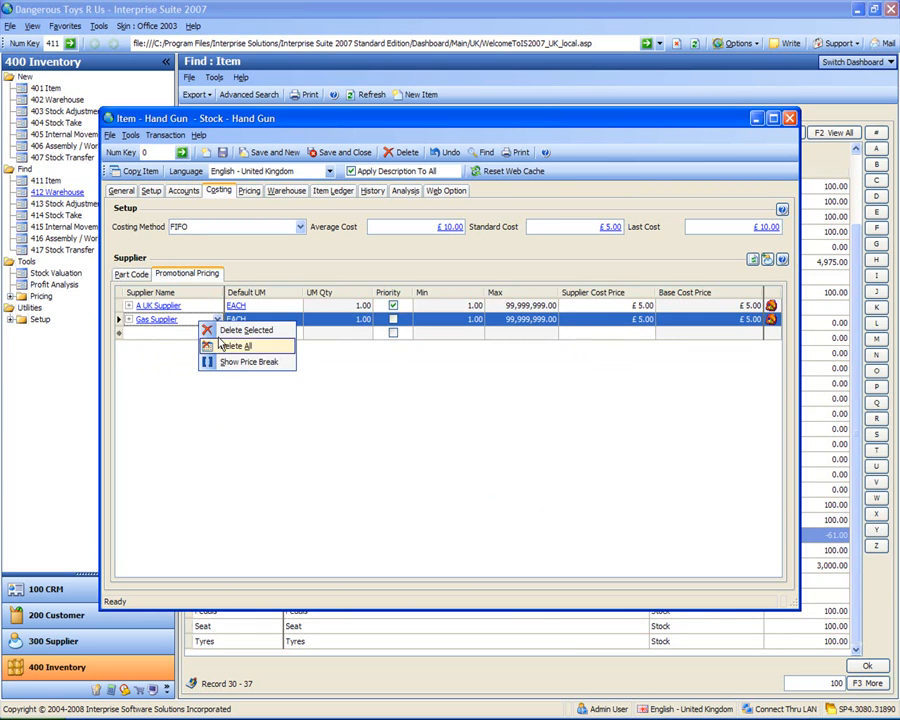
pyautogui.click(238, 333)
pyautogui.click(524, 496)
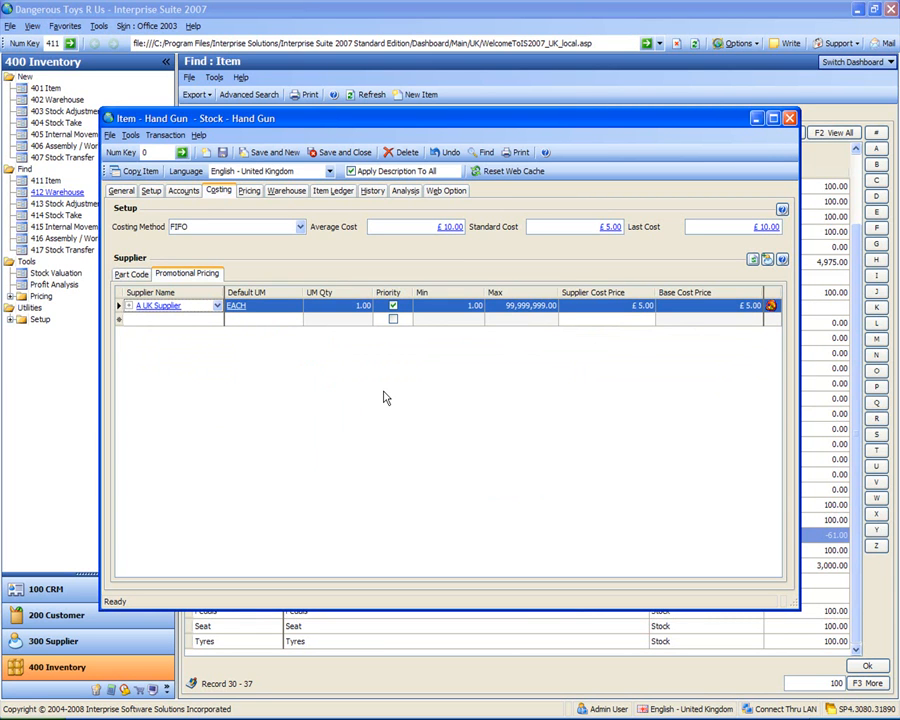
# - Set A UK Supplier's cost price for the Hand Gun to £8.00, and save and close the item
pyautogui.click(623, 306)
pyautogui.write('8.')
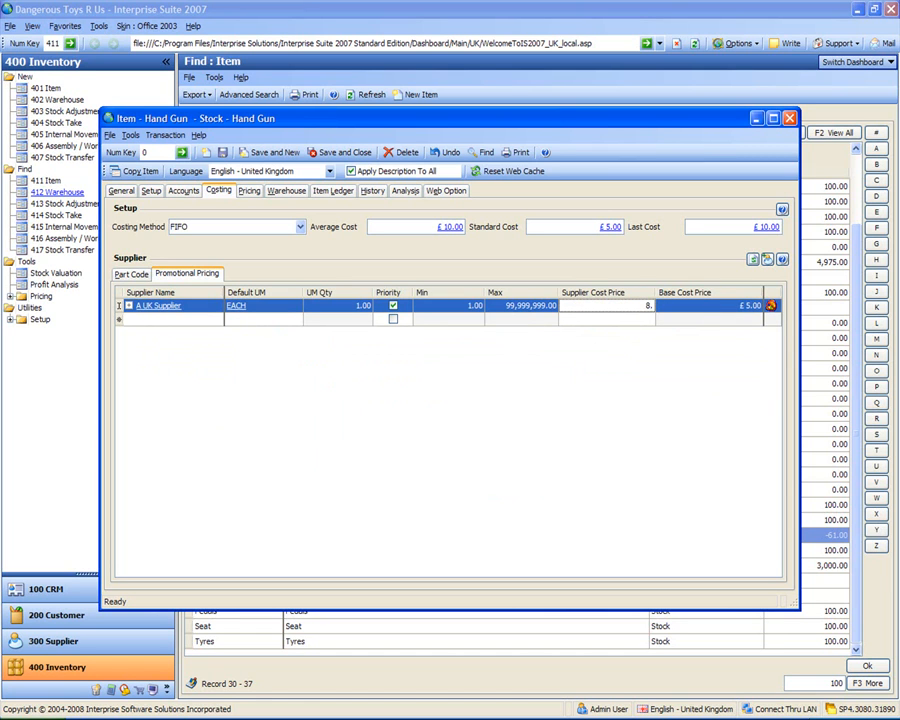
pyautogui.press('Return')
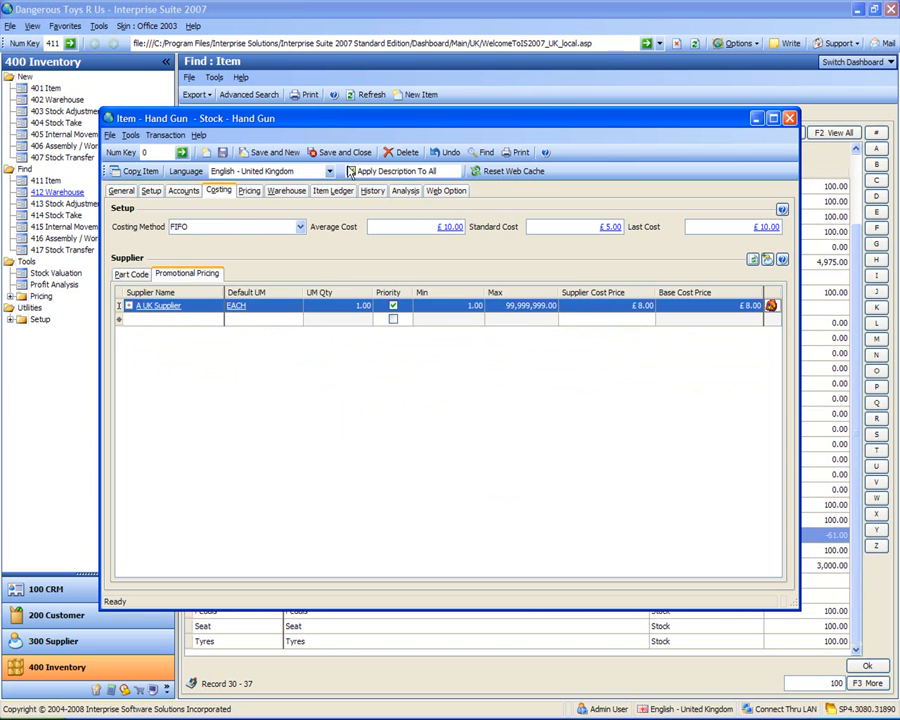
pyautogui.click(343, 153)
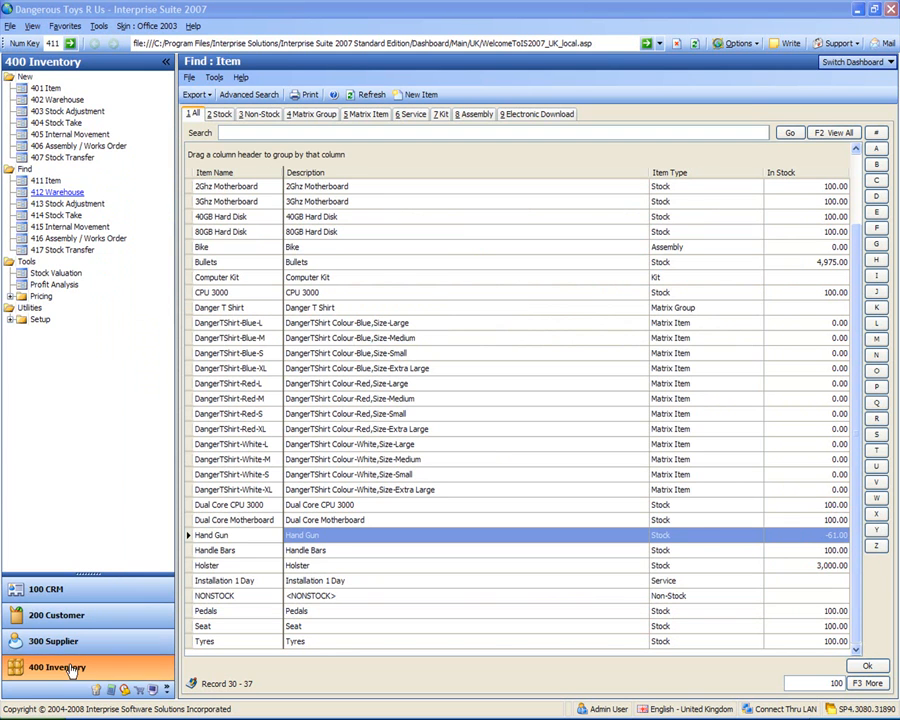
# - Turn off the credit approval requirement for sales orders in the customer module's preferences
pyautogui.click(75, 624)
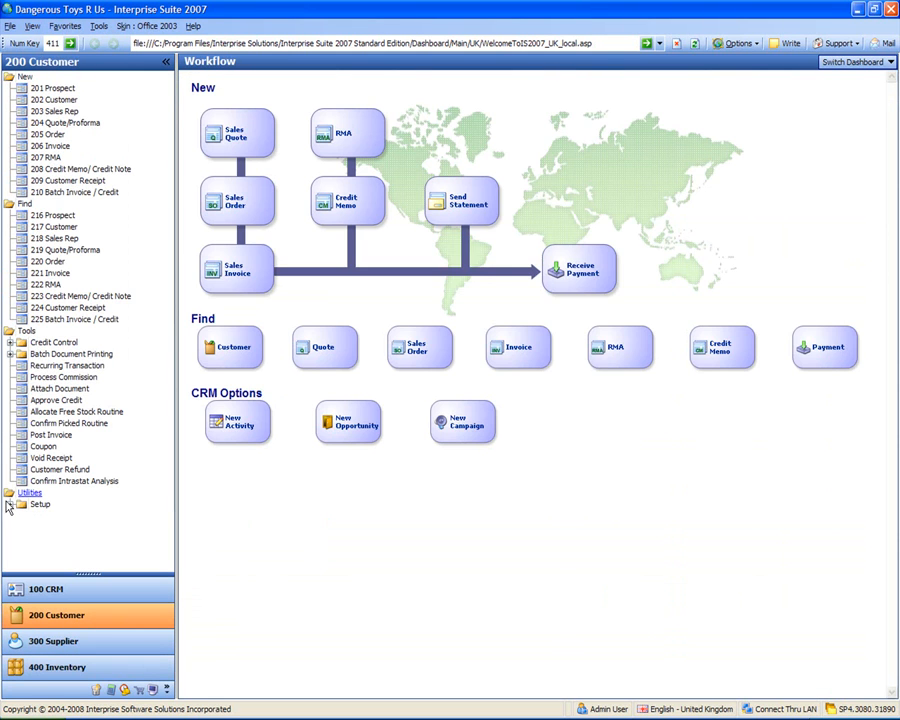
pyautogui.click(11, 503)
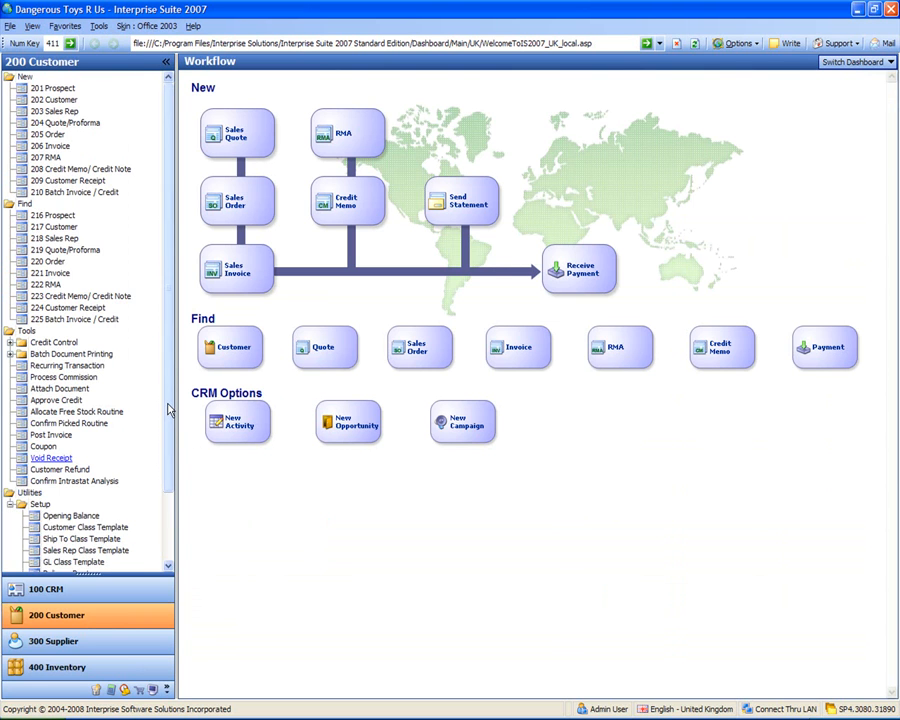
pyautogui.moveTo(169, 408); pyautogui.dragTo(169, 510)
pyautogui.click(63, 563)
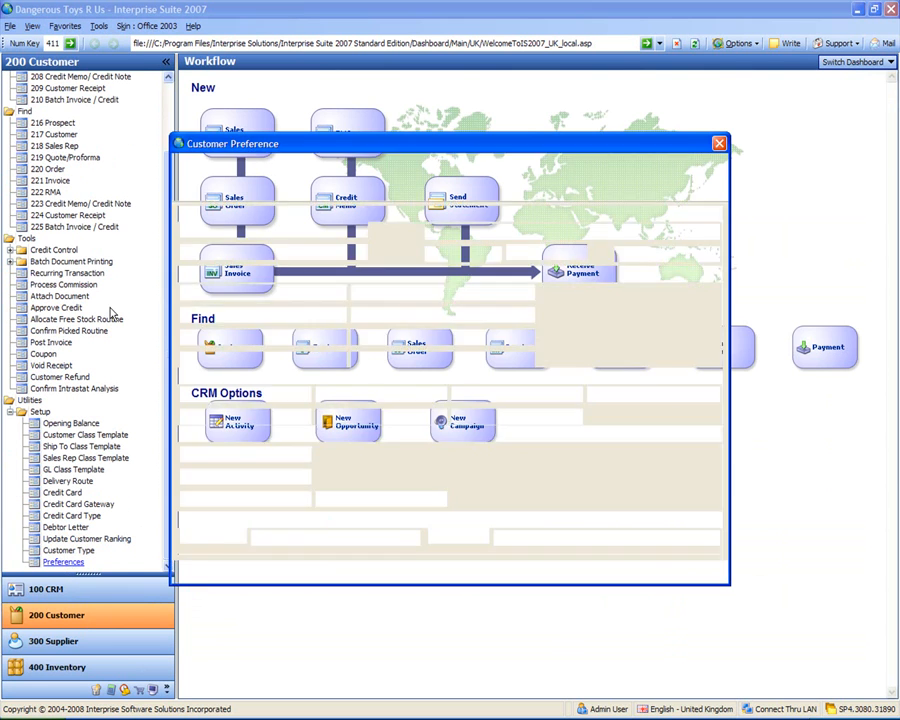
pyautogui.click(186, 394)
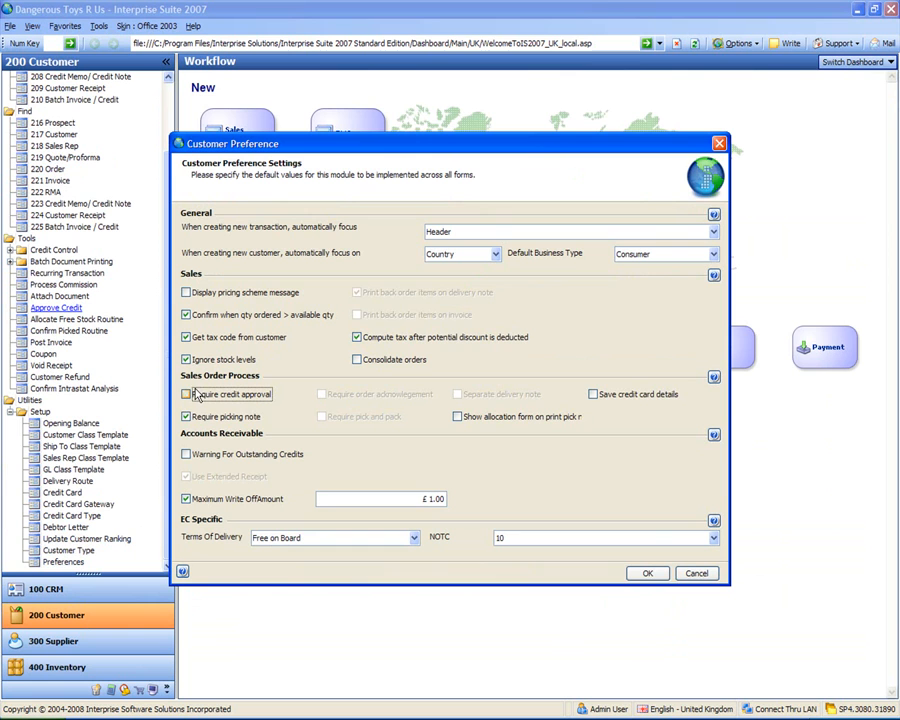
pyautogui.click(645, 574)
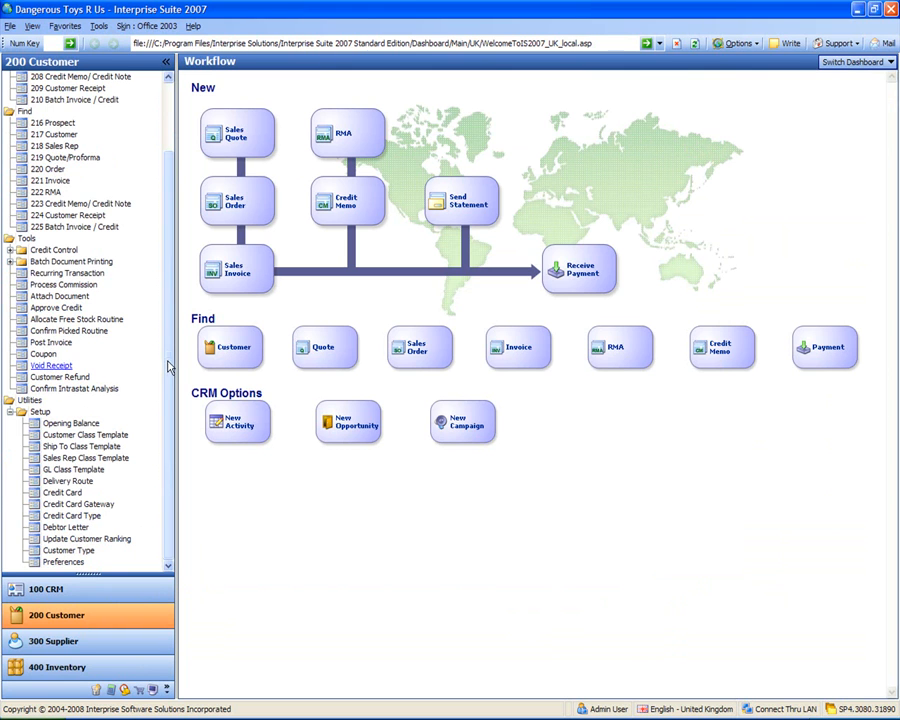
# - Start a new sales order for A Toy Customer UK Ltd
pyautogui.scroll(3, 166, 366)
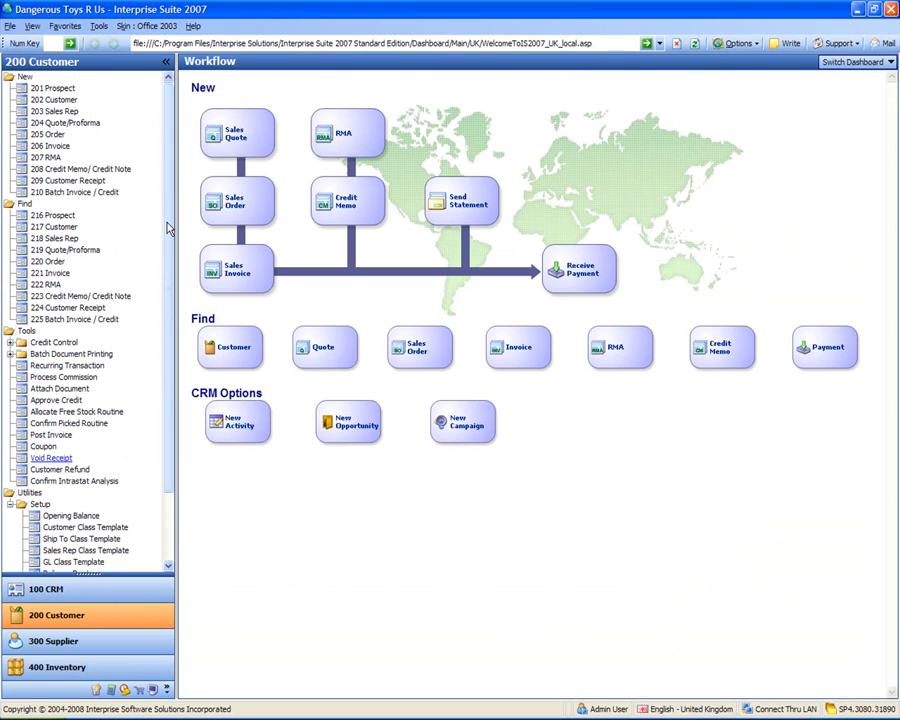
pyautogui.click(50, 135)
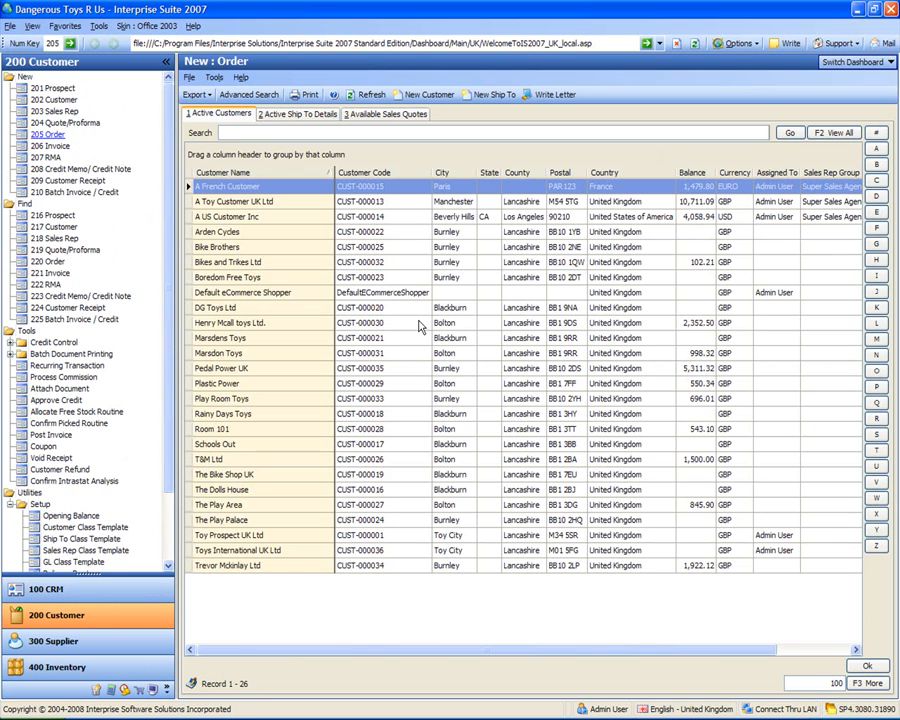
pyautogui.click(245, 201)
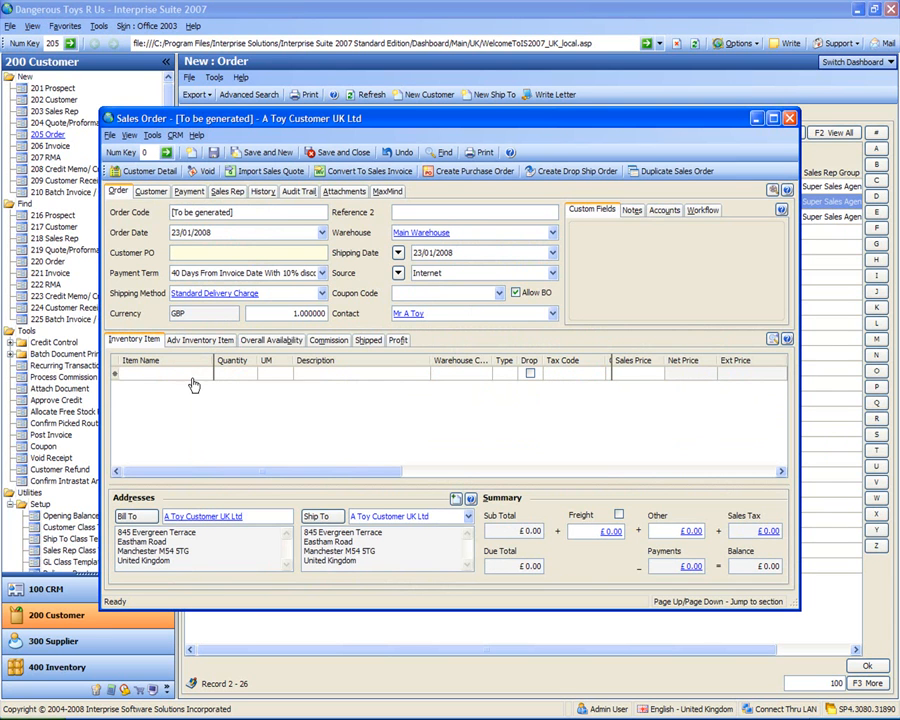
# - Add Bullets to the sales order with a quantity of 10
pyautogui.click(192, 377)
pyautogui.write('bu')
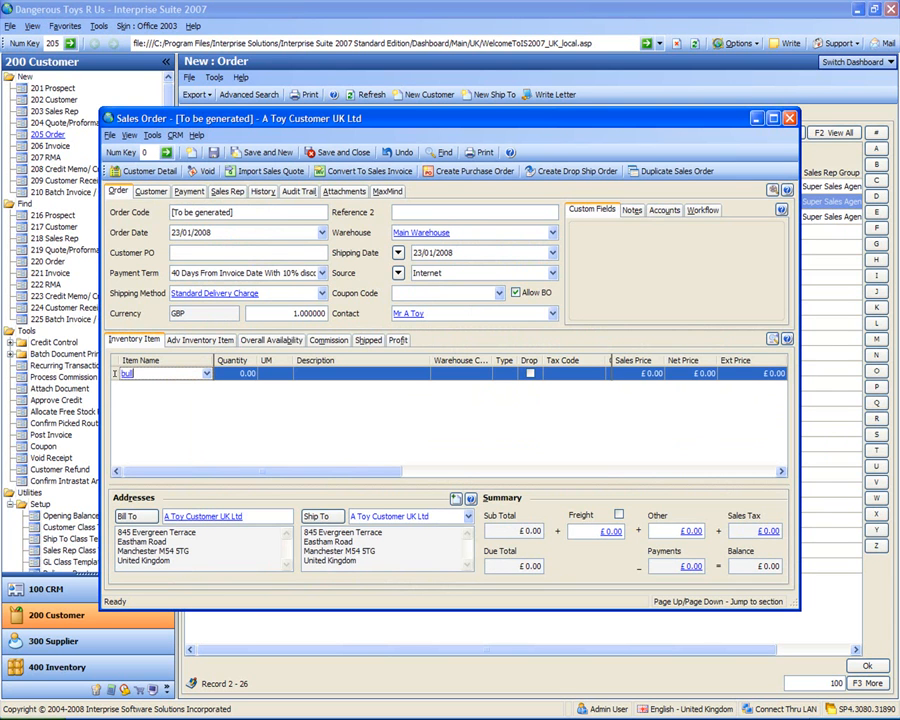
pyautogui.write('ll')
pyautogui.press('Tab')
pyautogui.write('10')
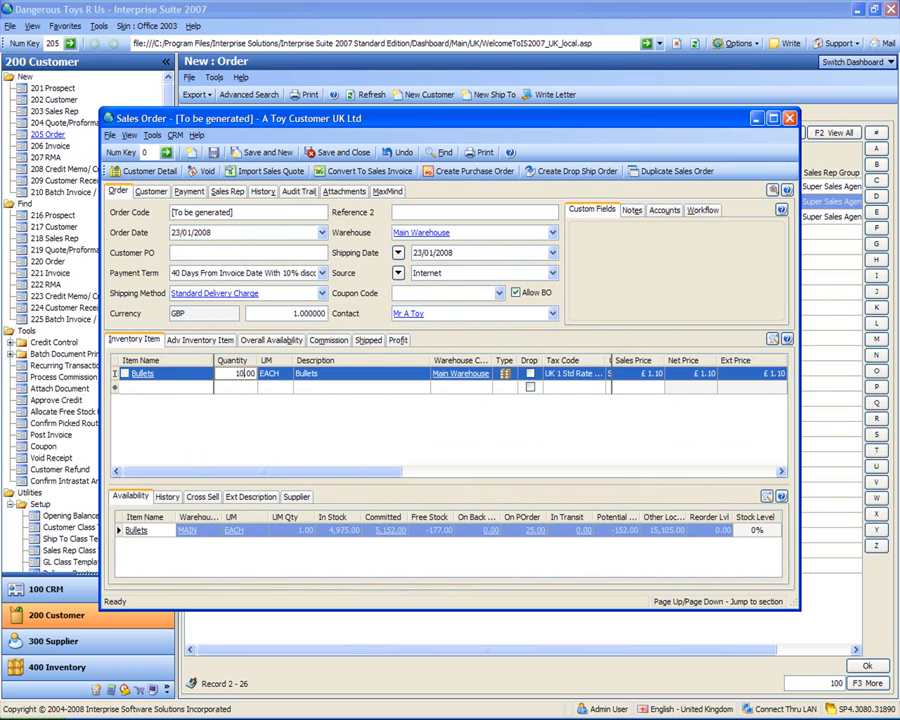
pyautogui.click(195, 385)
pyautogui.press('Return')
# - Add Hand Gun as the second sales order line with a quantity of 10
pyautogui.click(190, 389)
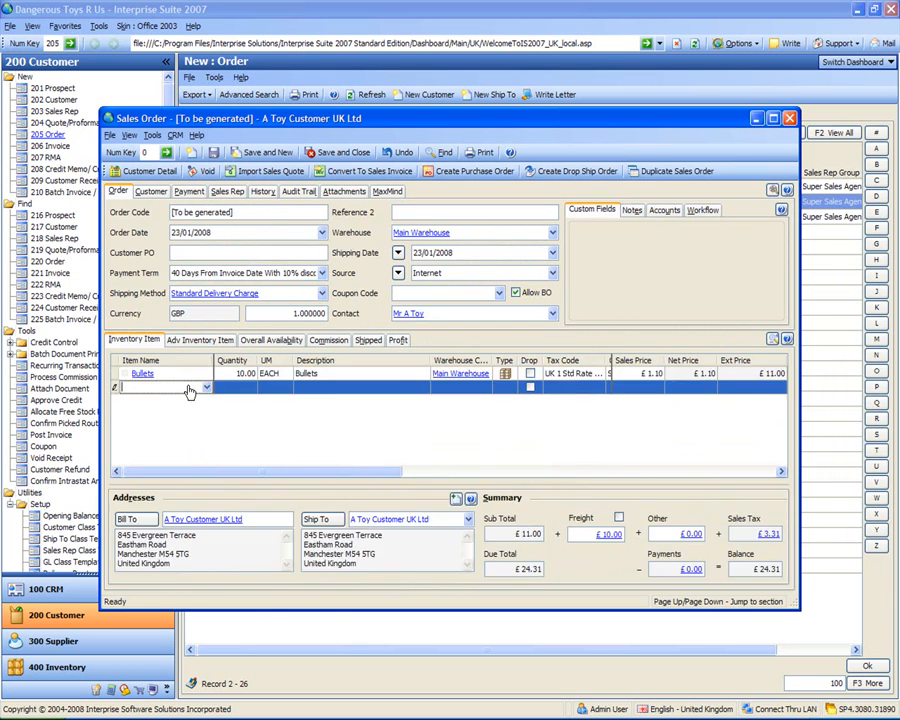
pyautogui.write('b')
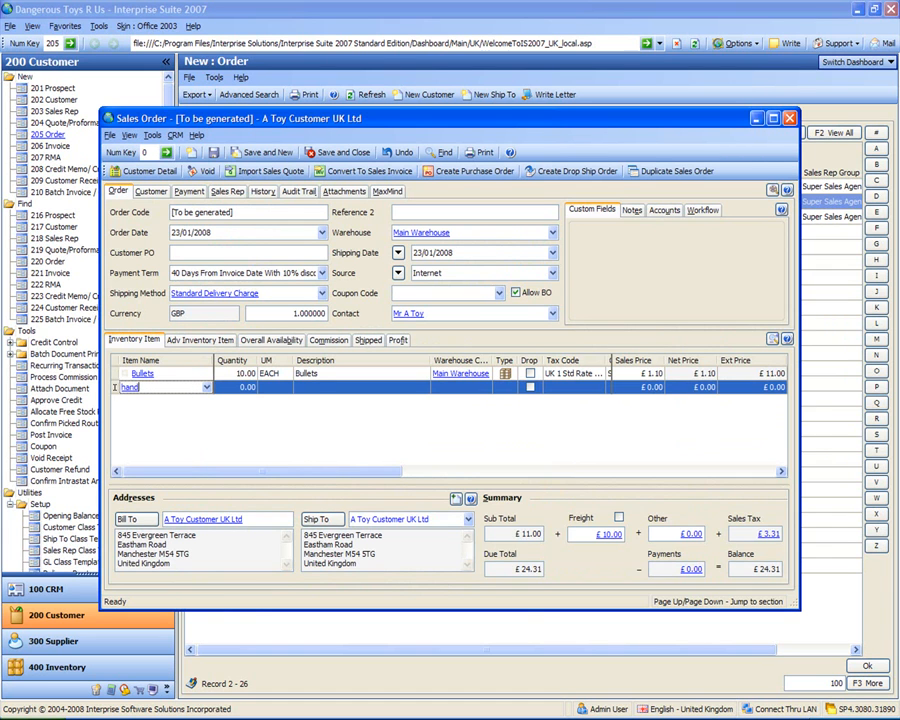
pyautogui.write('and gun')
pyautogui.press('Tab')
pyautogui.write('10')
pyautogui.press('Tab')
pyautogui.press('Return')
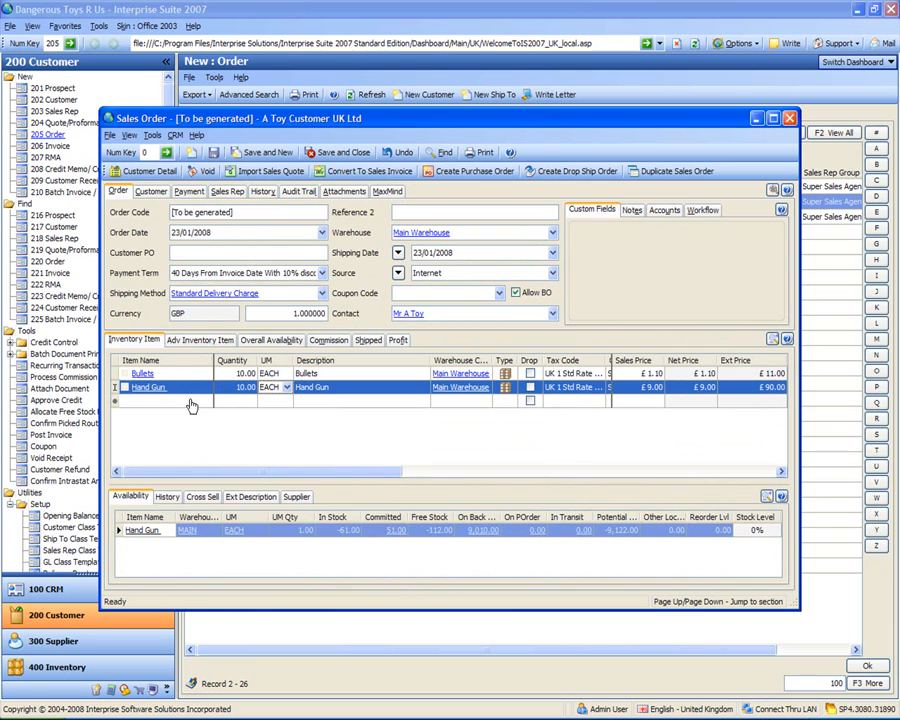
# - Add Holster as the third sales order line with a quantity of 10
pyautogui.click(193, 401)
pyautogui.write('holste')
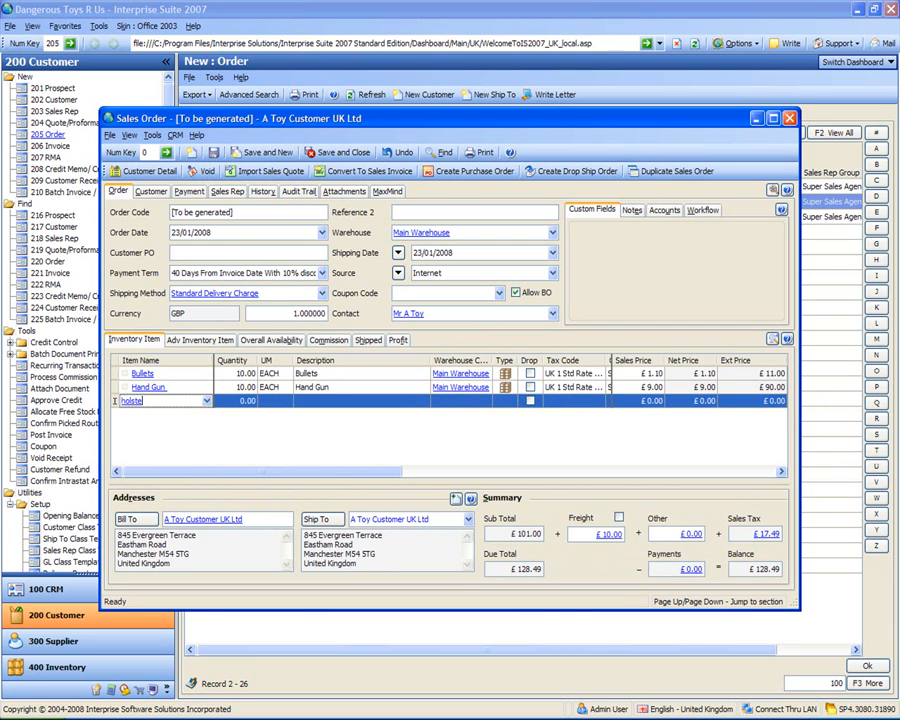
pyautogui.write('r')
pyautogui.press('Tab')
pyautogui.write('1')
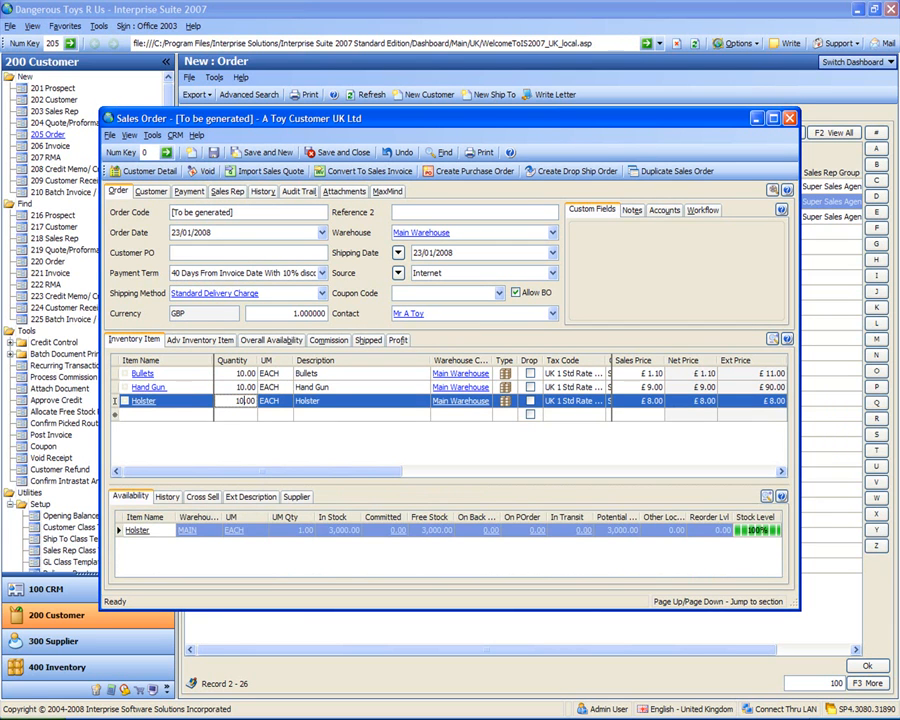
pyautogui.press('Tab')
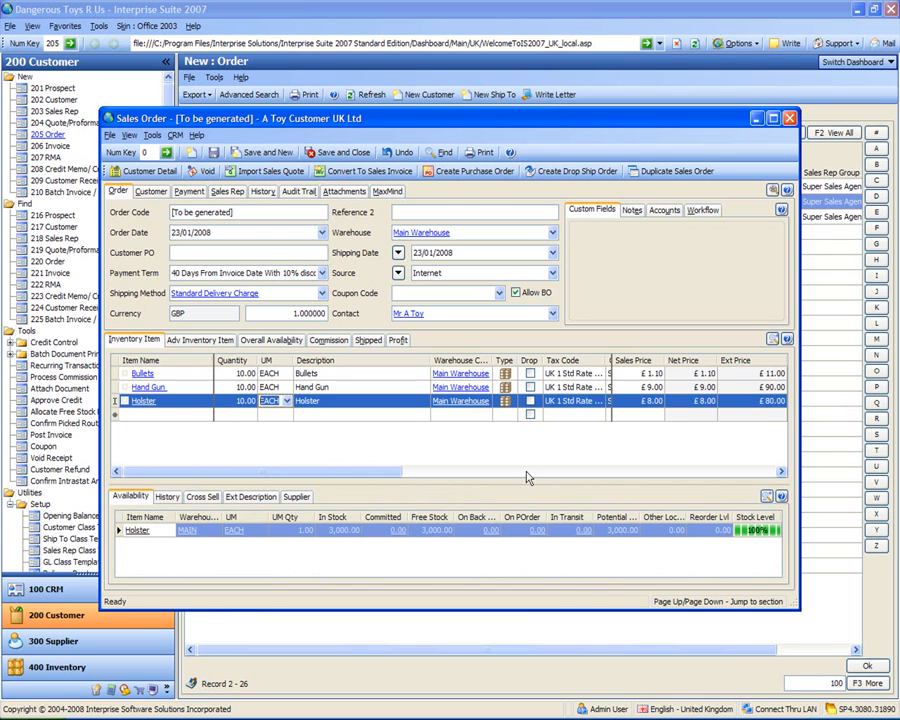
# - Mark the Bullets, Hand Gun and Holster lines for drop shipping, and save and close the sales order
pyautogui.click(530, 373)
pyautogui.click(530, 387)
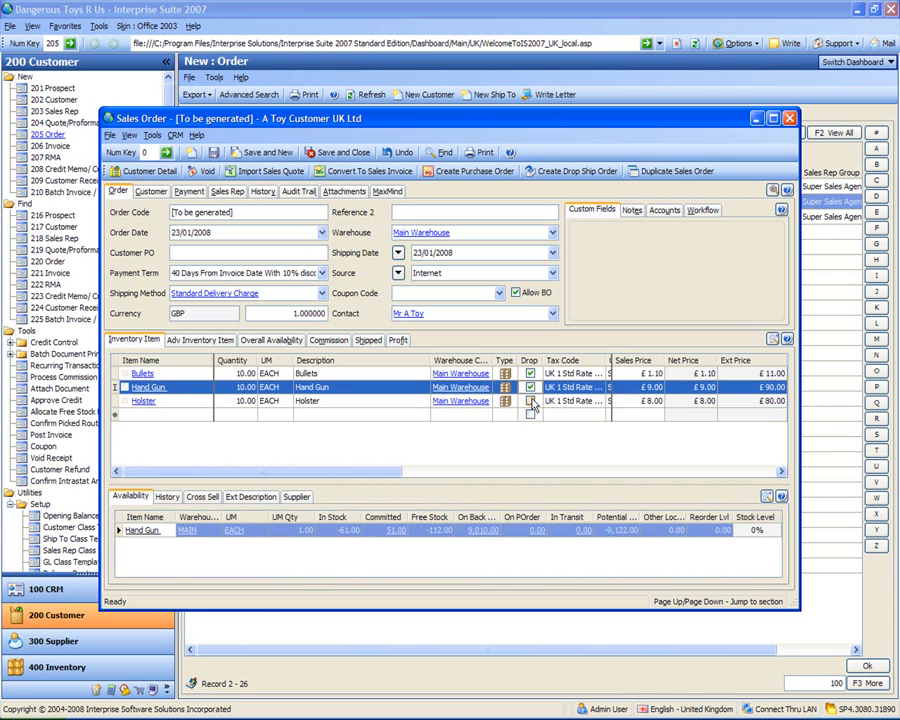
pyautogui.click(530, 400)
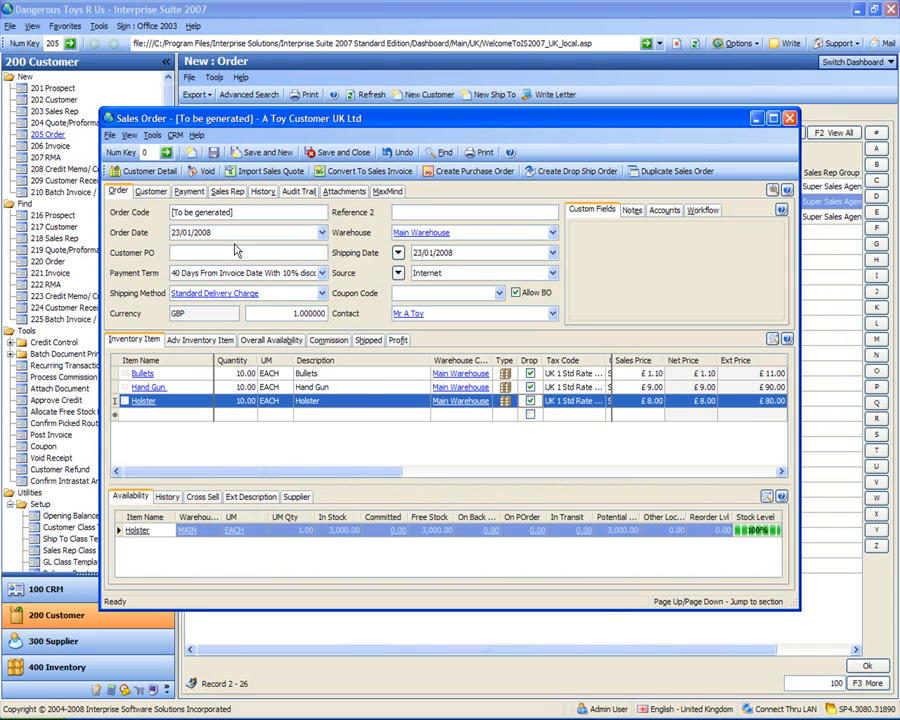
pyautogui.click(214, 153)
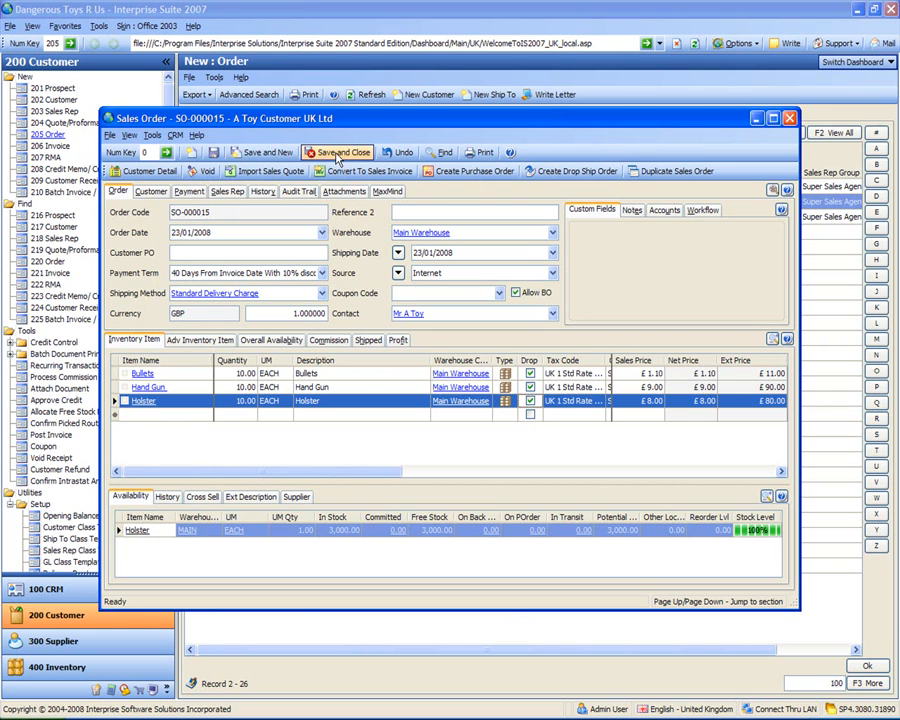
pyautogui.click(338, 153)
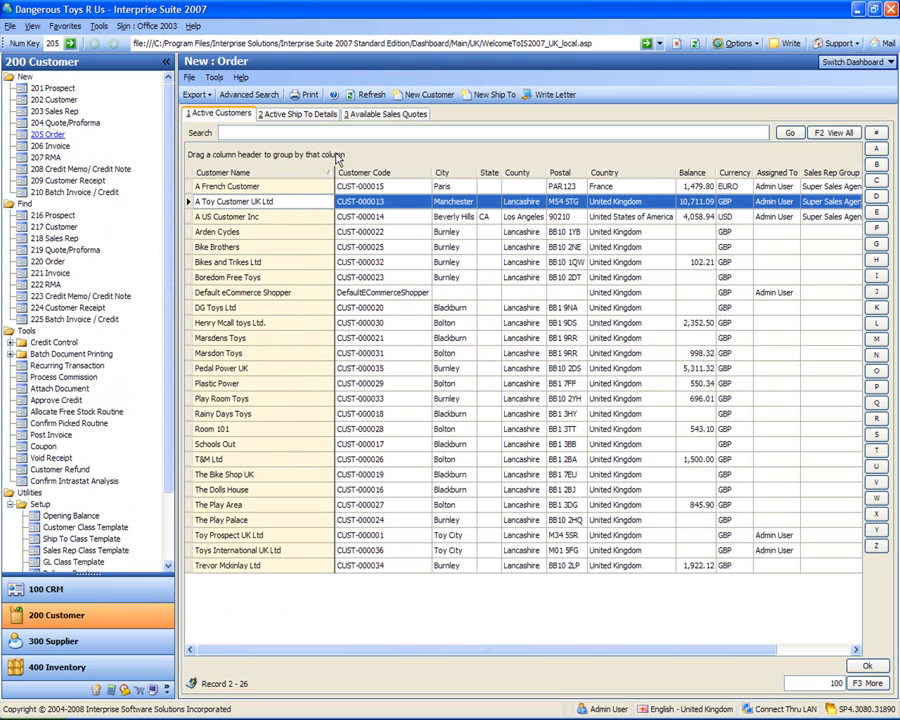
# - Open drop shipment creation in the supplier module and select the Hand Gun line's supplier
pyautogui.click(55, 641)
pyautogui.click(62, 366)
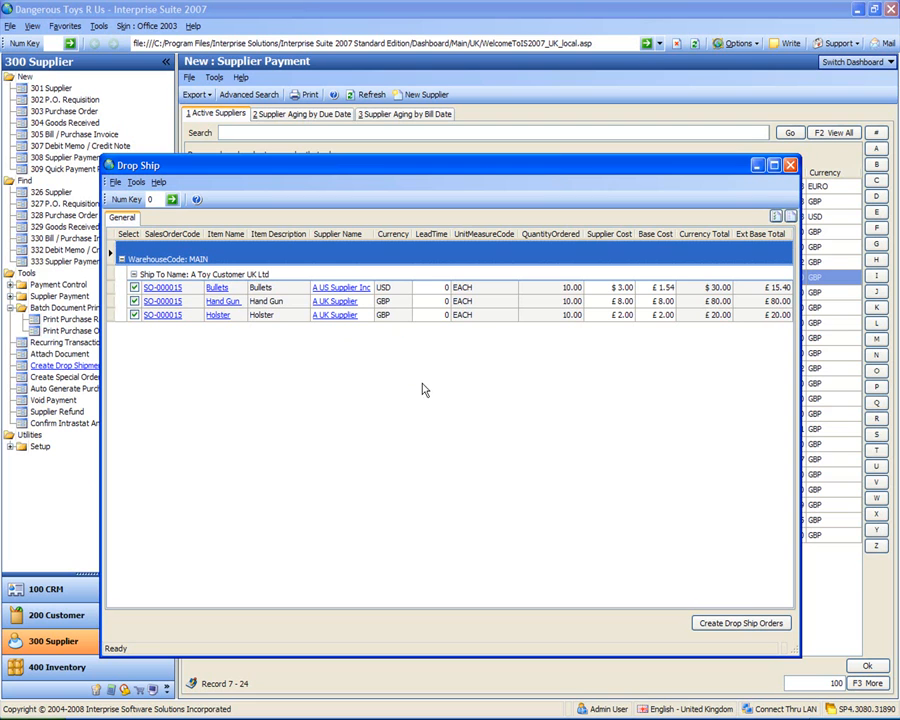
pyautogui.click(363, 303)
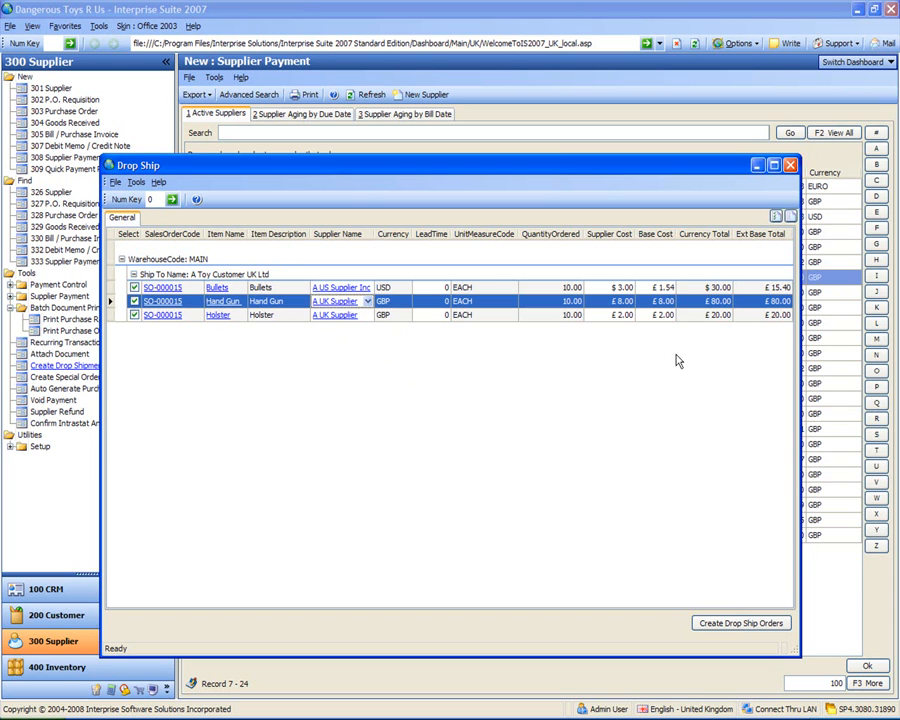
# - Check the Hand Gun and Holster quantities and supplier costs, create the drop ship orders, and open the resulting purchase orders
pyautogui.click(568, 301)
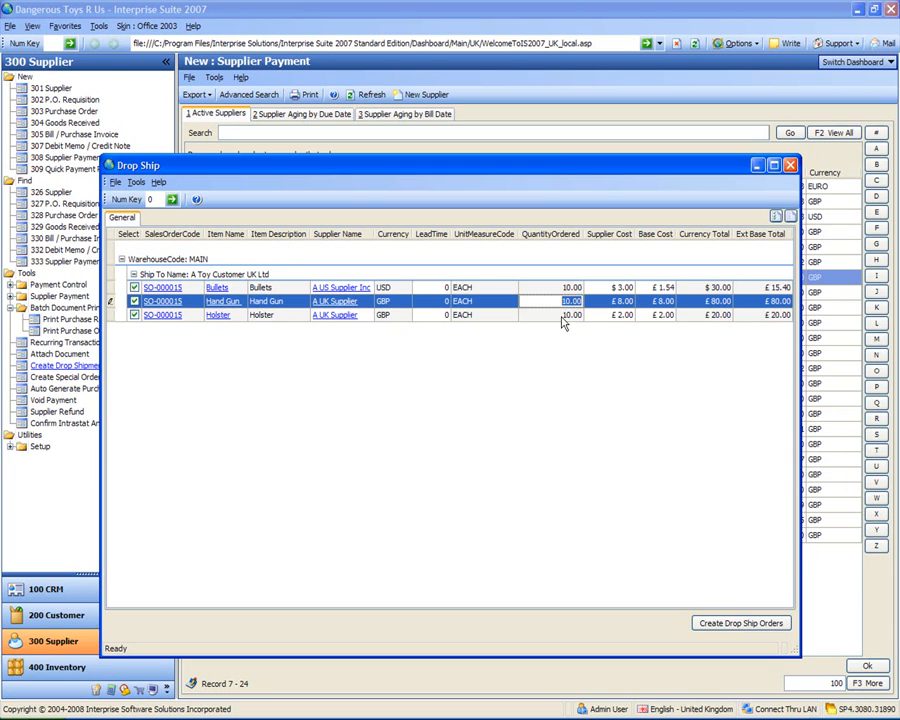
pyautogui.press('Tab')
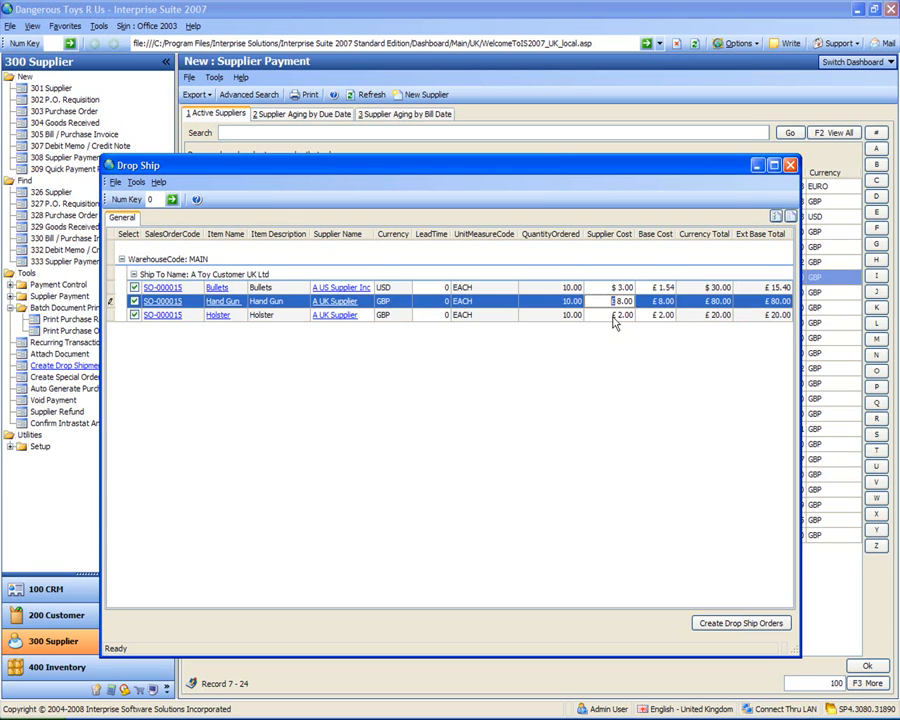
pyautogui.click(614, 316)
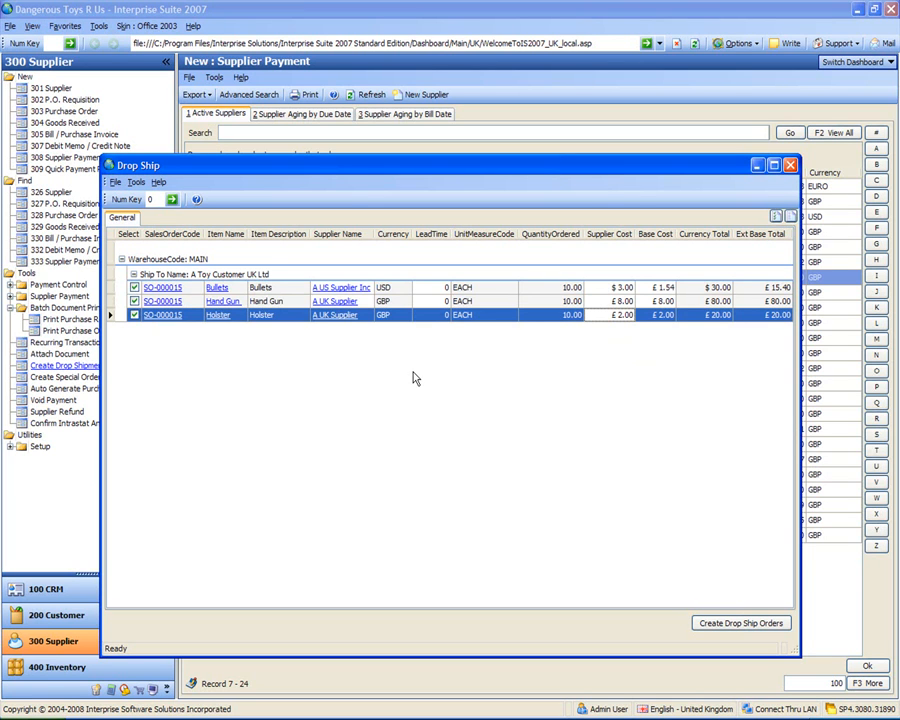
pyautogui.click(716, 624)
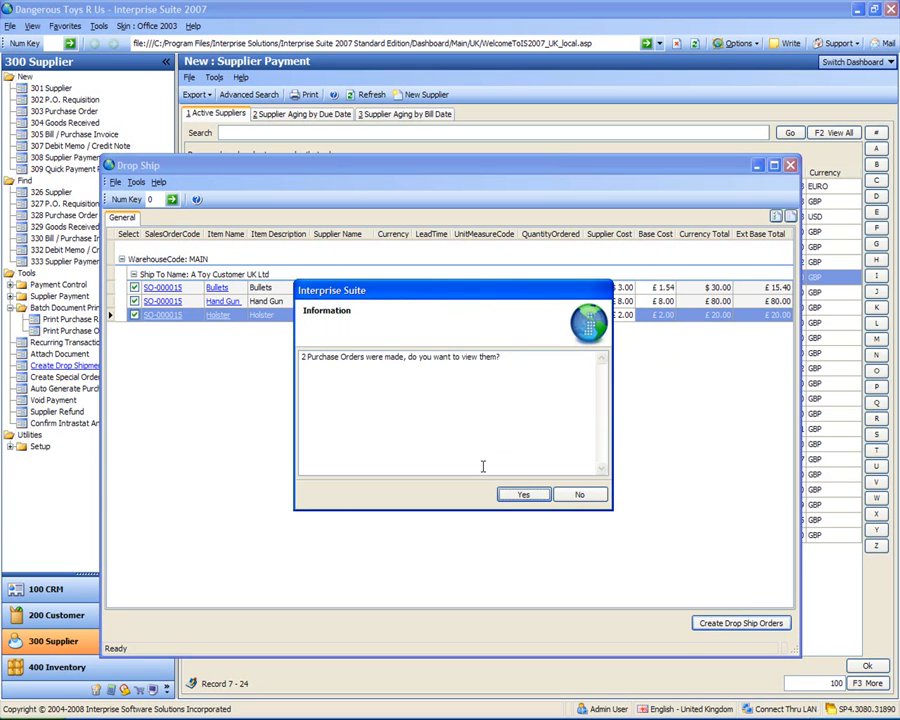
pyautogui.moveTo(432, 290); pyautogui.dragTo(437, 345)
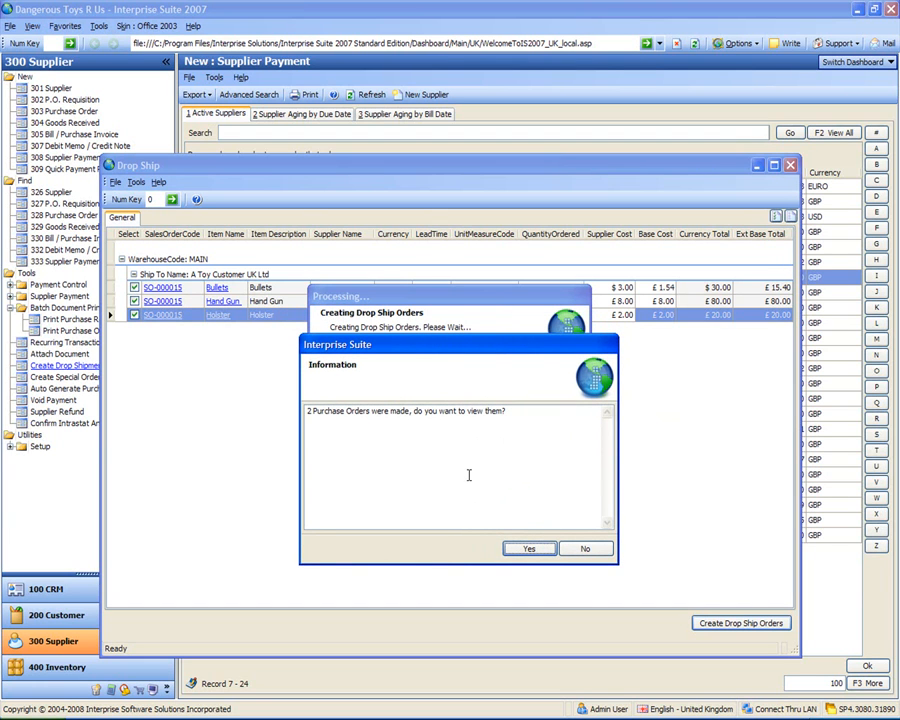
pyautogui.click(531, 548)
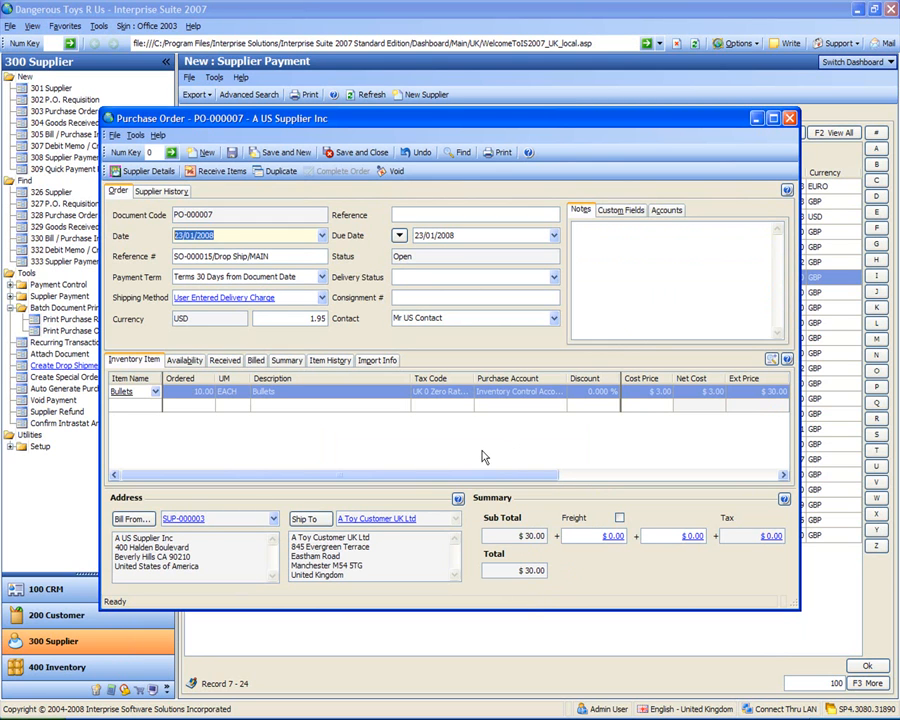
# - Review the reference and item lines of the A US Supplier Inc and A UK Supplier purchase orders, closing each one
pyautogui.click(268, 256)
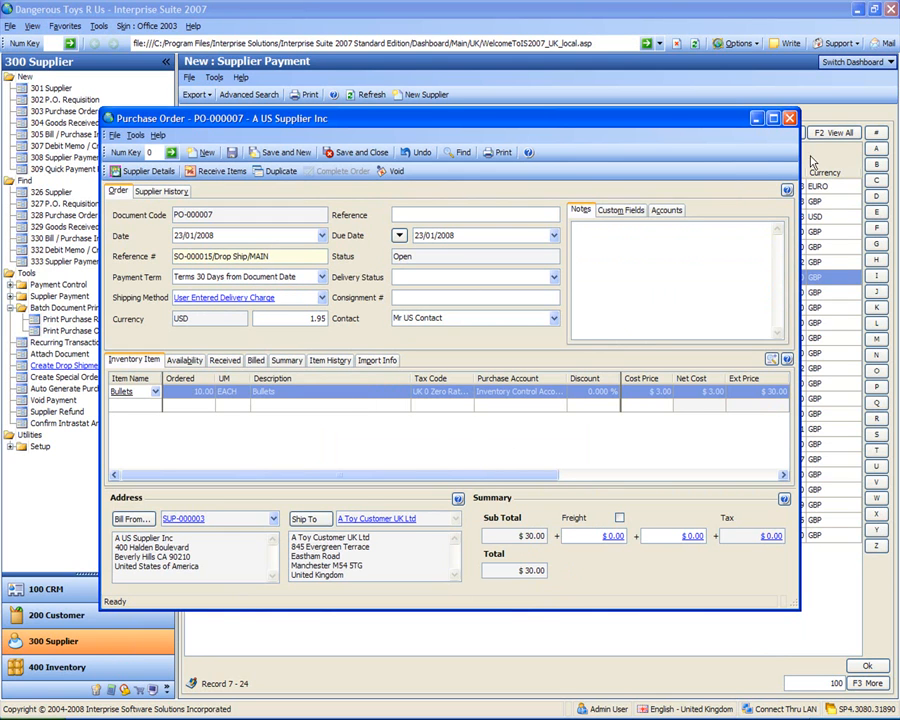
pyautogui.click(790, 118)
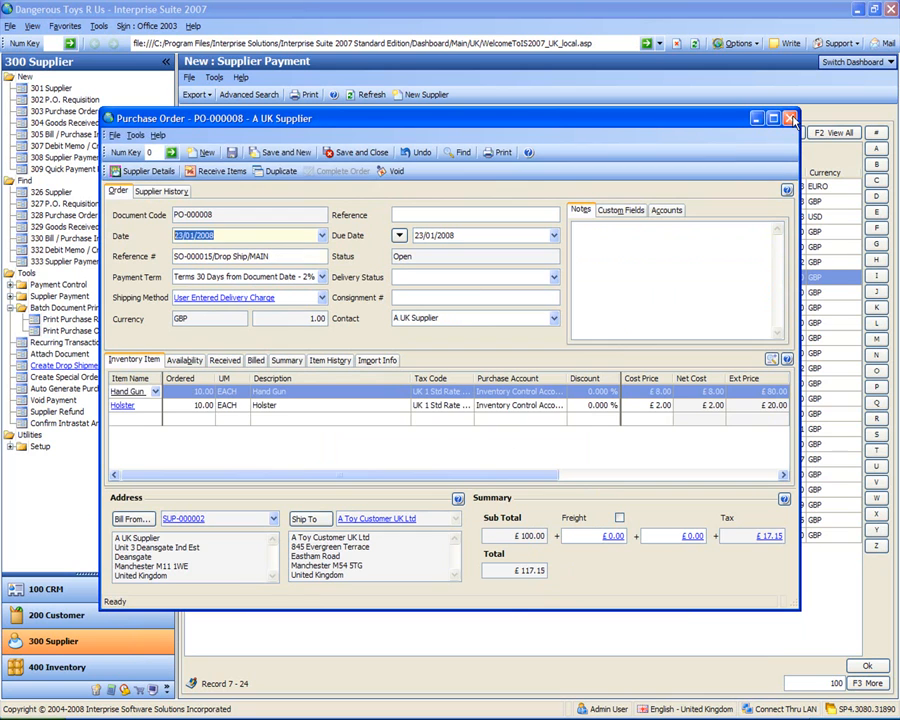
pyautogui.click(147, 432)
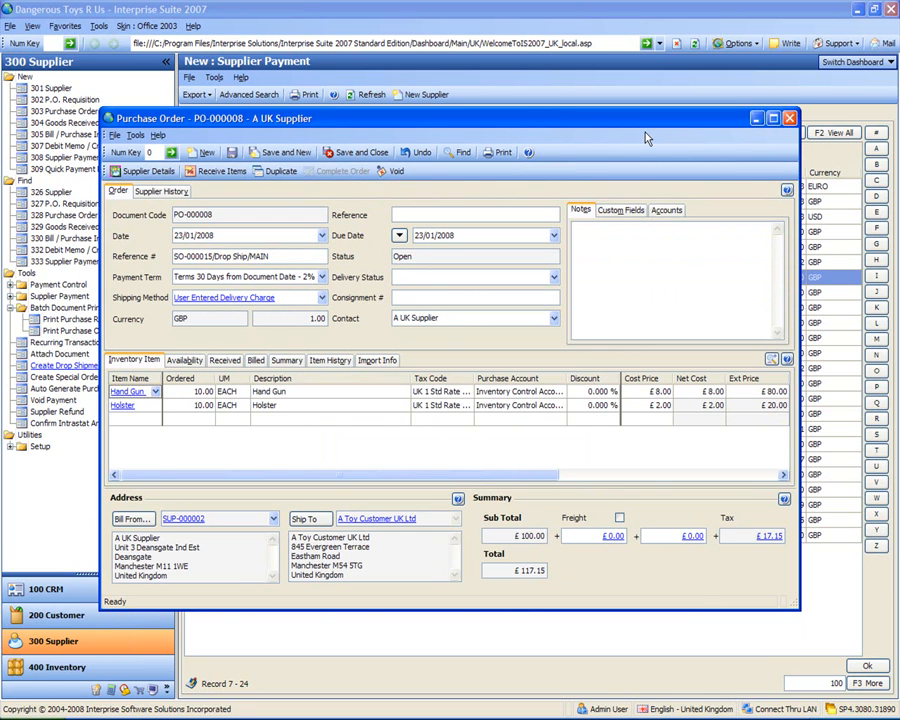
pyautogui.click(789, 119)
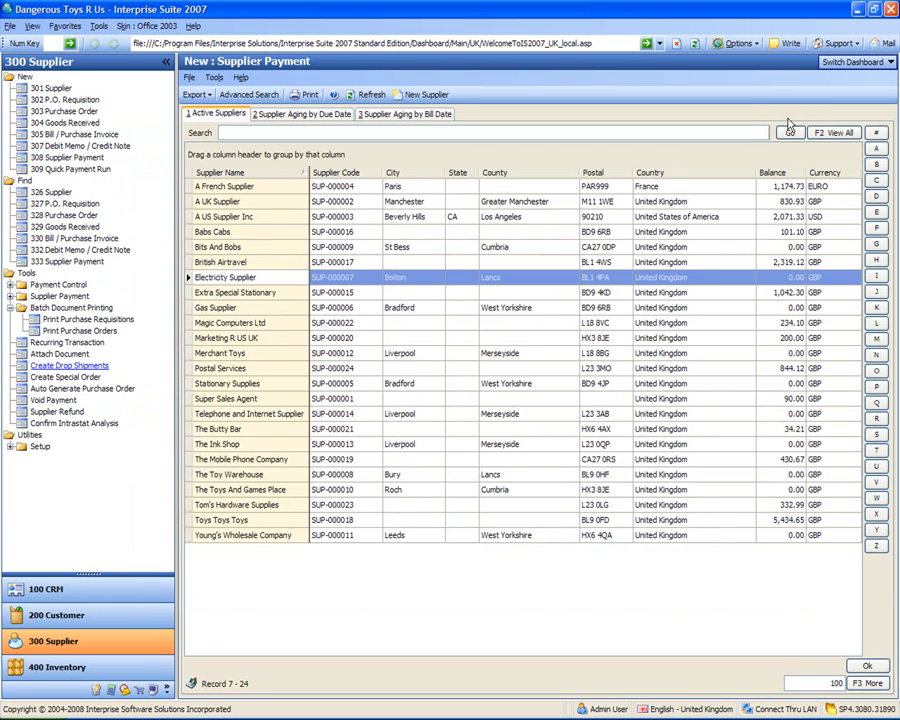
pyautogui.click(316, 353)
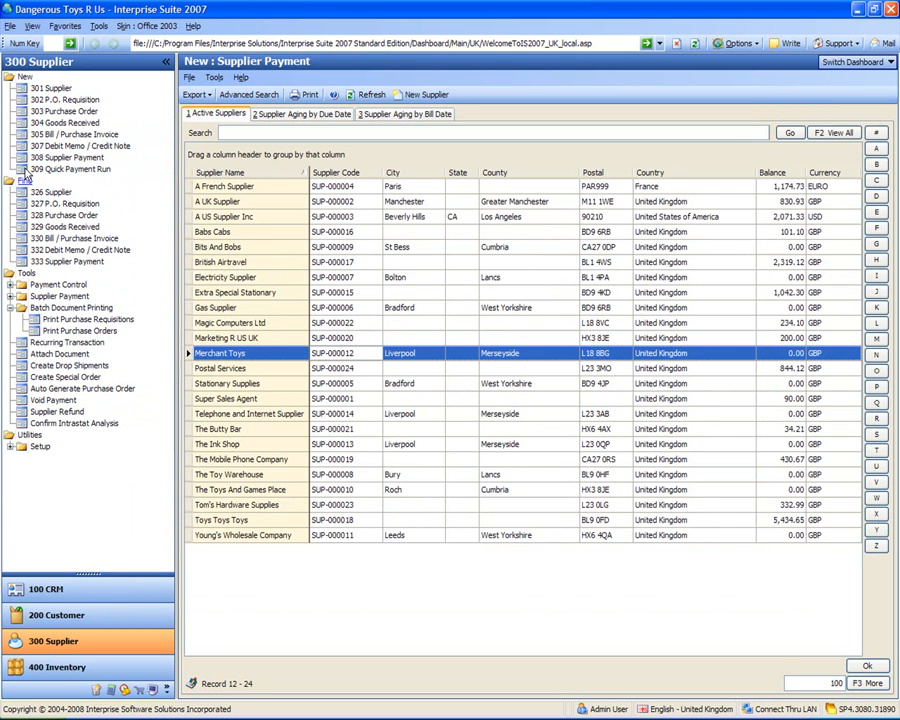
# - Start a new sales order for A Toy Customer UK Ltd and add Bullets with a quantity of 1000
pyautogui.click(73, 618)
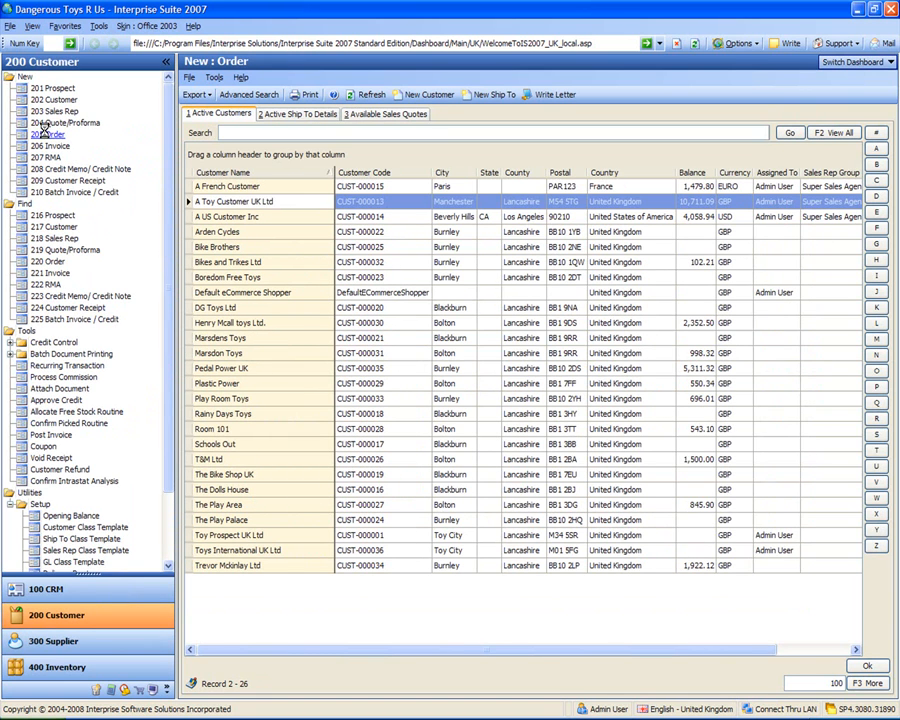
pyautogui.doubleClick(244, 201)
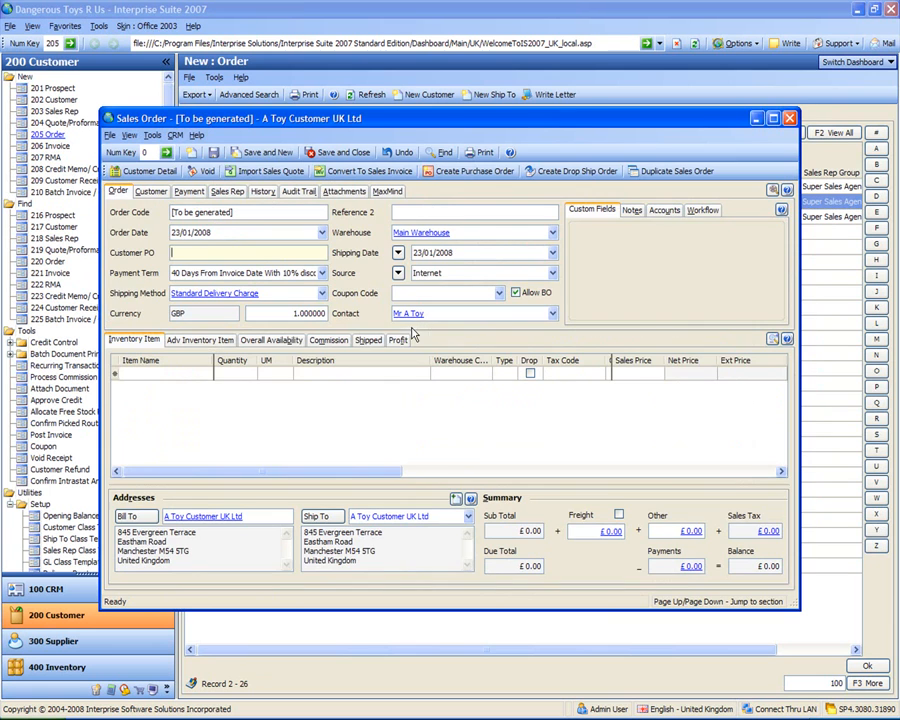
pyautogui.click(190, 375)
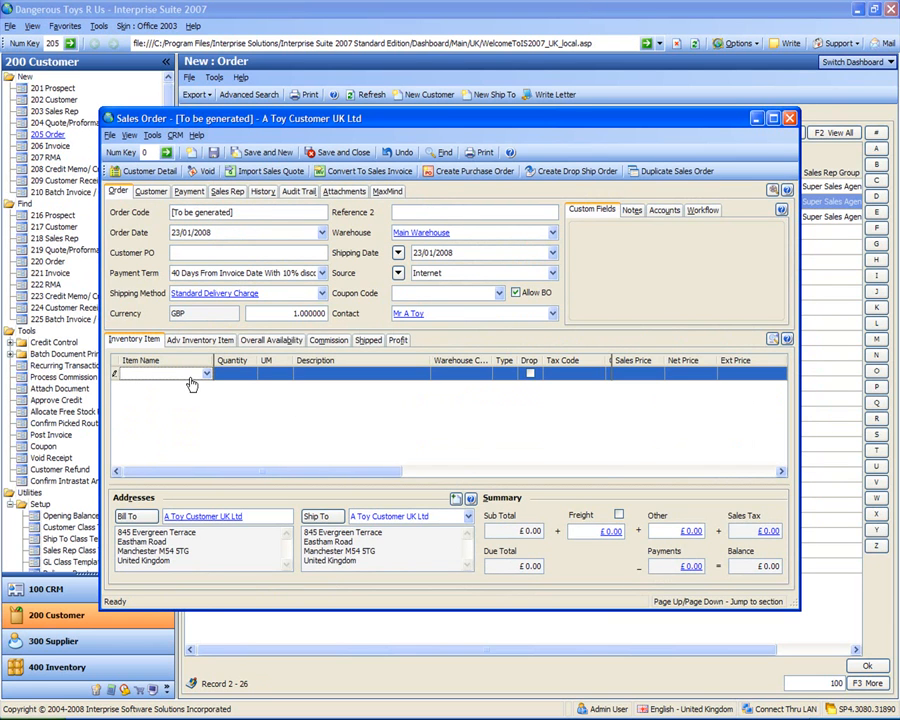
pyautogui.write('Bullets')
pyautogui.press('Tab')
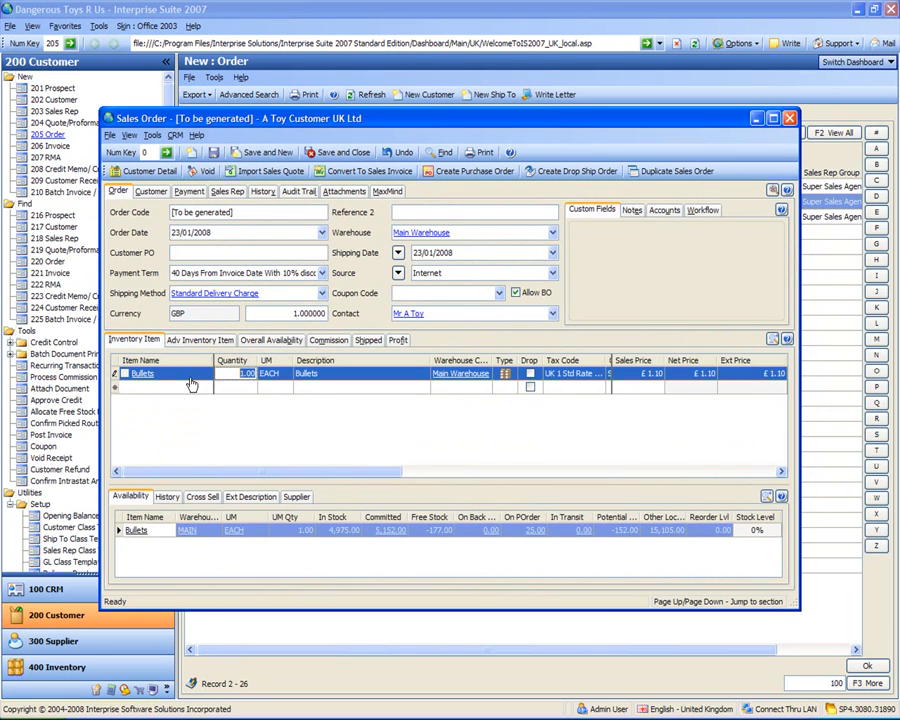
pyautogui.write('1000')
pyautogui.press('Tab')
pyautogui.press('Return')
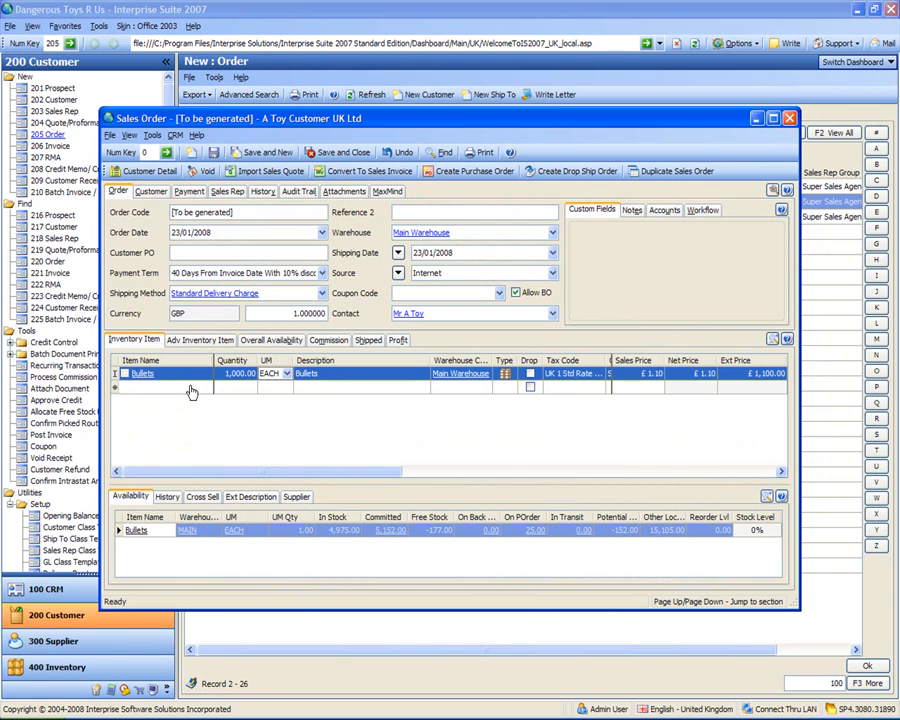
# - Add Hand Gun as the second sales order line with a quantity of 1000, accepting the quantity above available stock
pyautogui.click(192, 388)
pyautogui.write('hand gun')
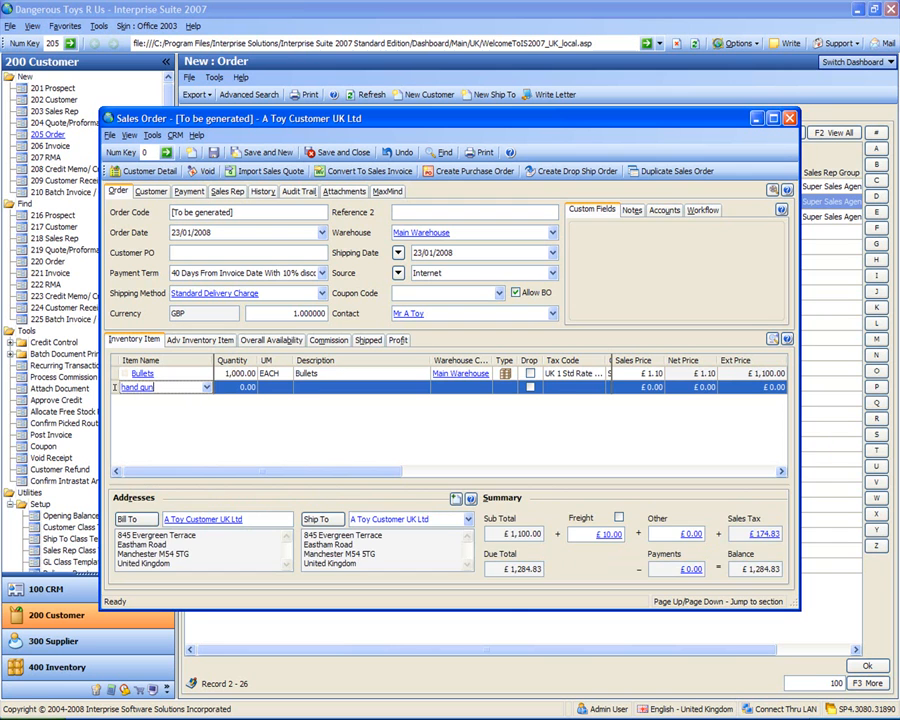
pyautogui.press('Tab')
pyautogui.write('1000')
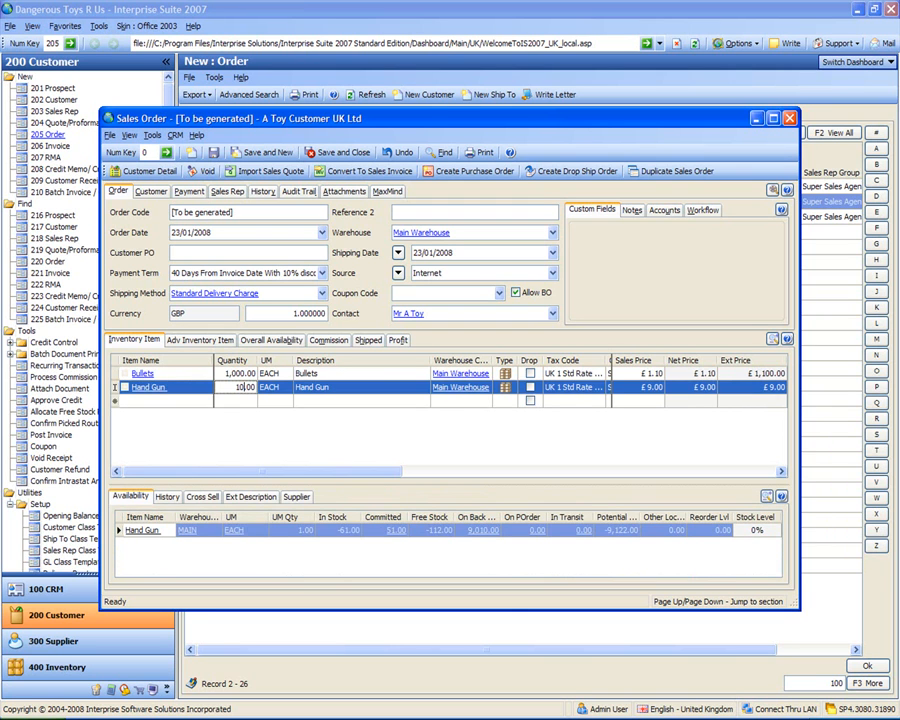
pyautogui.press('Tab')
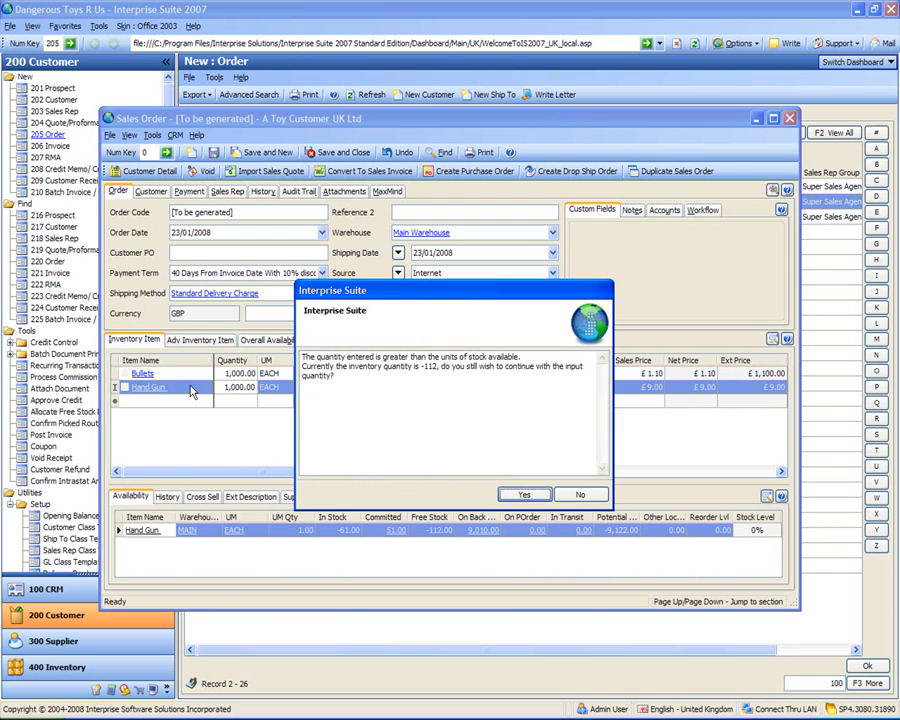
pyautogui.click(524, 497)
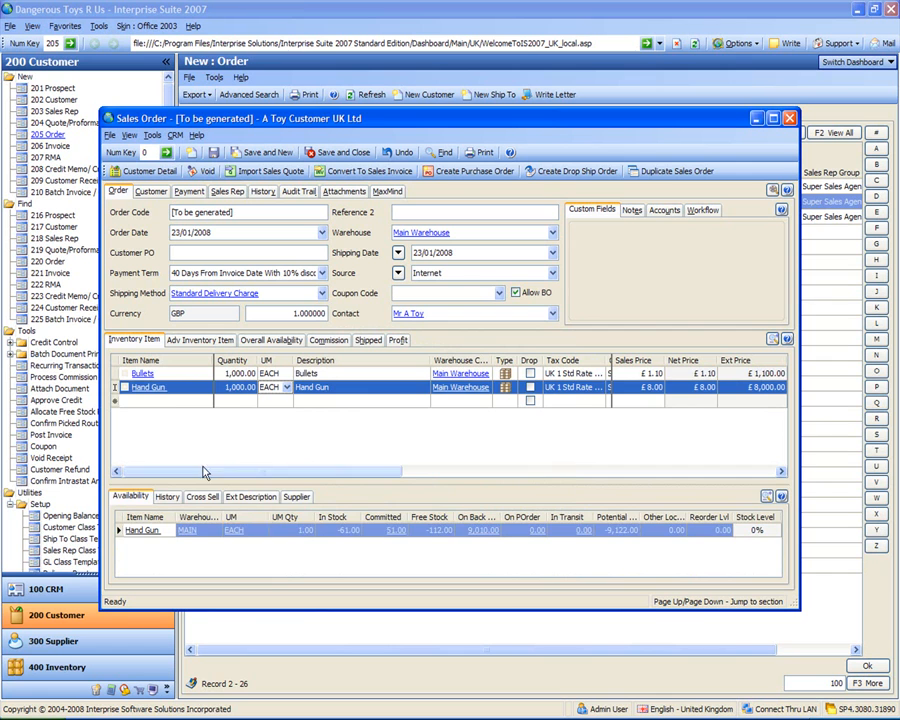
# - Add Holster as the third line with a quantity of 1000, and save and close the sales order
pyautogui.click(170, 401)
pyautogui.write('holster')
pyautogui.press('Tab')
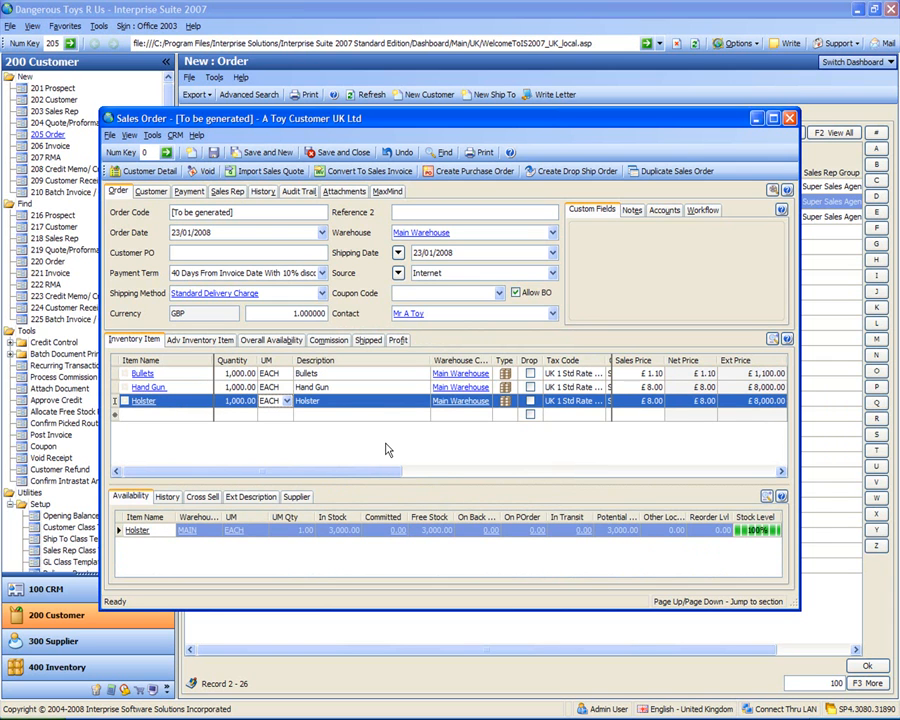
pyautogui.click(338, 154)
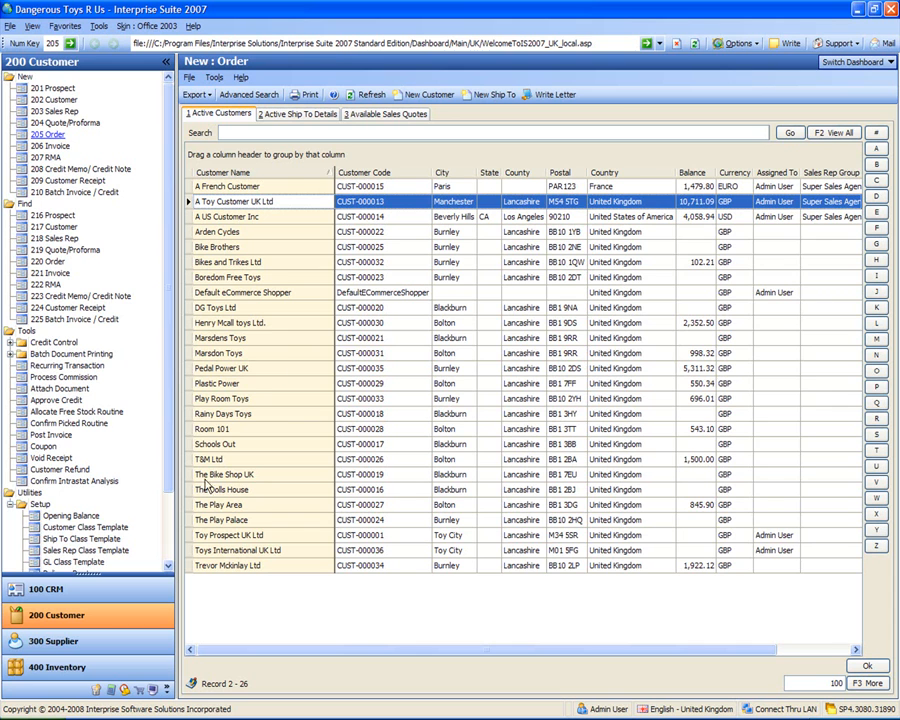
# - Run the supplier module's Auto Generate Purchase Order wizard using sales trends for the past month, one month of stock and all suppliers
pyautogui.click(110, 643)
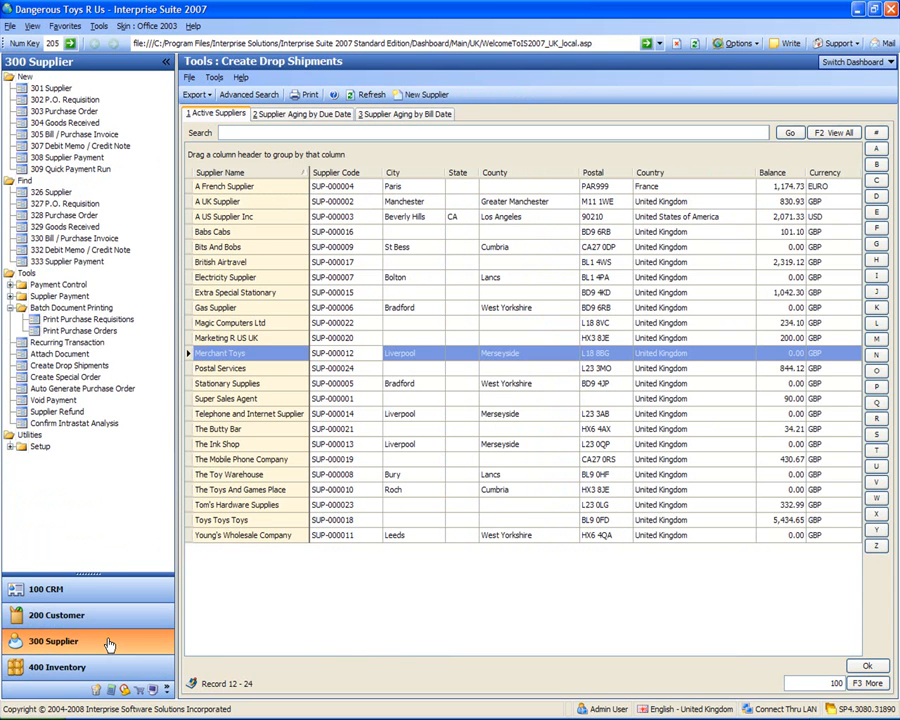
pyautogui.click(47, 392)
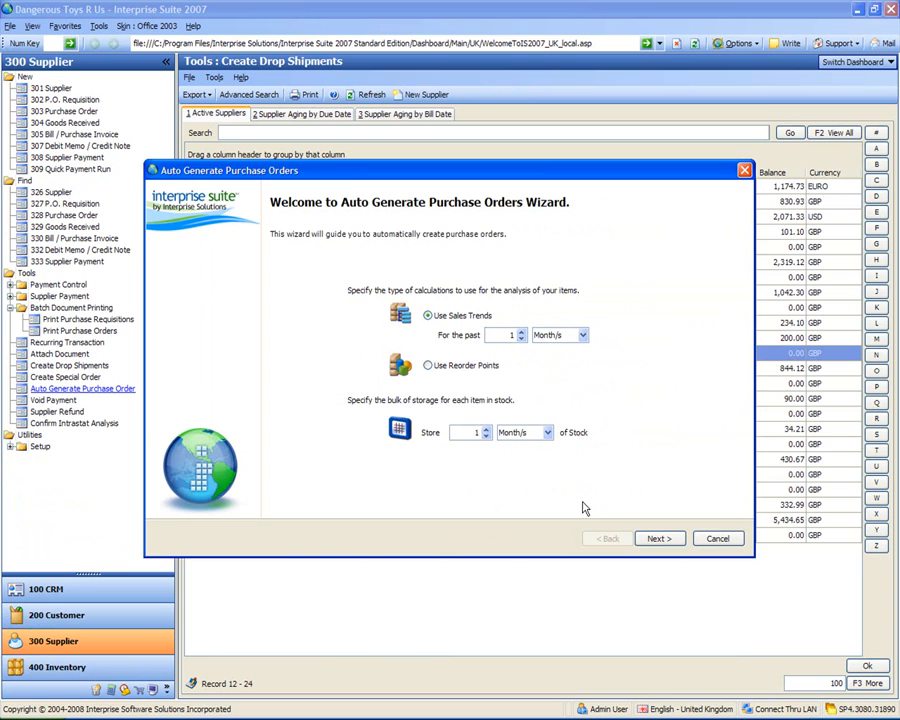
pyautogui.click(658, 539)
pyautogui.click(659, 540)
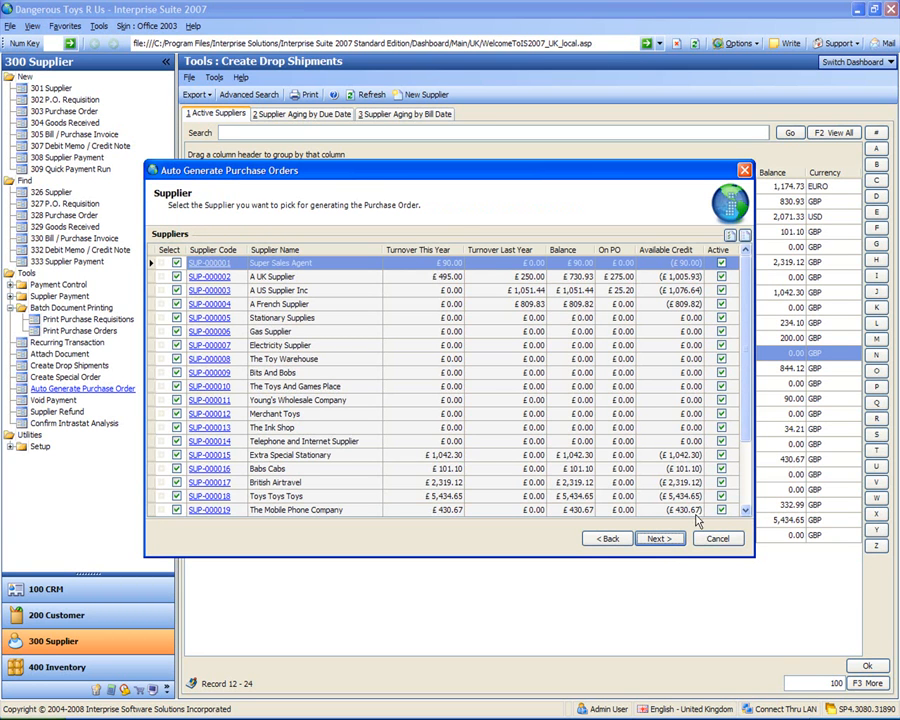
pyautogui.click(659, 540)
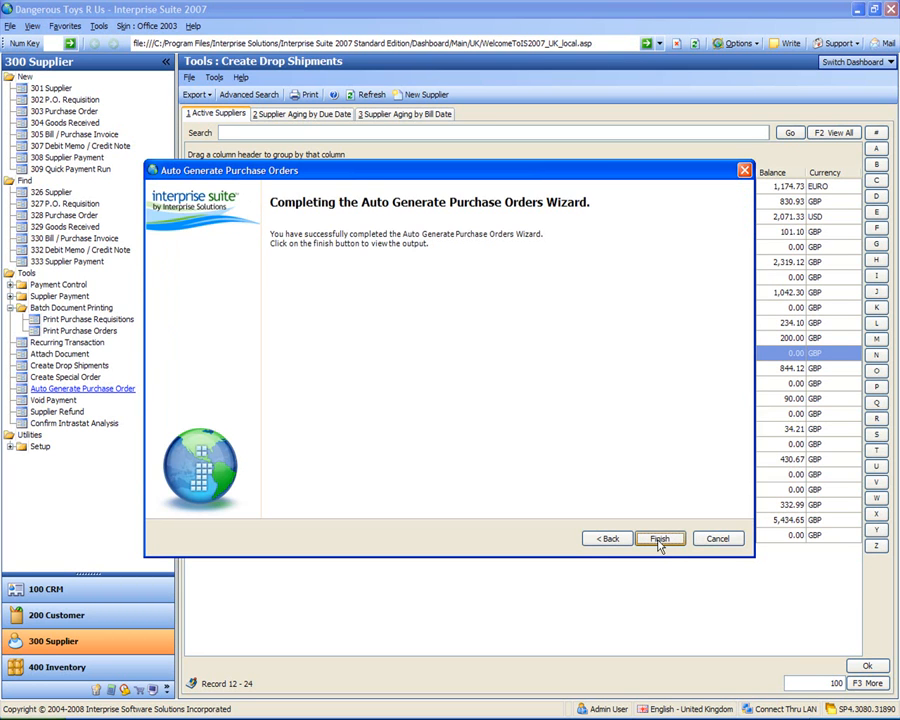
pyautogui.click(660, 539)
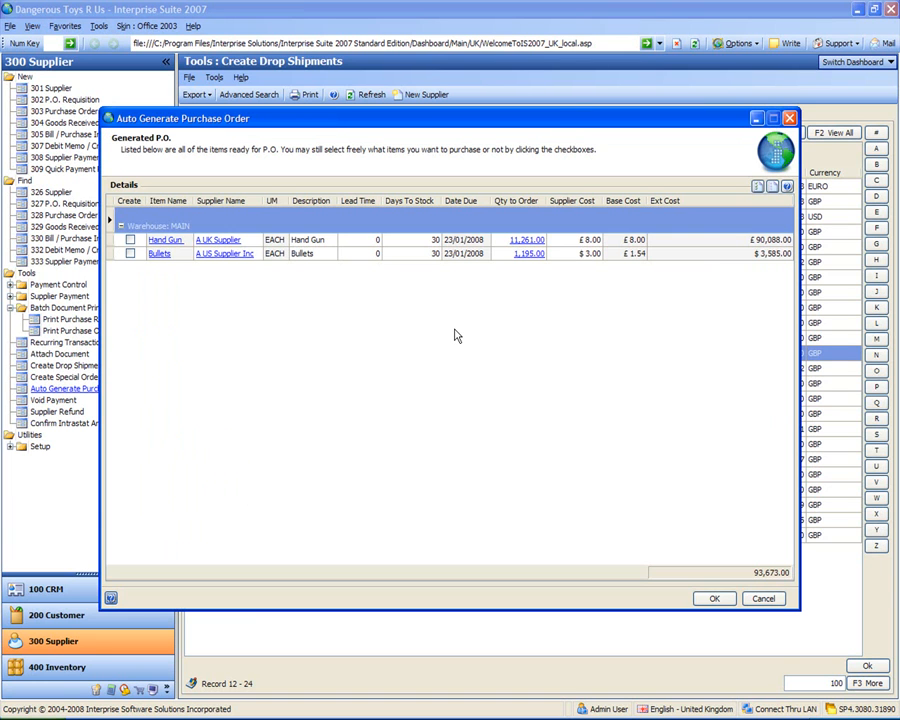
# - Examine the suggested order quantities and the reorder calculations behind the Hand Gun quantity, and close the calculations
pyautogui.moveTo(458, 125); pyautogui.dragTo(449, 83)
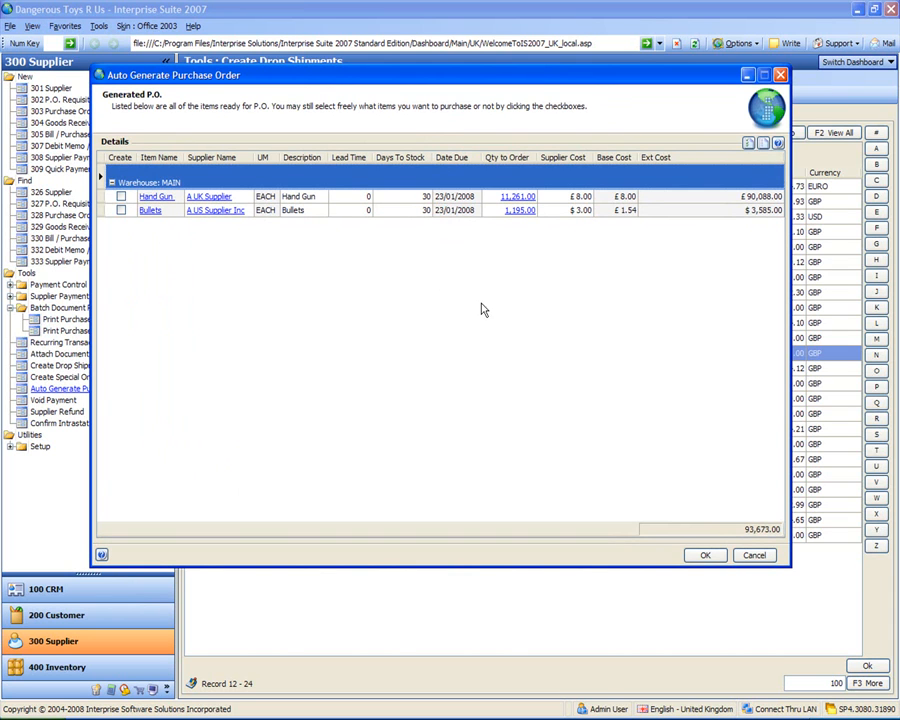
pyautogui.click(515, 198)
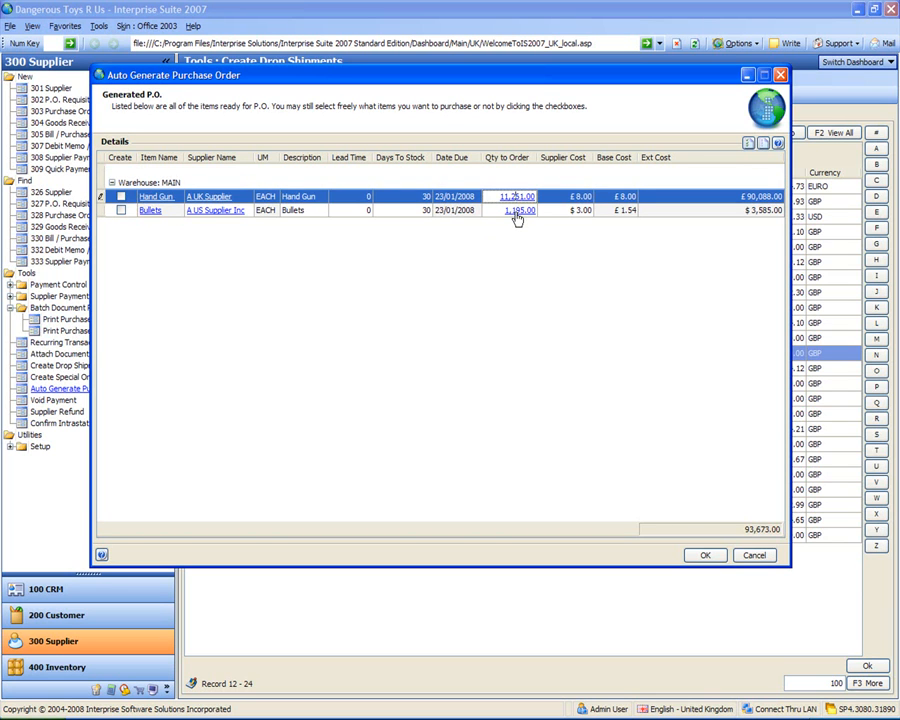
pyautogui.click(517, 211)
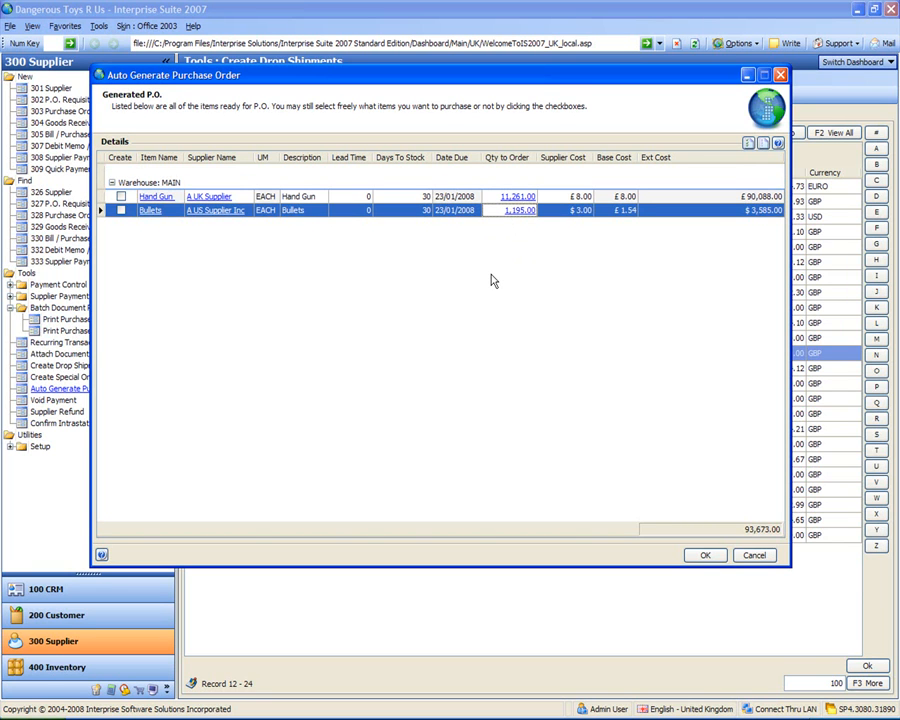
pyautogui.click(517, 197)
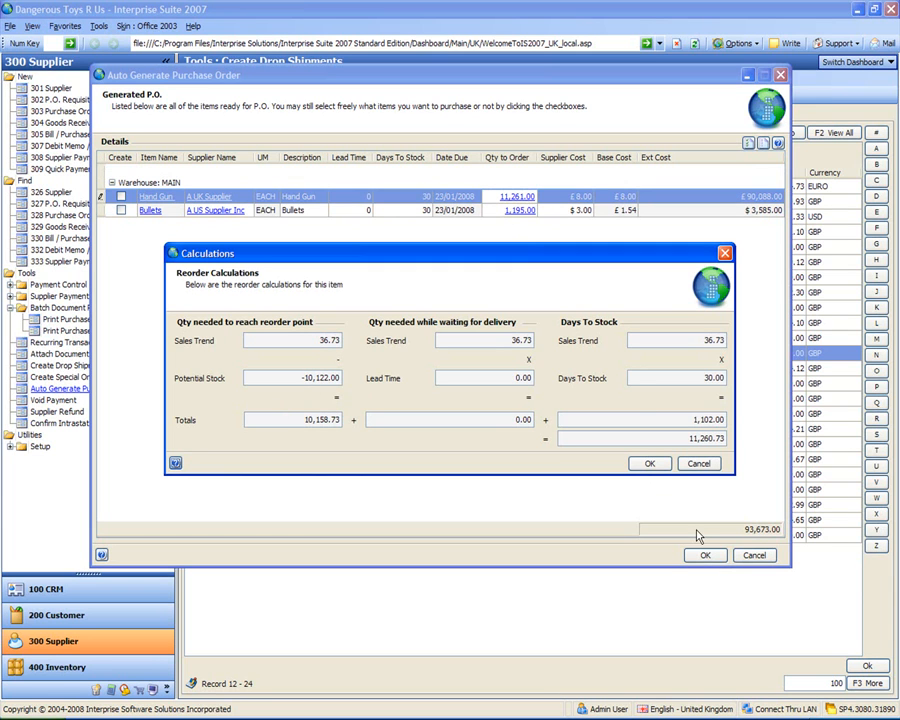
pyautogui.click(698, 465)
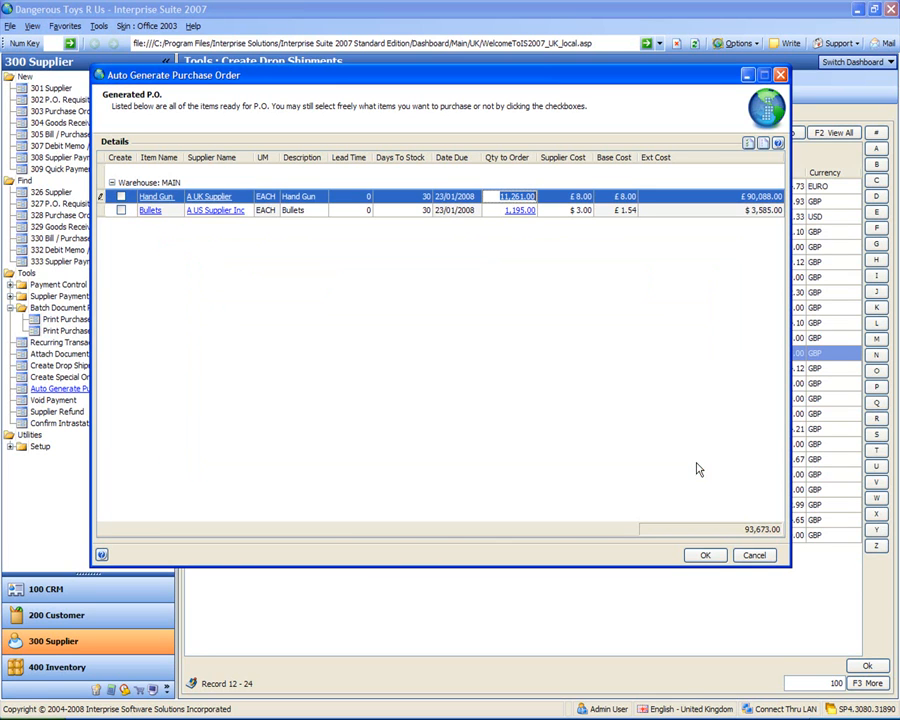
# - Mark the Hand Gun and Bullets lines for creation, check their suppliers, and generate the purchase orders
pyautogui.click(121, 196)
pyautogui.click(121, 210)
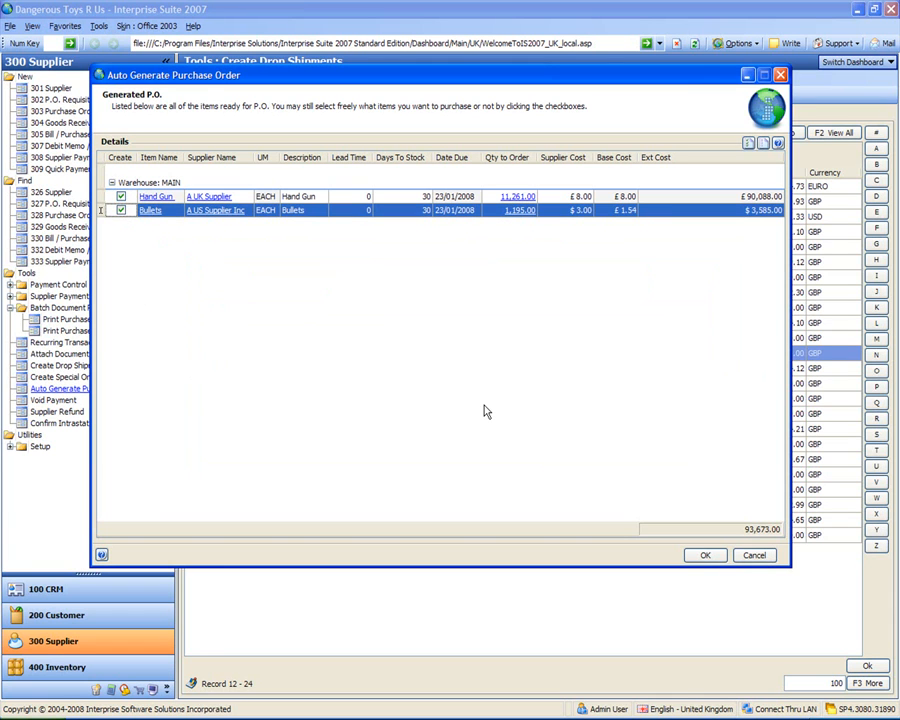
pyautogui.click(205, 197)
pyautogui.click(207, 211)
pyautogui.click(414, 311)
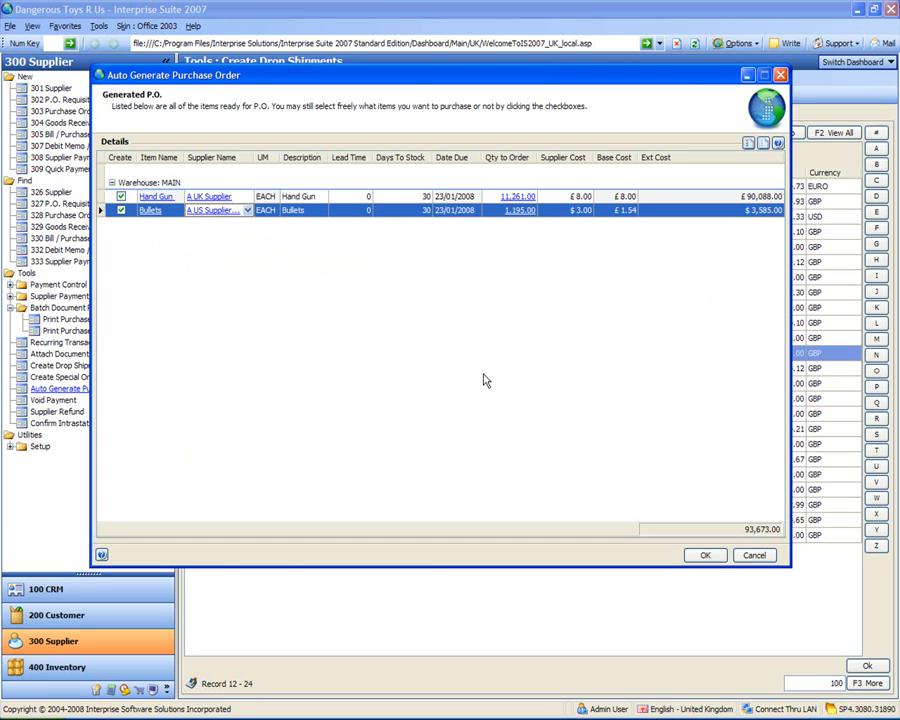
pyautogui.click(705, 555)
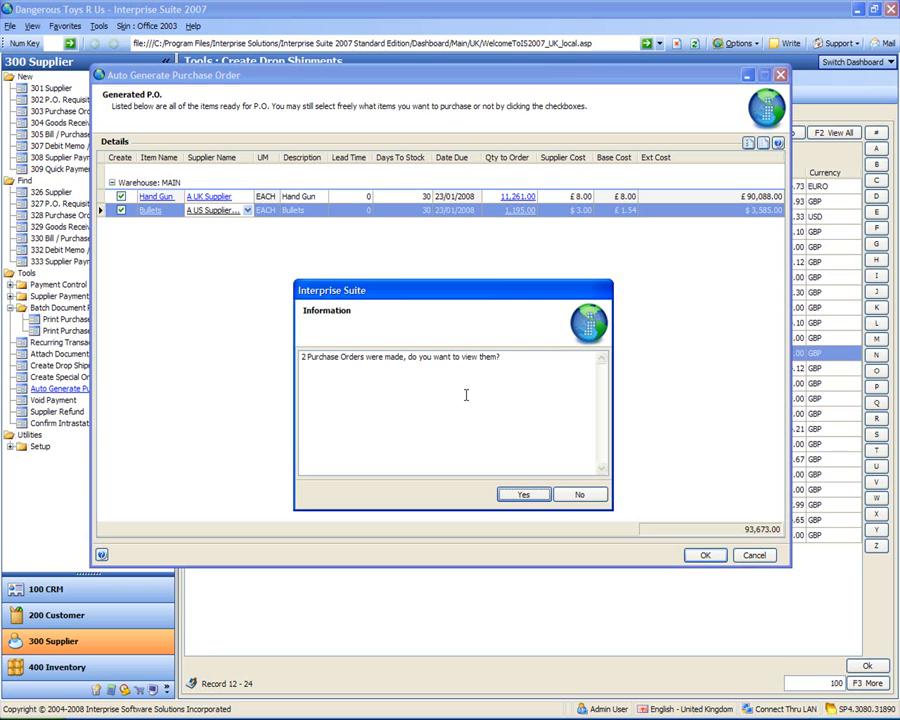
# - View the two generated purchase orders for A UK Supplier and A US Supplier Inc, and save and close each
pyautogui.click(524, 497)
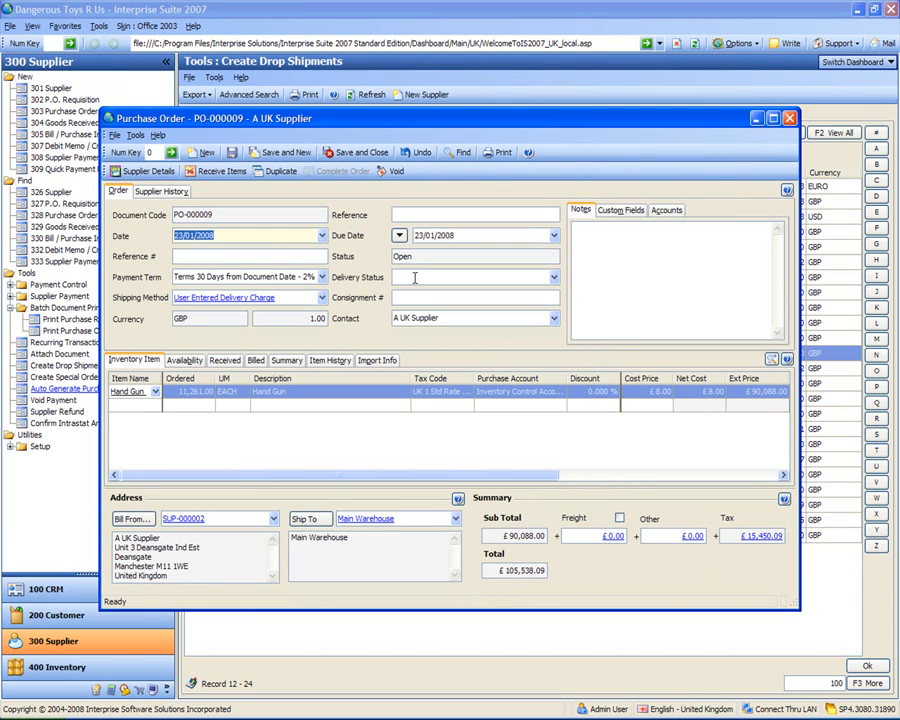
pyautogui.click(361, 153)
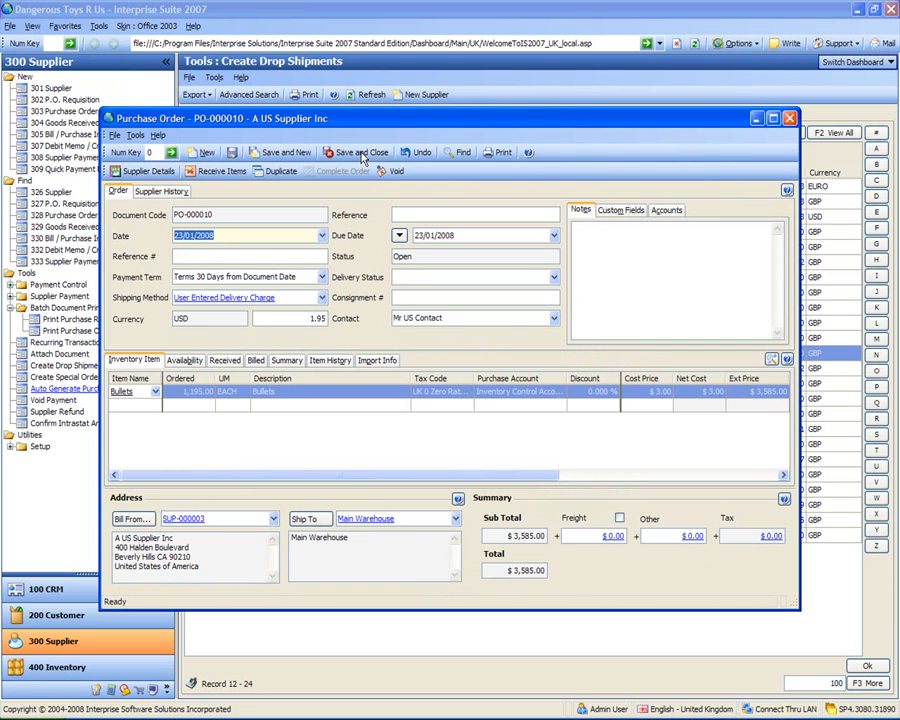
pyautogui.click(361, 153)
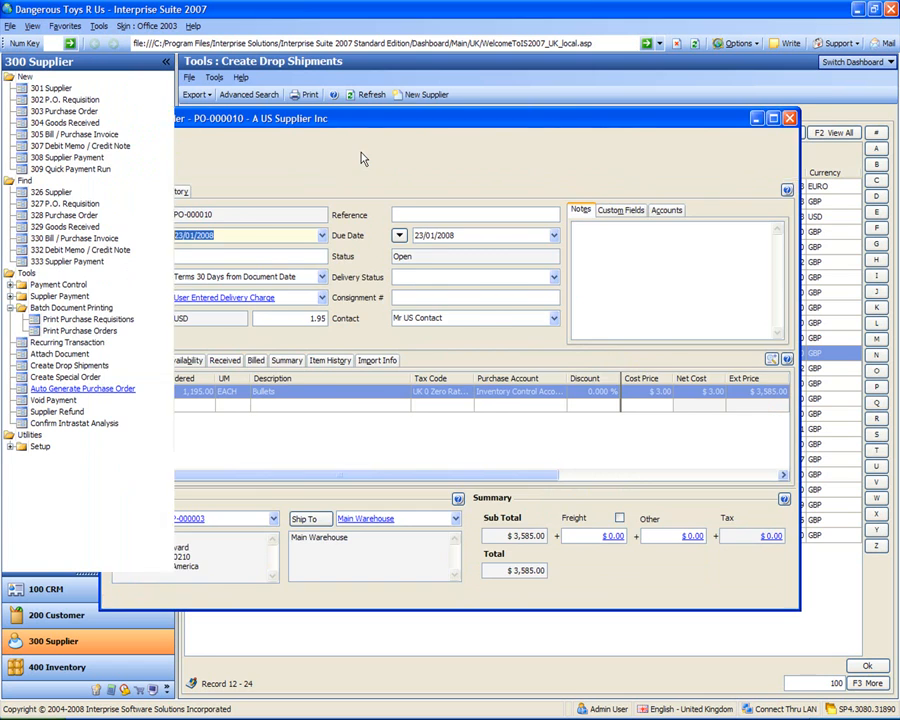
pyautogui.click(365, 292)
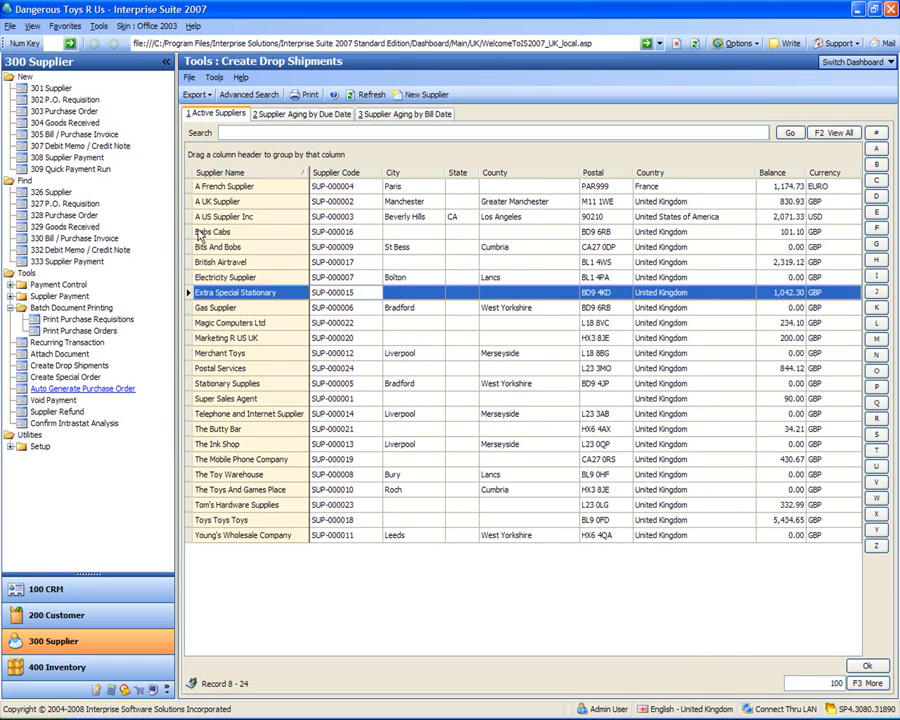
pyautogui.click(224, 232)
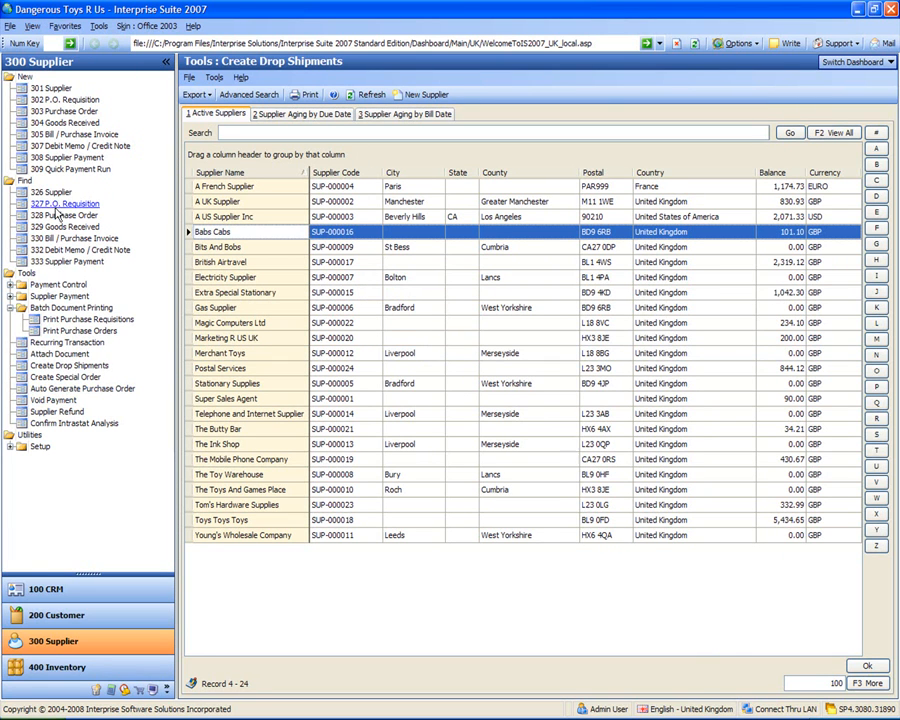
# - Create a goods received note for A French Supplier without a purchase order, and add Bullets with a received quantity of 10
pyautogui.click(62, 123)
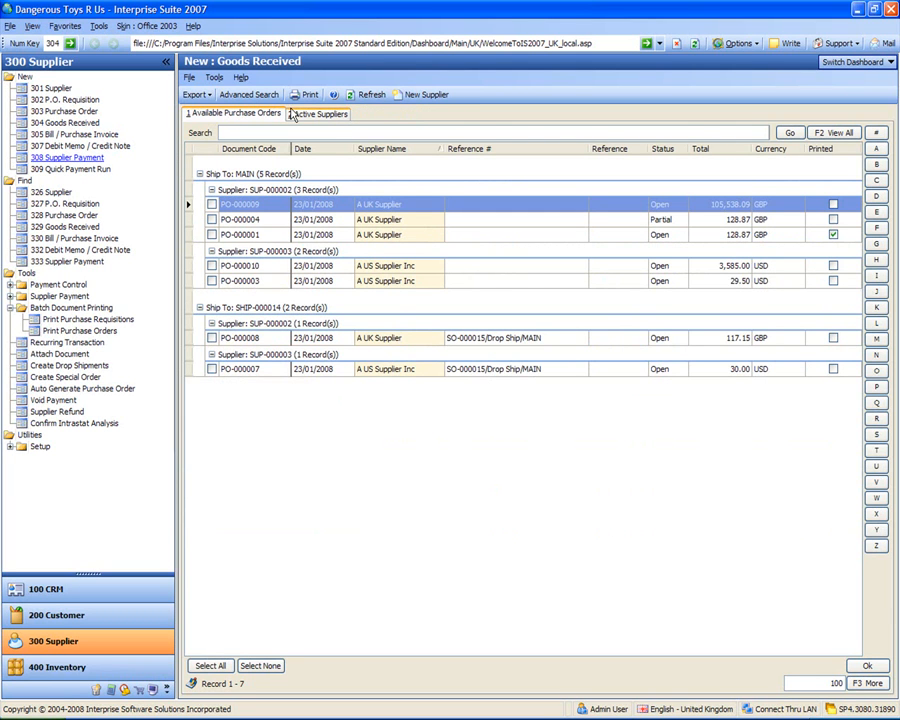
pyautogui.click(320, 114)
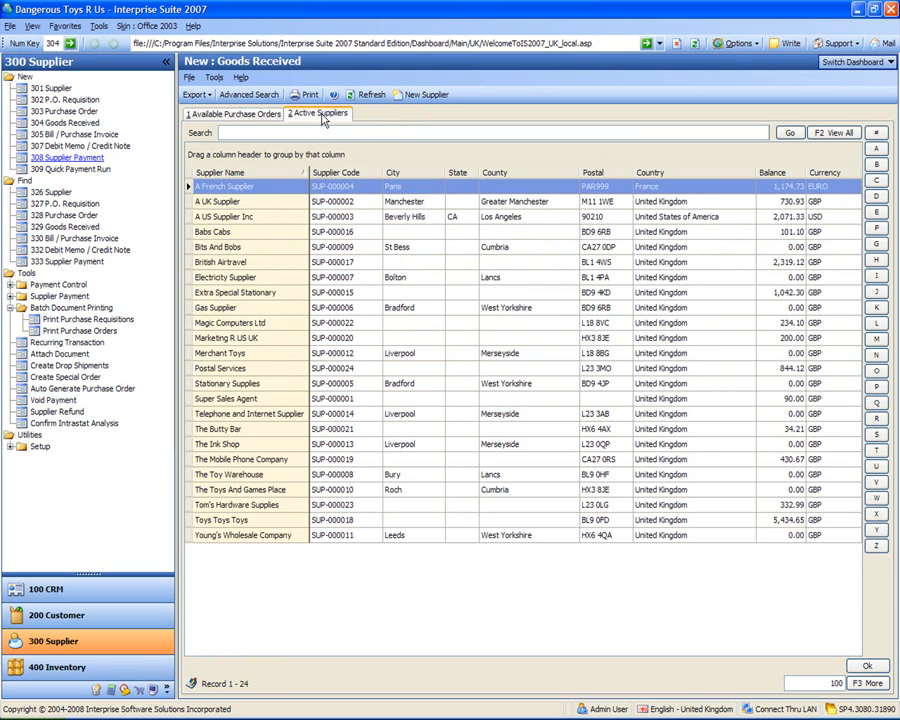
pyautogui.doubleClick(267, 188)
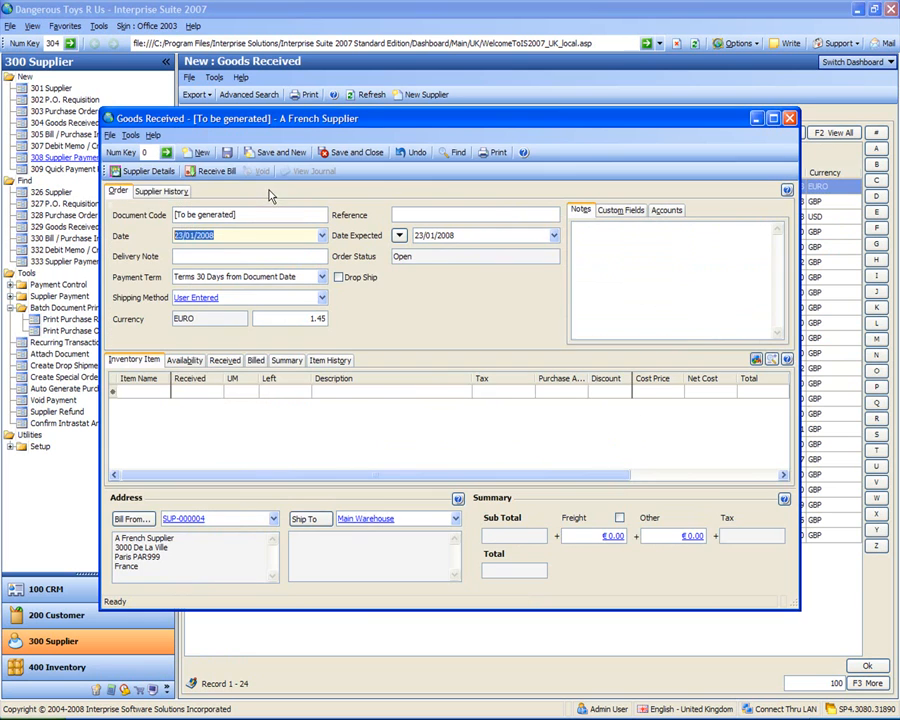
pyautogui.click(148, 392)
pyautogui.write('bullet')
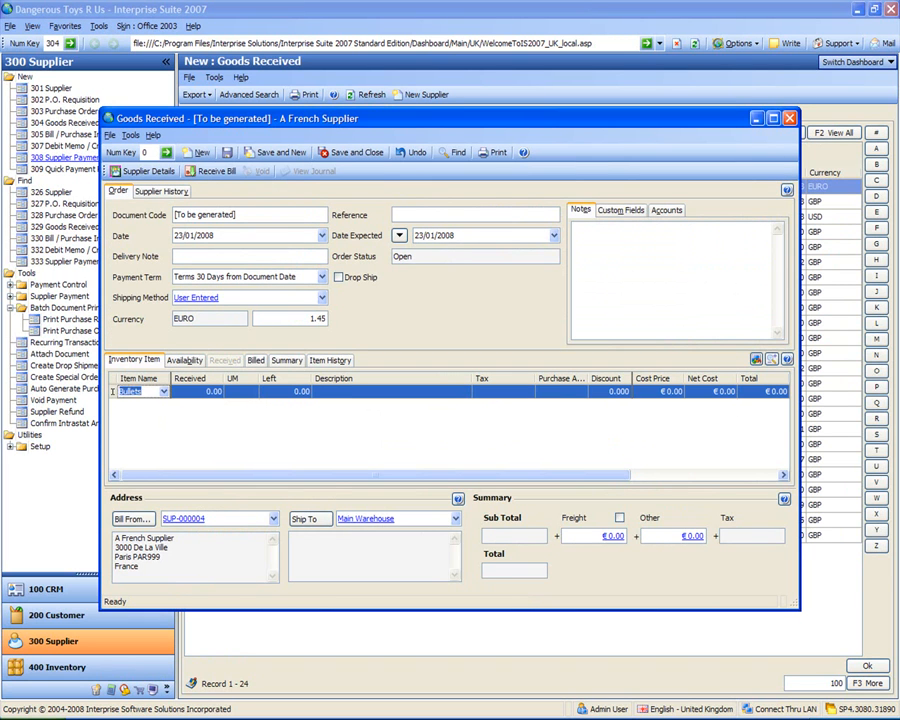
pyautogui.press('Tab')
pyautogui.write('10')
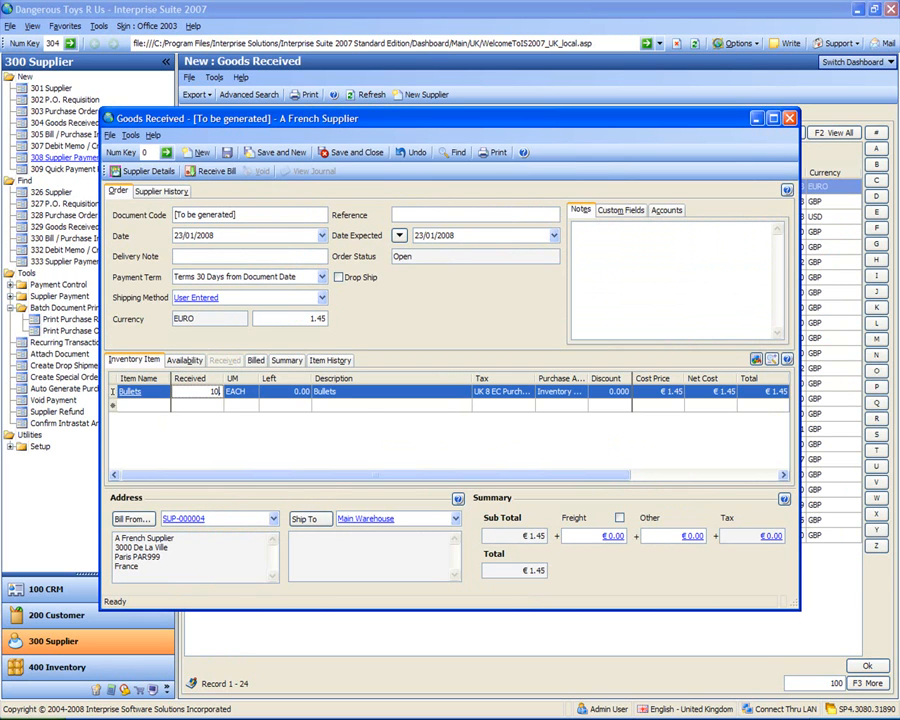
pyautogui.press('Tab')
# - Add Hand Gun as the second line with a received quantity of 10, and save and close the goods received note
pyautogui.click(146, 395)
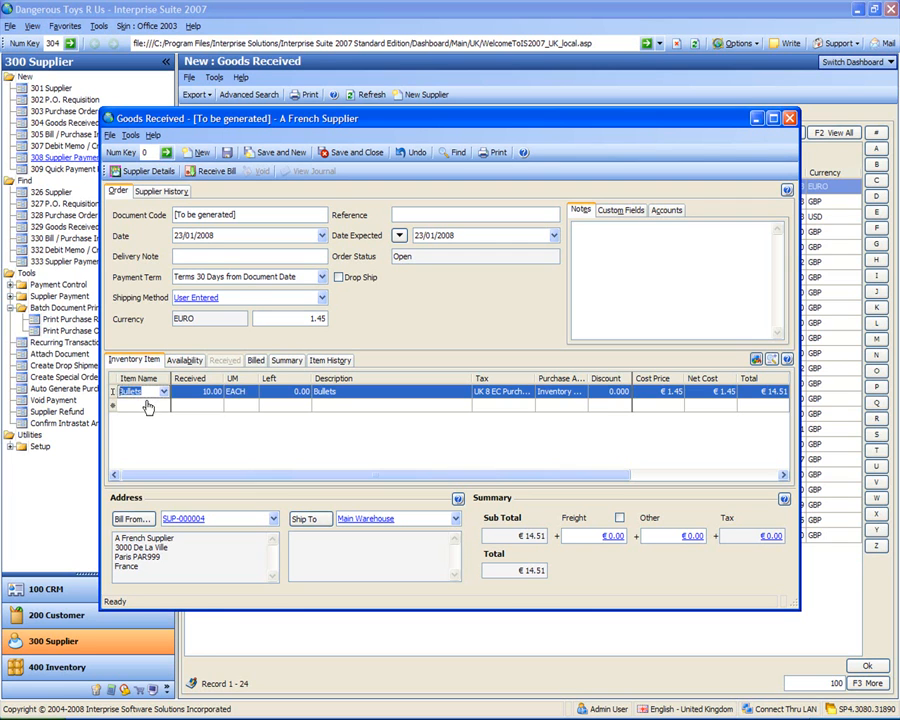
pyautogui.click(147, 407)
pyautogui.write('hand g')
pyautogui.press('Tab')
pyautogui.write('10')
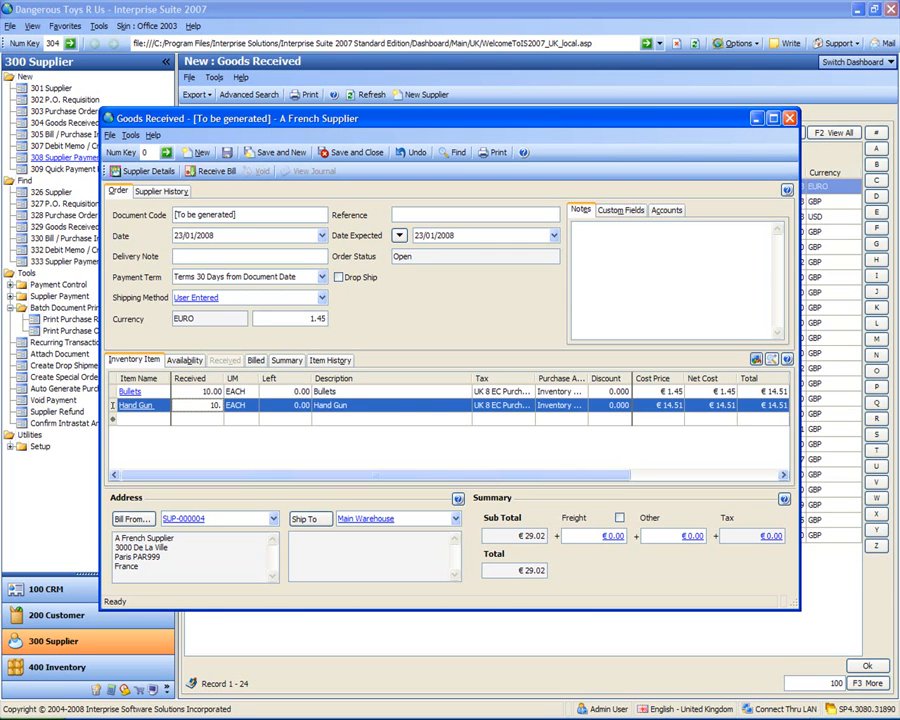
pyautogui.press('Tab')
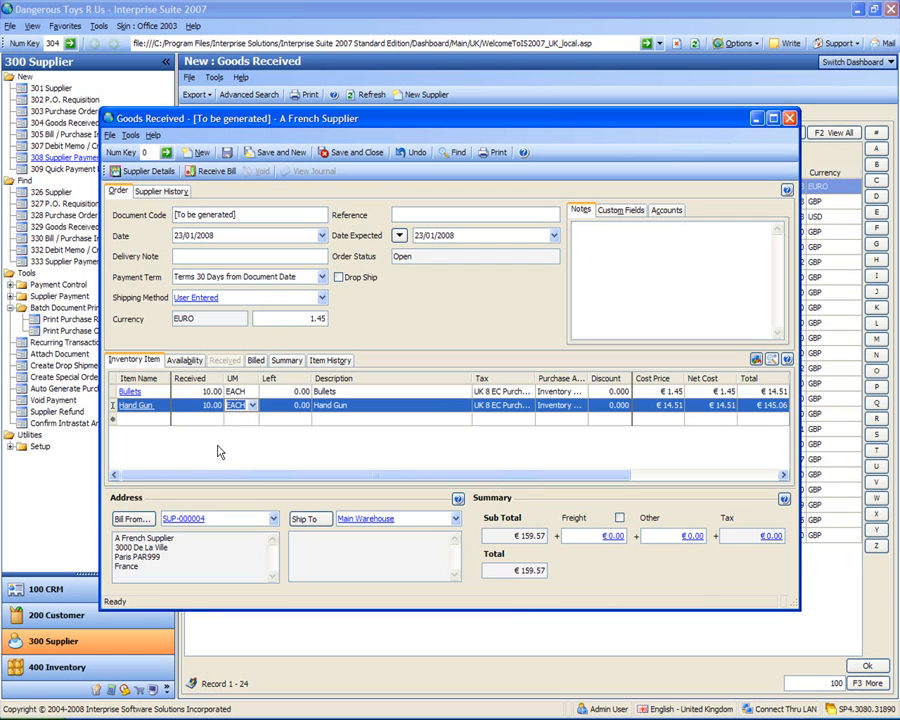
pyautogui.click(354, 152)
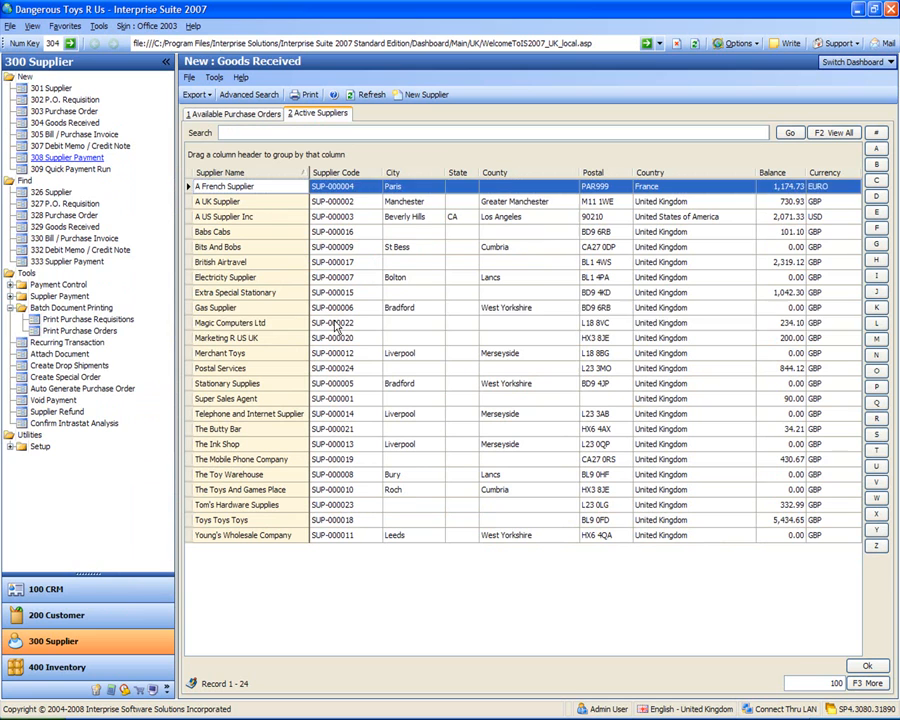
pyautogui.click(290, 322)
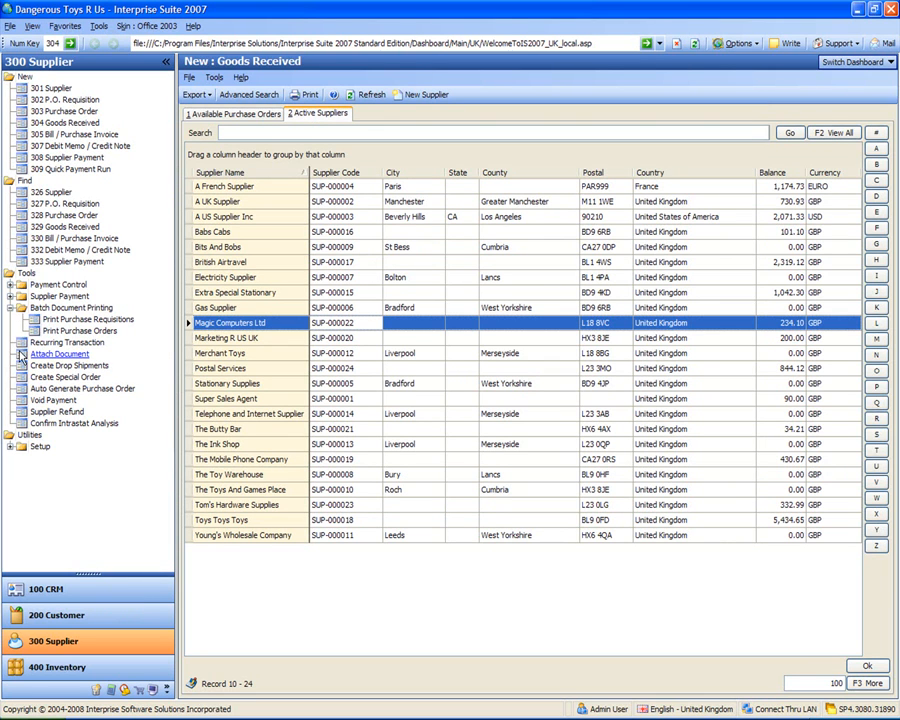
# - Confirm A French Supplier's January 2008 goods received note for Intrastat, checking its item details before accepting
pyautogui.click(40, 423)
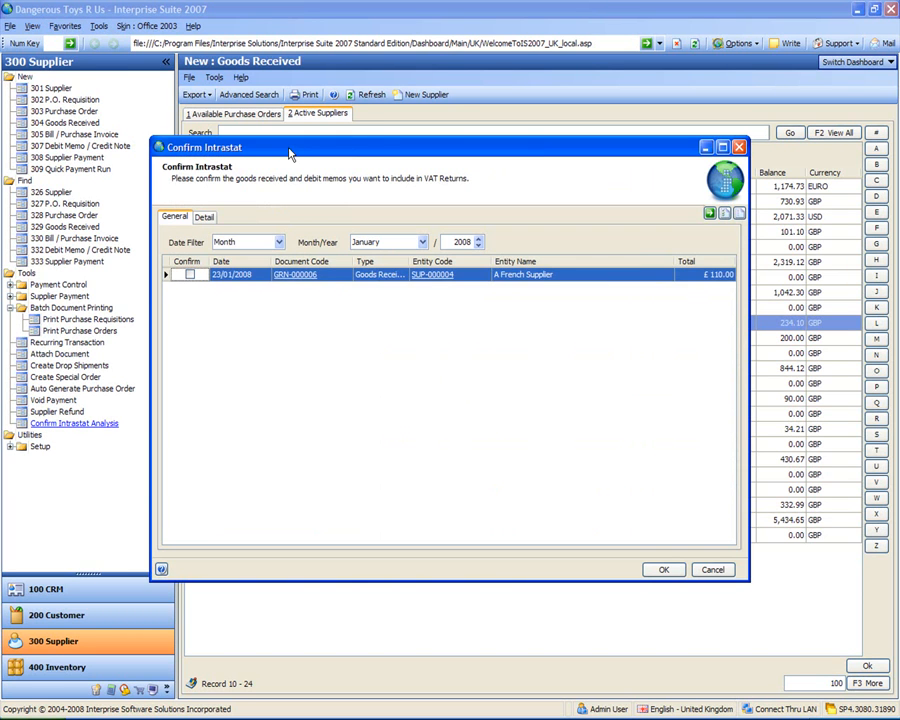
pyautogui.moveTo(290, 153); pyautogui.dragTo(249, 37)
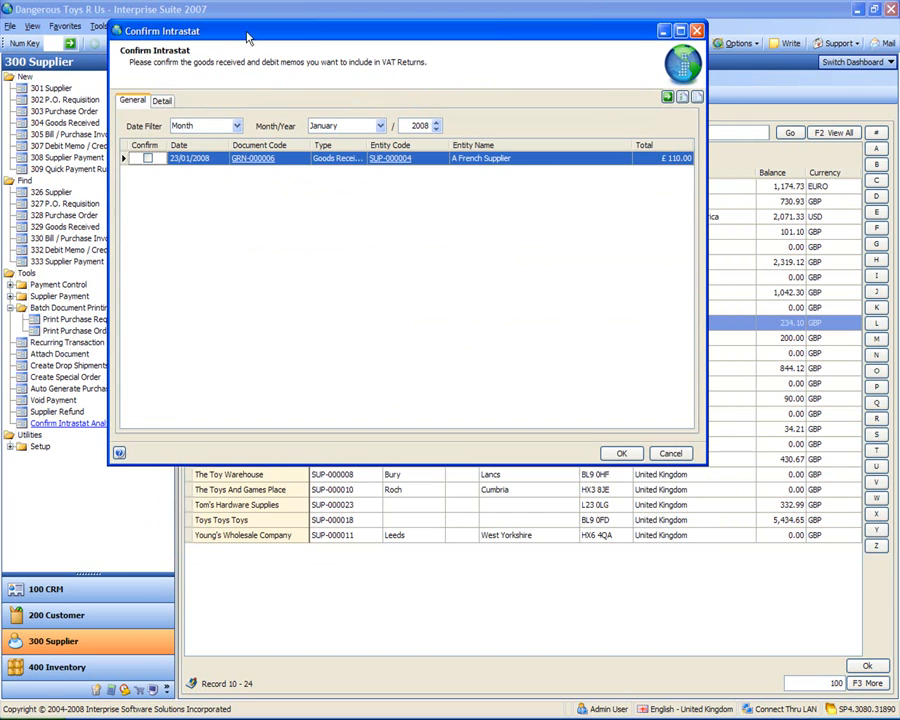
pyautogui.click(263, 163)
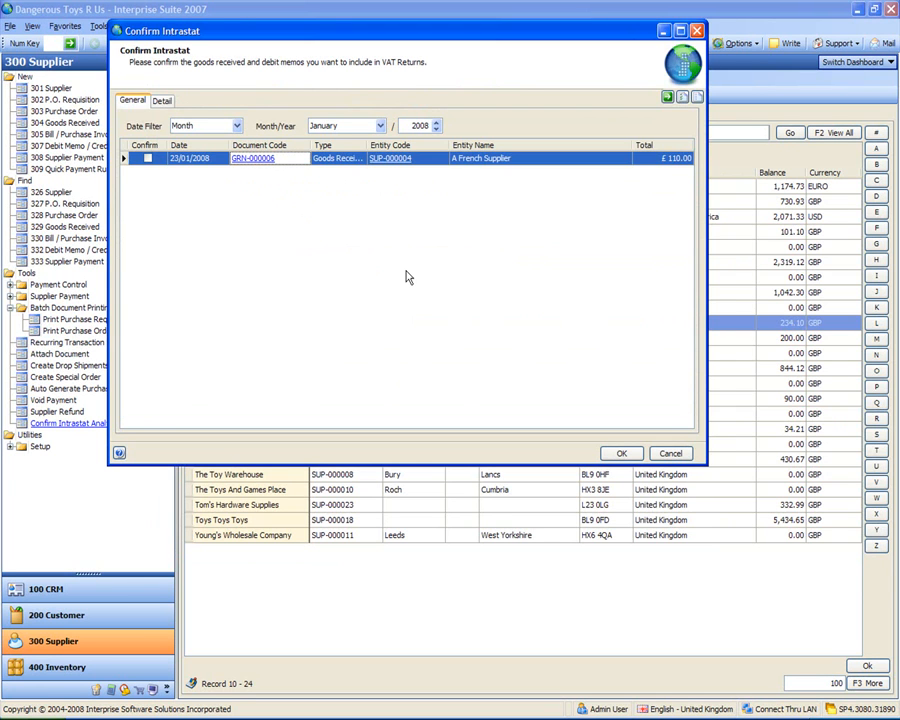
pyautogui.click(147, 162)
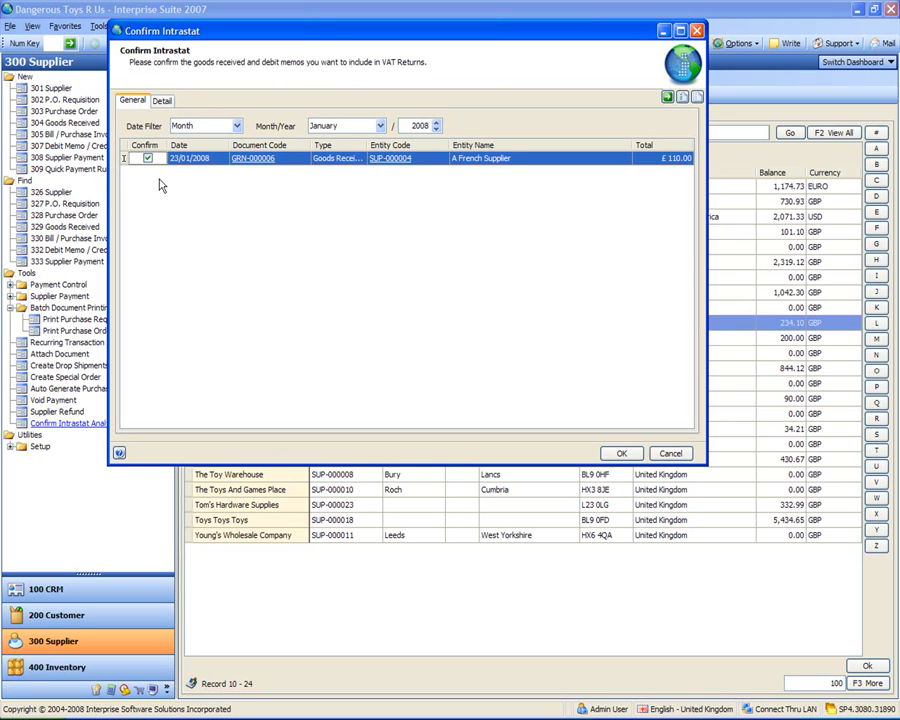
pyautogui.click(162, 102)
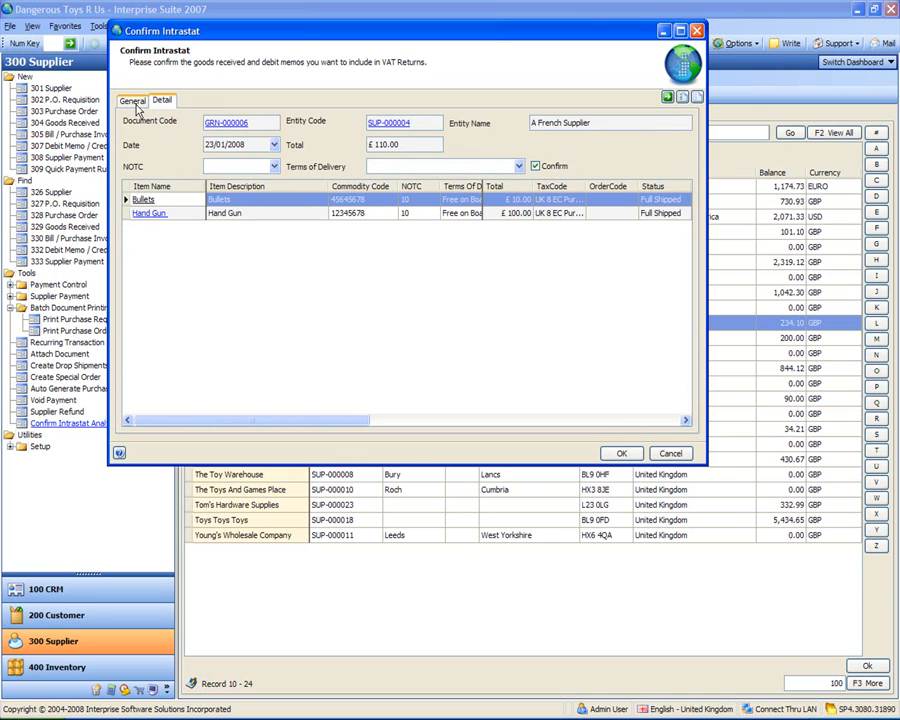
pyautogui.click(133, 102)
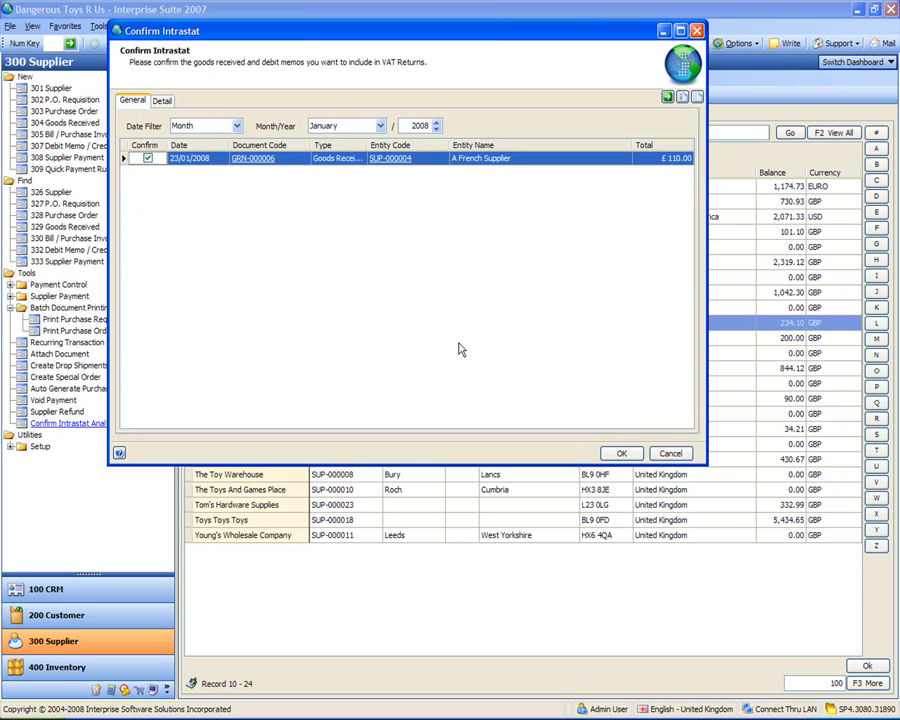
pyautogui.click(622, 454)
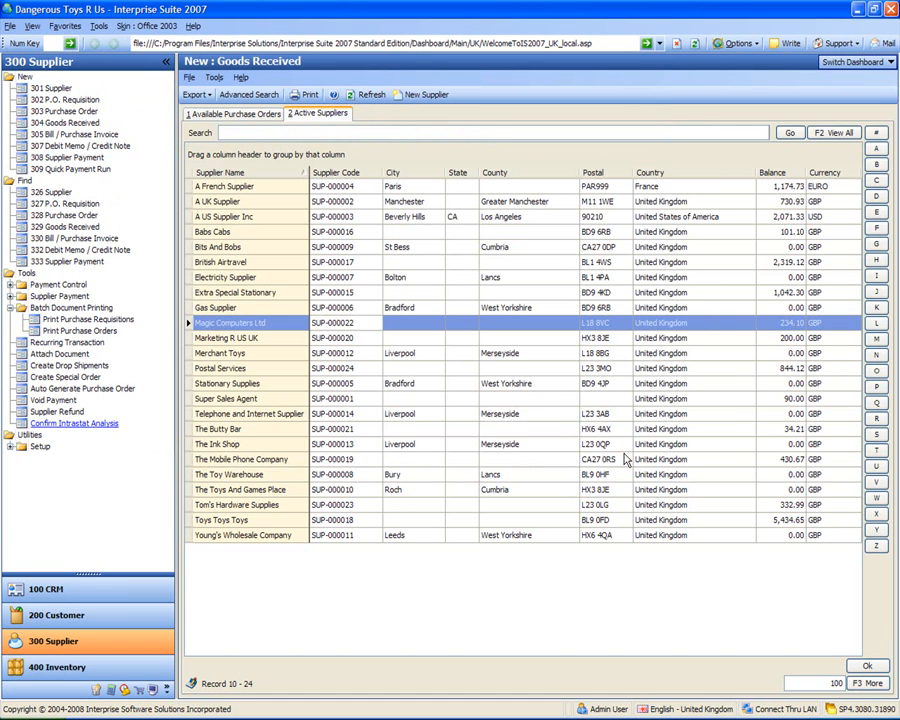
pyautogui.click(454, 504)
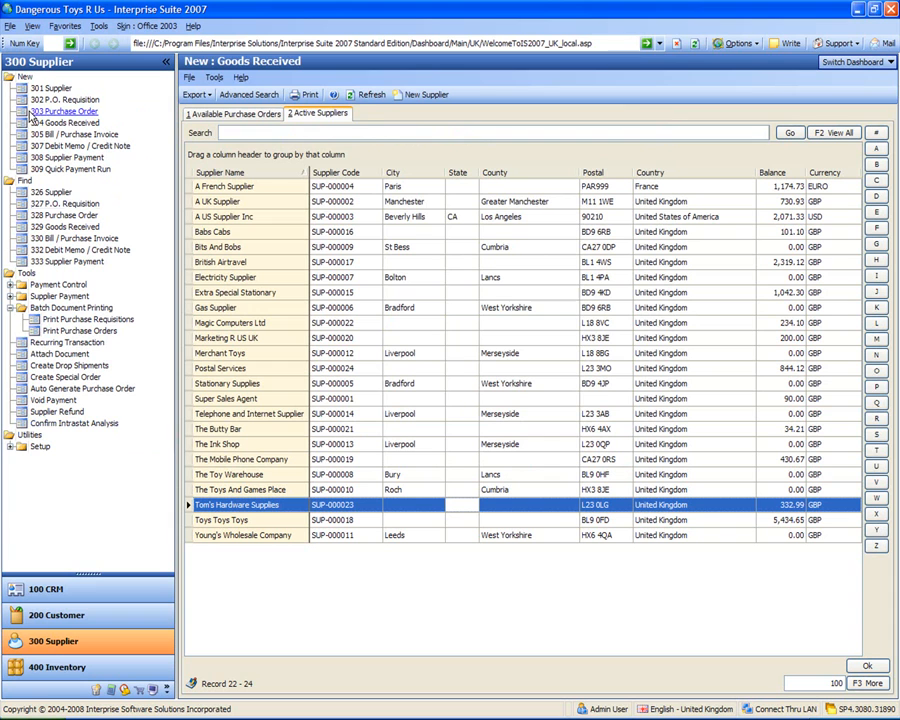
# - Create a bill from A French Supplier's goods received note awaiting billing, with invoice number 2345, and save and close it
pyautogui.click(60, 134)
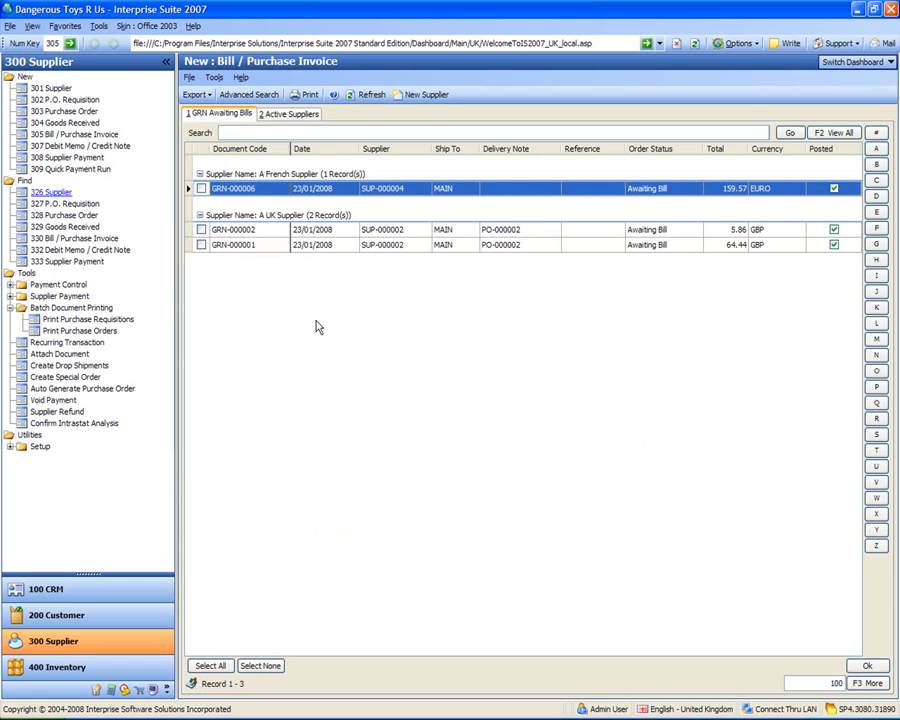
pyautogui.click(272, 113)
pyautogui.click(243, 115)
pyautogui.click(201, 188)
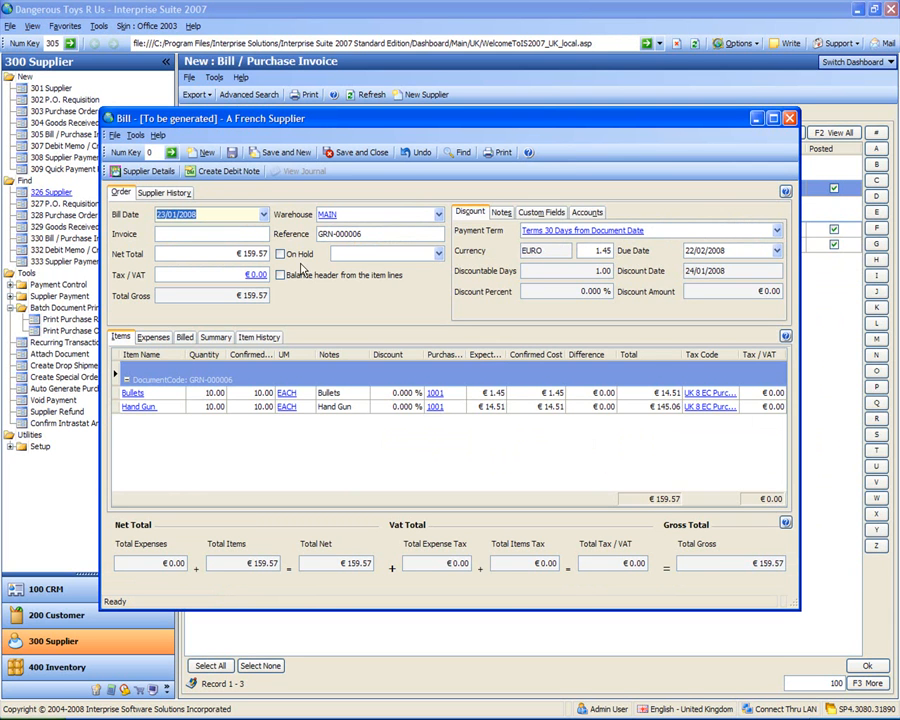
pyautogui.click(230, 235)
pyautogui.write('2345')
pyautogui.click(352, 156)
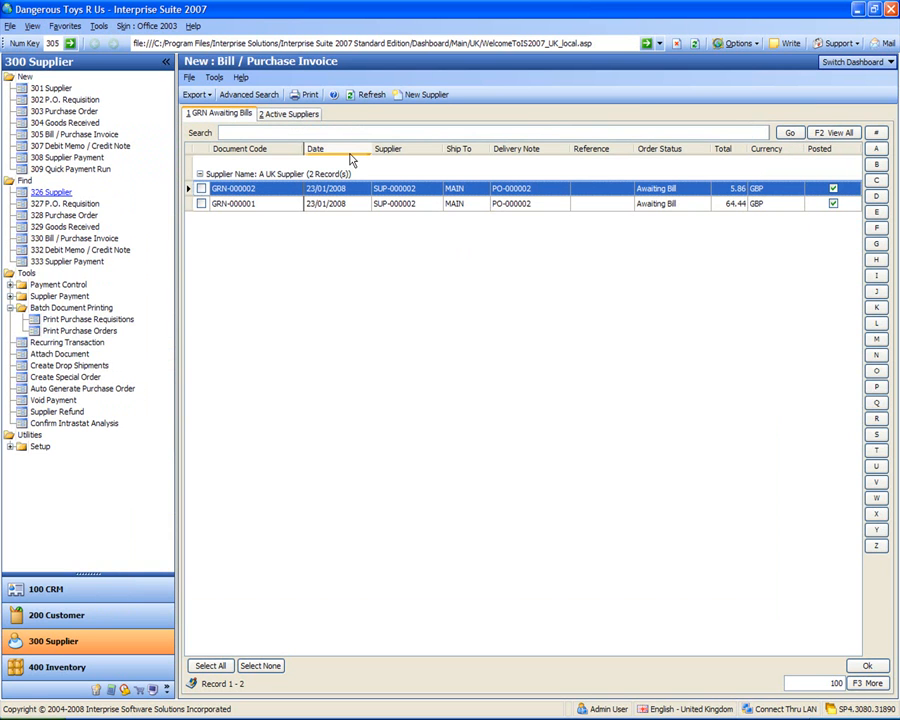
# - Void the posted £100.00 supplier payment to A UK Supplier
pyautogui.click(47, 402)
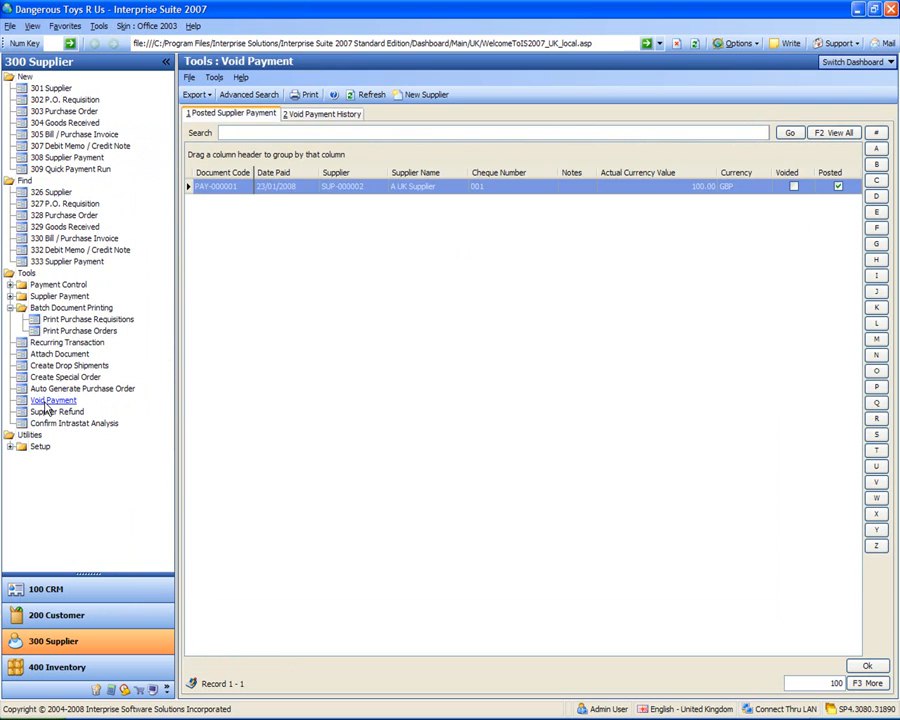
pyautogui.doubleClick(217, 188)
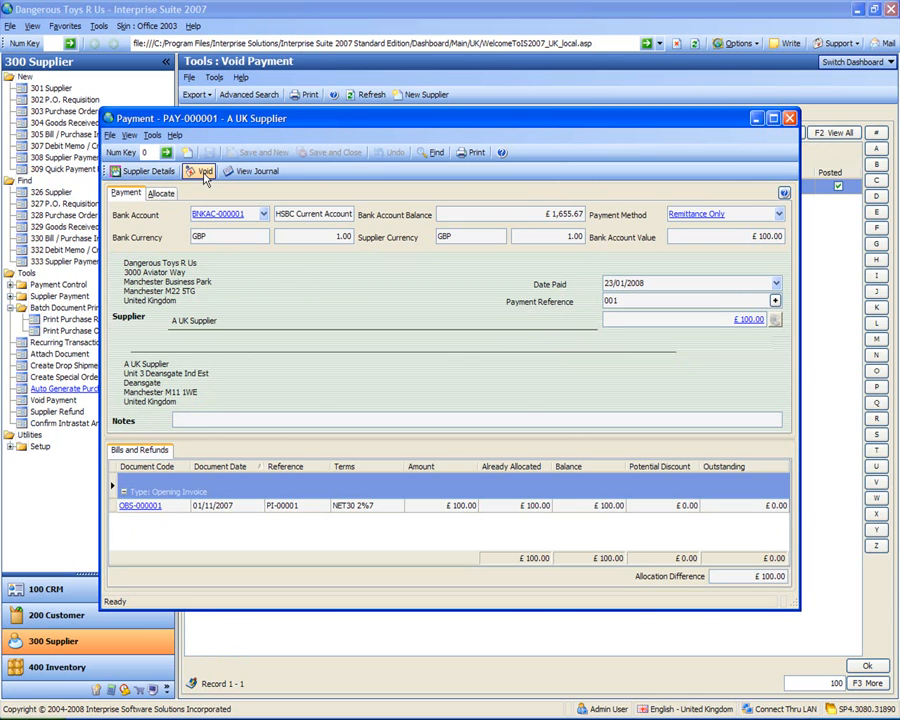
pyautogui.click(202, 172)
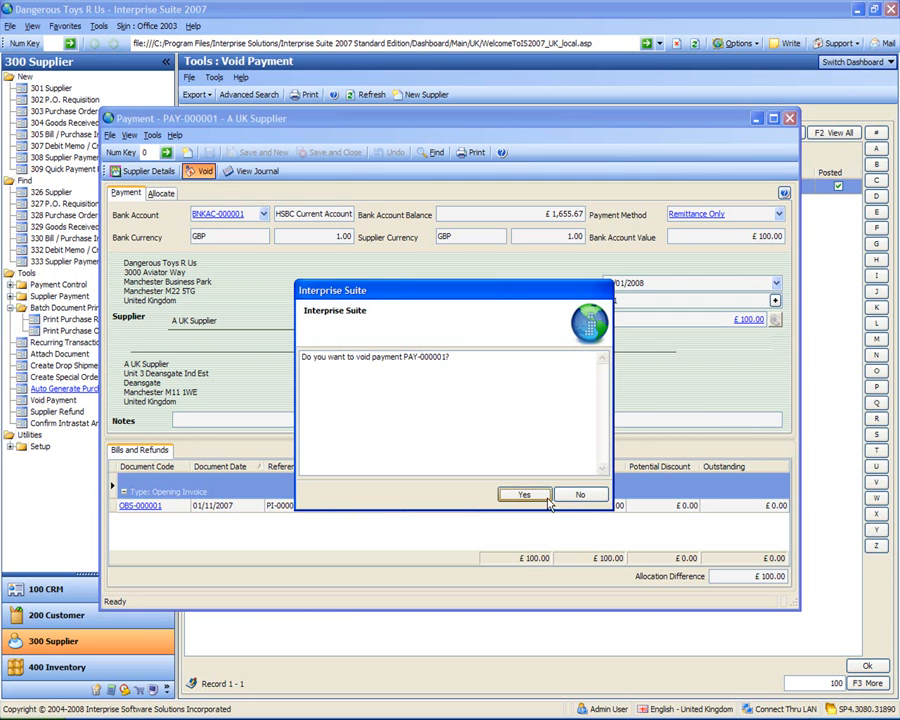
pyautogui.click(525, 494)
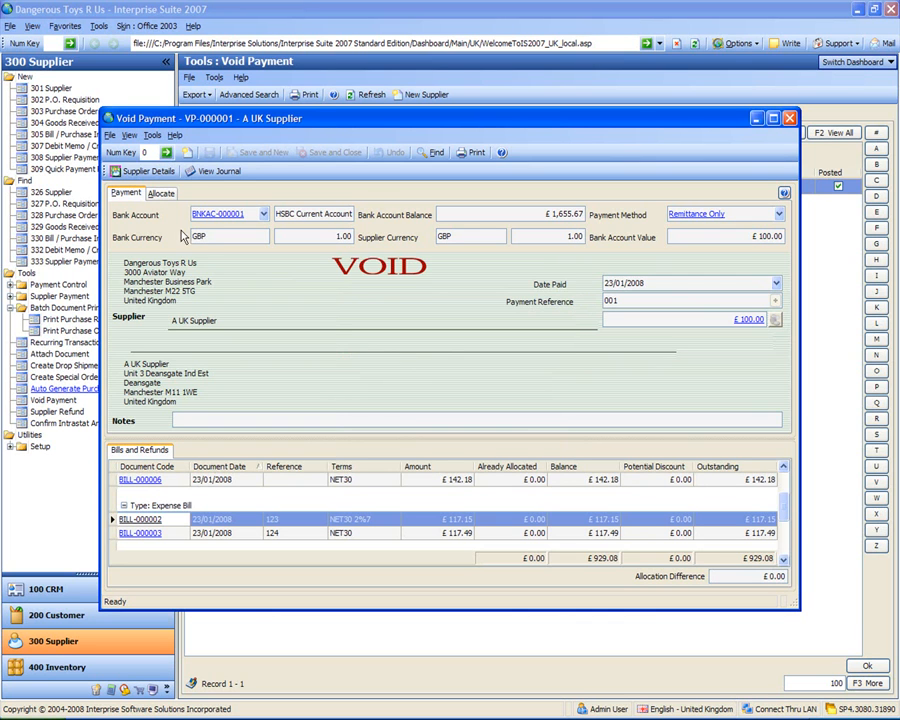
# - Examine the allocation details for A UK Supplier's voided payment, and close the payment
pyautogui.click(162, 194)
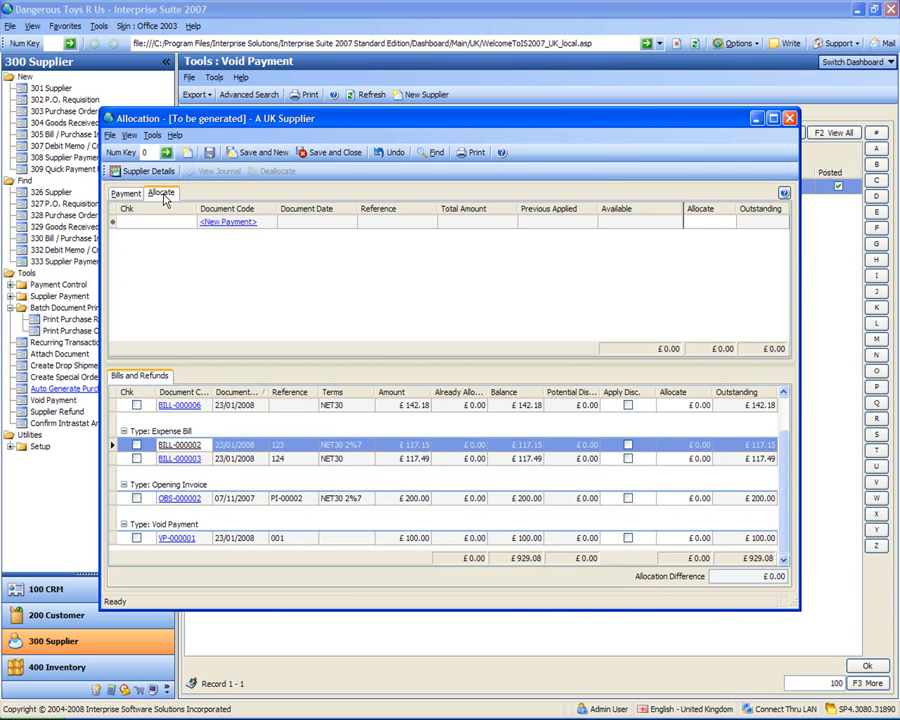
pyautogui.click(128, 195)
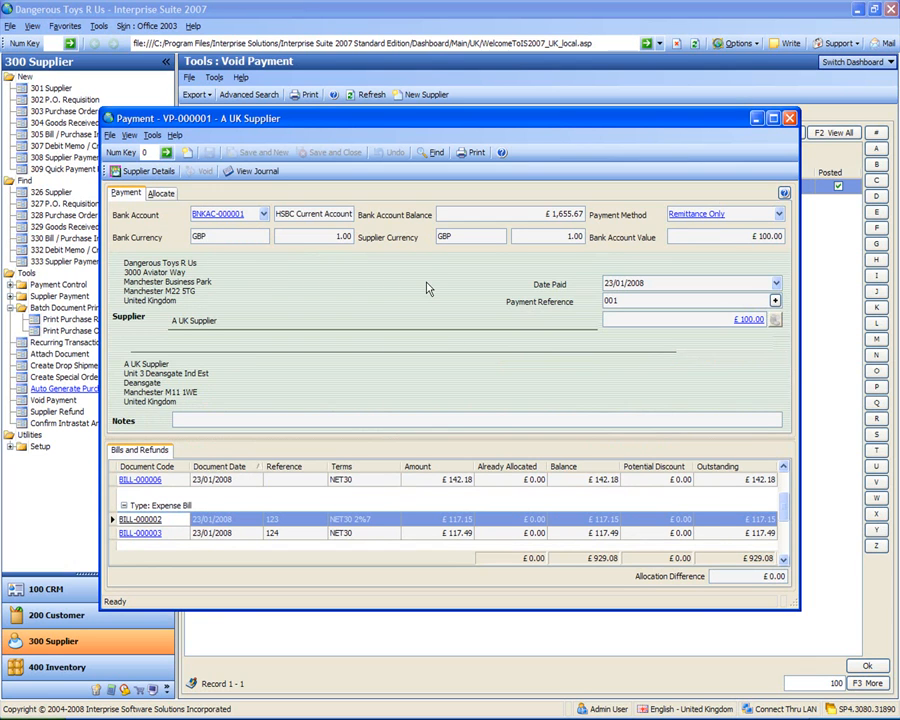
pyautogui.click(789, 119)
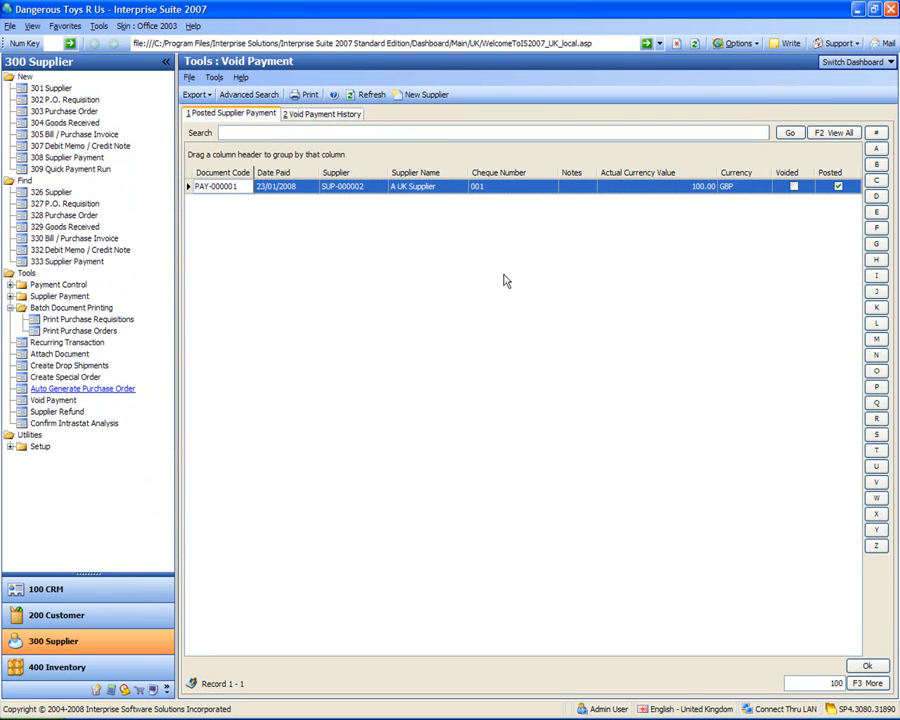
# - Create and save a supplier refund of £100.00 for A UK Supplier, and close the refund
pyautogui.click(56, 413)
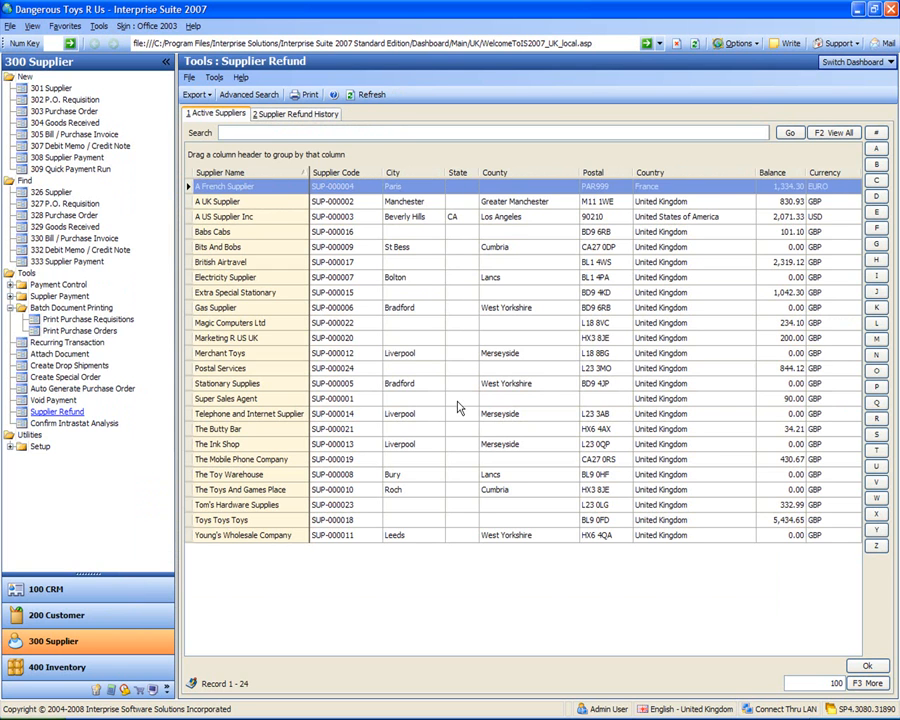
pyautogui.click(502, 357)
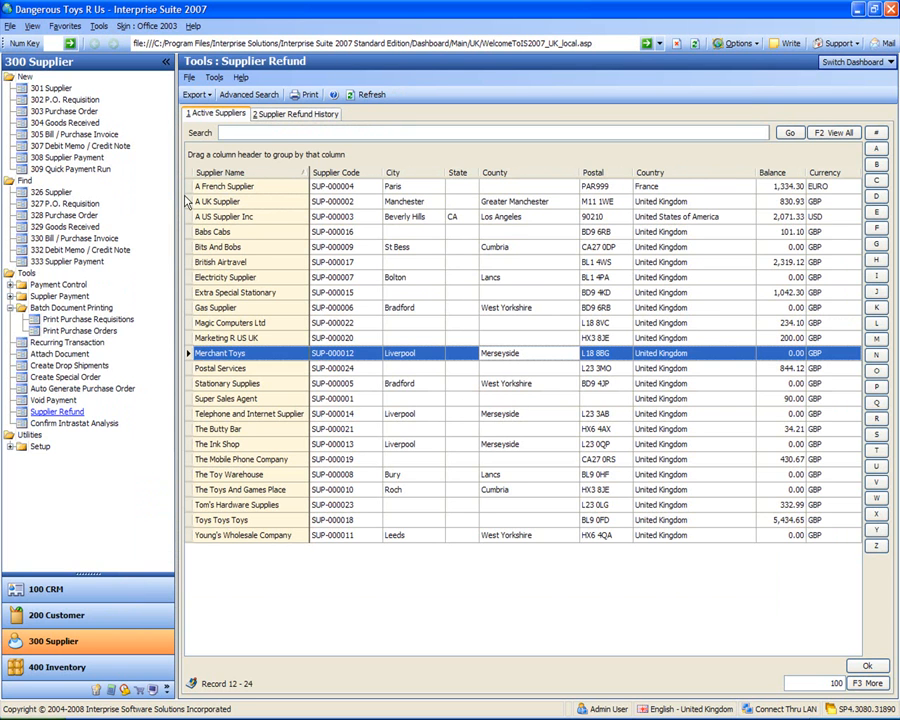
pyautogui.doubleClick(243, 202)
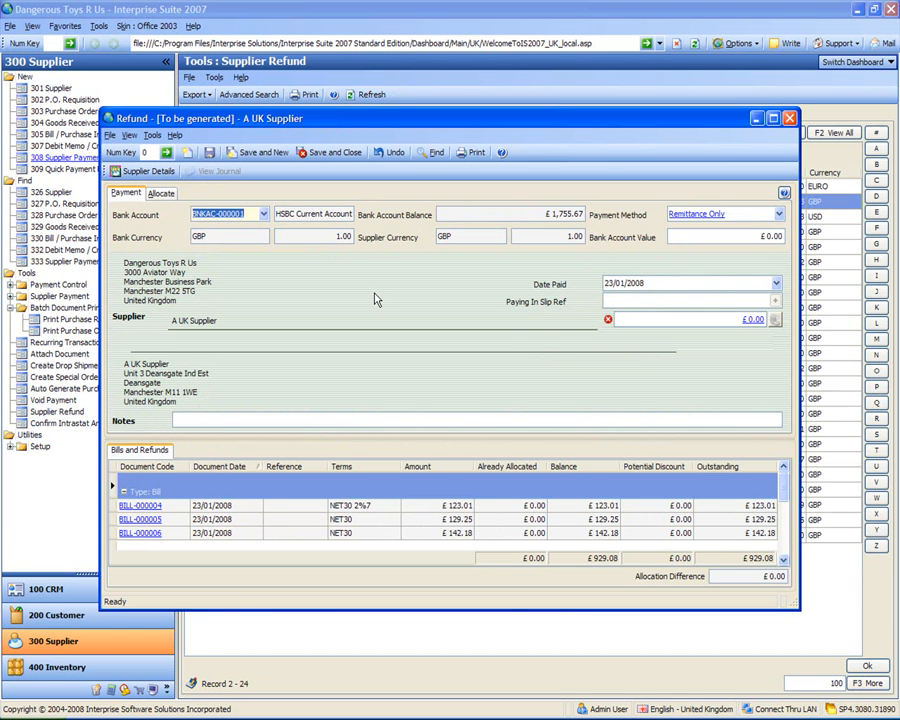
pyautogui.click(291, 312)
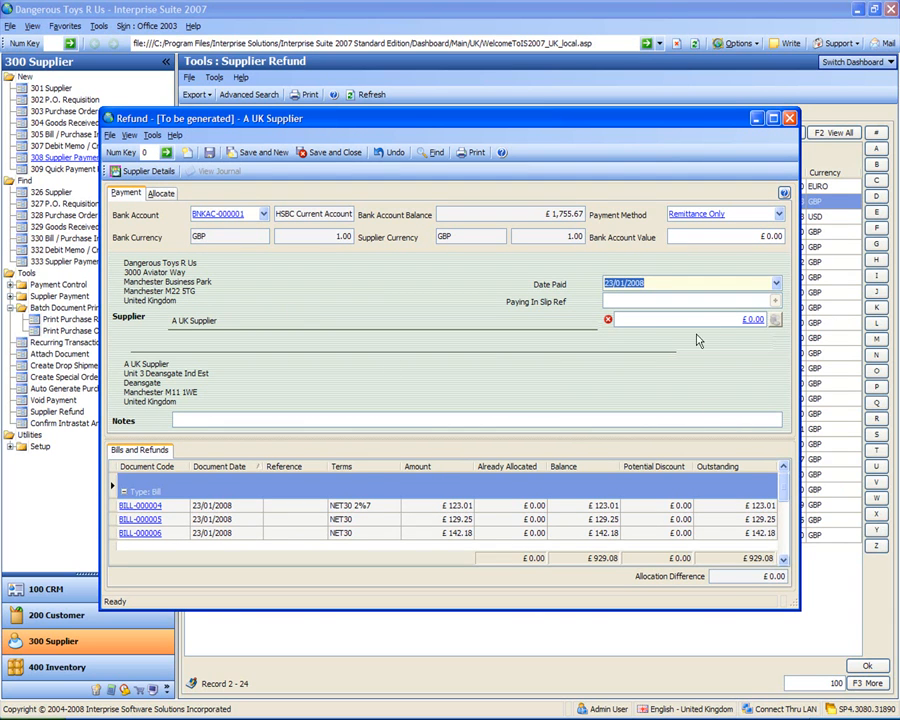
pyautogui.click(722, 320)
pyautogui.write('100')
pyautogui.press('Tab')
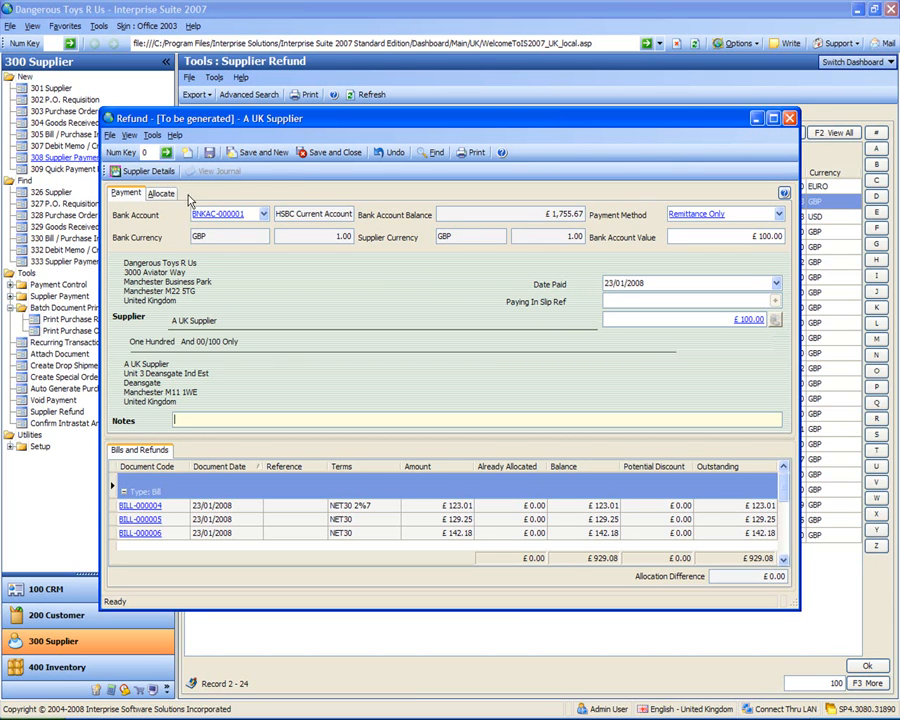
pyautogui.click(209, 153)
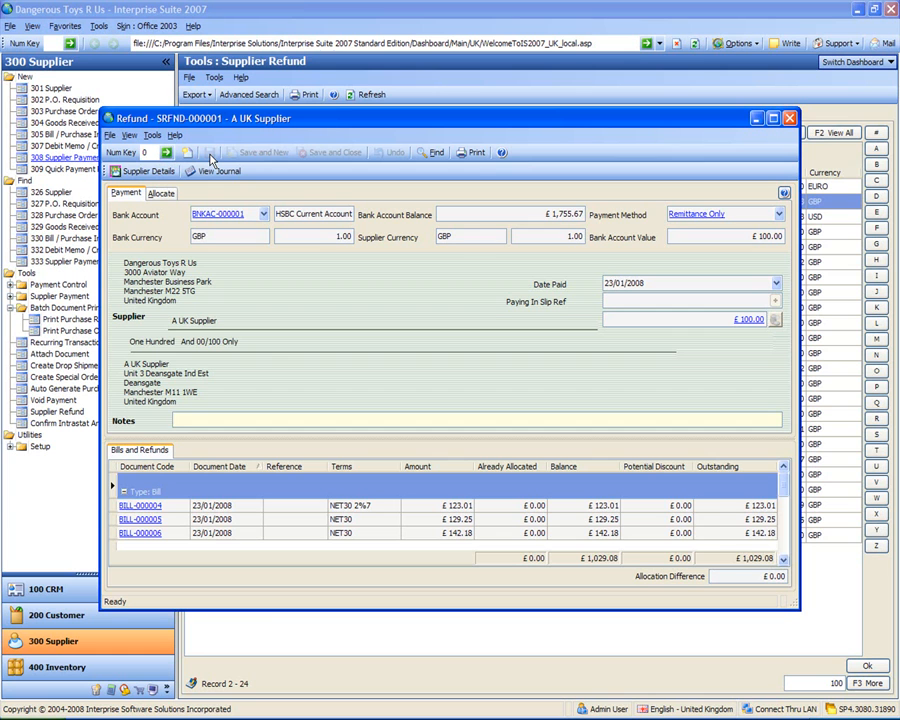
pyautogui.click(789, 118)
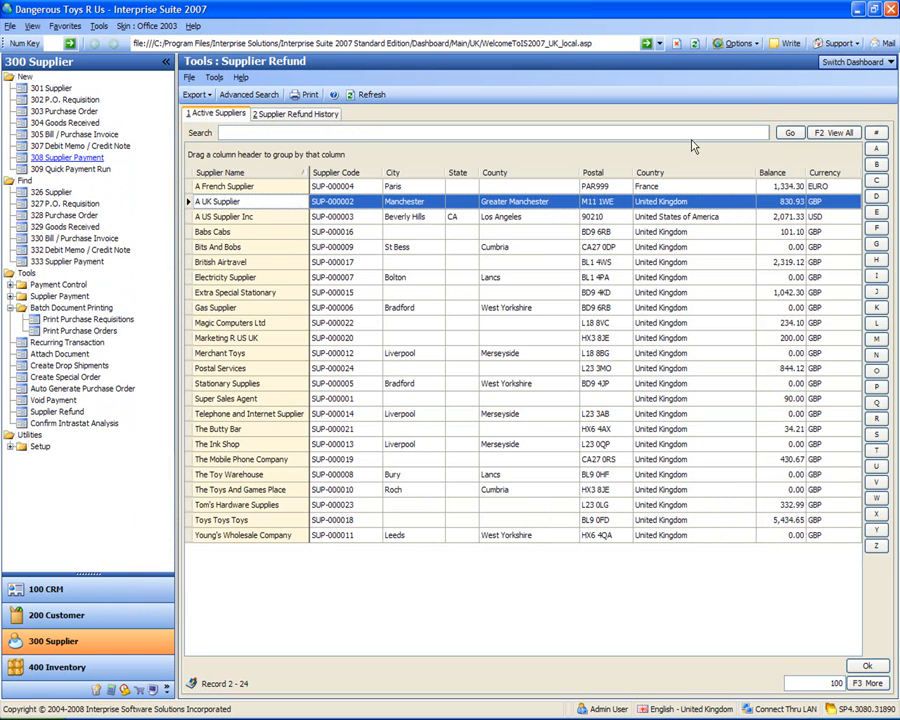
# - Open A UK Supplier's record from the supplier search and set its payment group to Remmittance & File
pyautogui.click(416, 276)
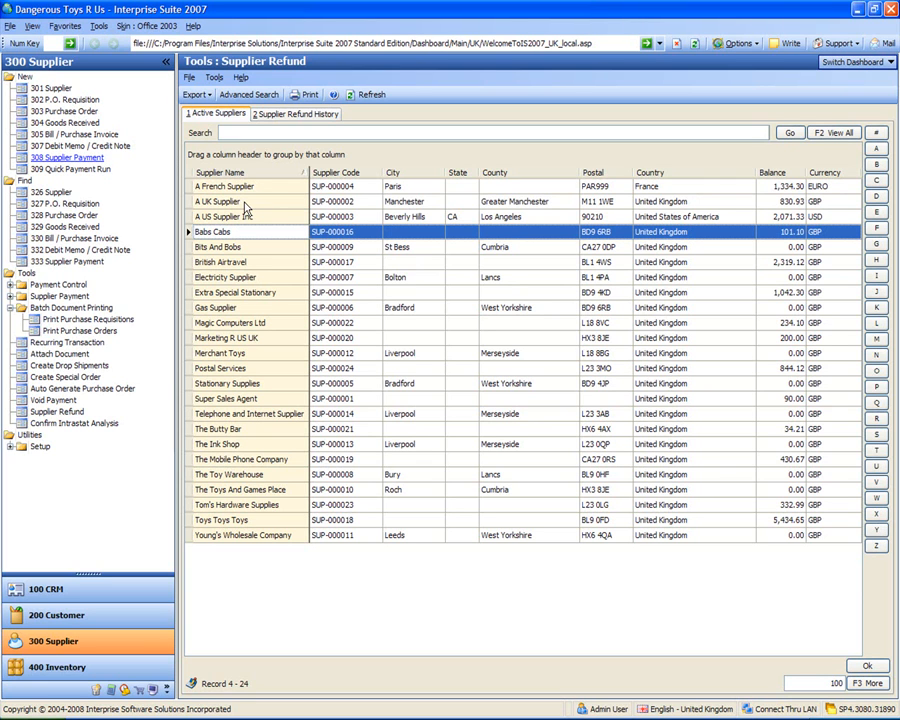
pyautogui.write('326')
pyautogui.press('Return')
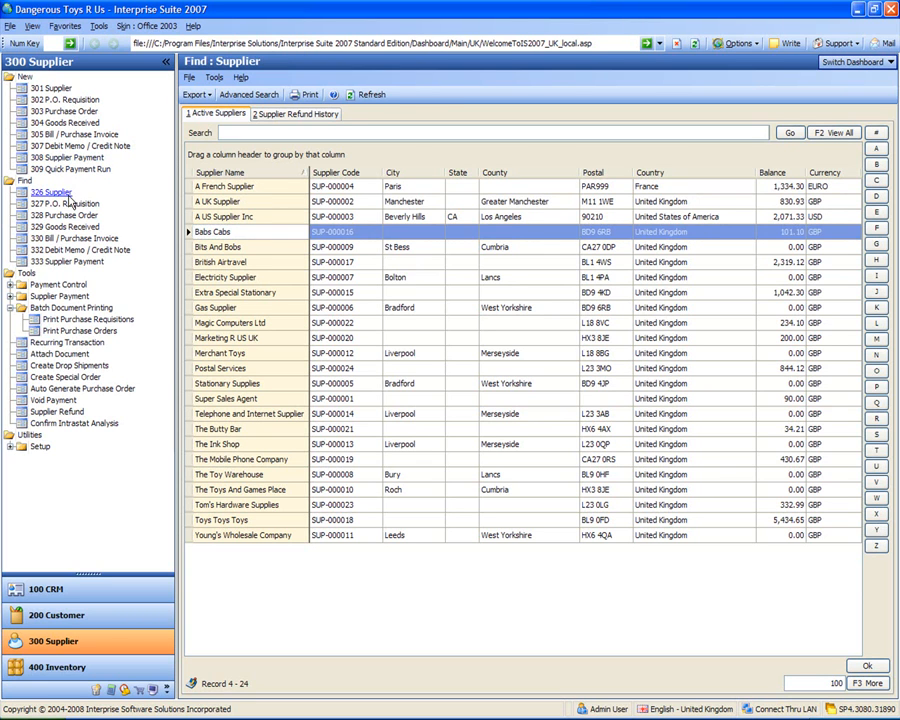
pyautogui.click(256, 202)
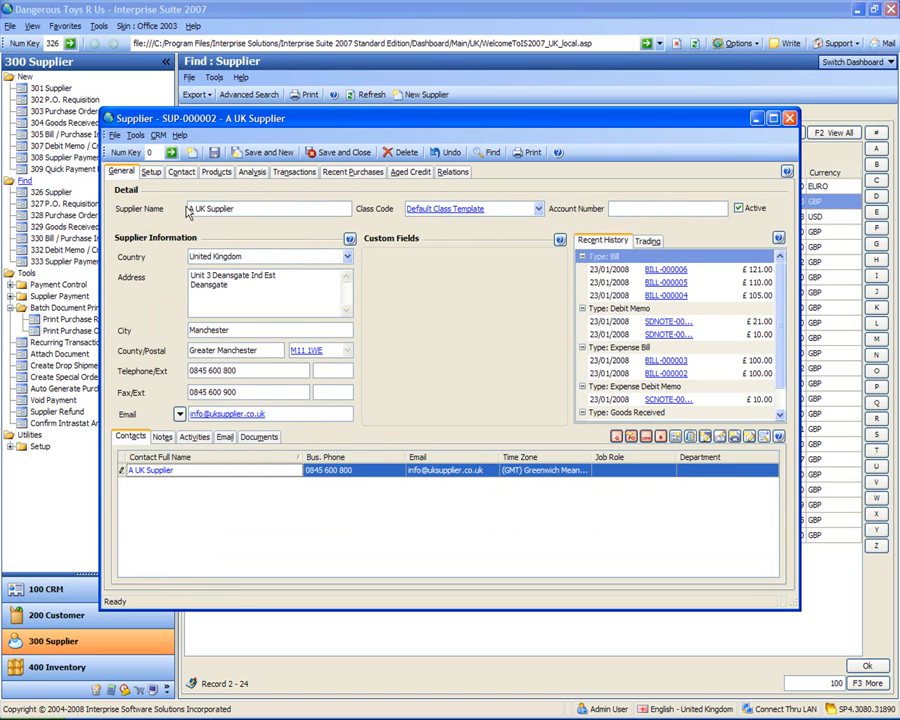
pyautogui.click(153, 174)
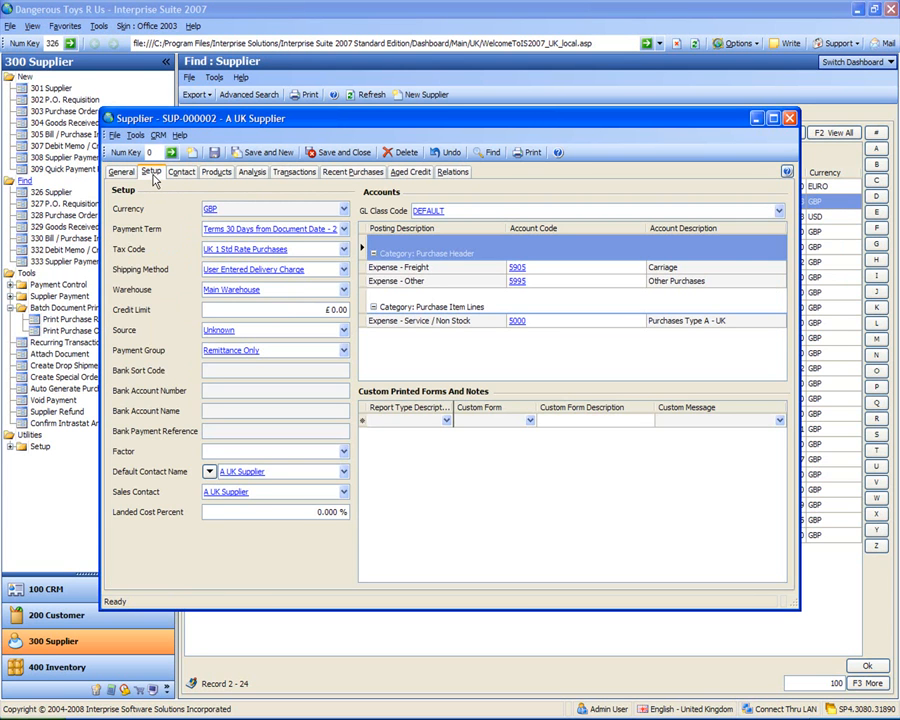
pyautogui.click(344, 351)
pyautogui.doubleClick(250, 488)
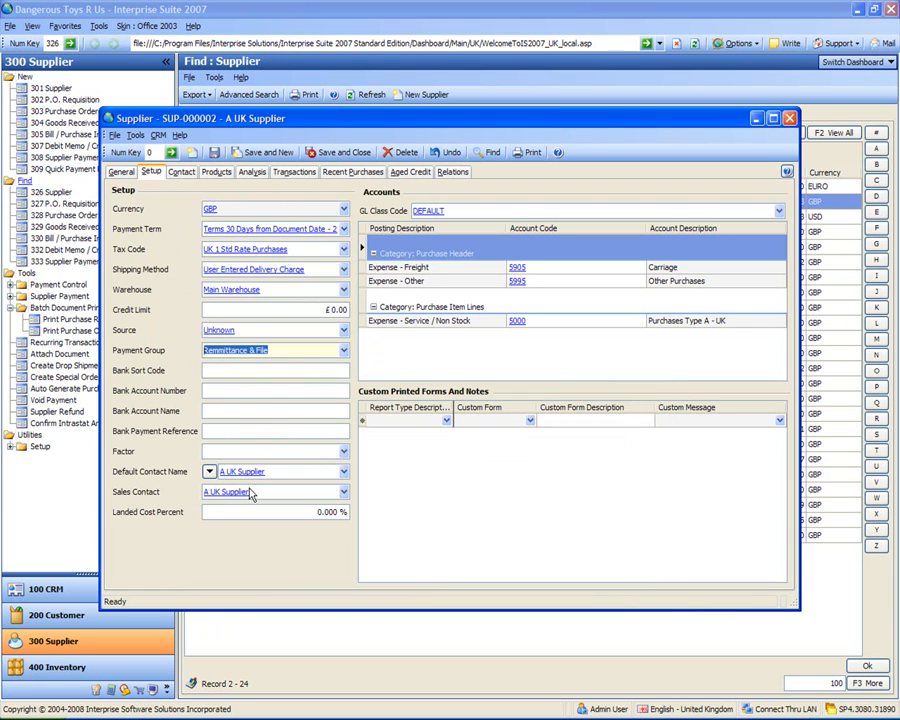
# - Enter A UK Supplier's bank sort code and bank account number, and save and close the record
pyautogui.click(275, 370)
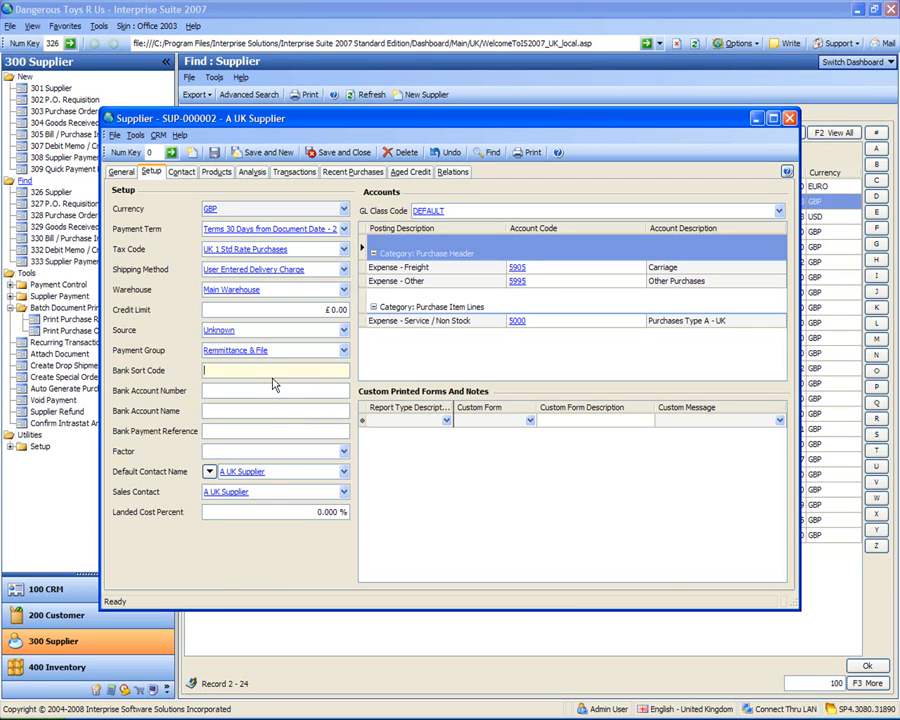
pyautogui.write('010101')
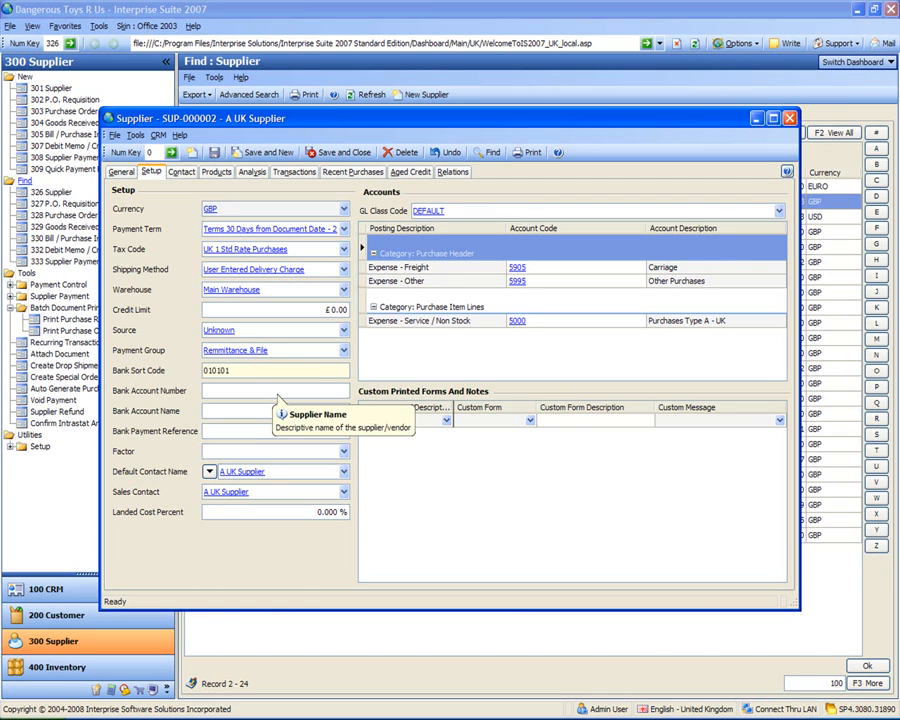
pyautogui.click(274, 386)
pyautogui.write('00000001')
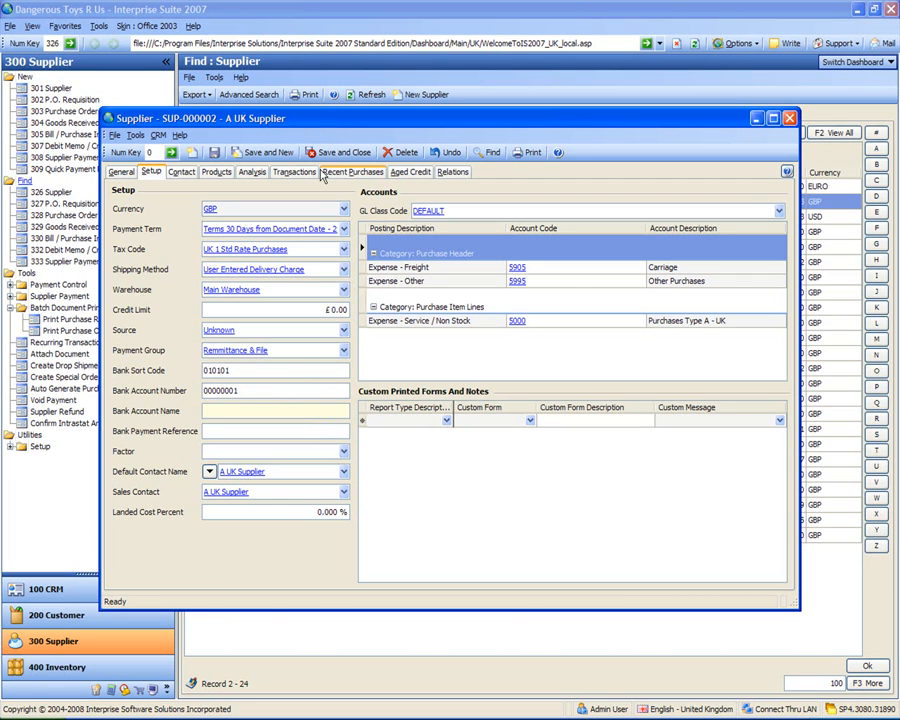
pyautogui.click(336, 153)
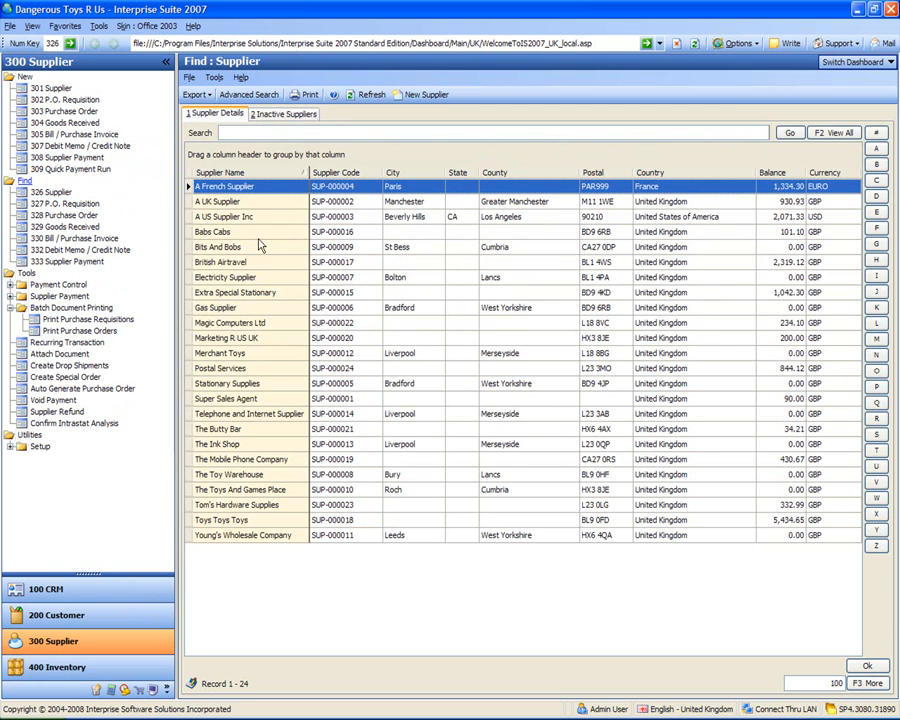
# - Set British Airtravel's payment group to Remmittance & File and its factor to Factors R Us, and save and close the record
pyautogui.doubleClick(254, 264)
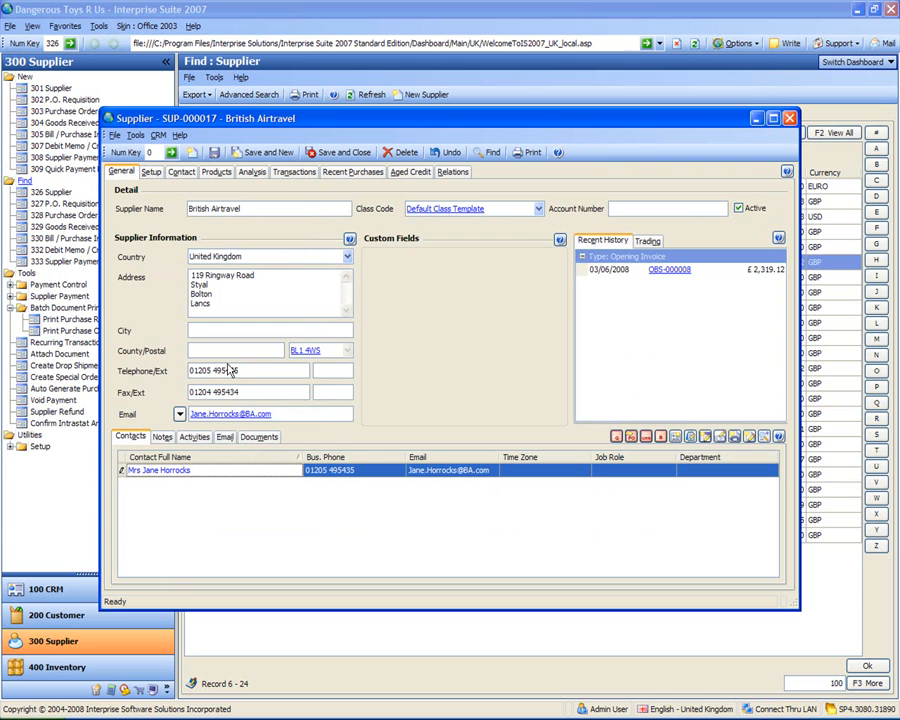
pyautogui.click(151, 173)
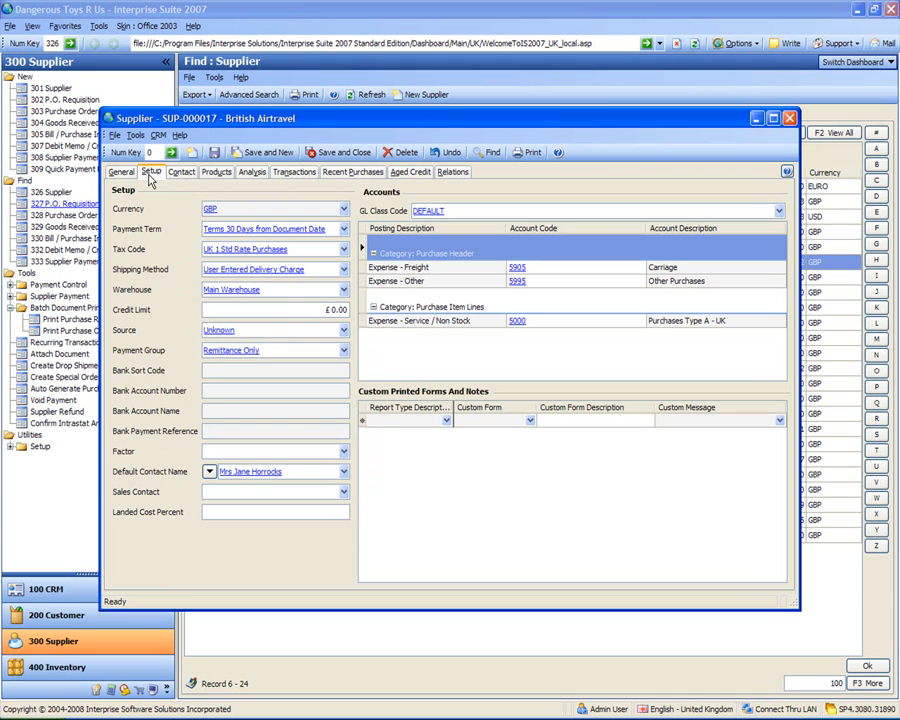
pyautogui.click(343, 351)
pyautogui.doubleClick(245, 487)
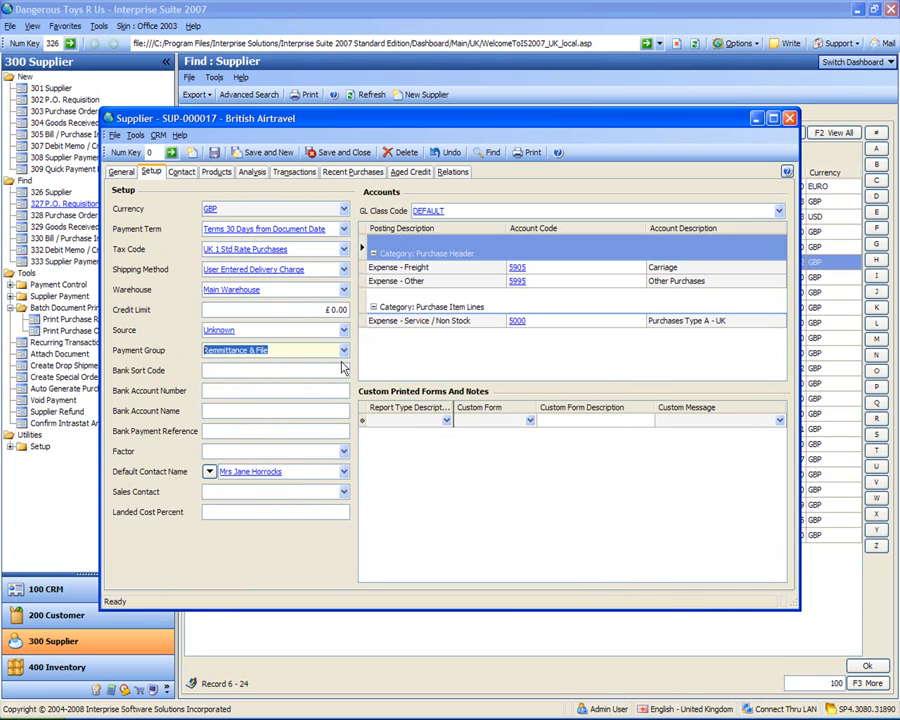
pyautogui.click(344, 453)
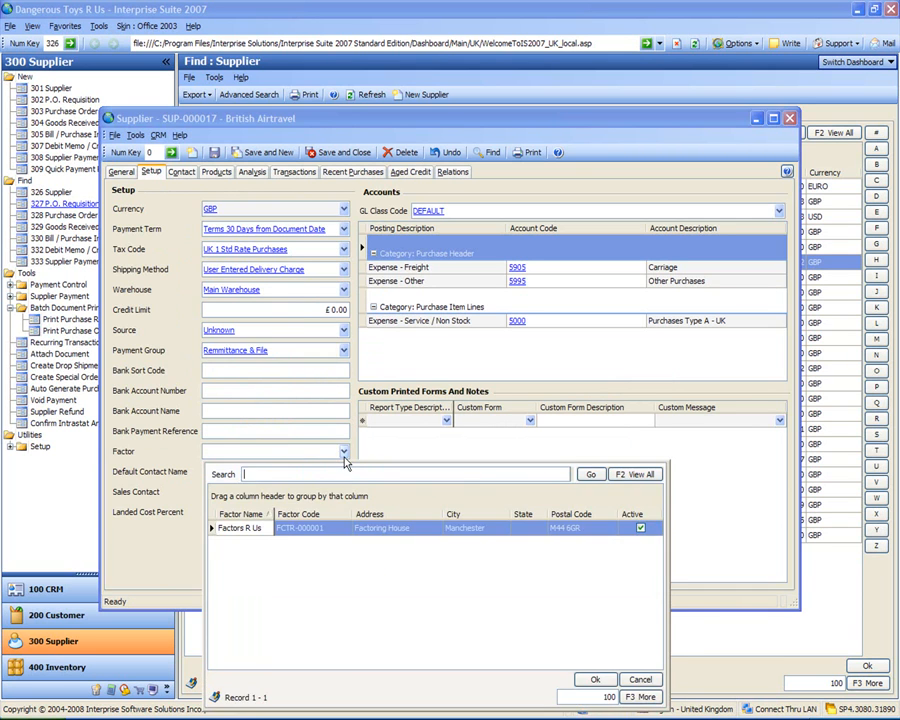
pyautogui.doubleClick(234, 529)
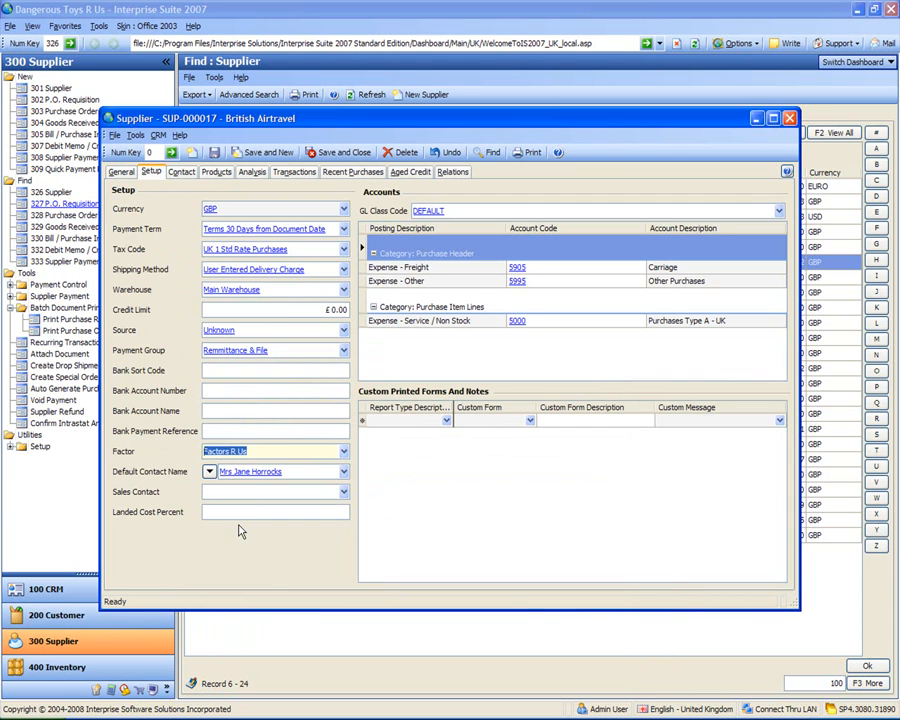
pyautogui.click(260, 433)
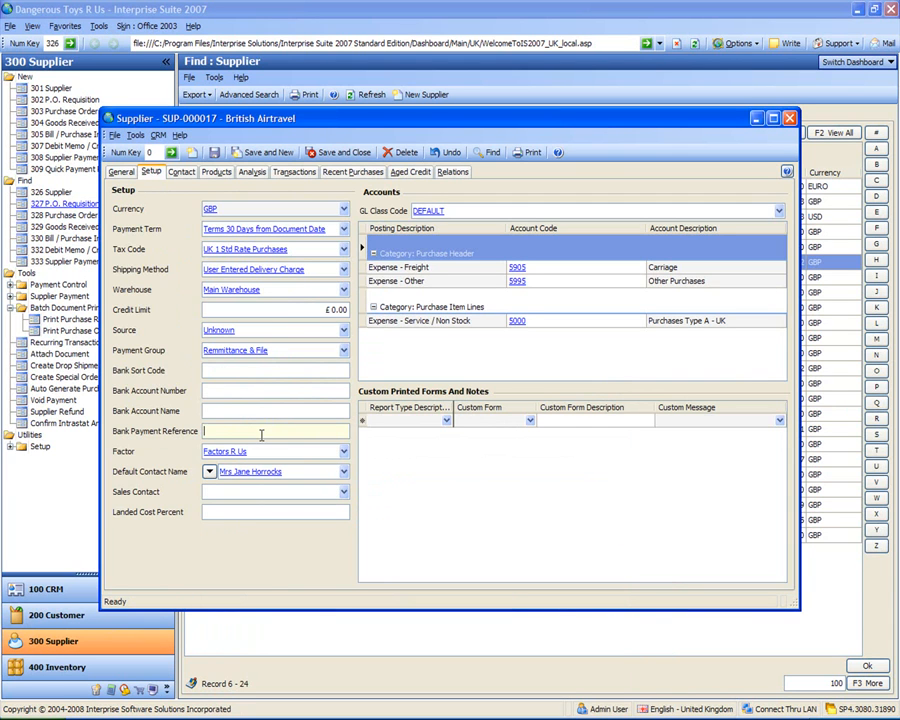
pyautogui.click(344, 153)
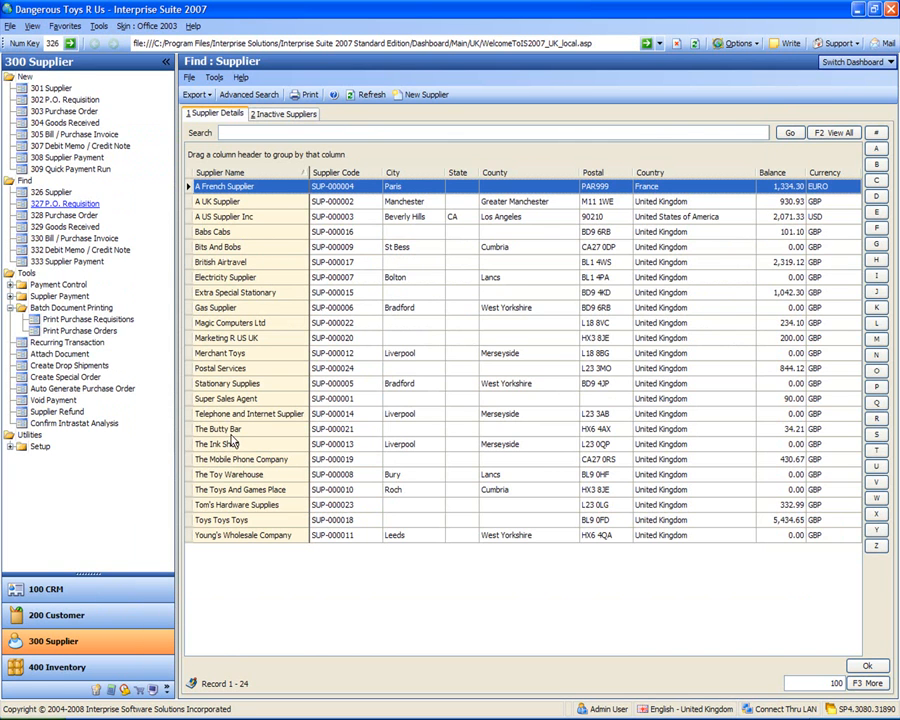
# - Set the payment group of Toys Toys Toys to Cheque and Remittance, and save and close the record
pyautogui.doubleClick(224, 524)
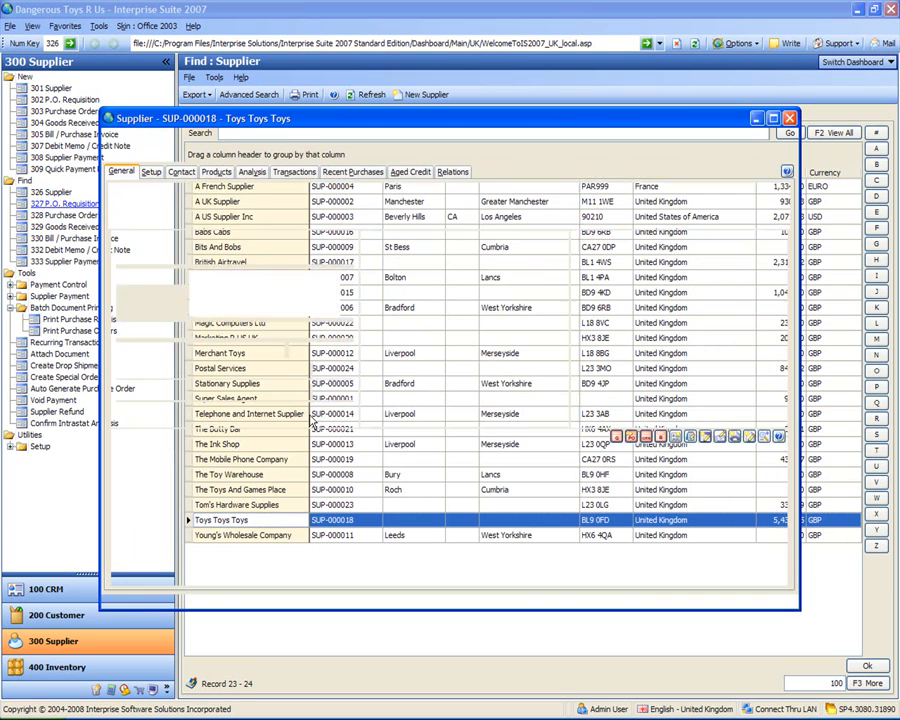
pyautogui.click(152, 173)
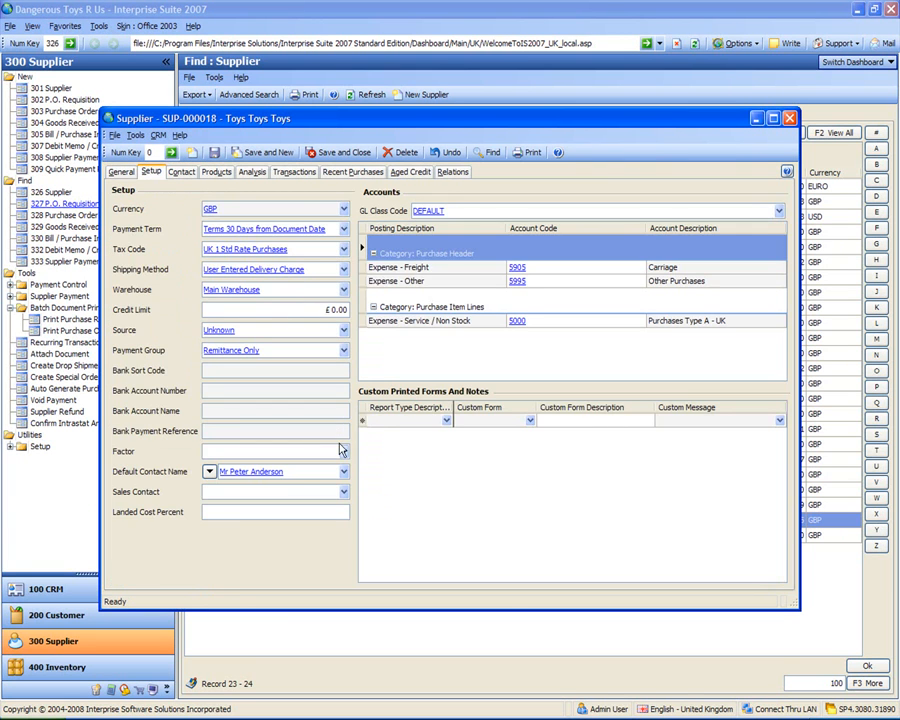
pyautogui.click(343, 350)
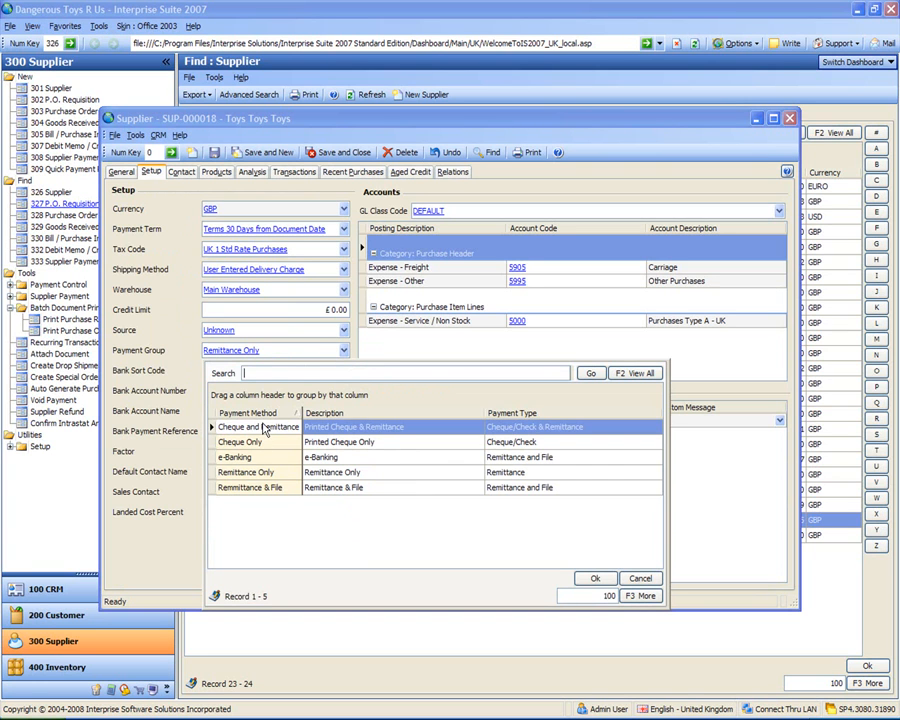
pyautogui.doubleClick(263, 427)
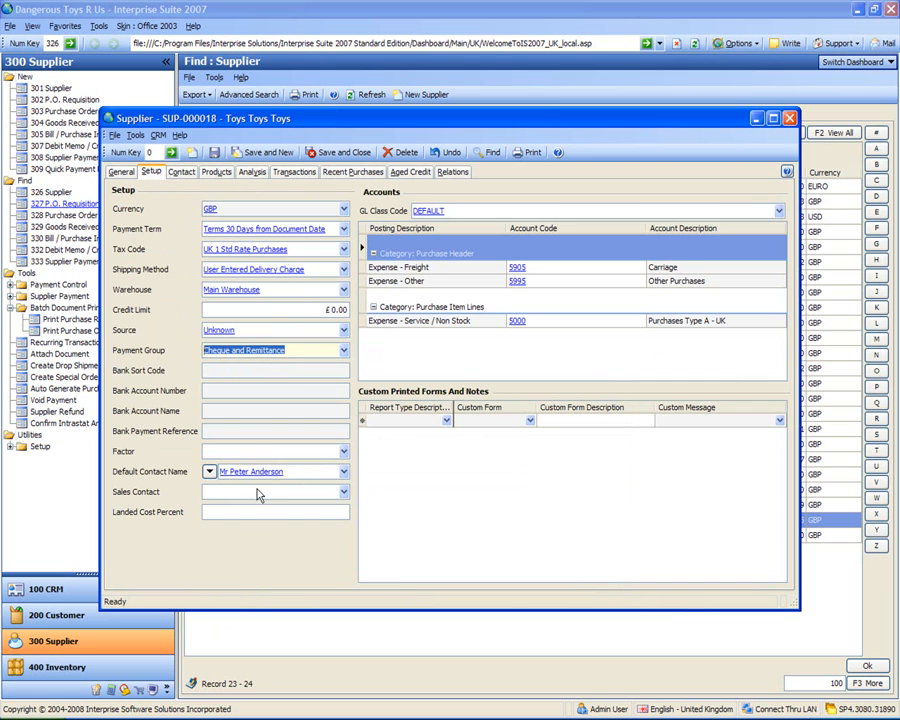
pyautogui.click(253, 512)
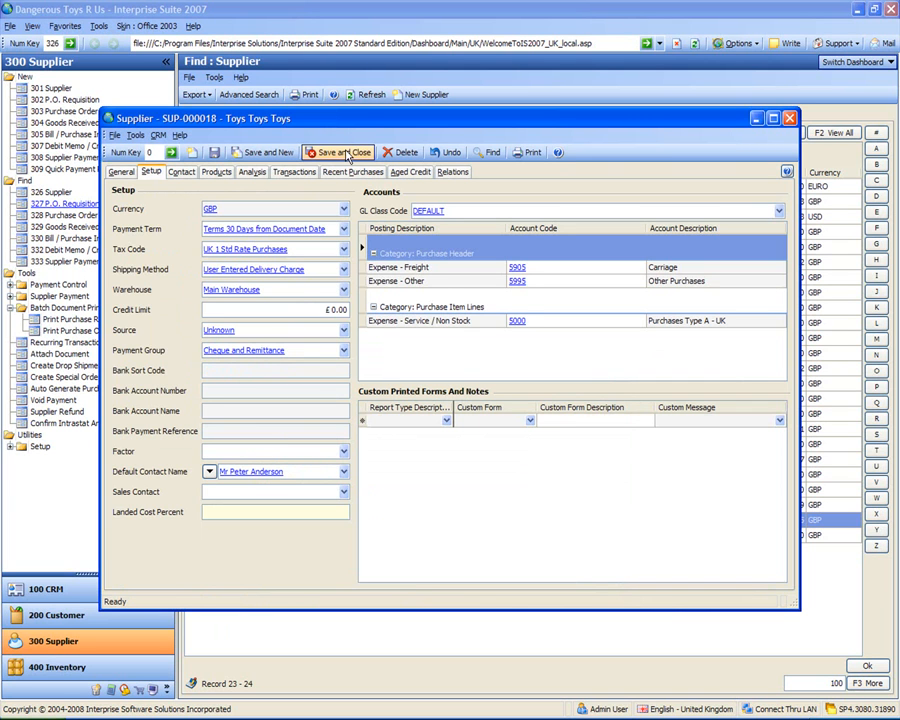
pyautogui.click(347, 156)
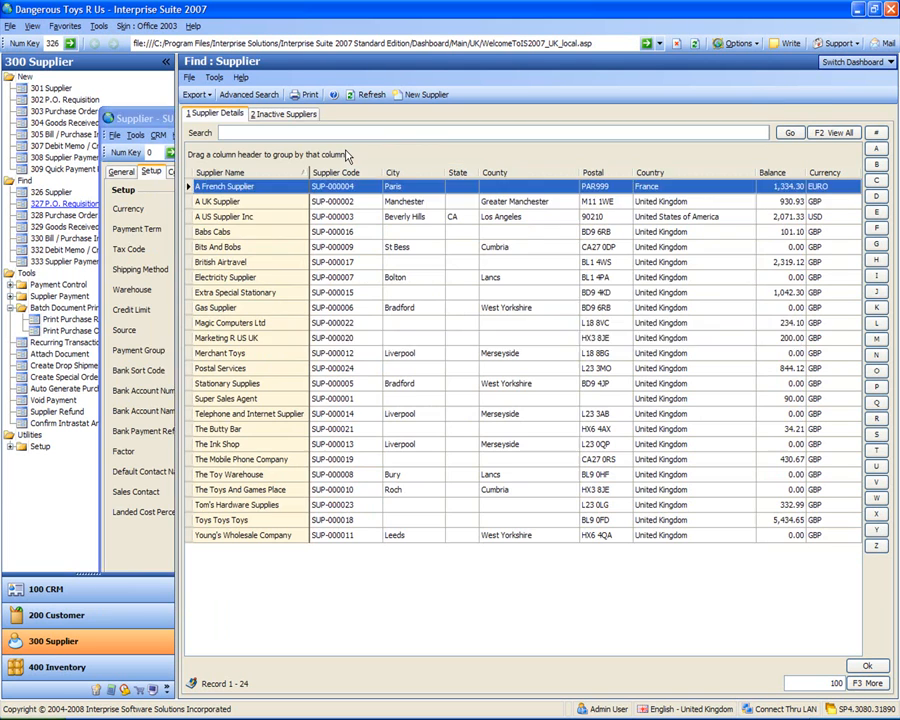
# - Start a payment run for all suppliers, including bills eligible for early payment discounts, with due dates on or before 28/05/2008
pyautogui.click(257, 342)
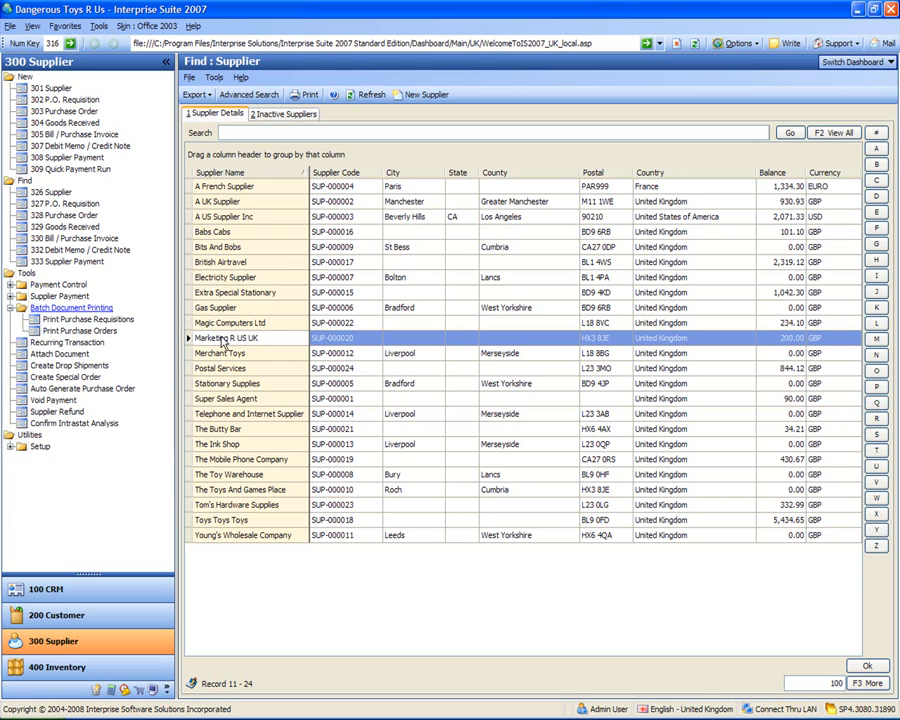
pyautogui.click(10, 297)
pyautogui.click(84, 307)
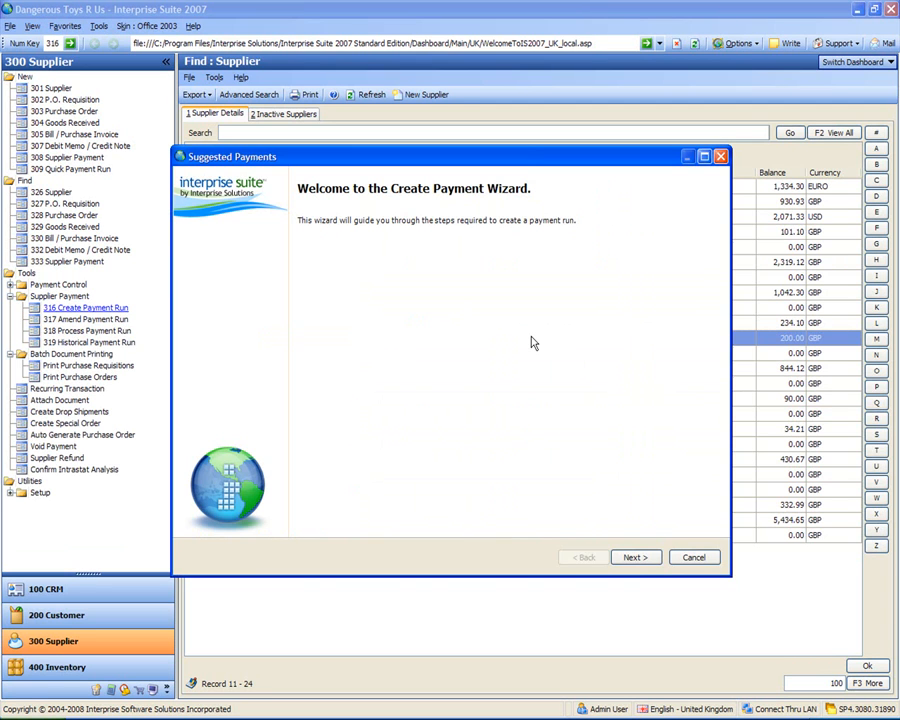
pyautogui.click(635, 557)
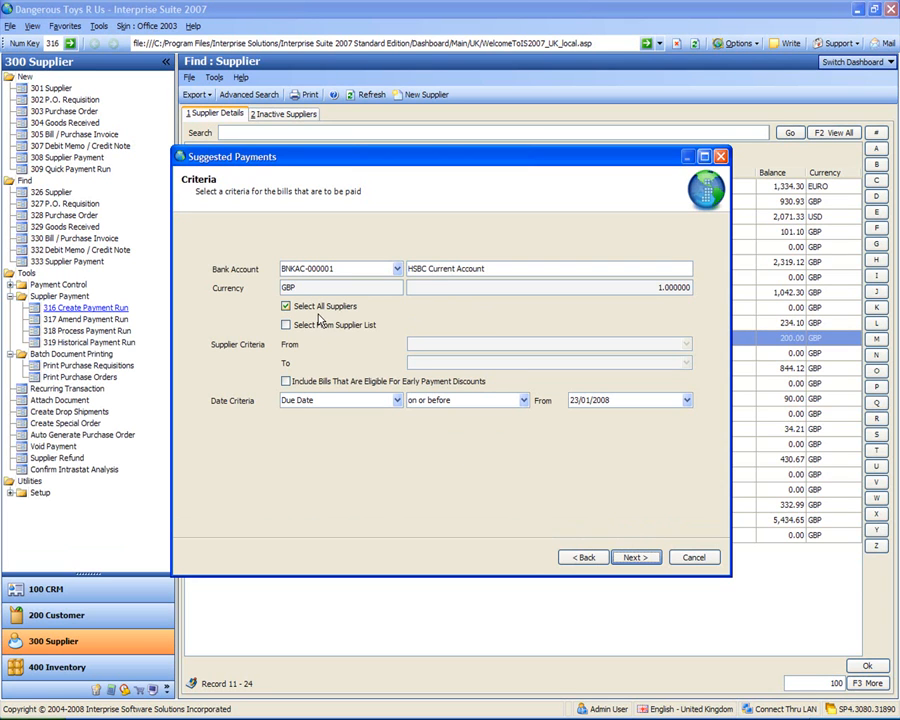
pyautogui.click(286, 384)
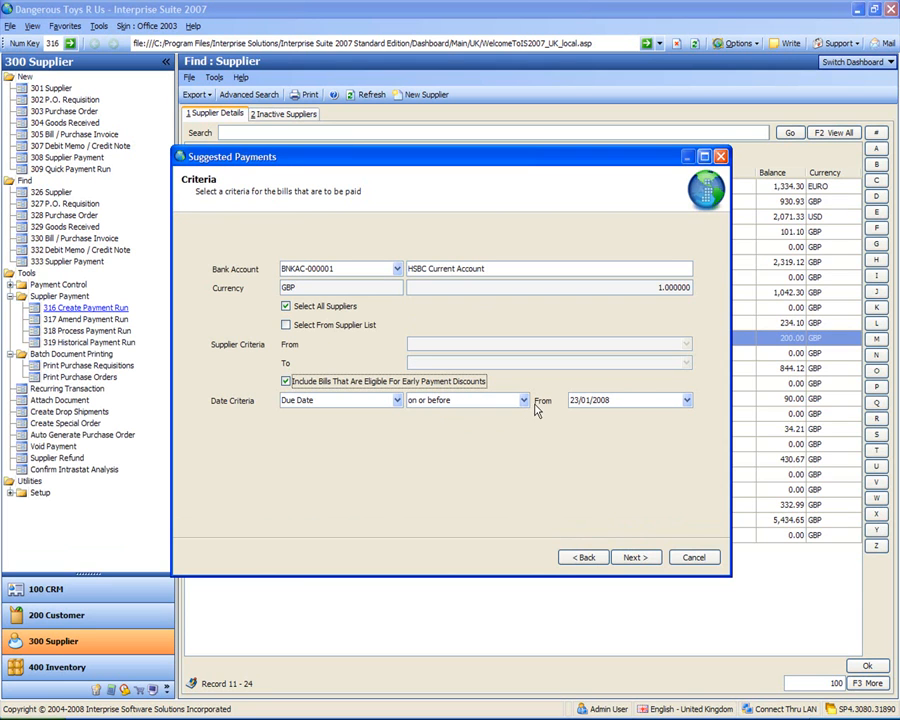
pyautogui.click(687, 400)
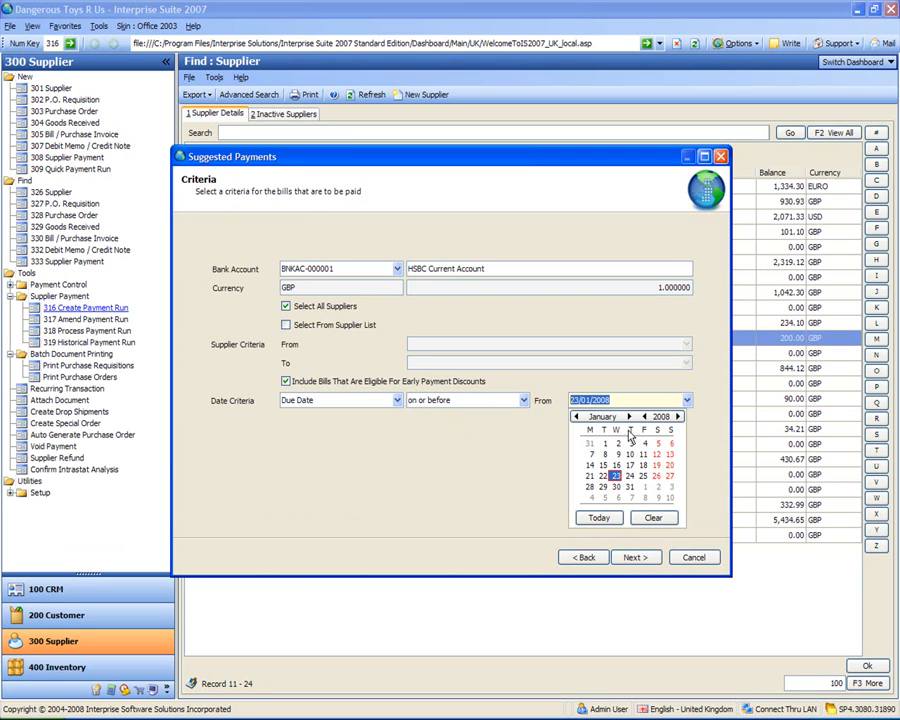
pyautogui.click(629, 417)
pyautogui.click(629, 417)
pyautogui.click(629, 417)
pyautogui.click(629, 417)
pyautogui.click(616, 487)
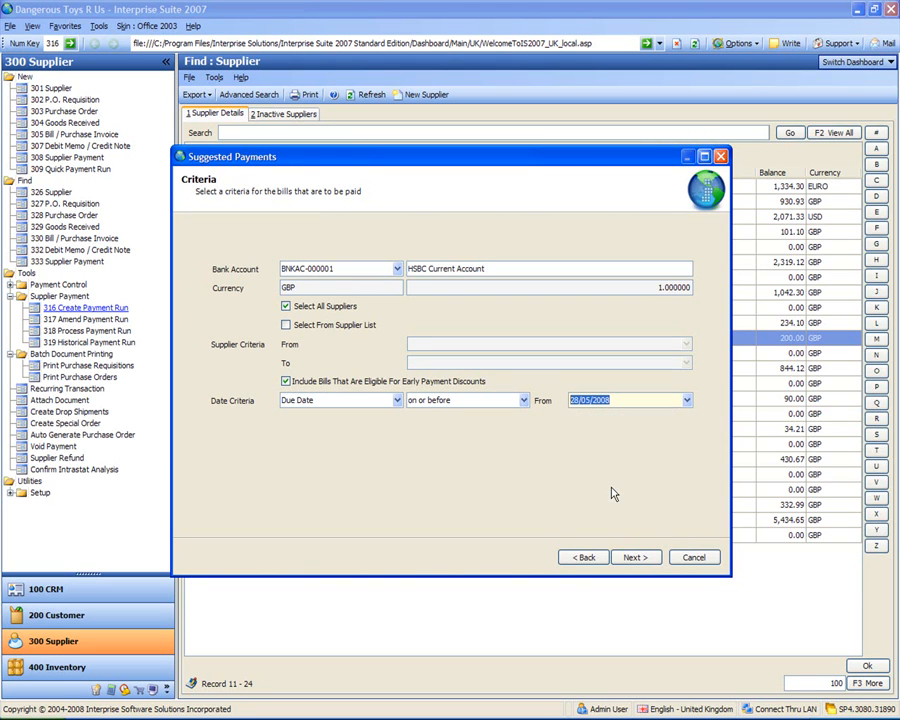
# - Select A UK Supplier's BILL-000004 and BILL-000005, British Airtravel's OBS-000008 and Toys Toys Toys' OBS-000009 for payment, and accept the selection
pyautogui.click(645, 557)
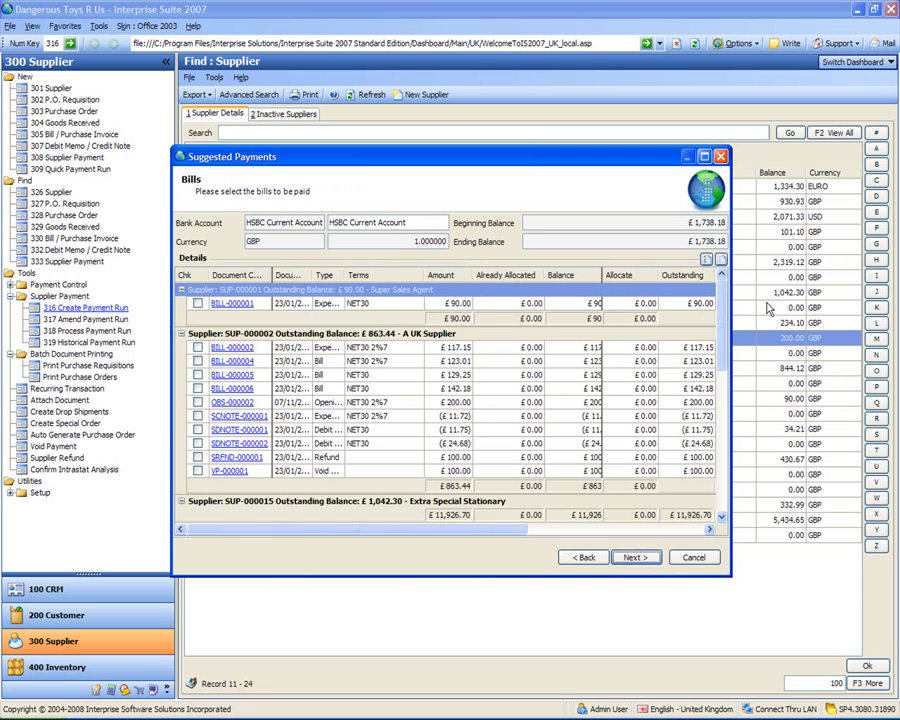
pyautogui.moveTo(722, 305)
pyautogui.mouseDown()
pyautogui.moveTo(722, 456)
pyautogui.moveTo(726, 298)
pyautogui.mouseUp()
pyautogui.click(197, 361)
pyautogui.click(197, 375)
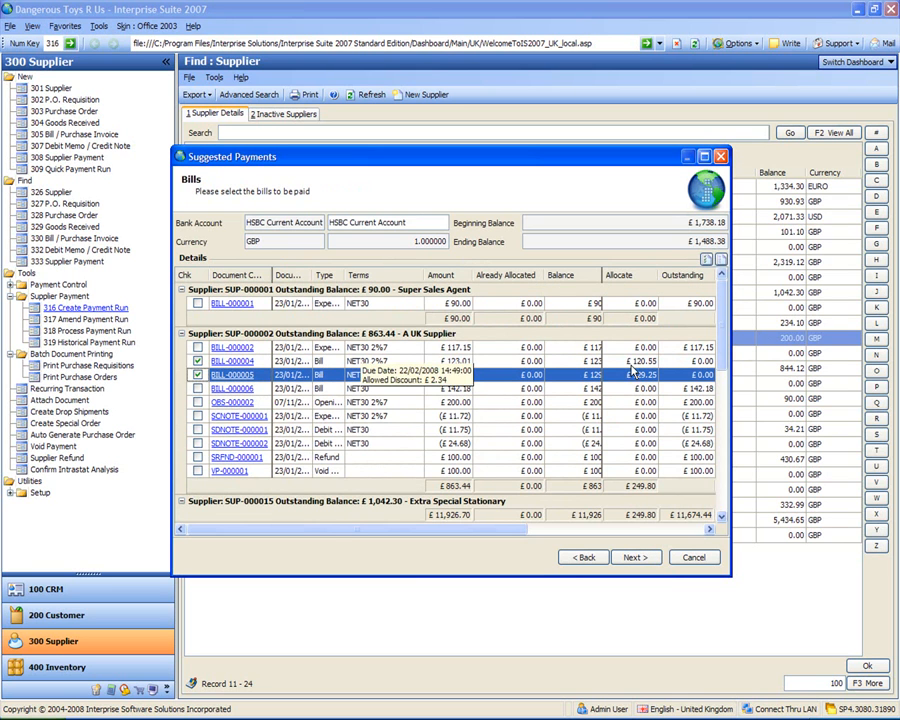
pyautogui.scroll(-5, 426, 348)
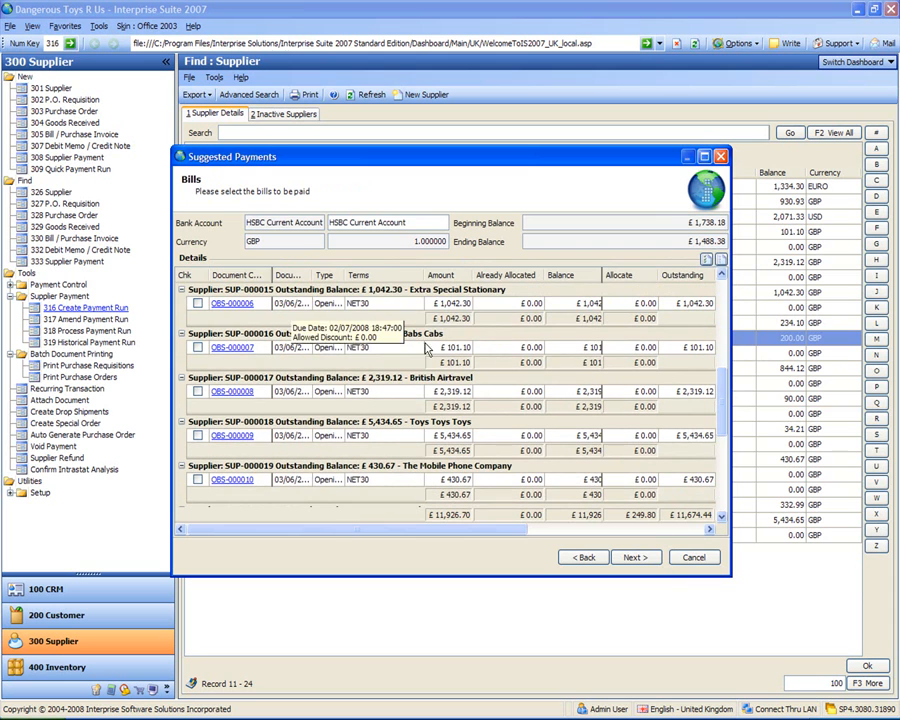
pyautogui.click(197, 391)
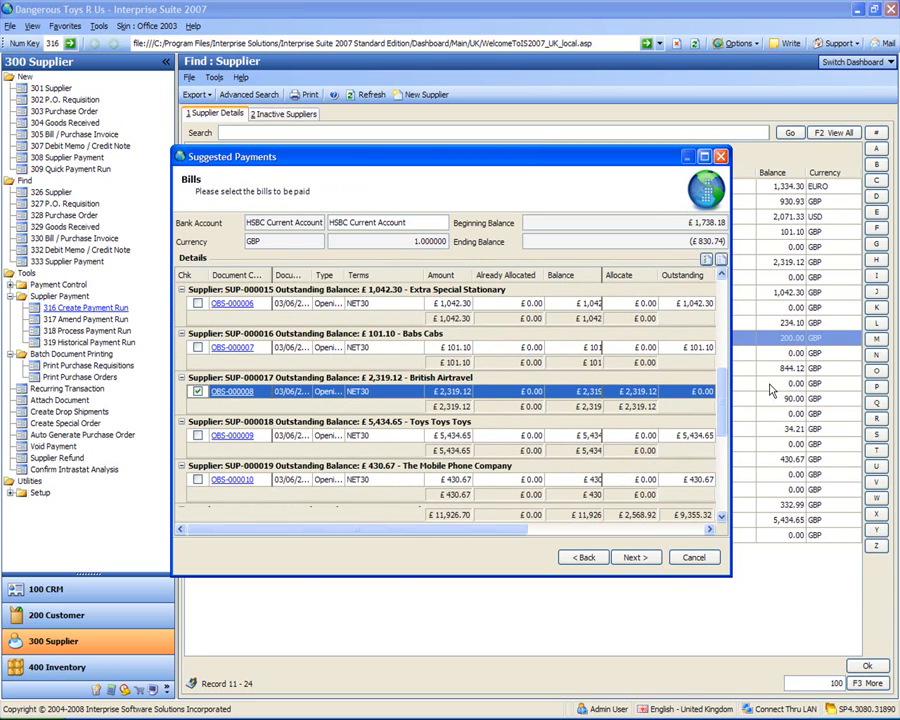
pyautogui.scroll(-1, 474, 412)
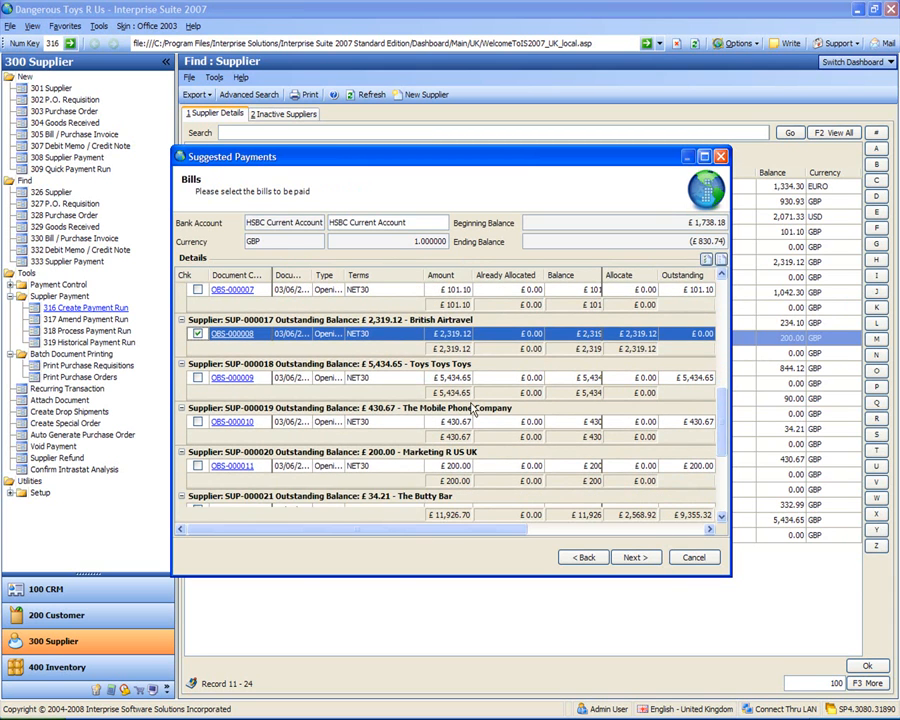
pyautogui.click(197, 378)
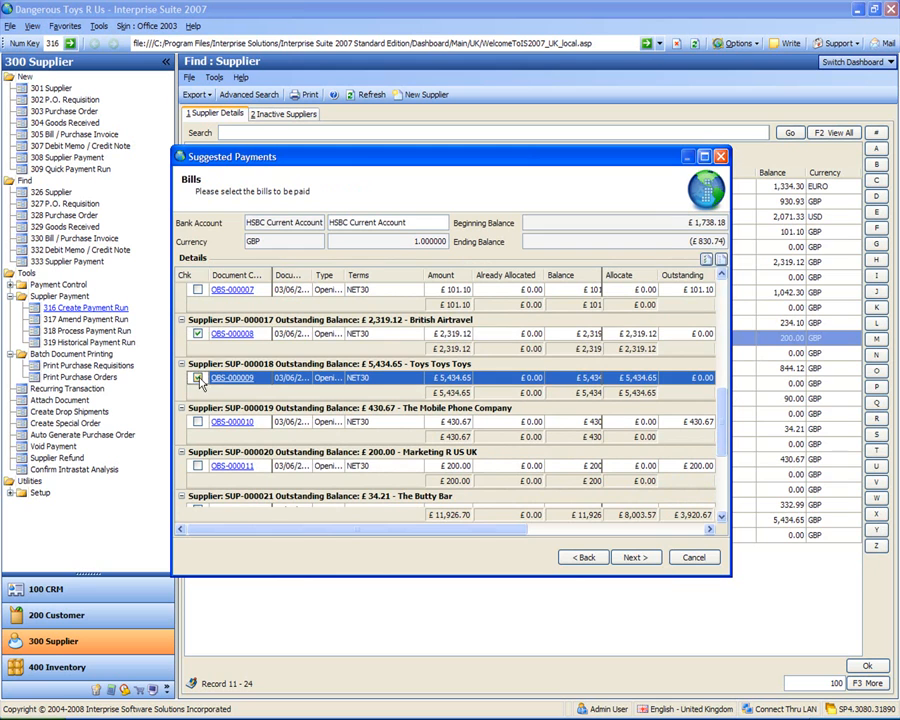
pyautogui.click(635, 558)
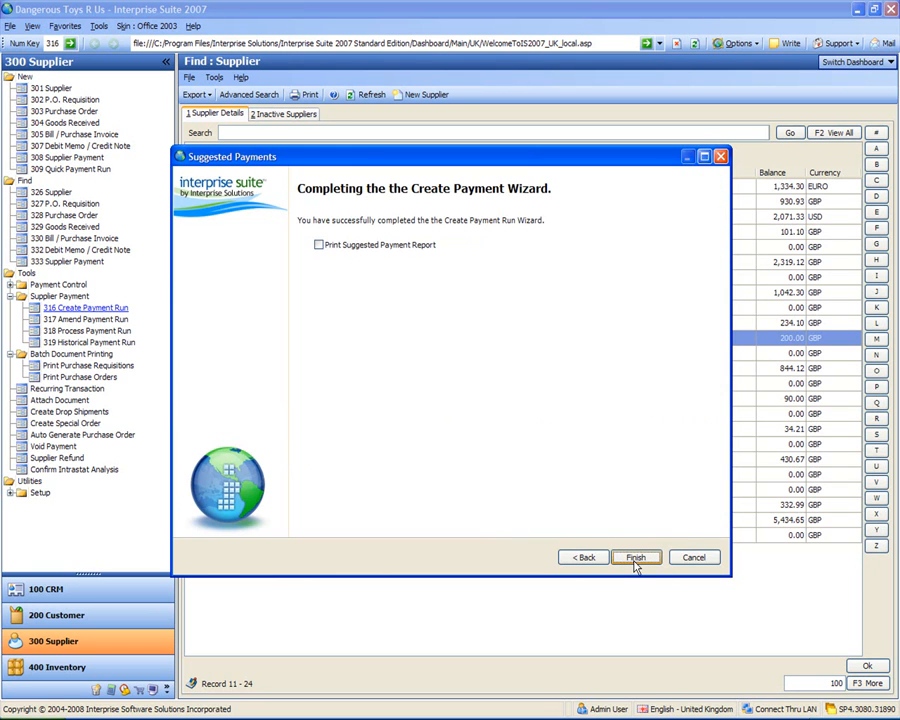
# - Finish creating the payment run with the Suggested Payment Report printed, and close the report preview
pyautogui.click(318, 245)
pyautogui.click(636, 557)
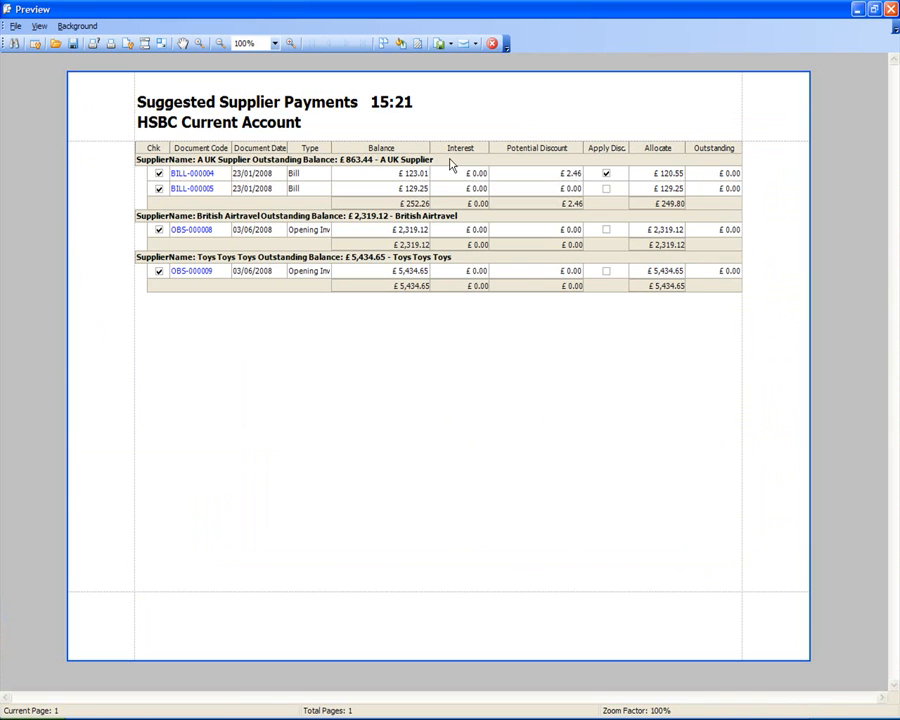
pyautogui.click(893, 10)
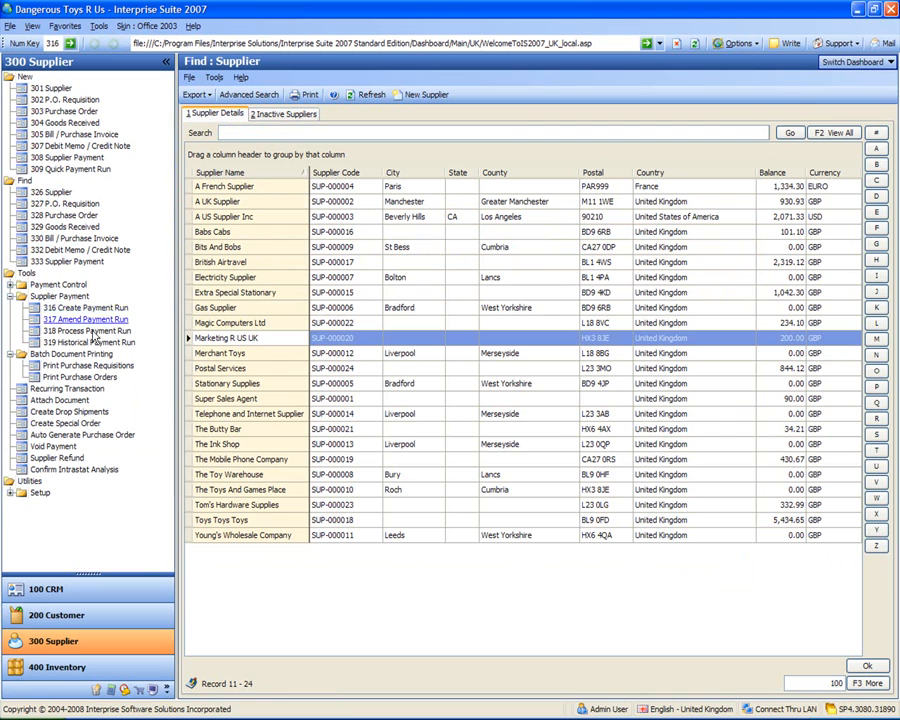
# - Amend the payment run to exclude BILL-000005, reprint the suggested payments report, and save and close the run
pyautogui.click(70, 322)
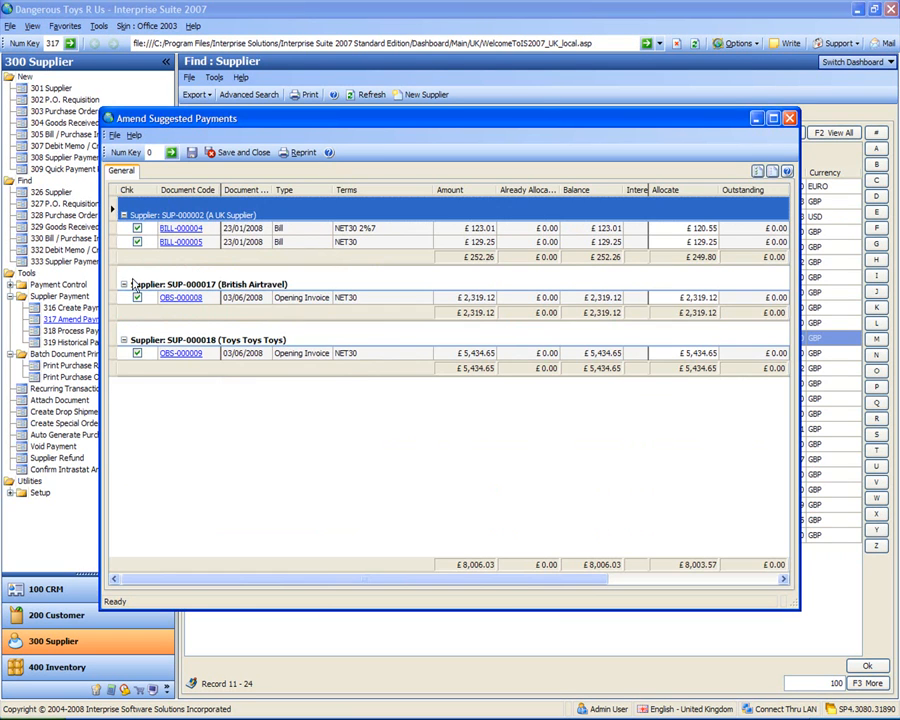
pyautogui.click(137, 242)
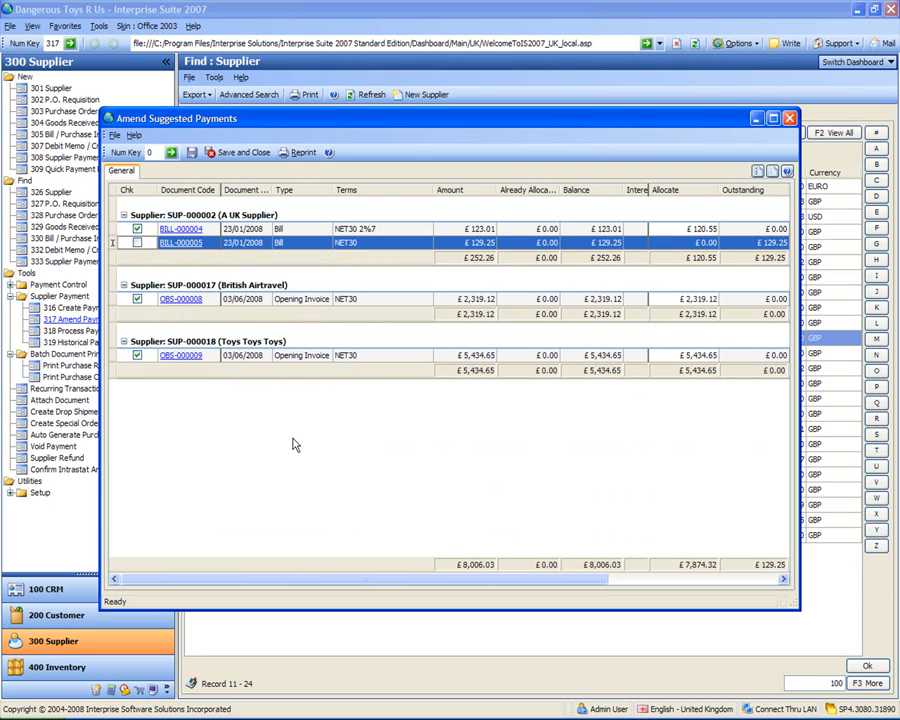
pyautogui.click(300, 152)
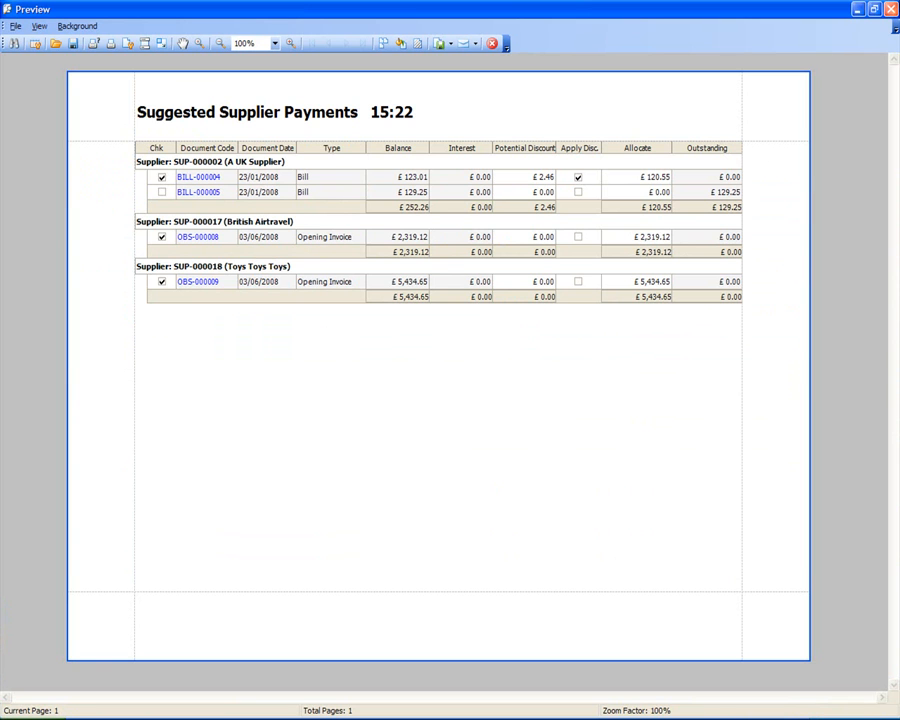
pyautogui.click(890, 10)
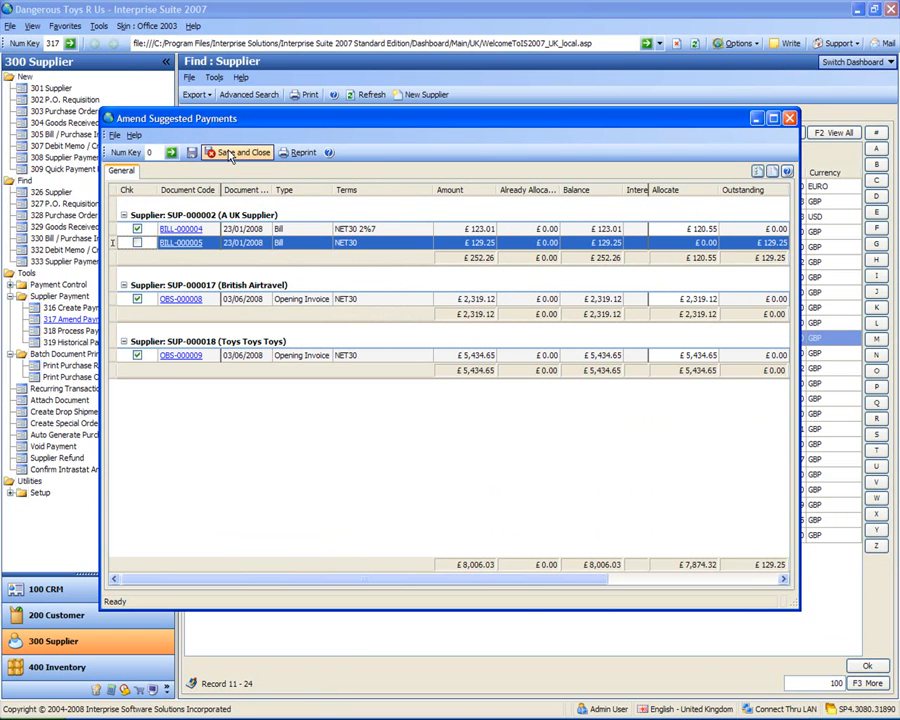
pyautogui.click(230, 155)
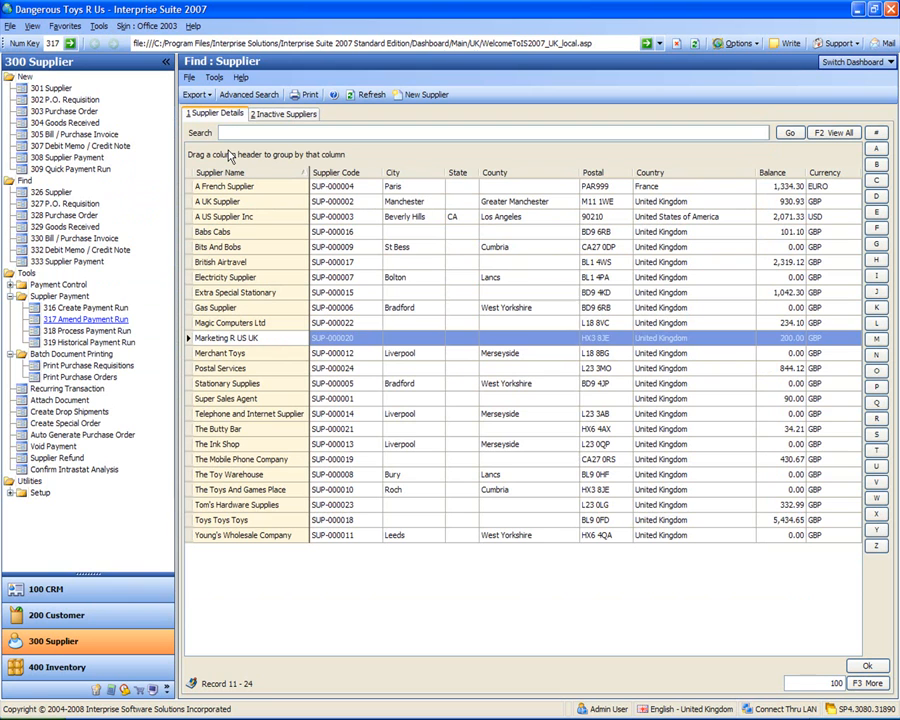
pyautogui.click(316, 425)
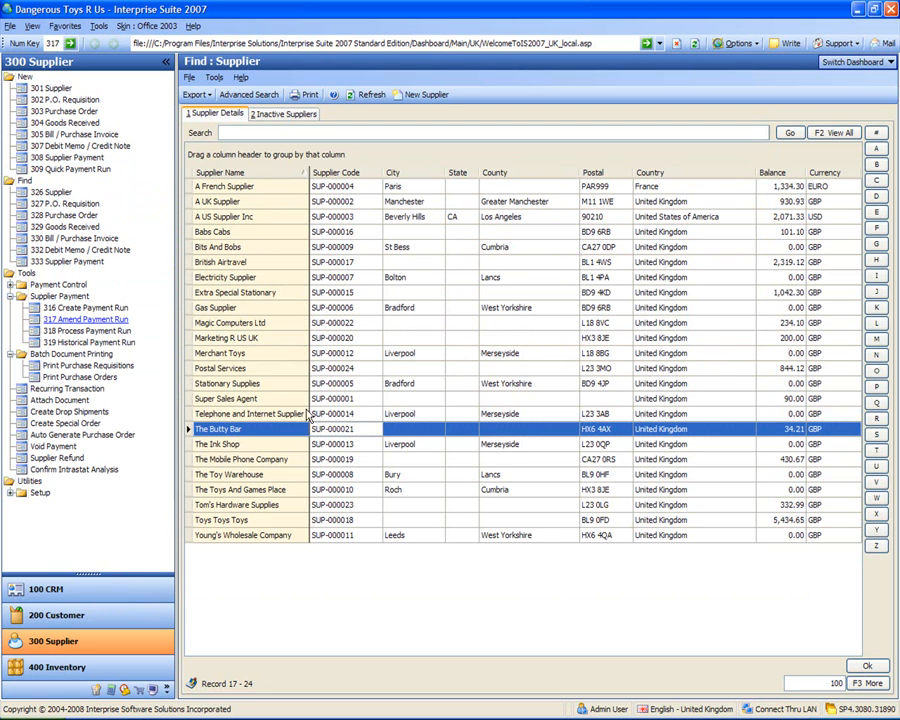
# - Process and print the suggested payments in the Remmittance & File payment group
pyautogui.click(84, 331)
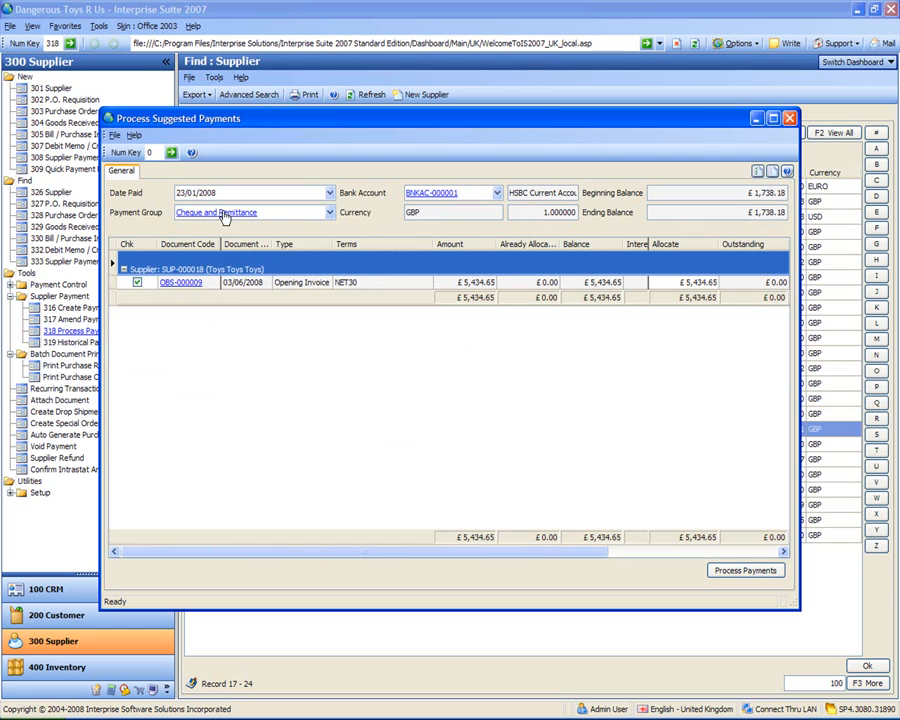
pyautogui.click(330, 214)
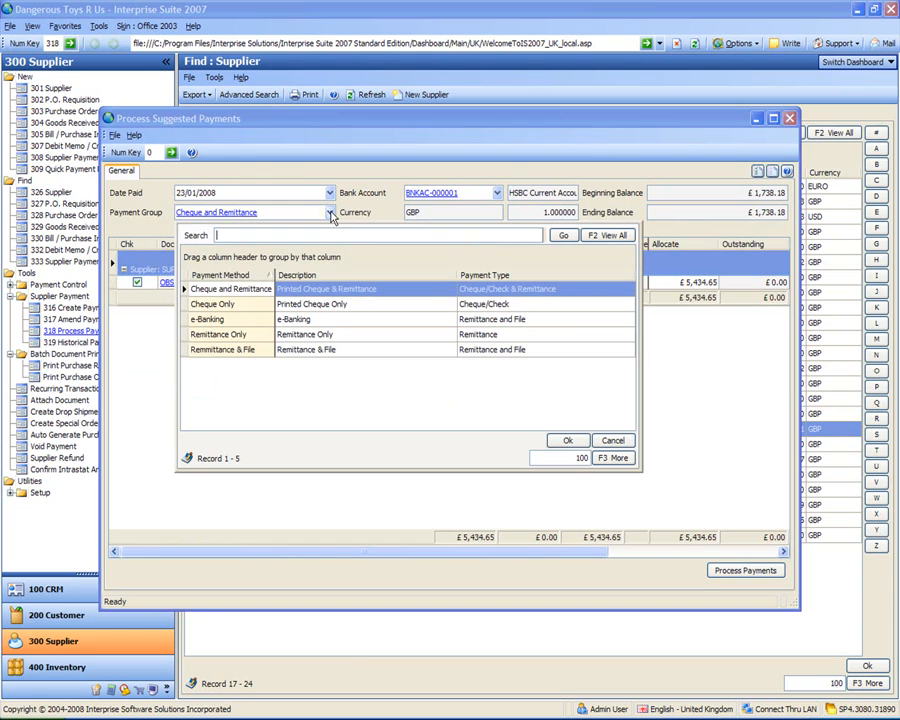
pyautogui.doubleClick(226, 350)
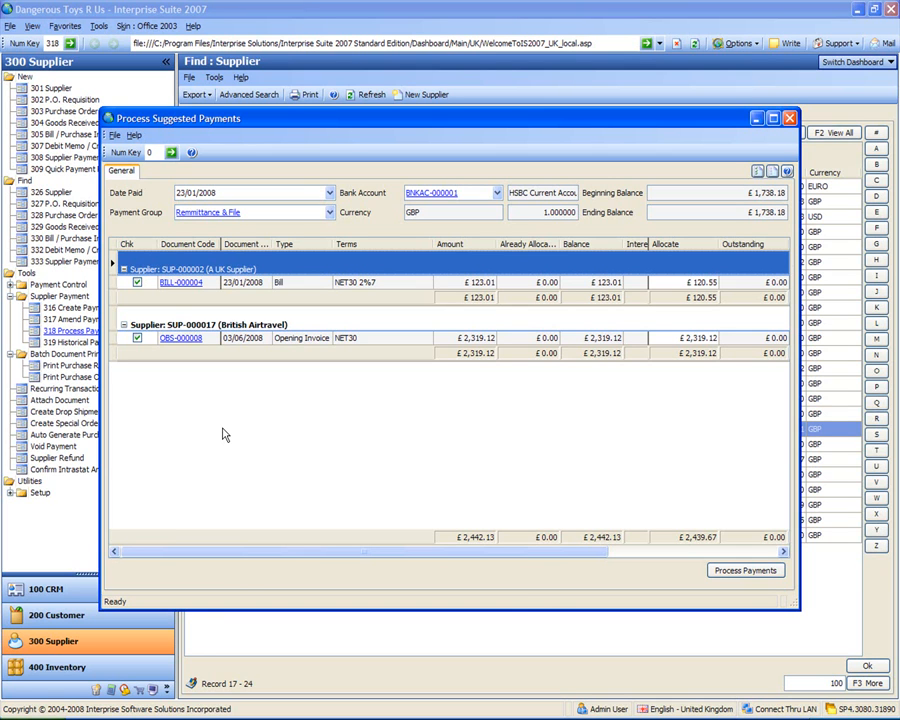
pyautogui.click(748, 570)
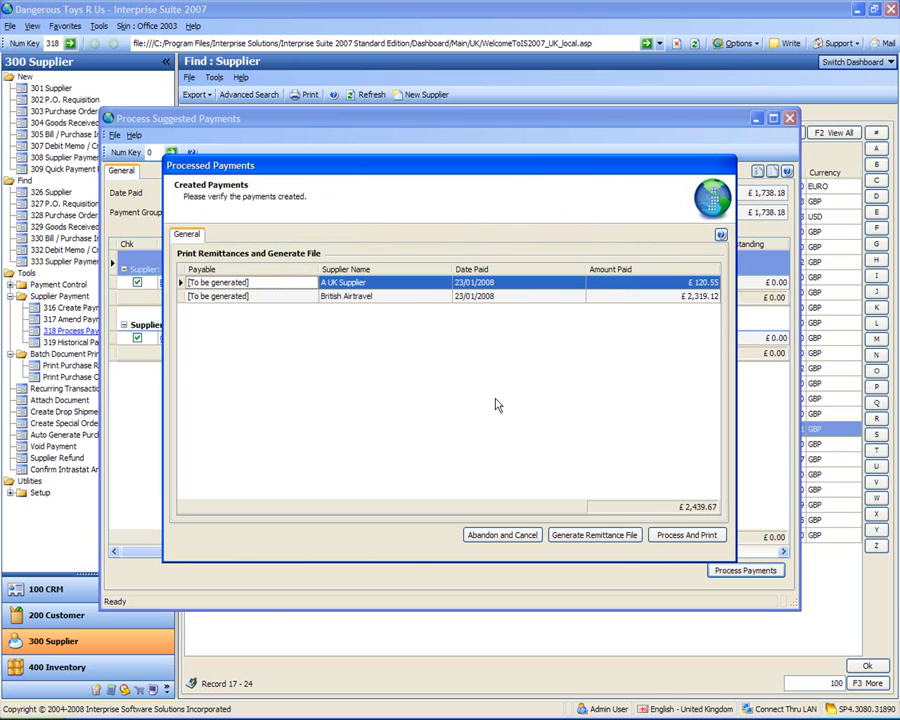
pyautogui.click(686, 538)
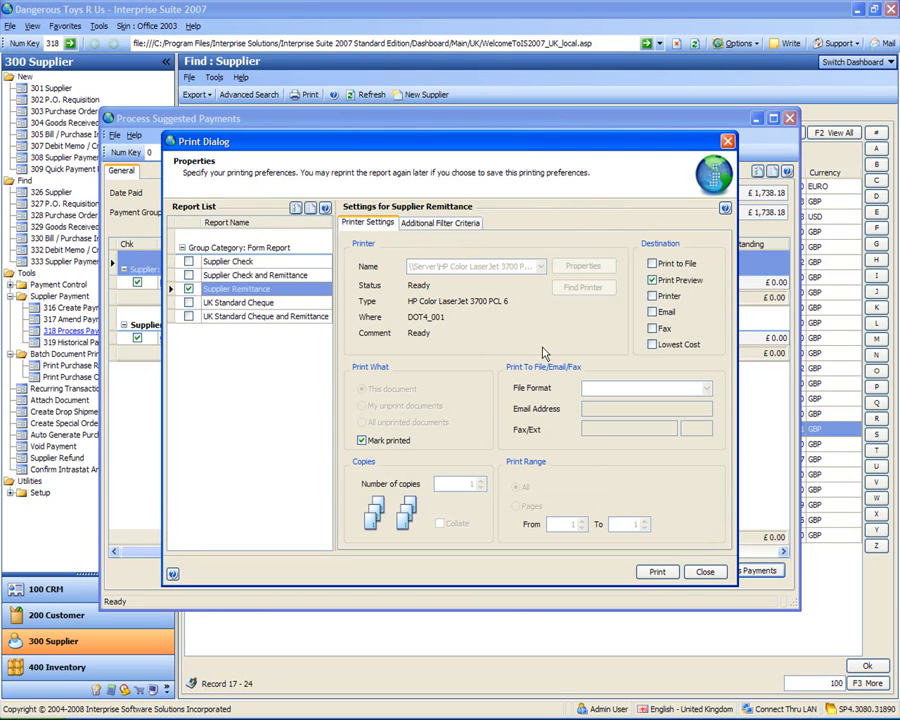
# - Preview both pages of the Supplier Remittance report, close the print settings, and answer that the payments did not print correctly
pyautogui.click(664, 572)
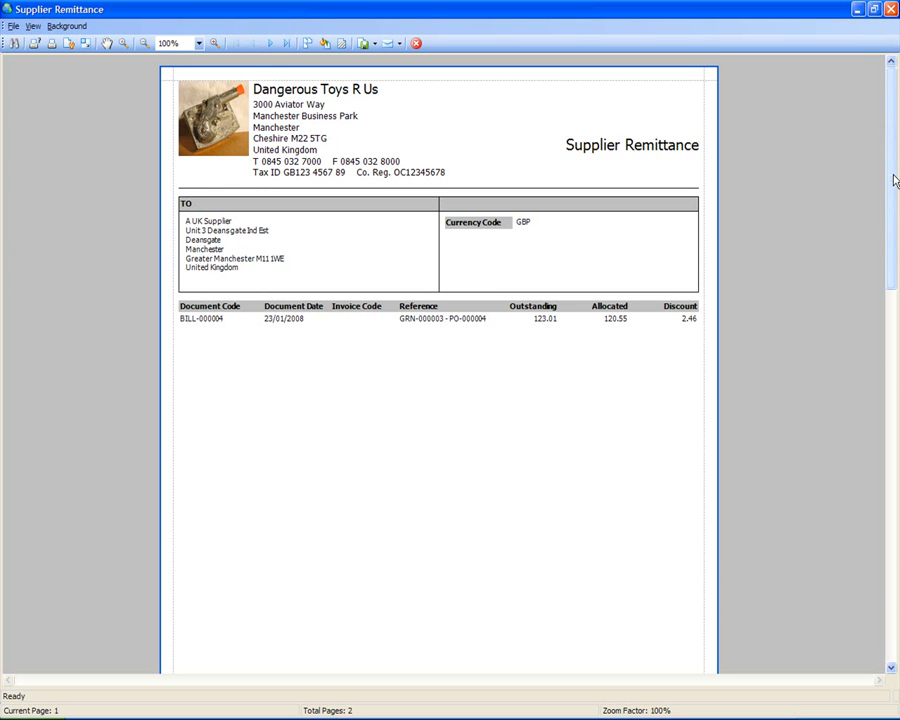
pyautogui.moveTo(895, 180); pyautogui.dragTo(898, 487)
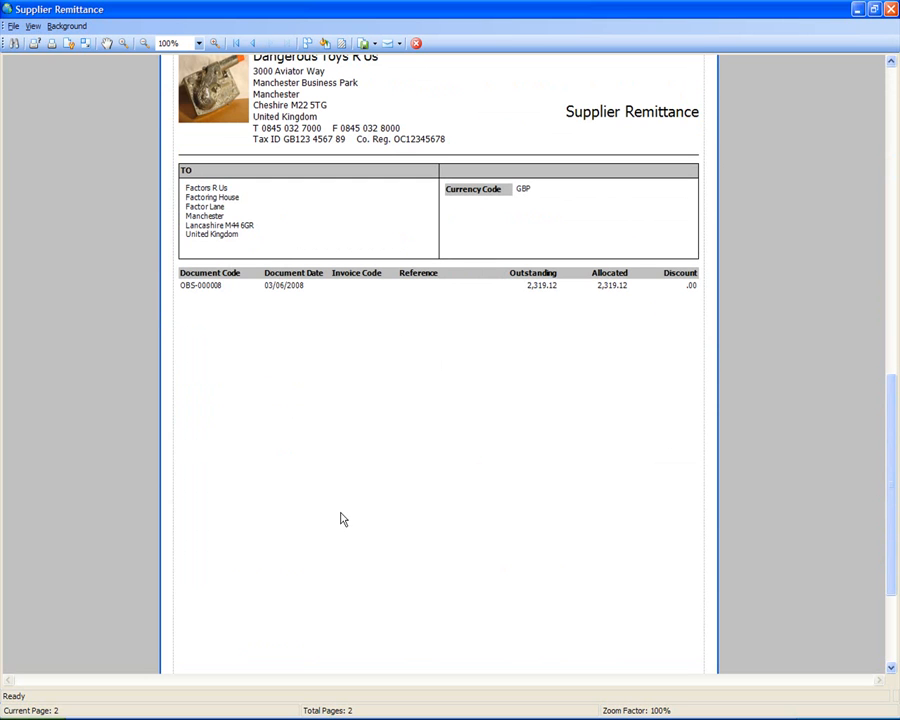
pyautogui.moveTo(898, 458); pyautogui.dragTo(896, 115)
pyautogui.click(893, 9)
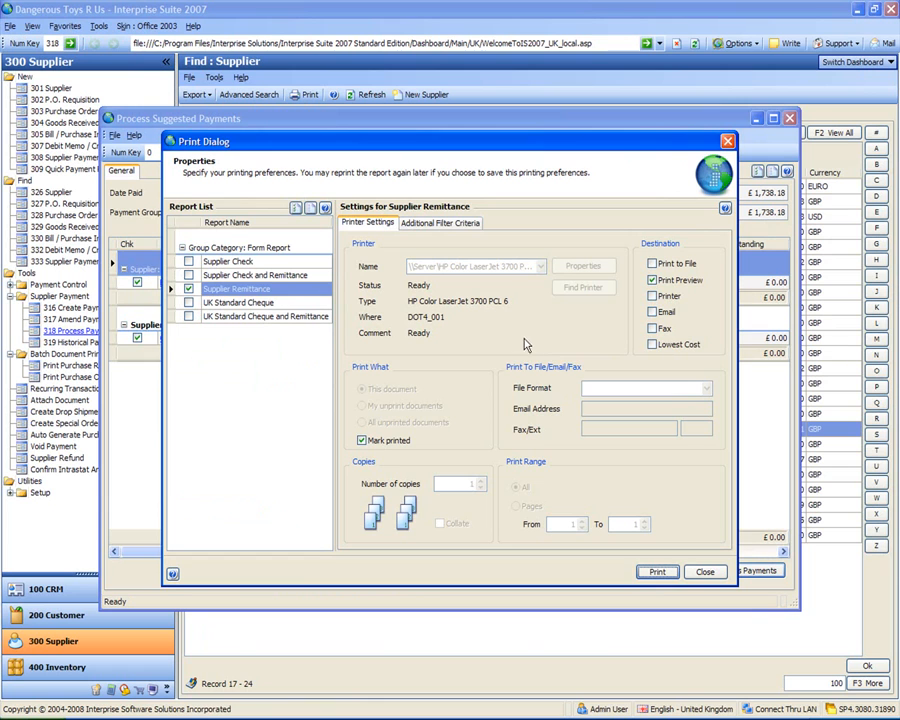
pyautogui.click(657, 571)
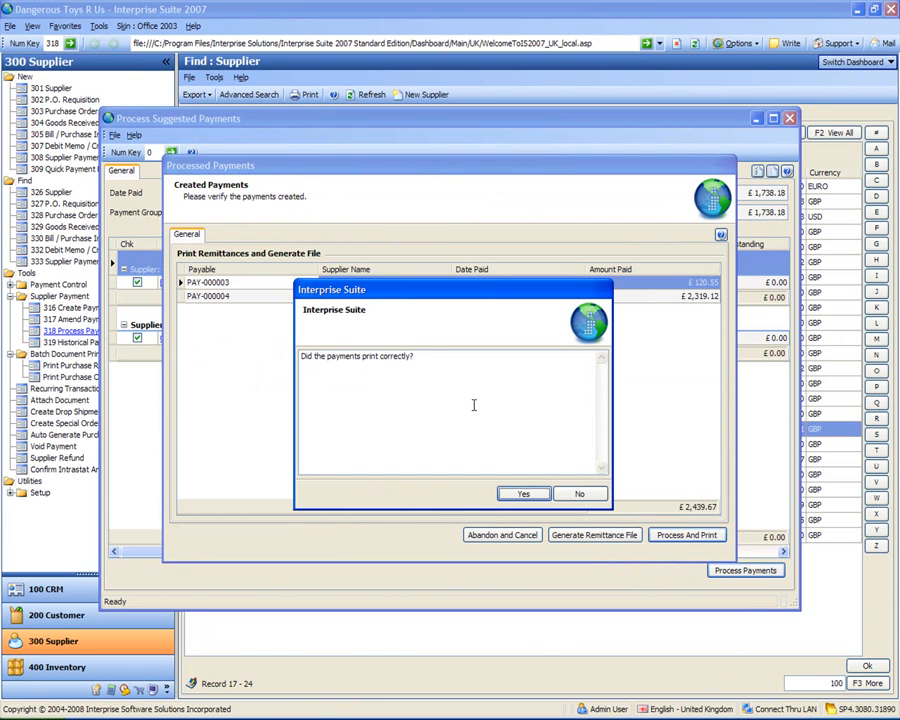
pyautogui.click(581, 496)
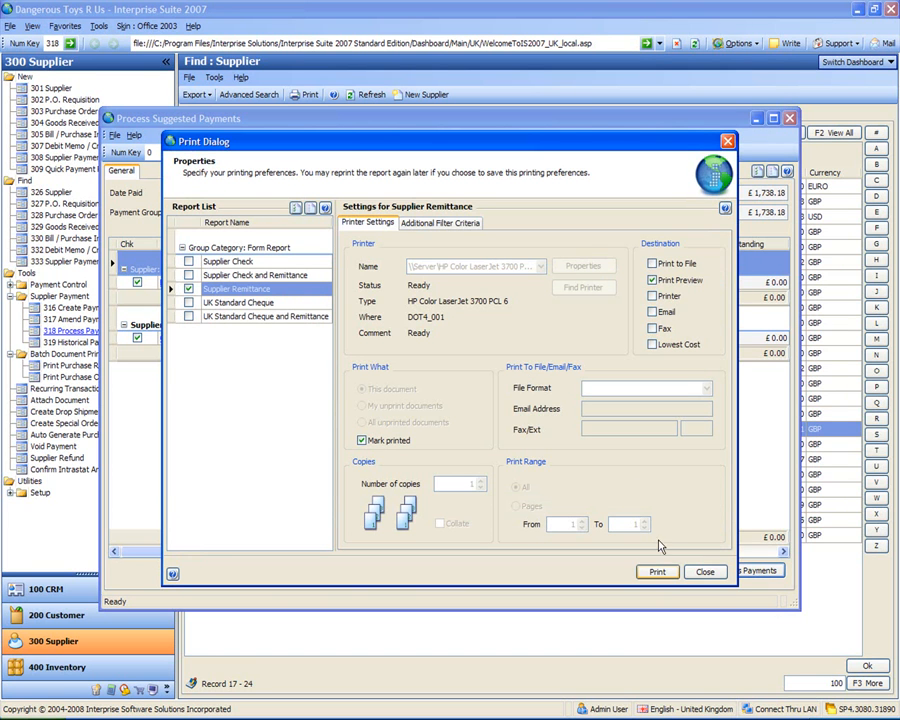
# - Preview the Supplier Remittance report again, confirm that the payments printed correctly, and close the suggested payments window
pyautogui.click(655, 572)
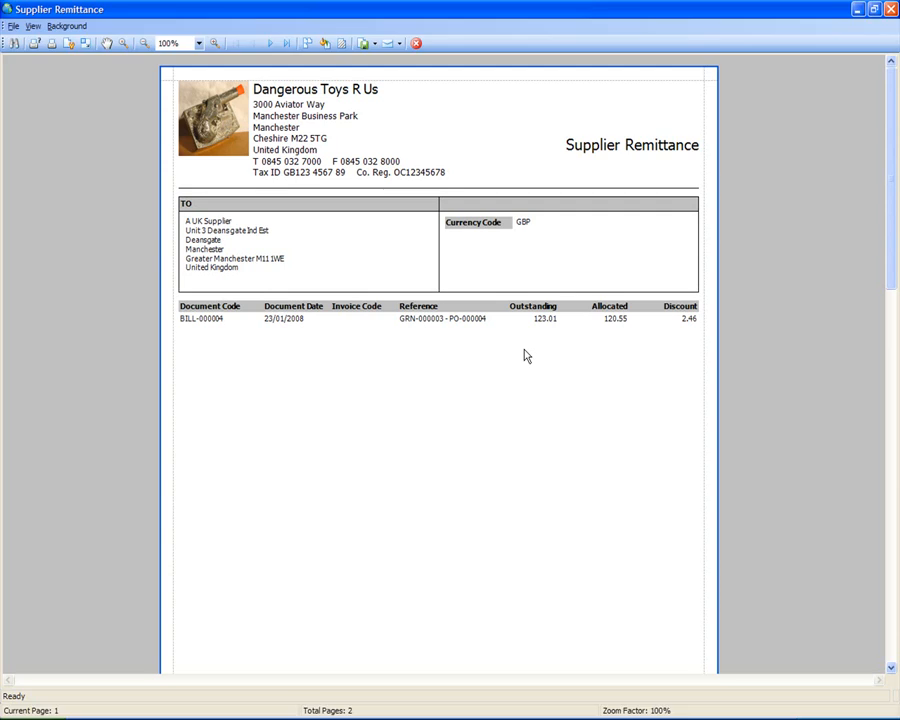
pyautogui.click(890, 12)
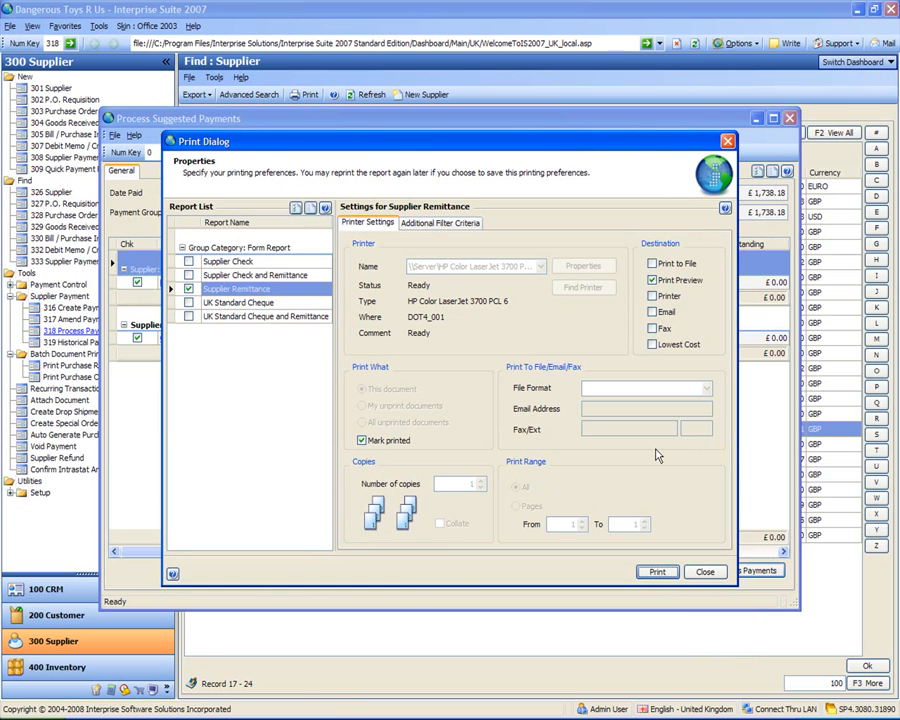
pyautogui.click(759, 629)
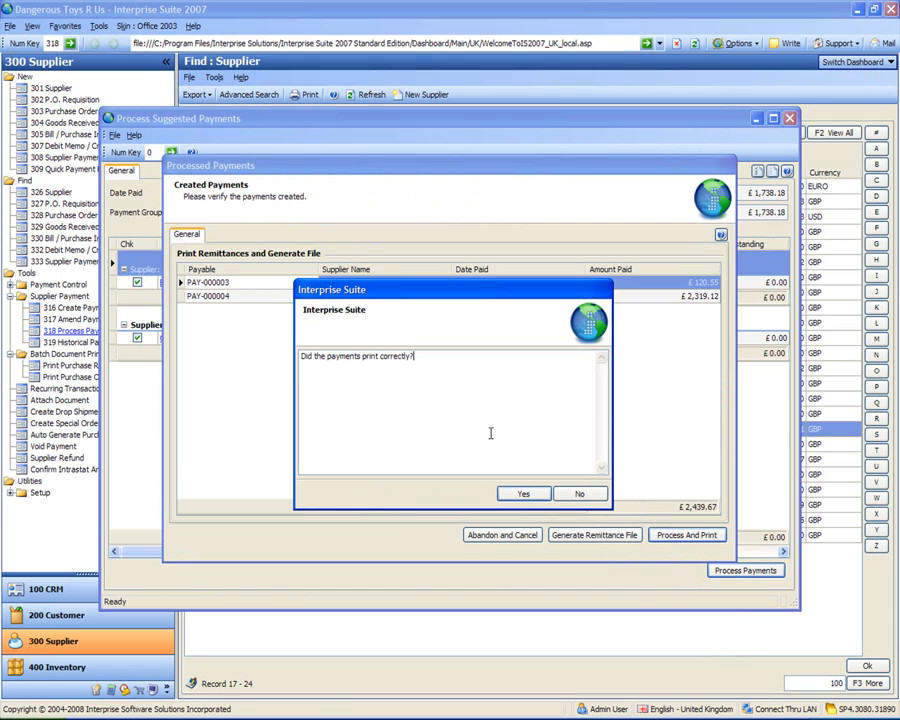
pyautogui.click(521, 496)
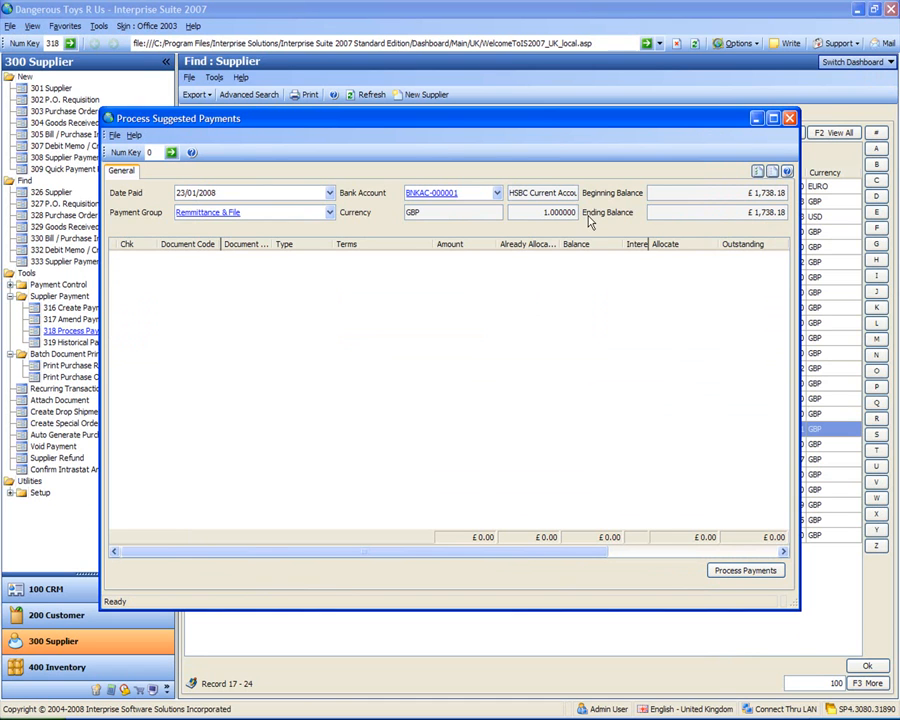
pyautogui.moveTo(460, 118)
pyautogui.mouseDown()
pyautogui.moveTo(461, 126)
pyautogui.moveTo(461, 109)
pyautogui.mouseUp()
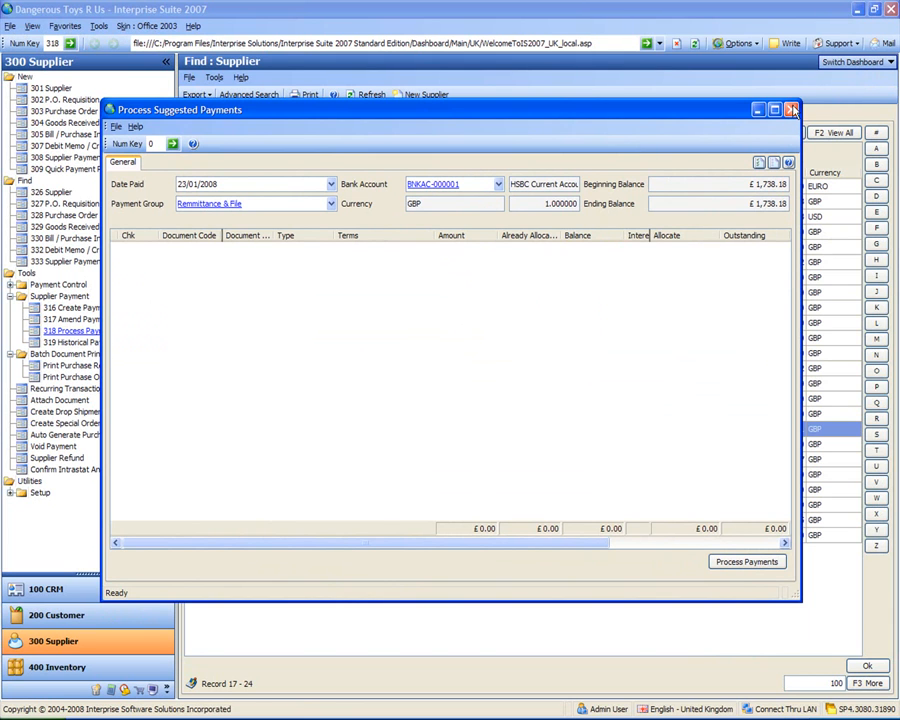
pyautogui.click(792, 110)
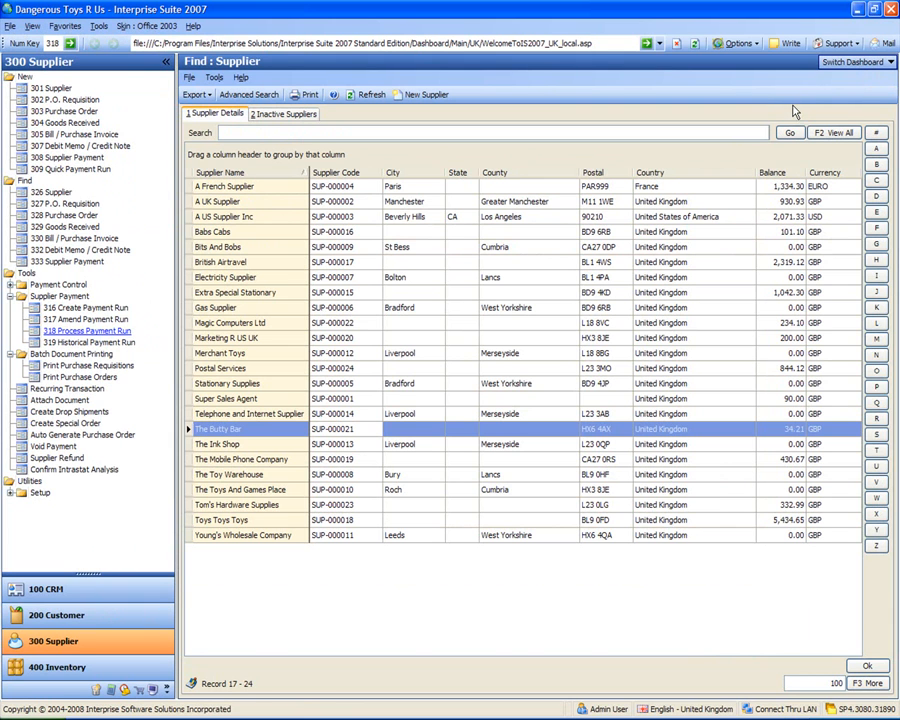
# - Review the historical payment run for the Remittance & File group over the last 30 days, and close it
pyautogui.click(70, 343)
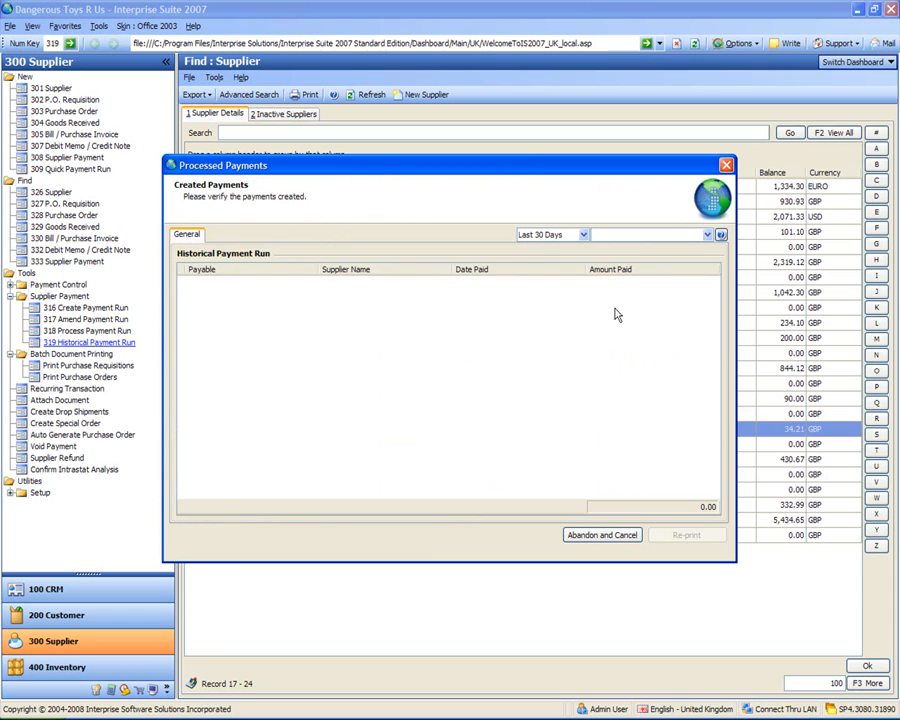
pyautogui.click(706, 233)
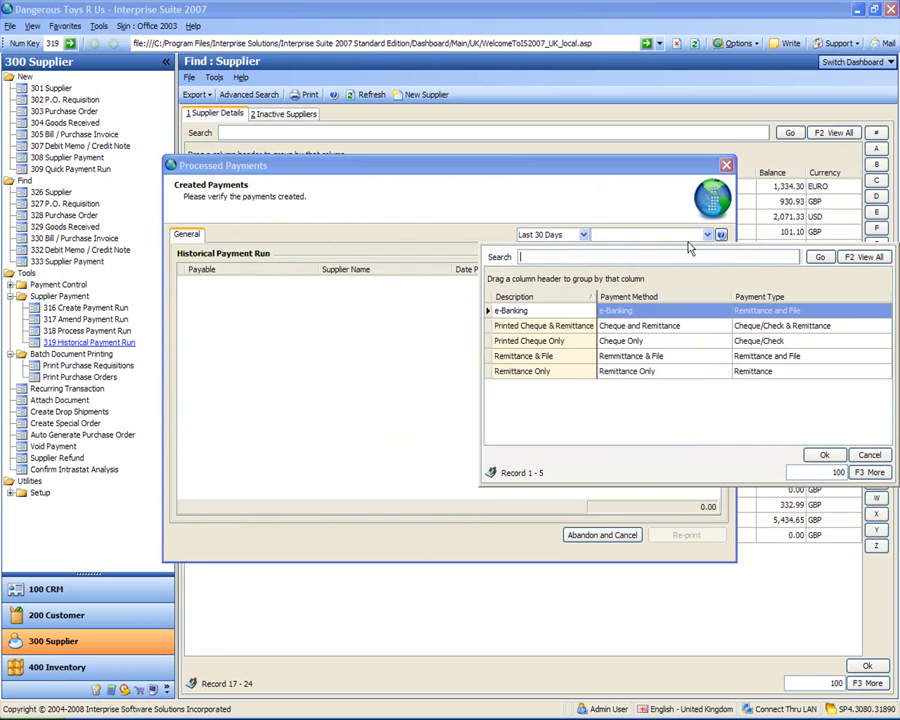
pyautogui.click(523, 358)
pyautogui.click(523, 360)
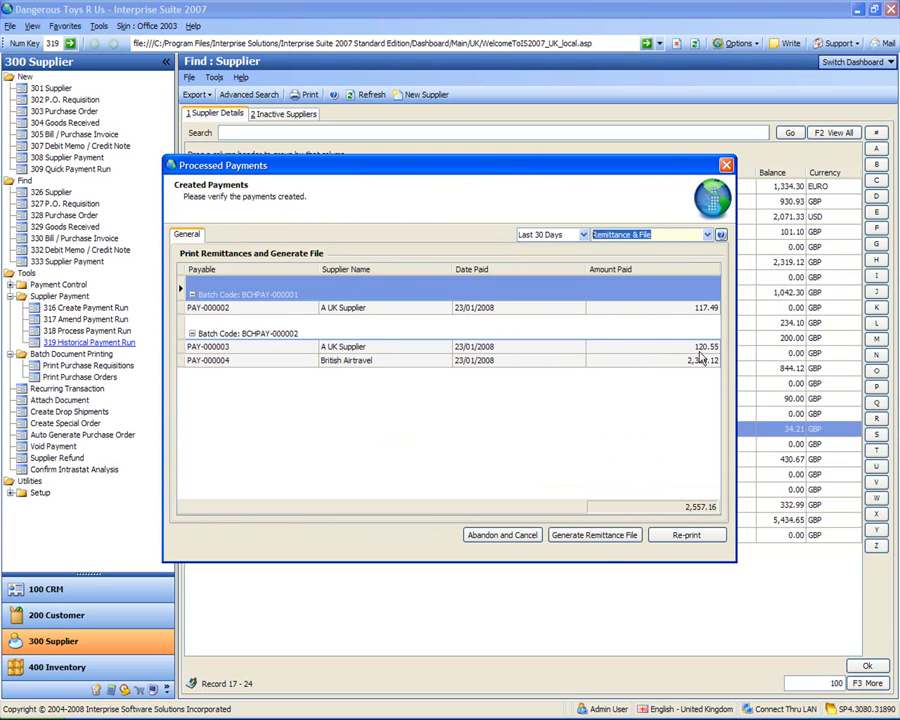
pyautogui.click(727, 165)
# - Process the suggested payments in the Cheque and Remittance payment group and assign payment numbers from starting check number 1
pyautogui.click(99, 332)
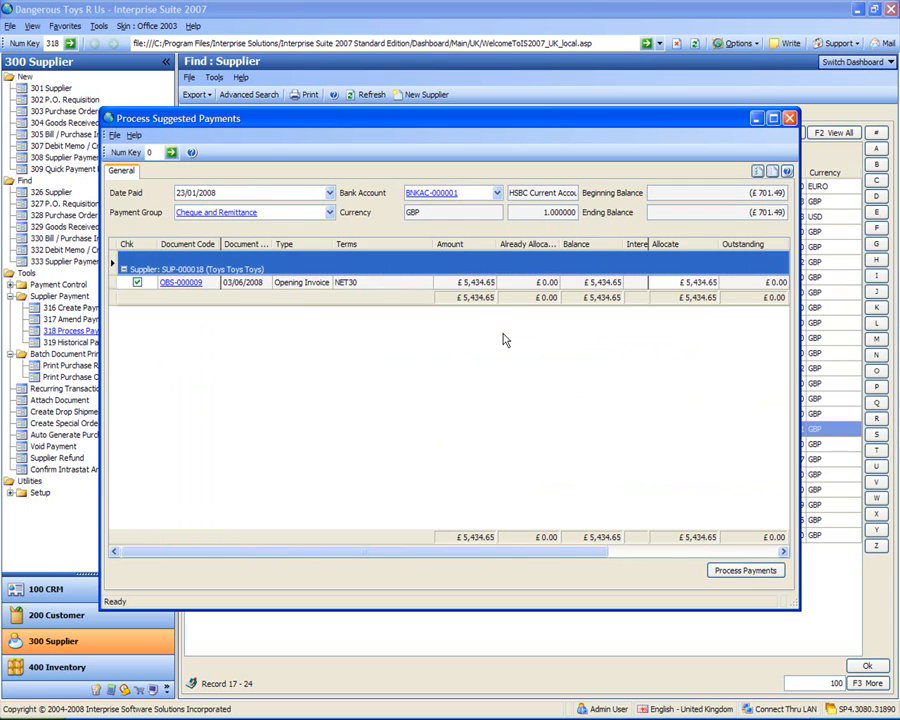
pyautogui.click(182, 287)
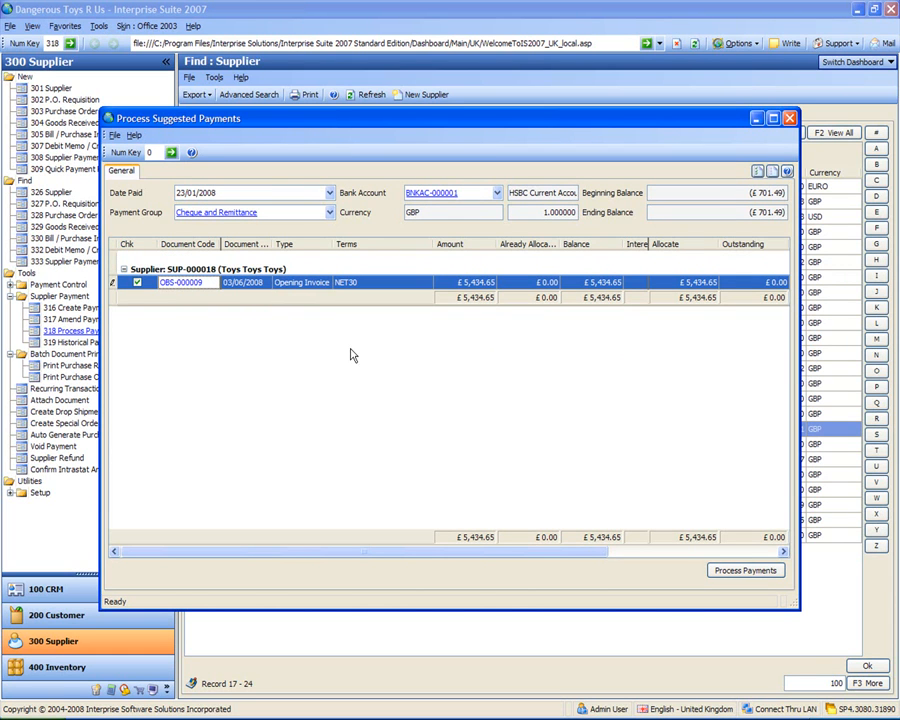
pyautogui.click(389, 365)
pyautogui.click(745, 570)
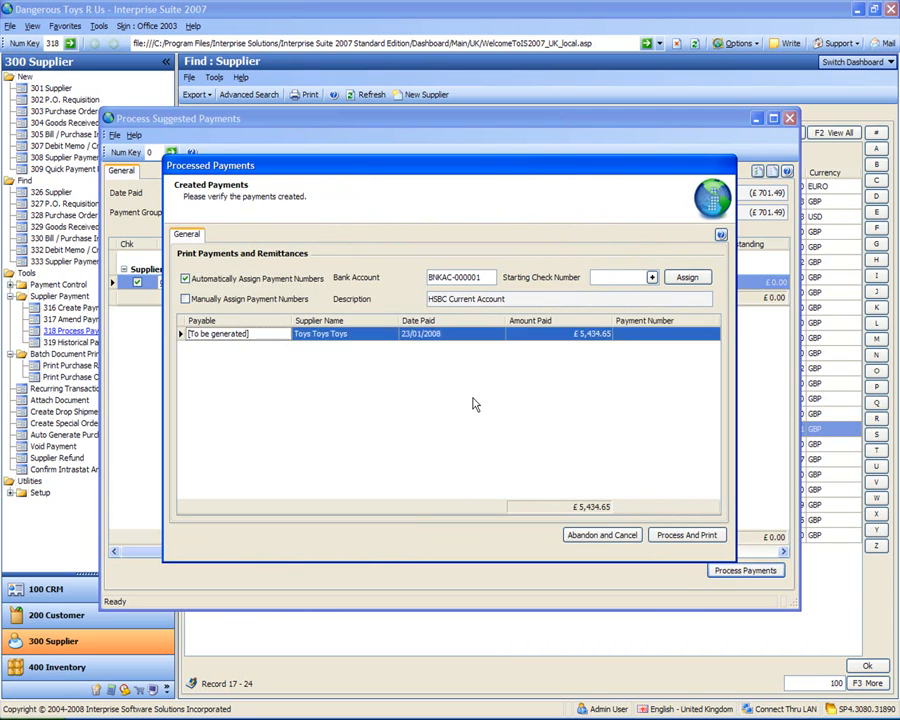
pyautogui.click(620, 277)
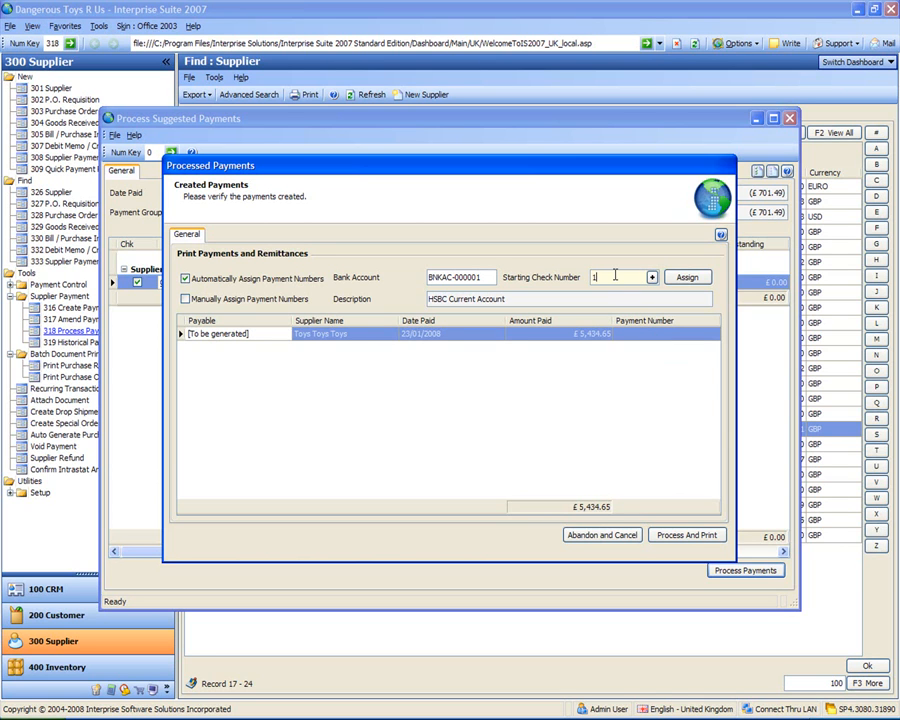
pyautogui.click(690, 280)
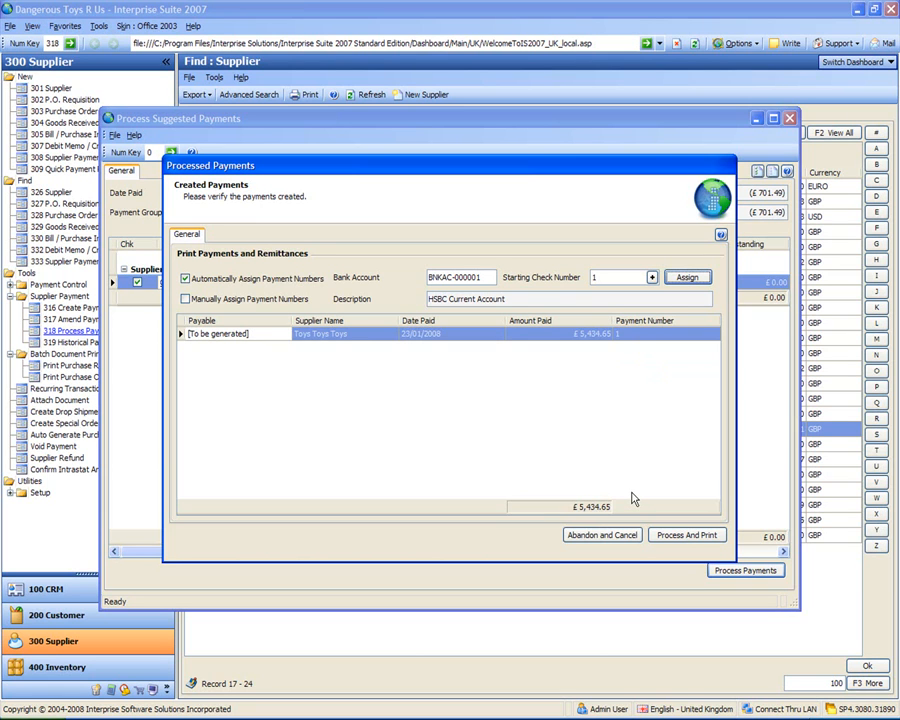
# - Process and print the Toys Toys Toys payment, previewing the UK Standard Cheque and Remittance report
pyautogui.click(688, 536)
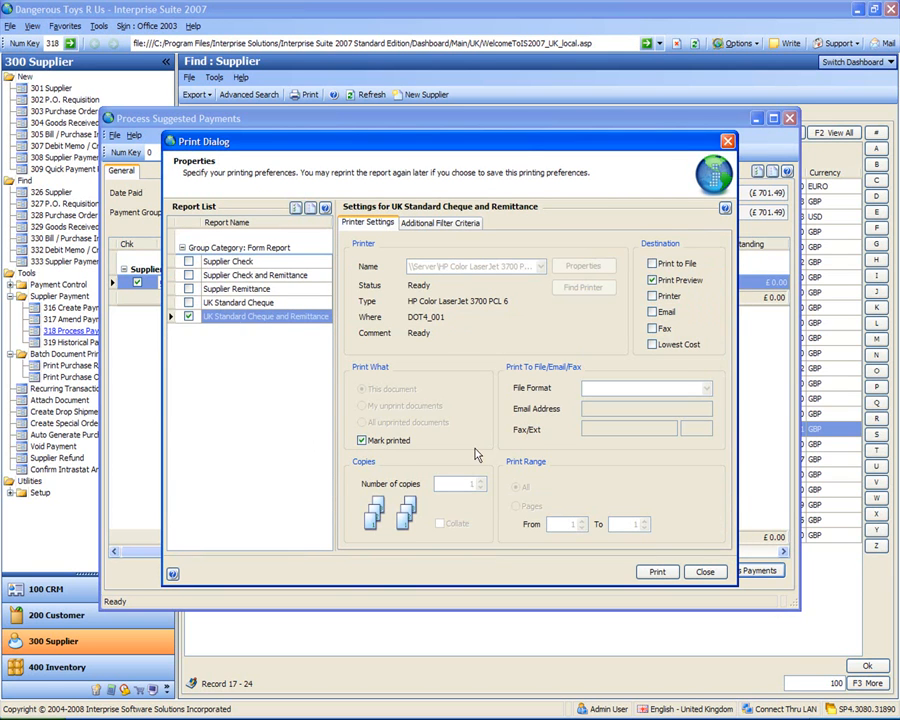
pyautogui.click(657, 573)
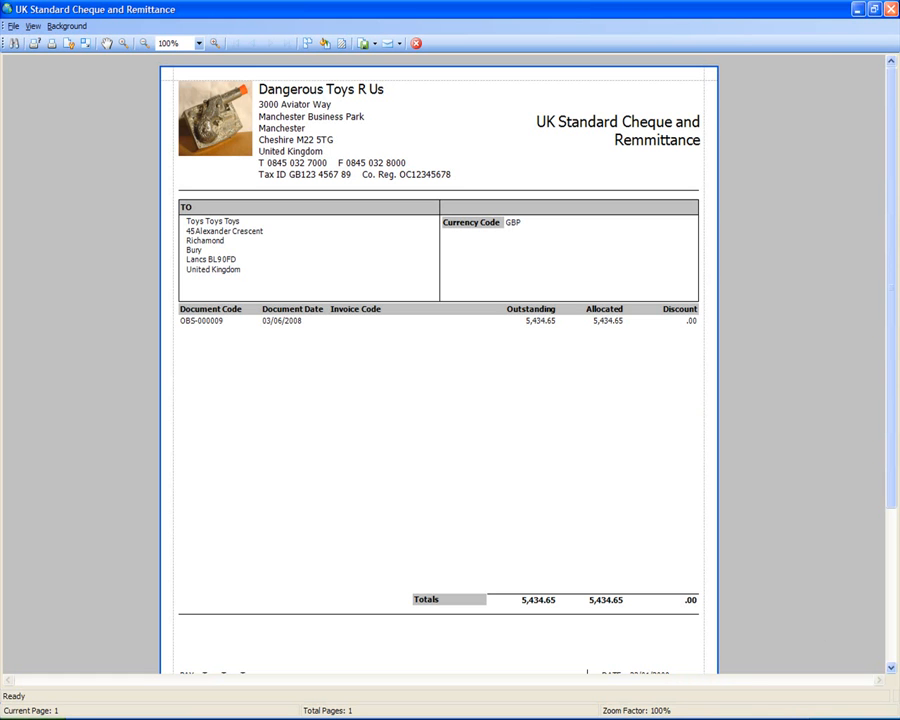
pyautogui.moveTo(893, 124)
pyautogui.mouseDown()
pyautogui.moveTo(896, 292)
pyautogui.moveTo(894, 128)
pyautogui.mouseUp()
pyautogui.click(893, 9)
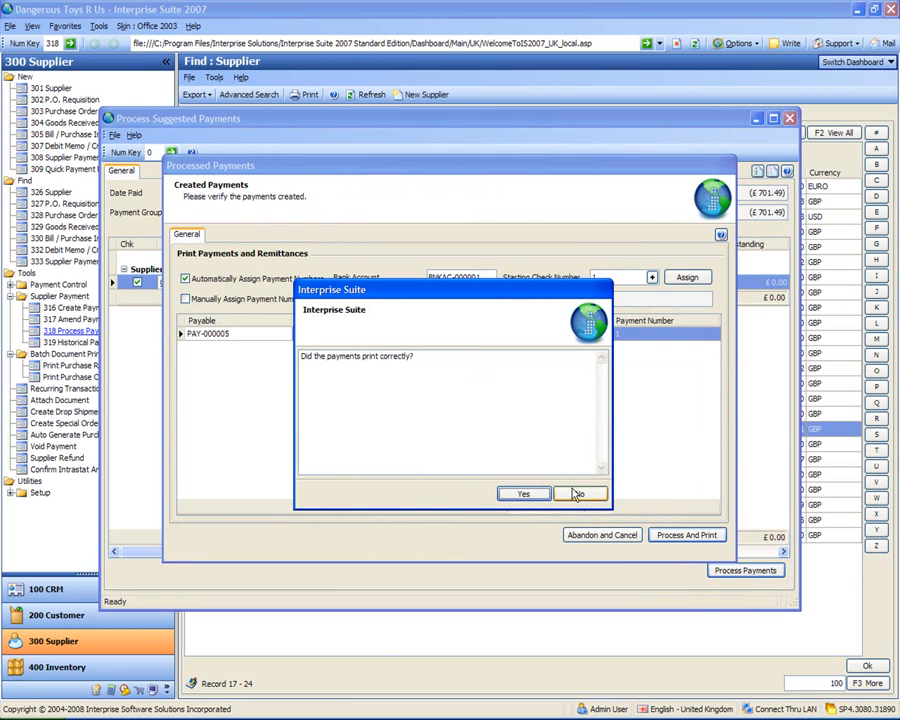
# - Confirm that the payments printed correctly and close the suggested payments window
pyautogui.click(522, 495)
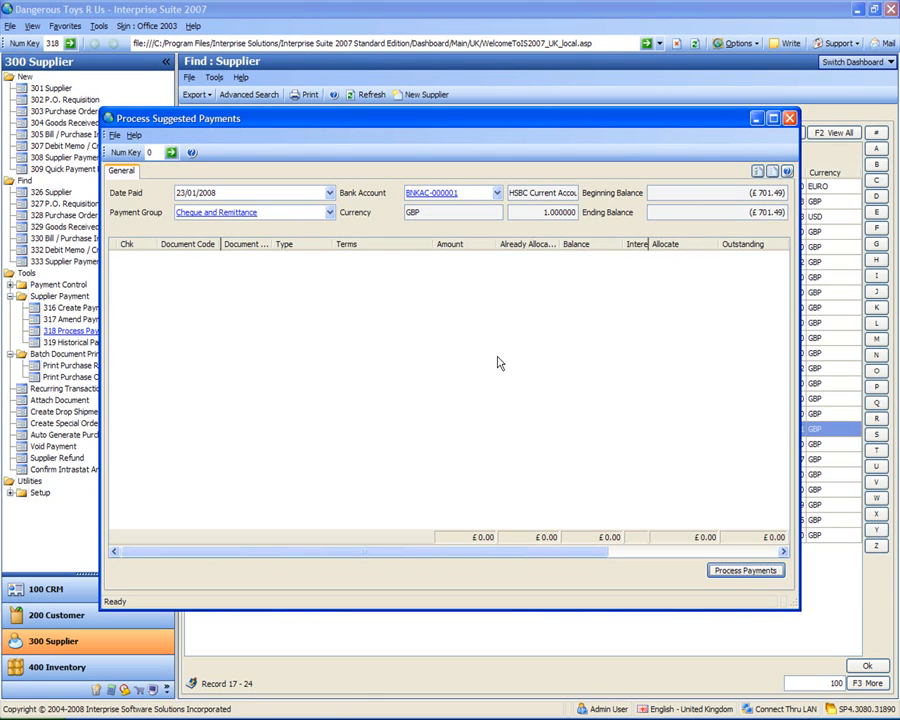
pyautogui.click(790, 120)
pyautogui.click(230, 322)
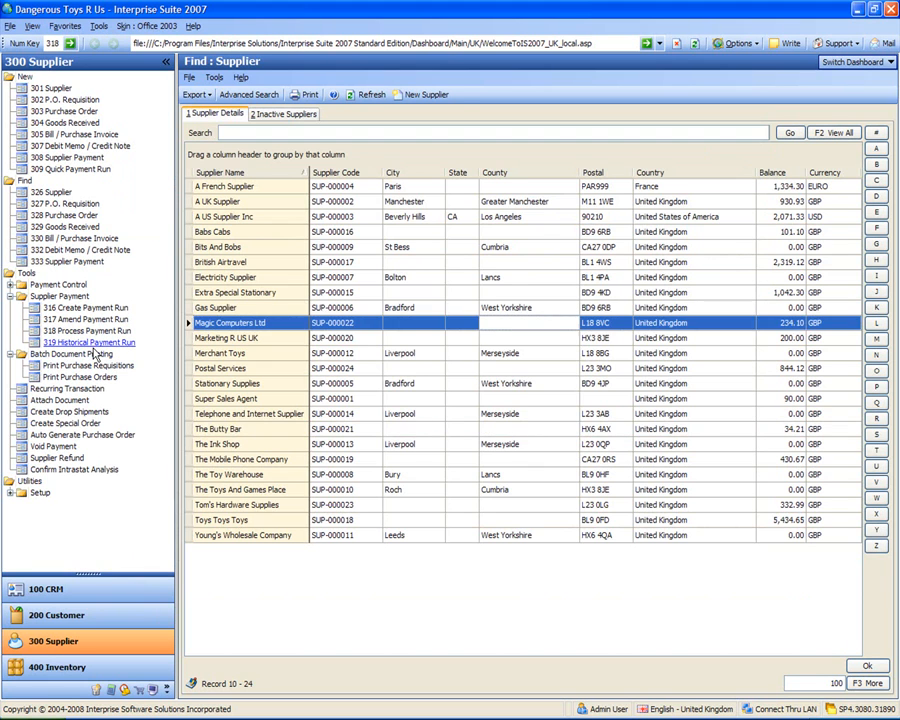
# - Review the historical payment run for the Printed Cheque & Remittance group over the last 30 days, and close it
pyautogui.click(88, 342)
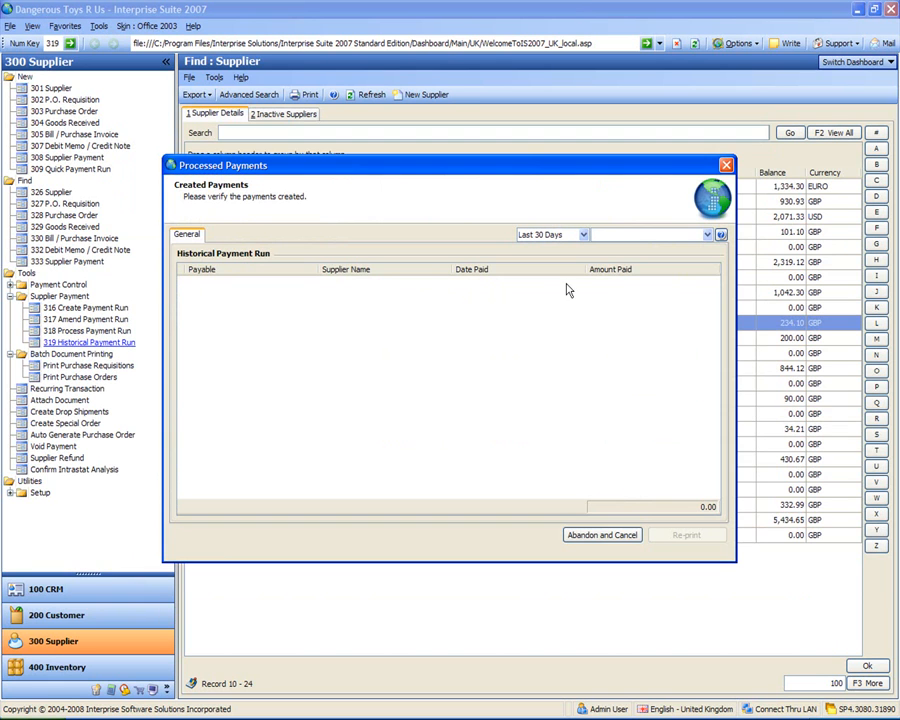
pyautogui.click(707, 236)
pyautogui.click(540, 345)
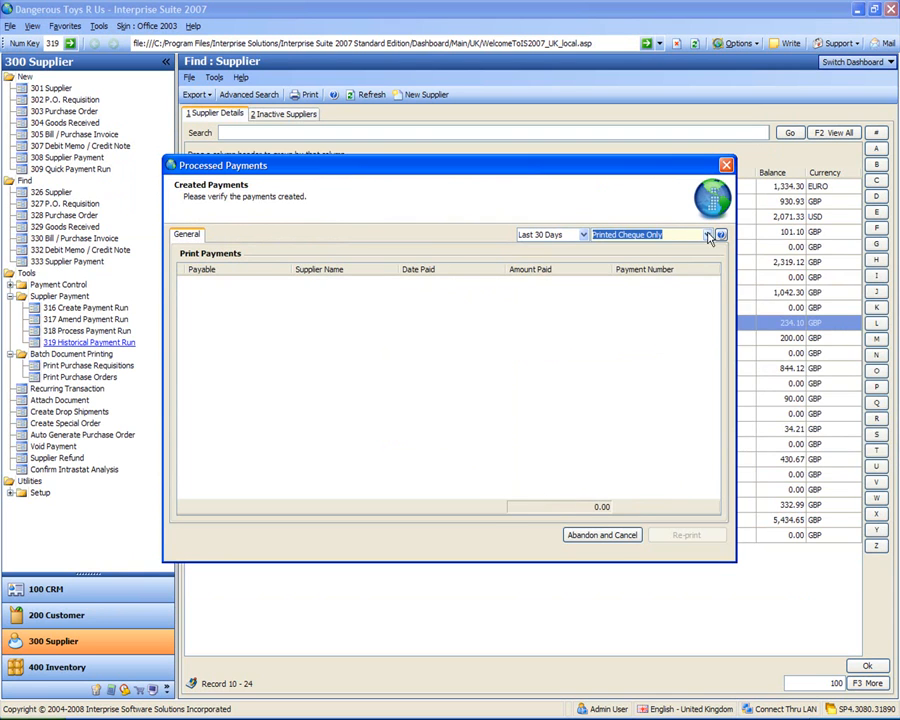
pyautogui.click(707, 235)
pyautogui.click(525, 326)
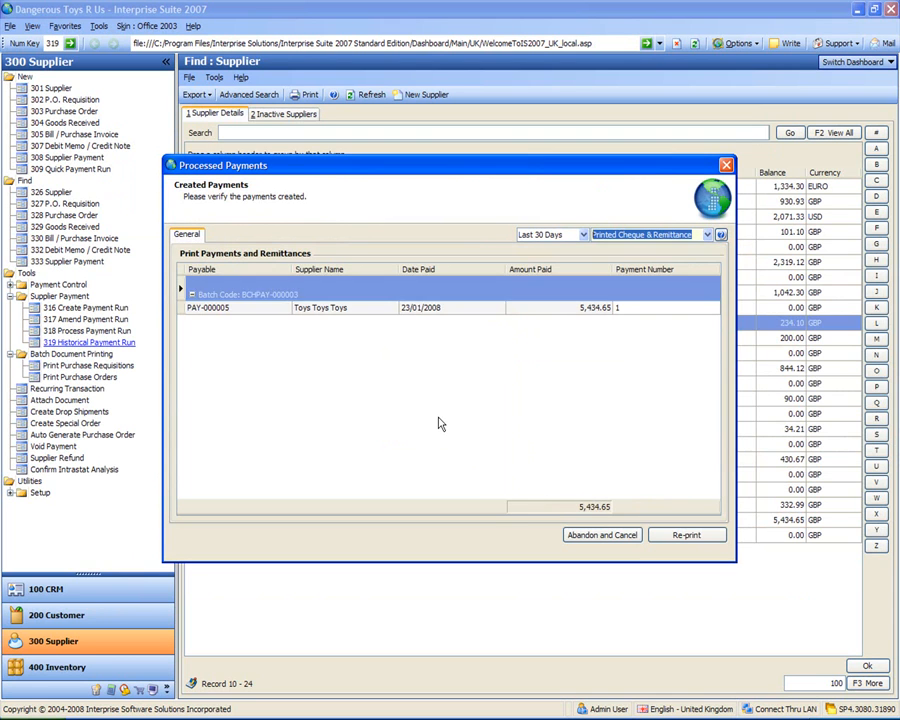
pyautogui.click(313, 309)
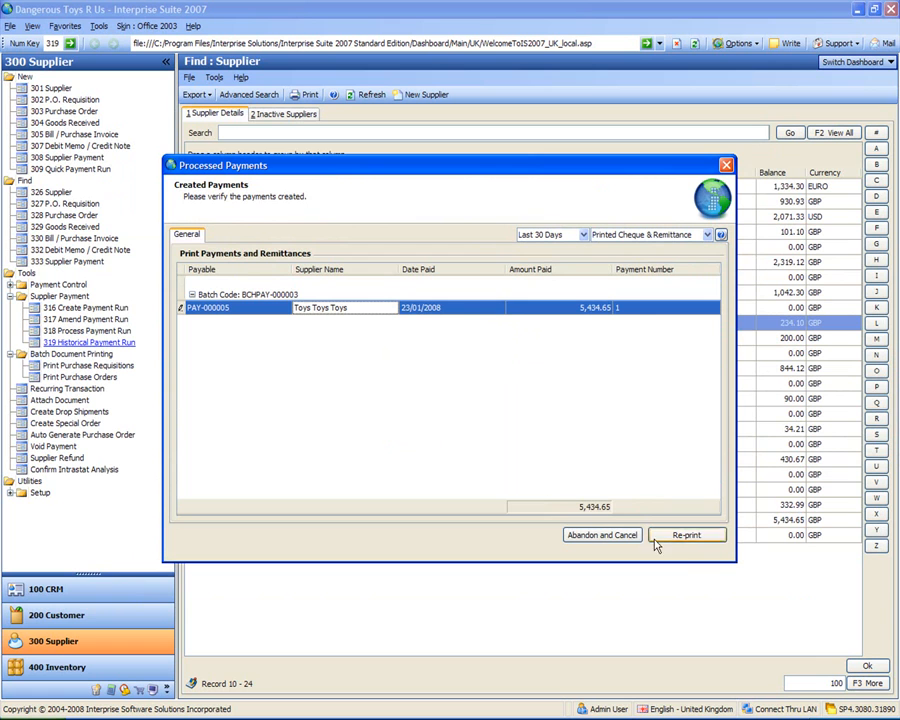
pyautogui.click(727, 166)
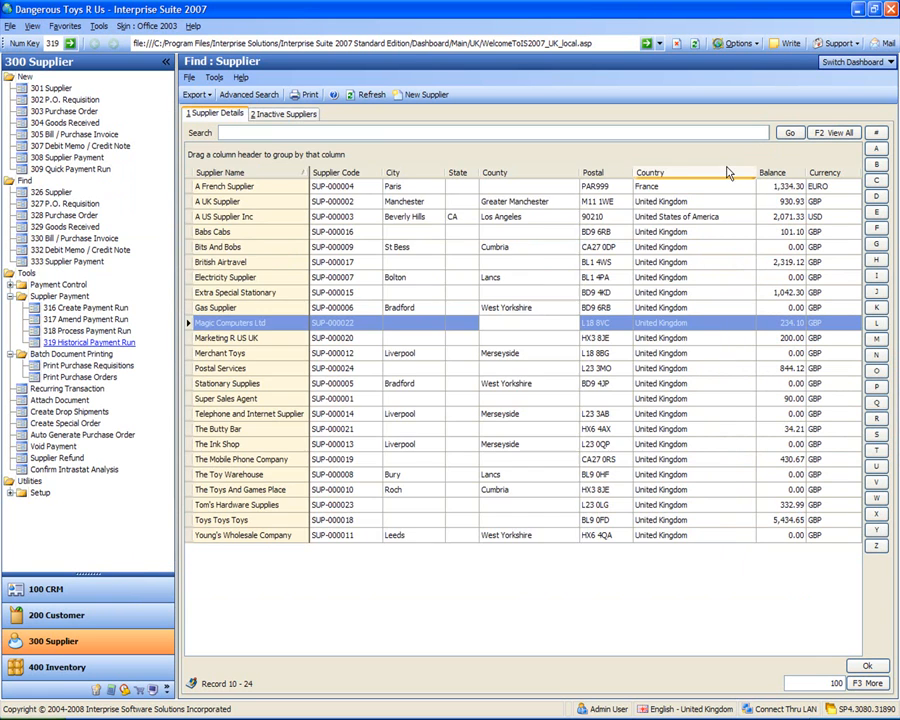
pyautogui.click(435, 296)
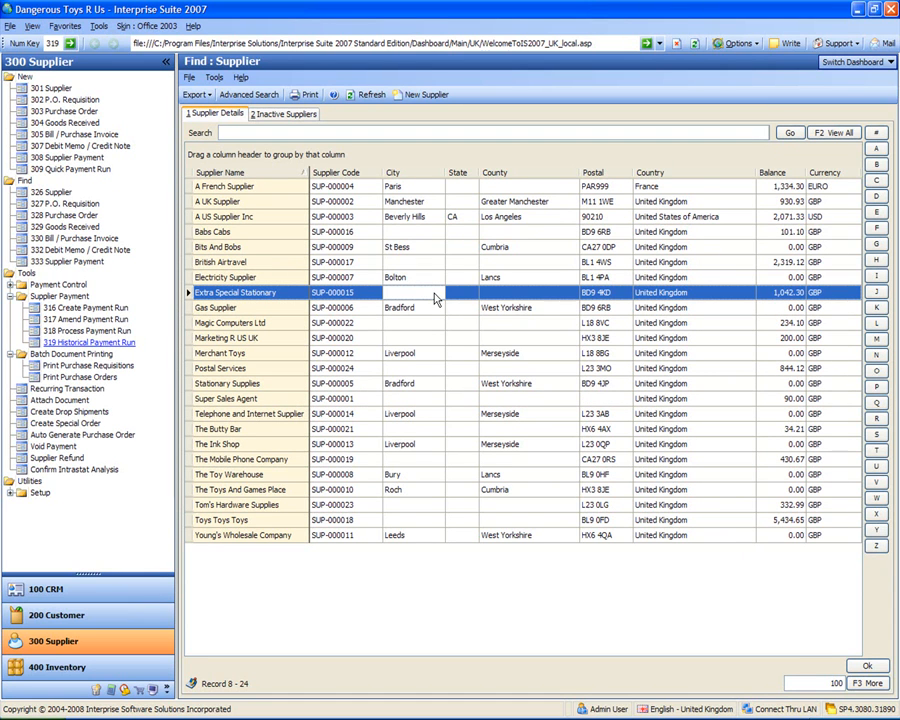